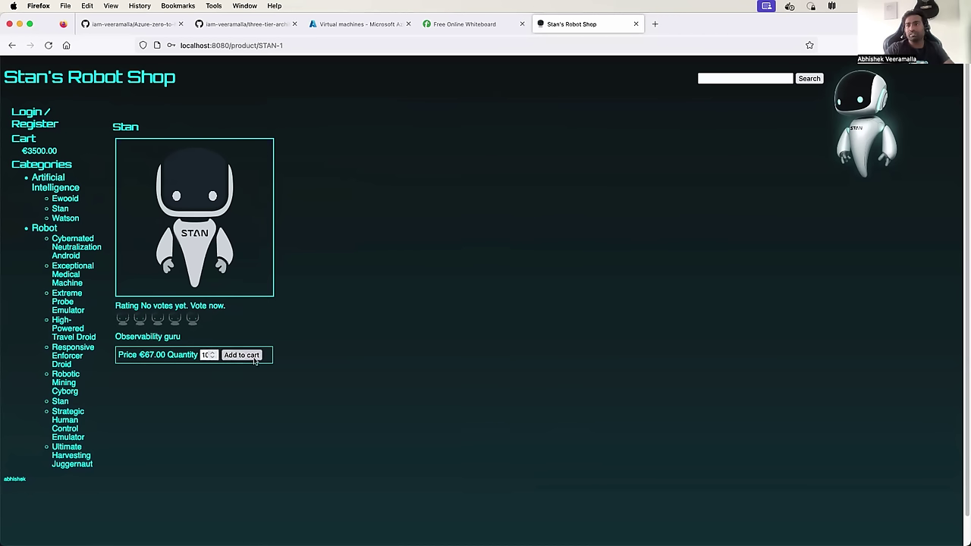
- Add 10 units of the Stan robot to the cart and check out the cart
click(246, 355)
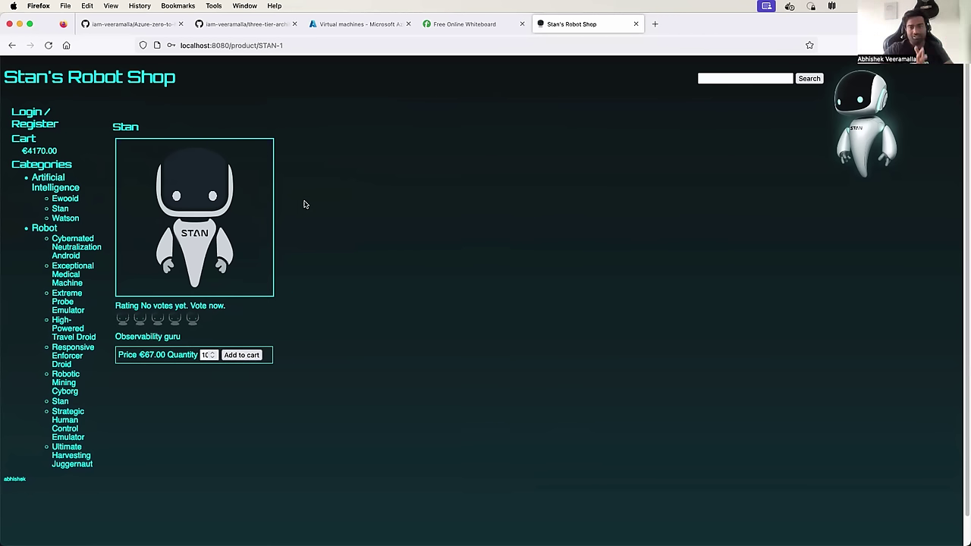
click(25, 140)
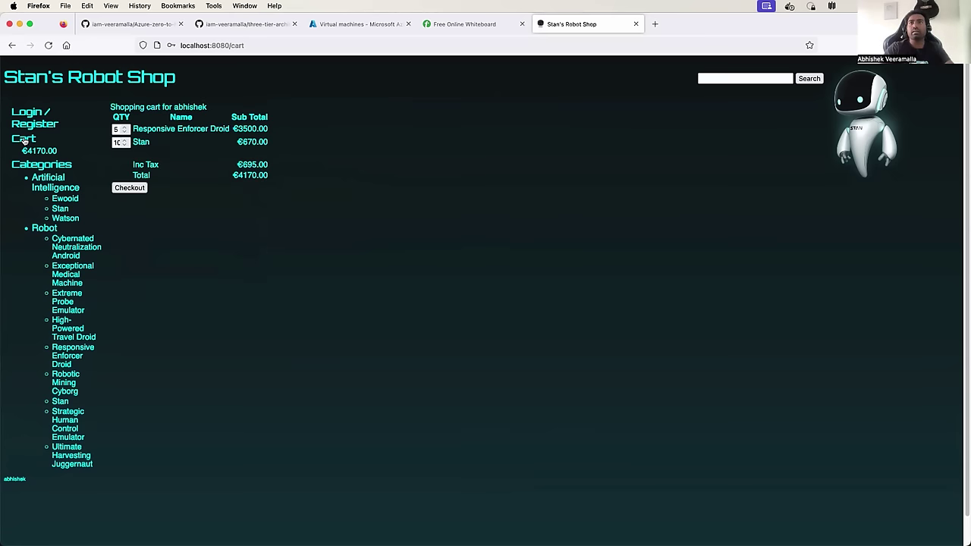
click(130, 191)
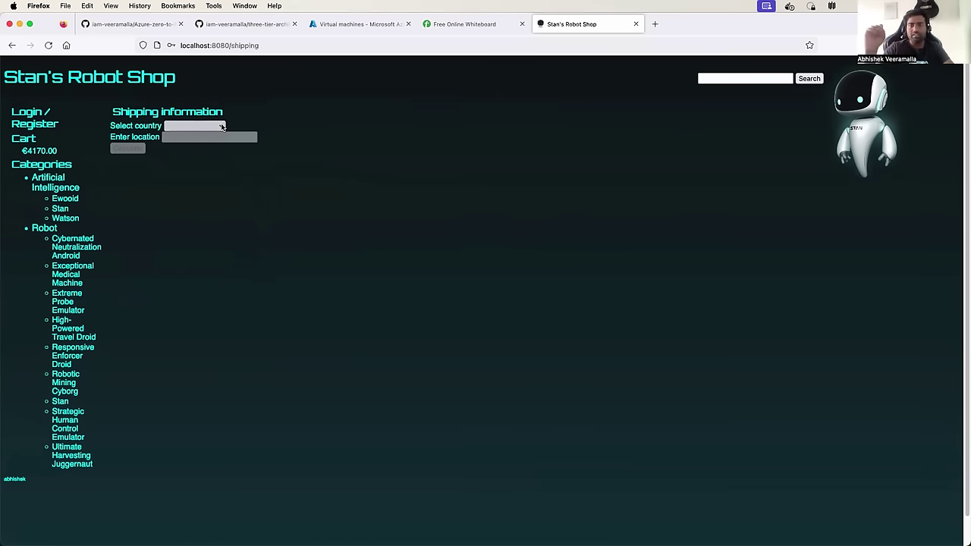
- Calculate the shipping cost with India as the country and Hyderabad as the location
click(222, 128)
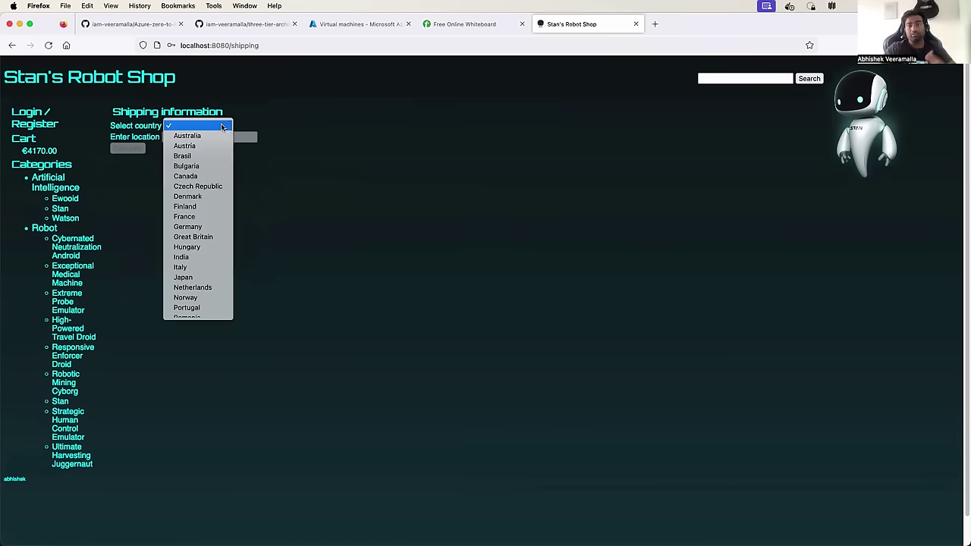
click(181, 257)
click(185, 138)
text(Hyder)
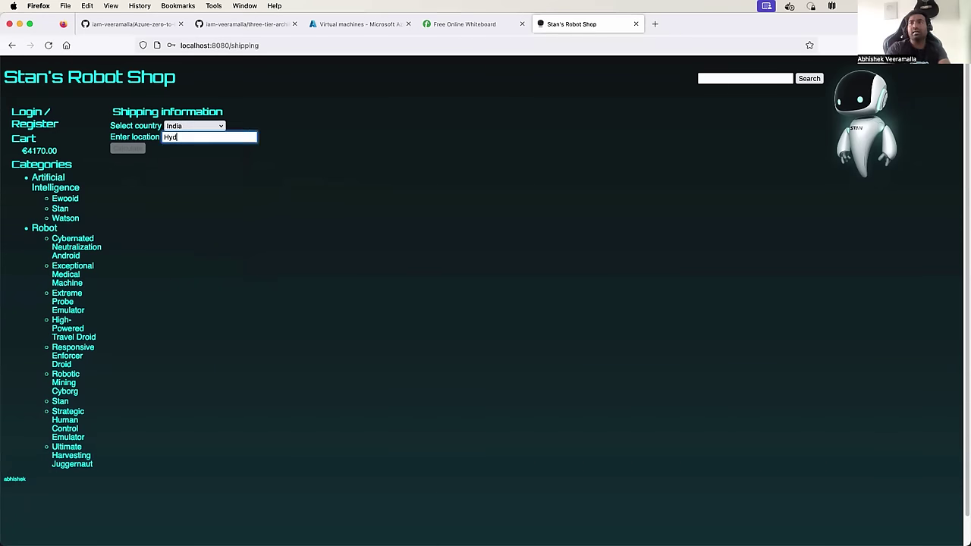
click(195, 161)
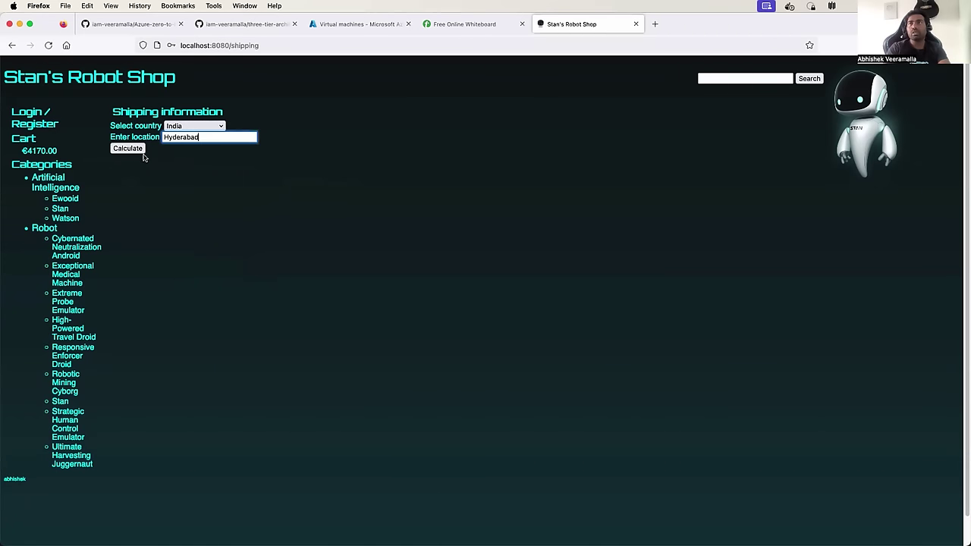
click(130, 148)
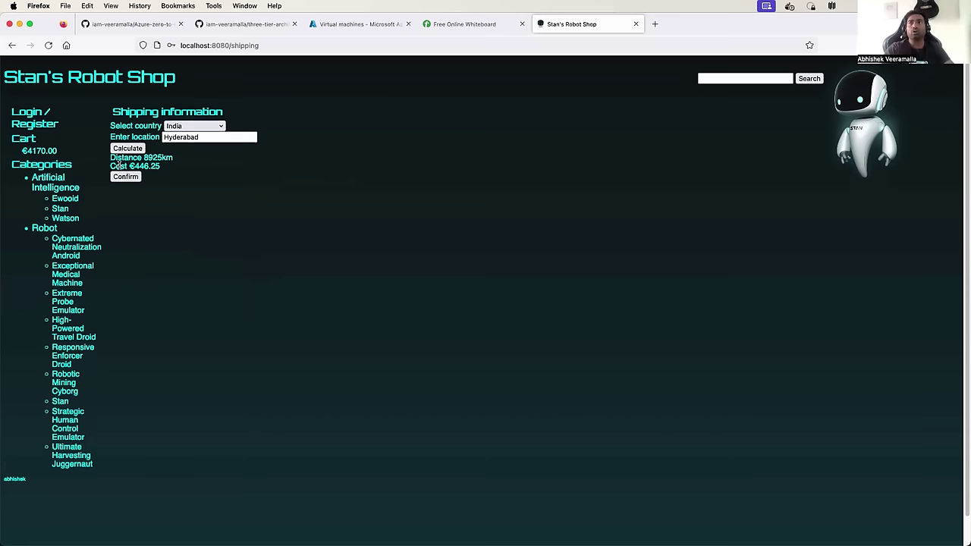
drag(128, 167, 179, 168)
- Change the shipping destination to Montague, Canada, and calculate the shipping cost
click(193, 123)
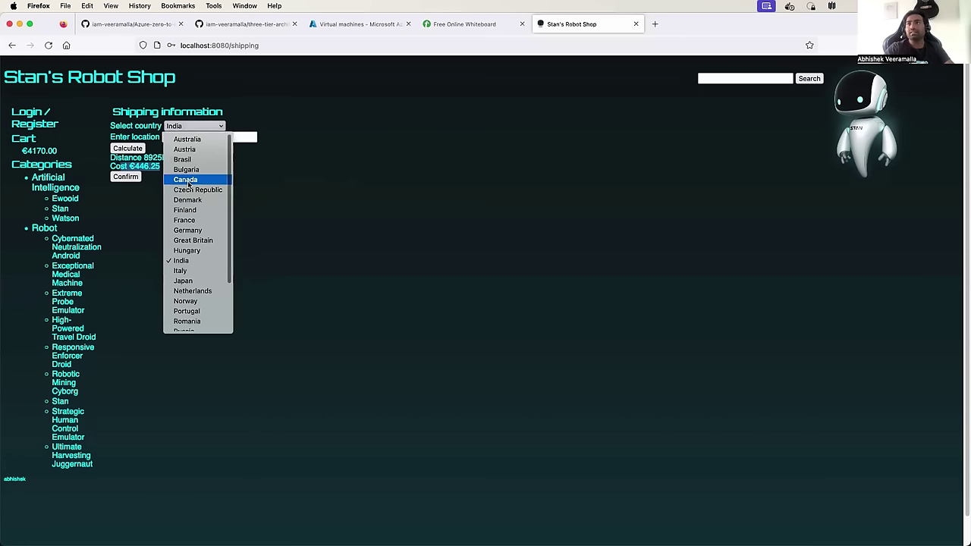
click(188, 180)
click(187, 136)
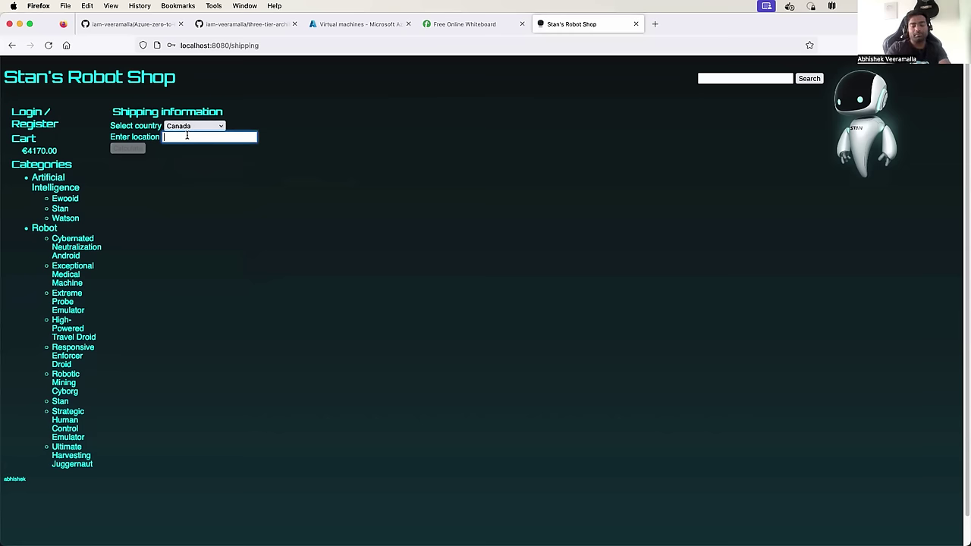
text(Mon)
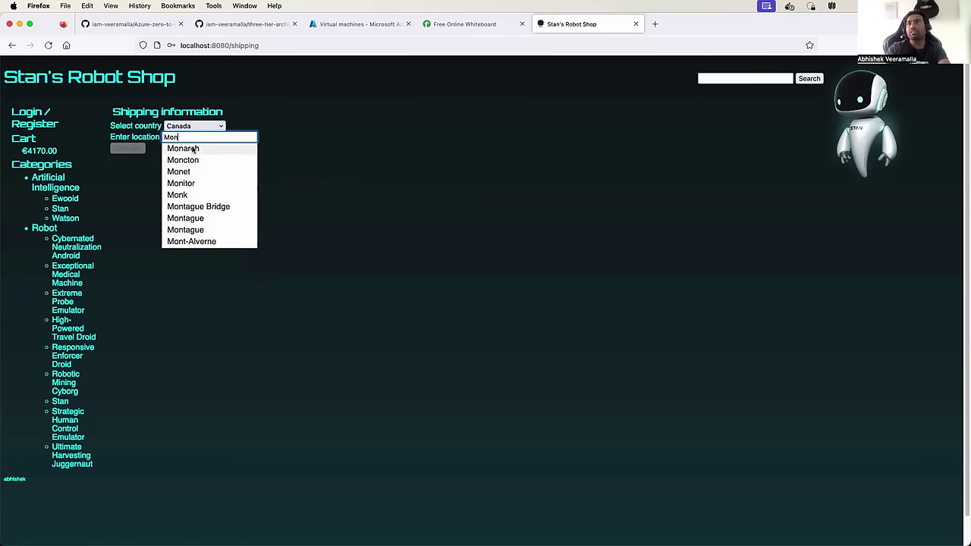
click(200, 232)
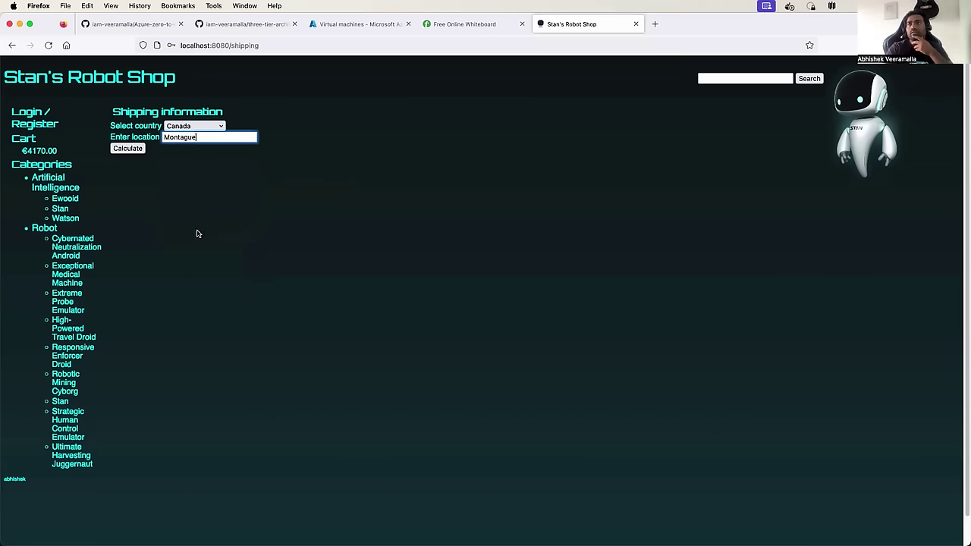
click(131, 147)
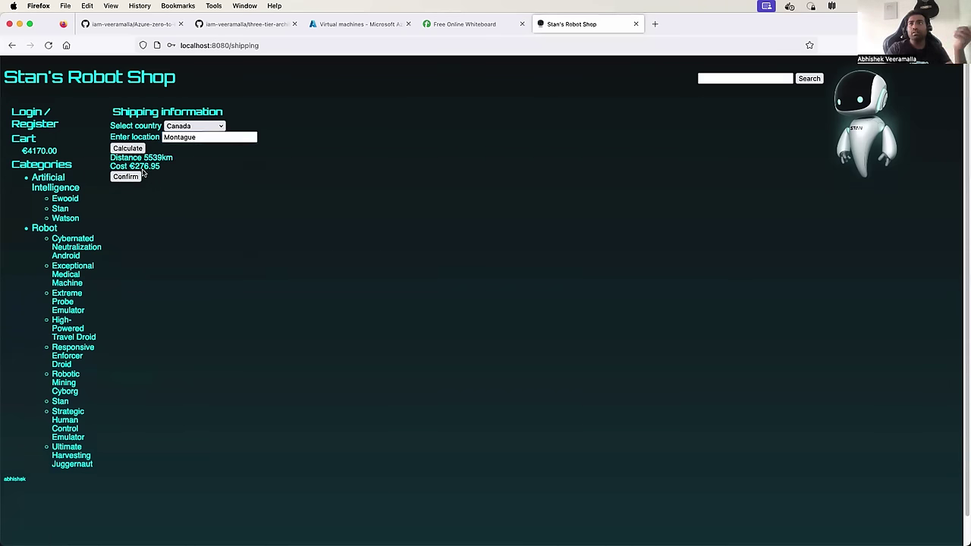
drag(129, 166, 163, 169)
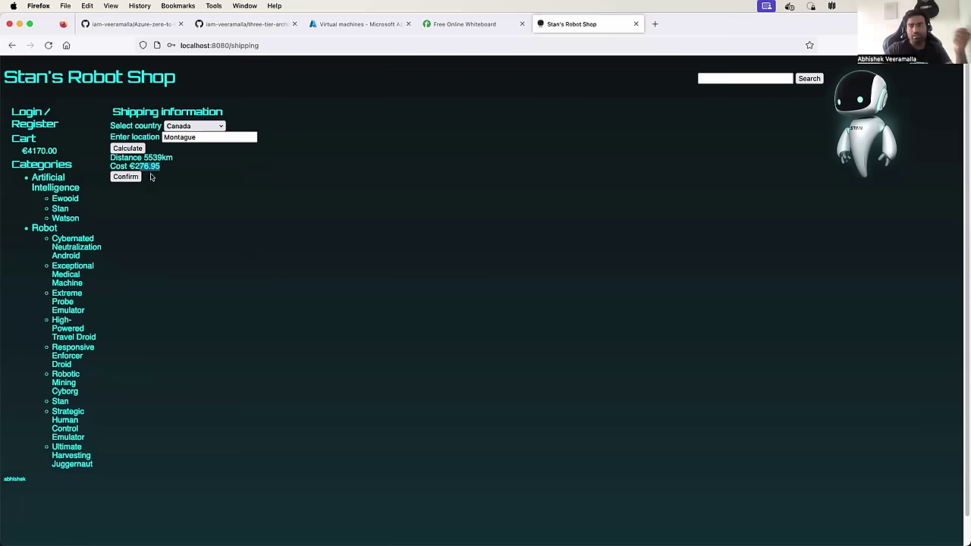
- Confirm the shipping charge and pay for the reviewed order
click(129, 177)
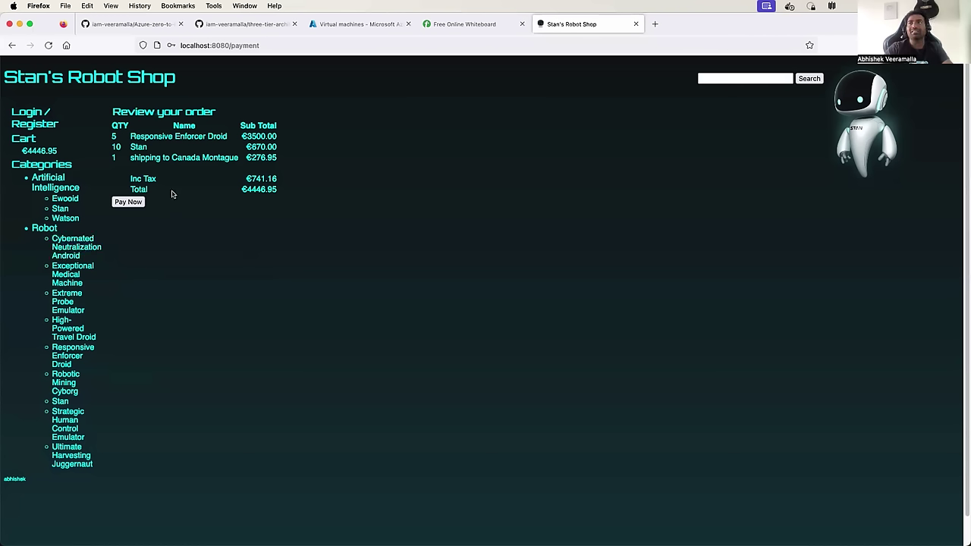
click(134, 204)
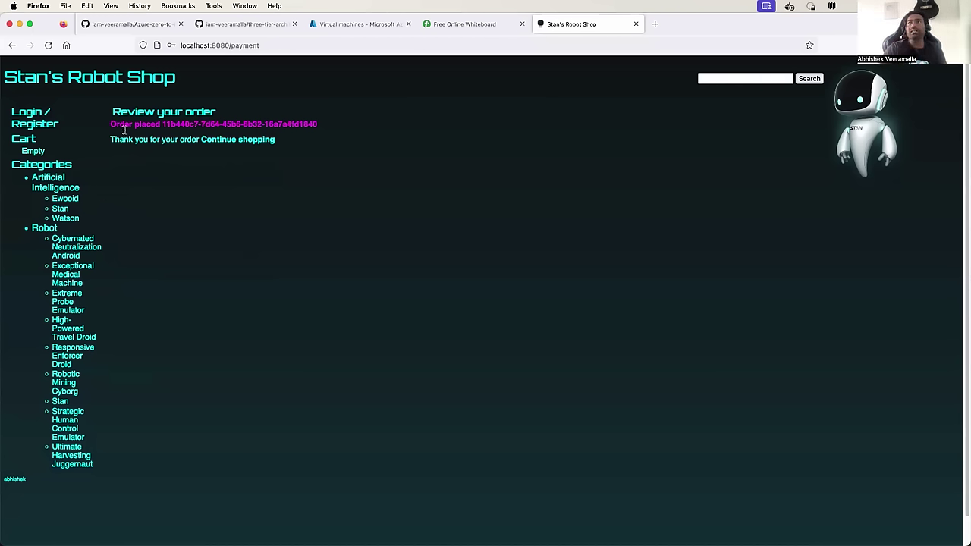
drag(122, 112, 208, 114)
drag(123, 139, 289, 145)
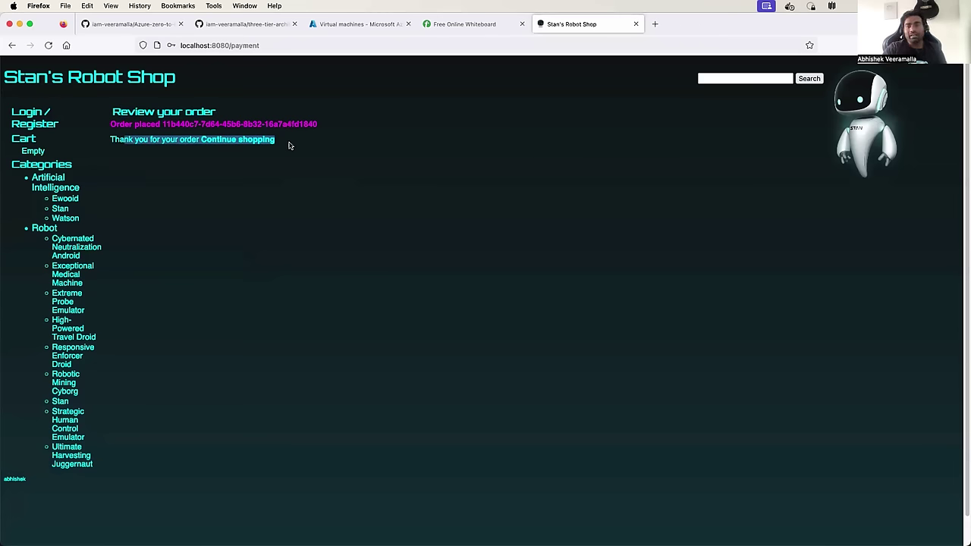
scroll(190, 289, down, 2)
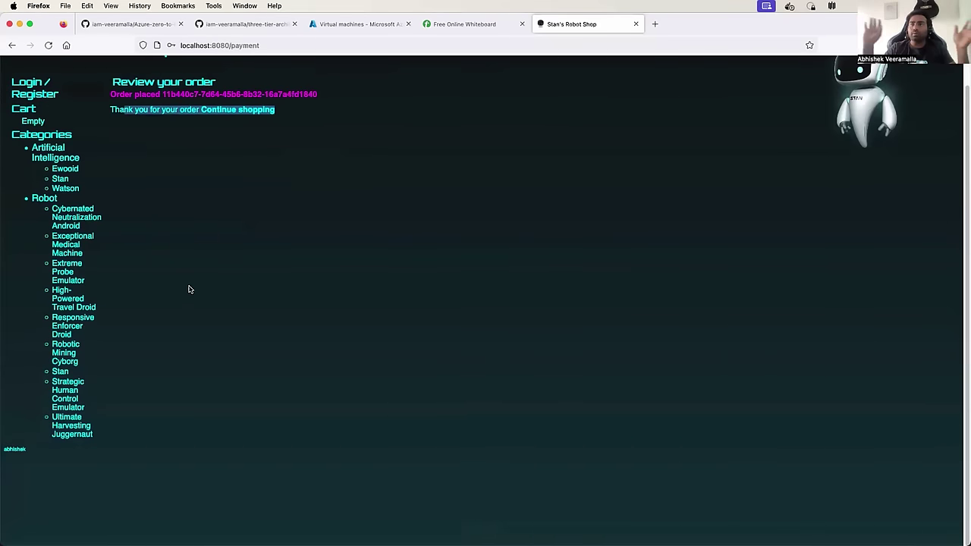
scroll(190, 289, up, 2)
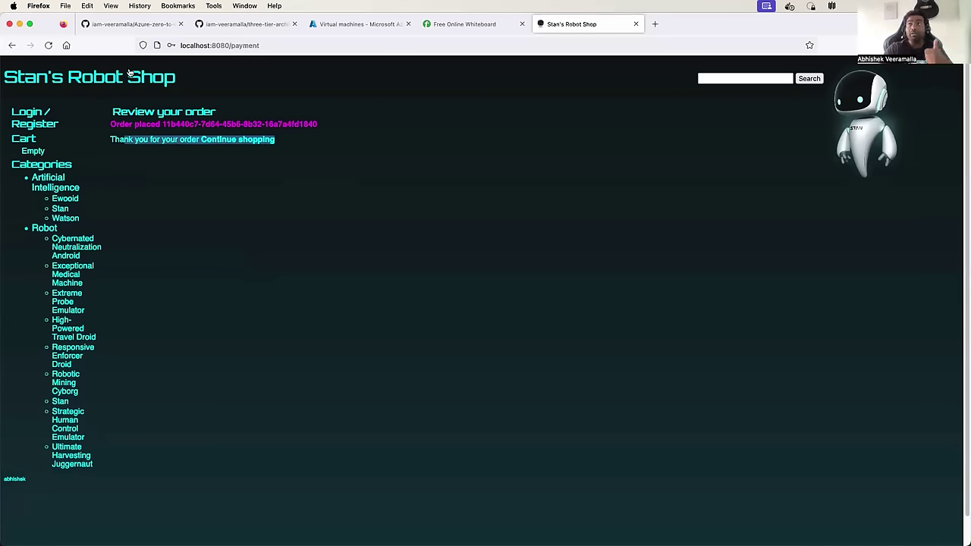
- Switch to the three-tier-architecture-demo repository on GitHub and examine its list of service folders
click(274, 32)
scroll(231, 258, up, 15)
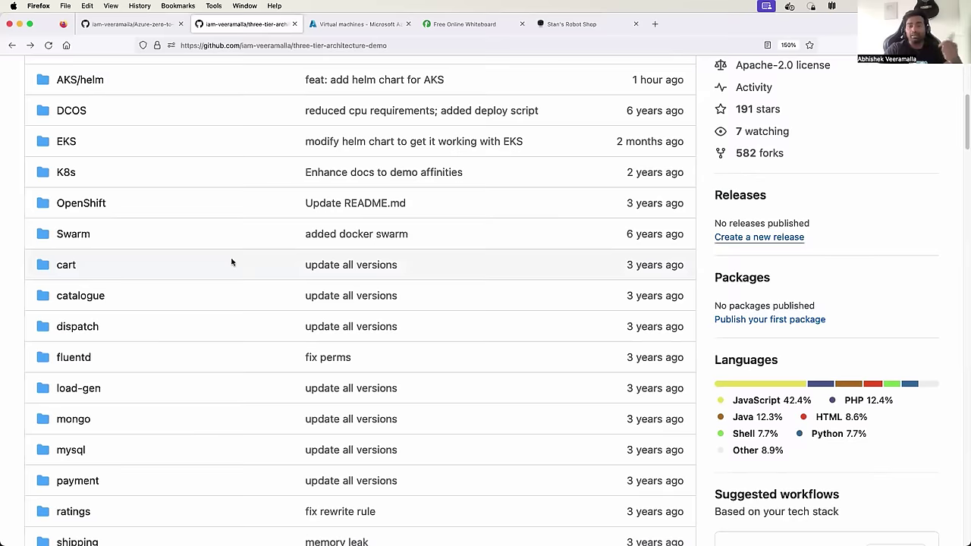
scroll(232, 261, up, 1)
scroll(232, 262, up, 5)
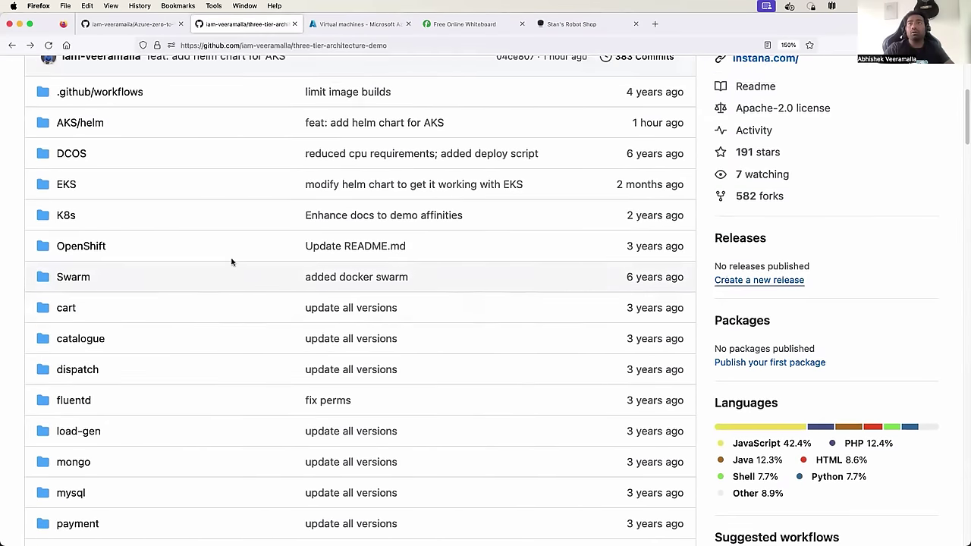
scroll(190, 368, down, 8)
scroll(187, 355, down, 5)
scroll(187, 355, up, 7)
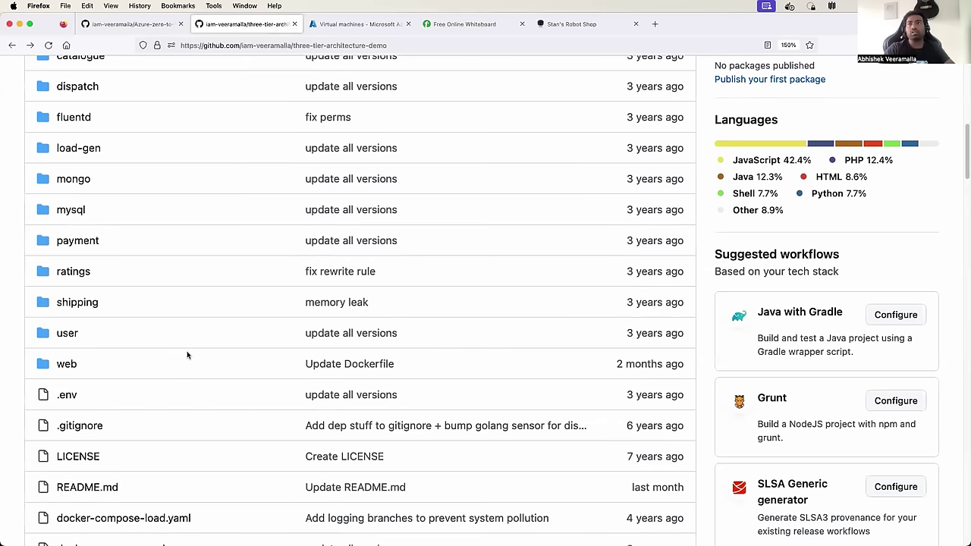
scroll(188, 355, up, 3)
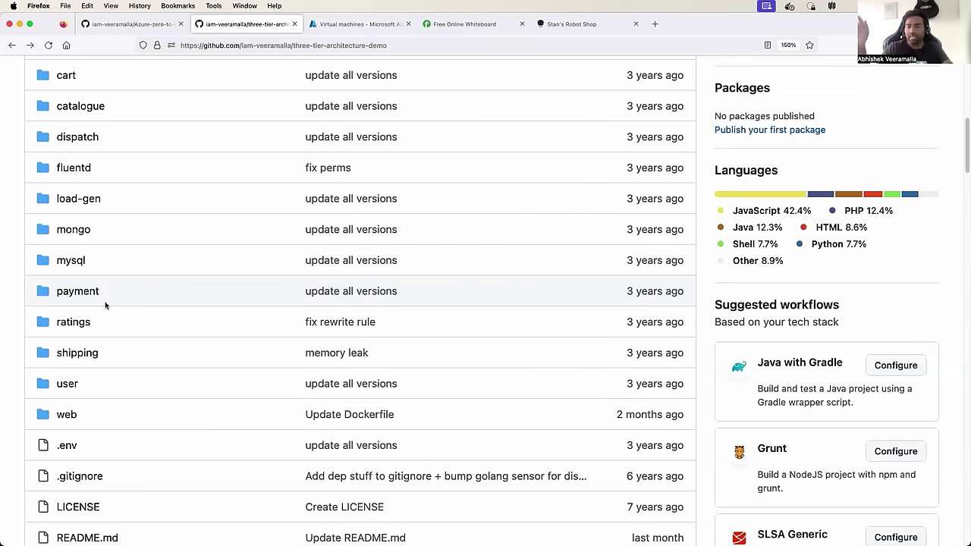
scroll(105, 305, down, 1)
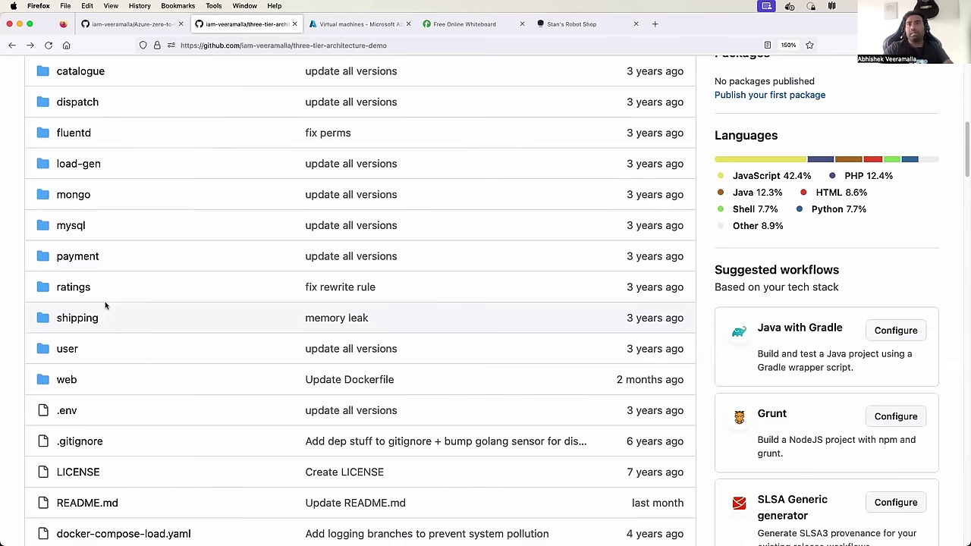
scroll(106, 305, up, 2)
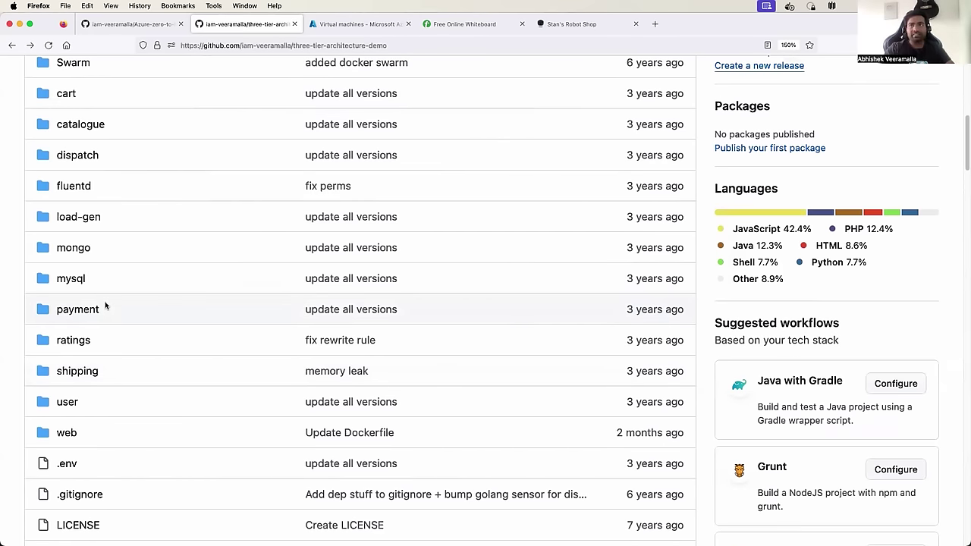
scroll(106, 305, up, 1)
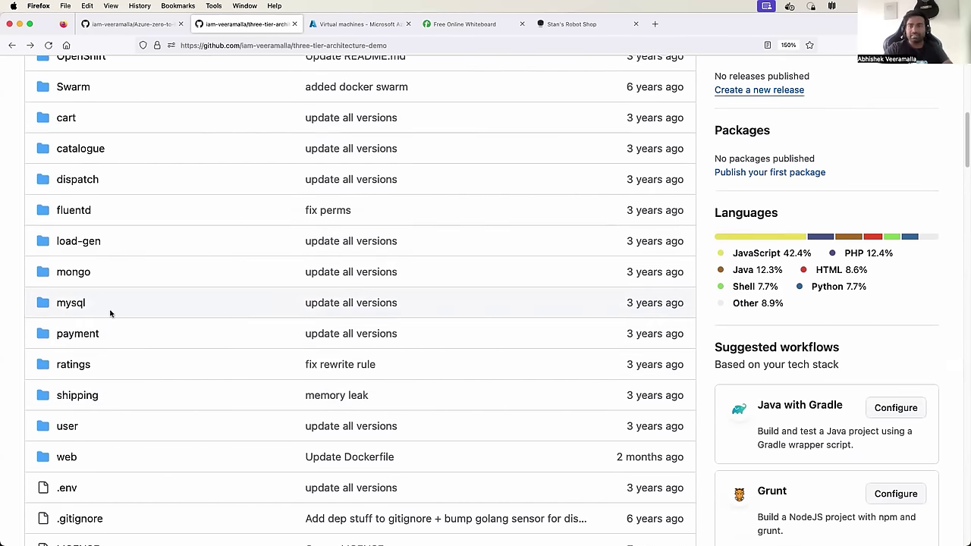
scroll(110, 314, down, 1)
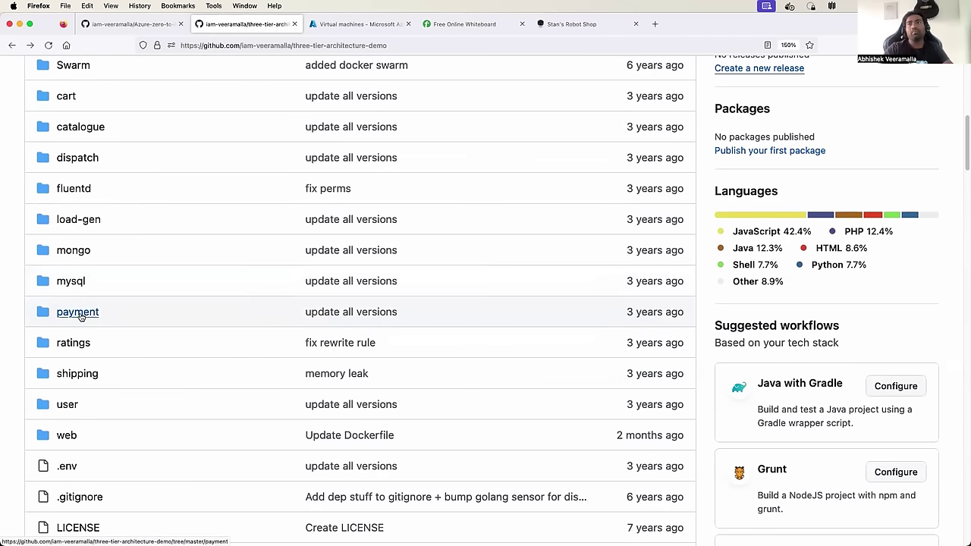
- Open the repository's payment folder and view the Dockerfile of the catalogue service
click(83, 314)
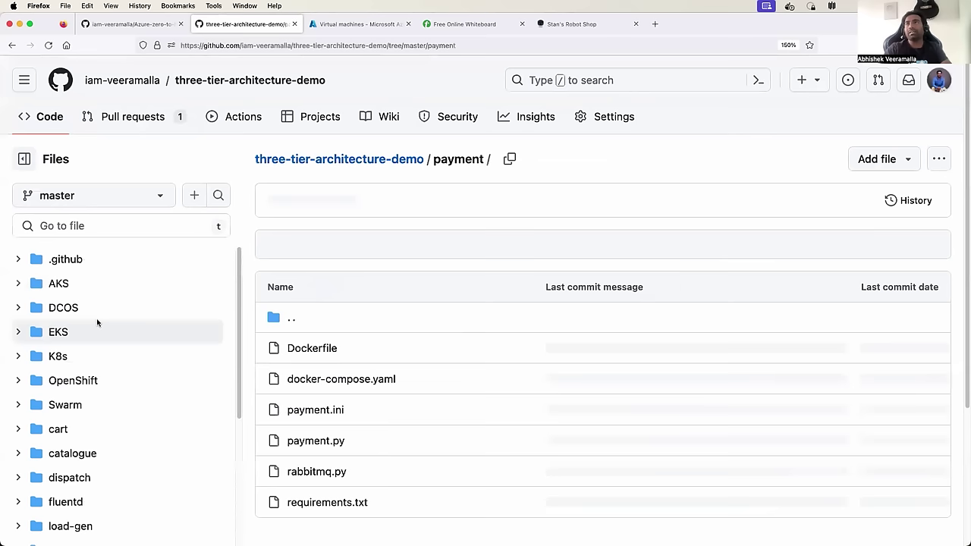
scroll(303, 342, down, 2)
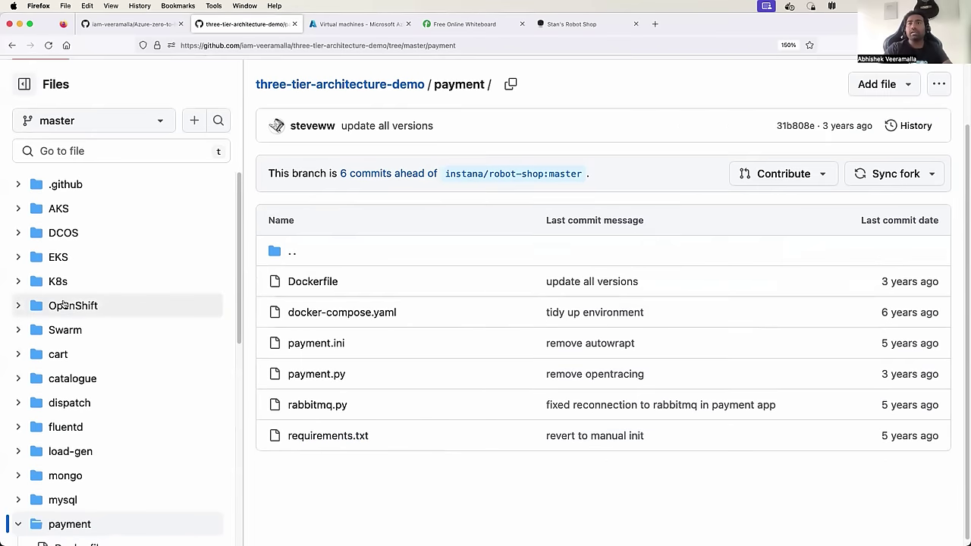
click(22, 374)
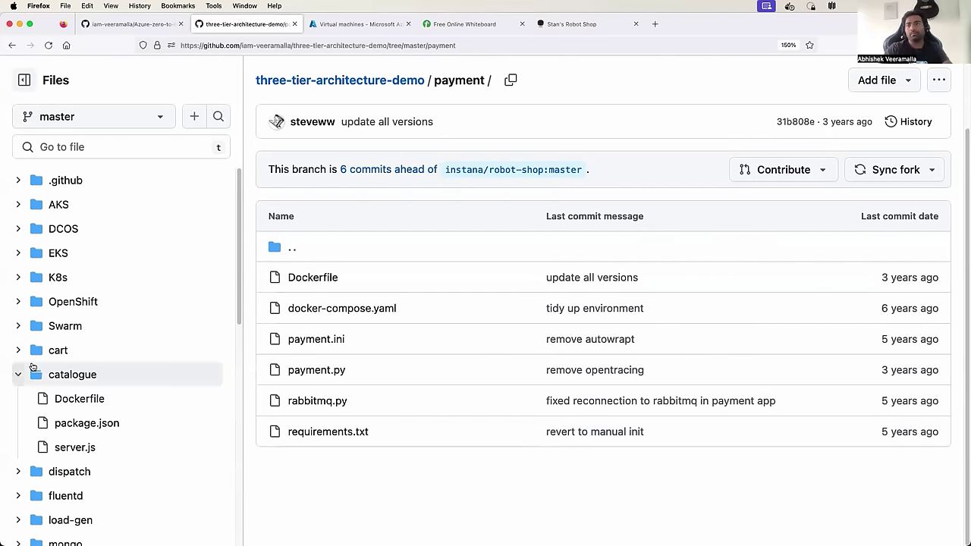
scroll(92, 380, down, 3)
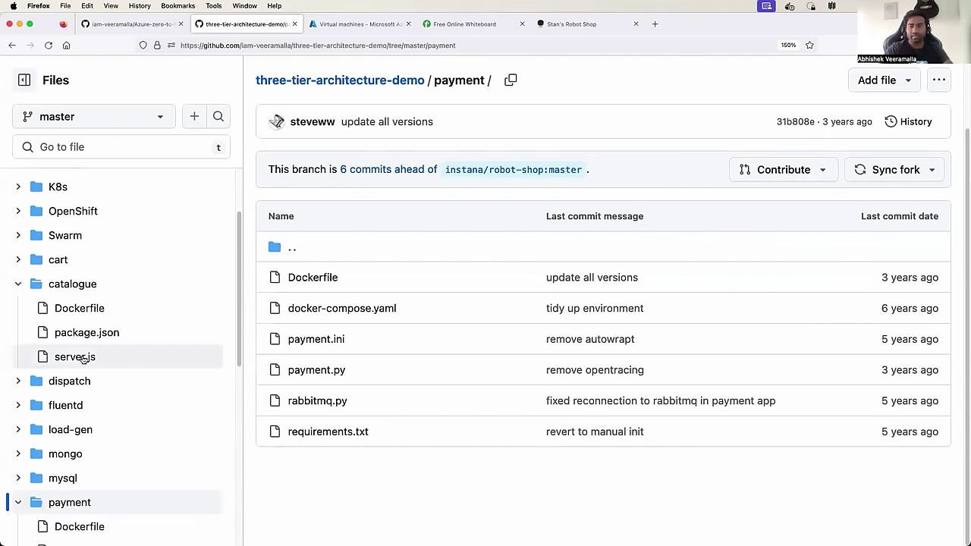
click(82, 311)
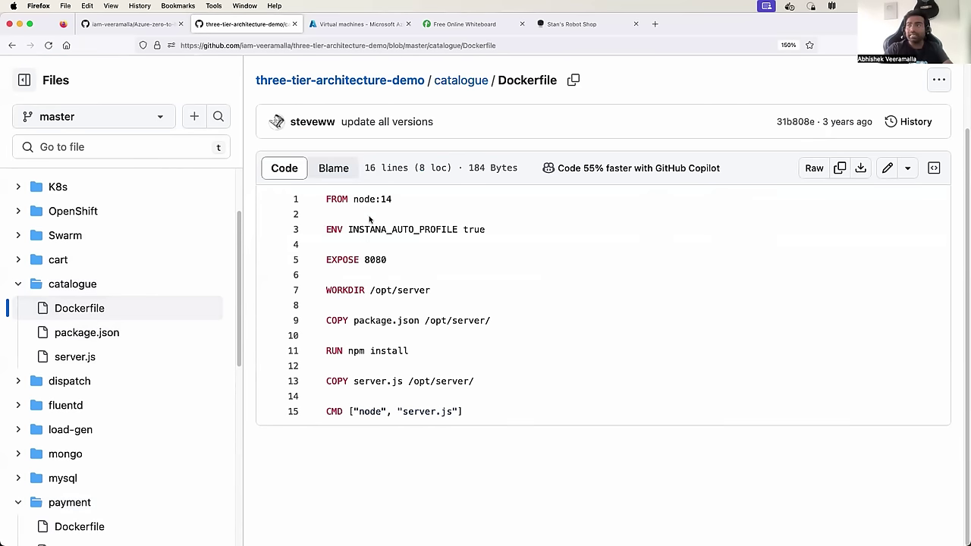
- Expand the cart folder in the file tree and view its Dockerfile
scroll(113, 415, down, 2)
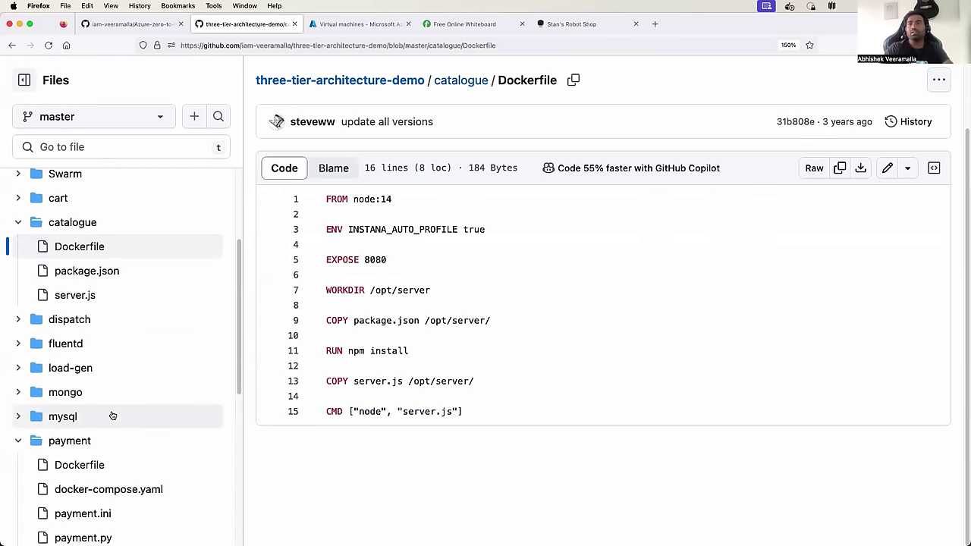
scroll(58, 315, up, 2)
click(18, 251)
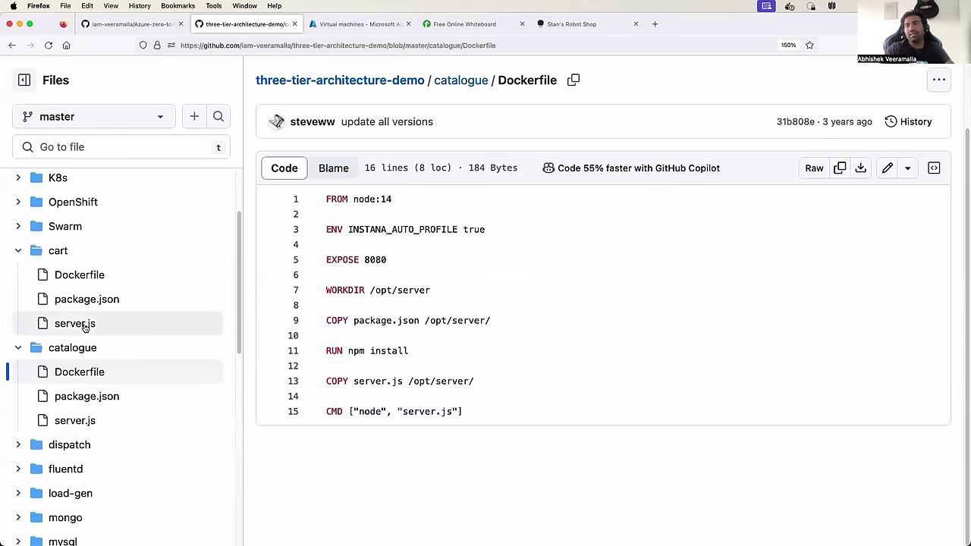
click(93, 283)
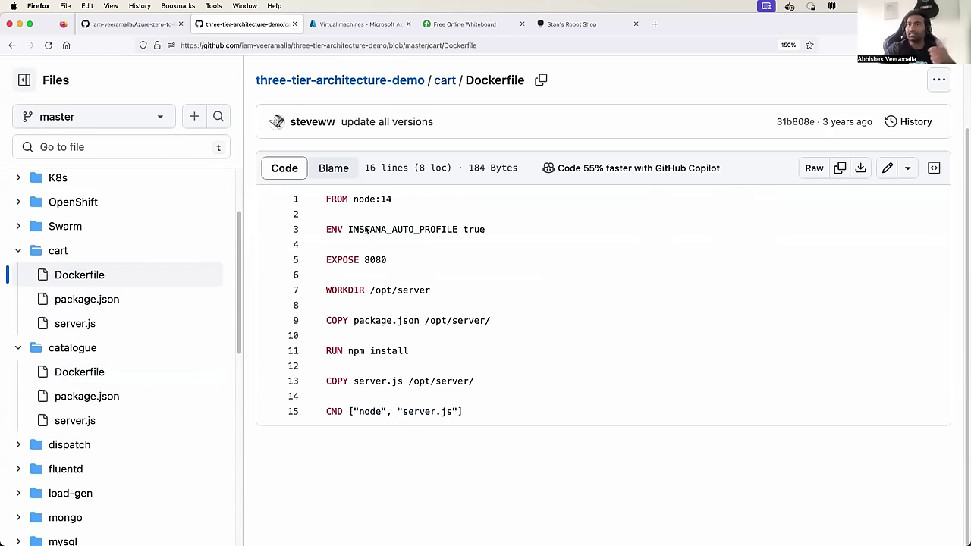
scroll(98, 309, down, 5)
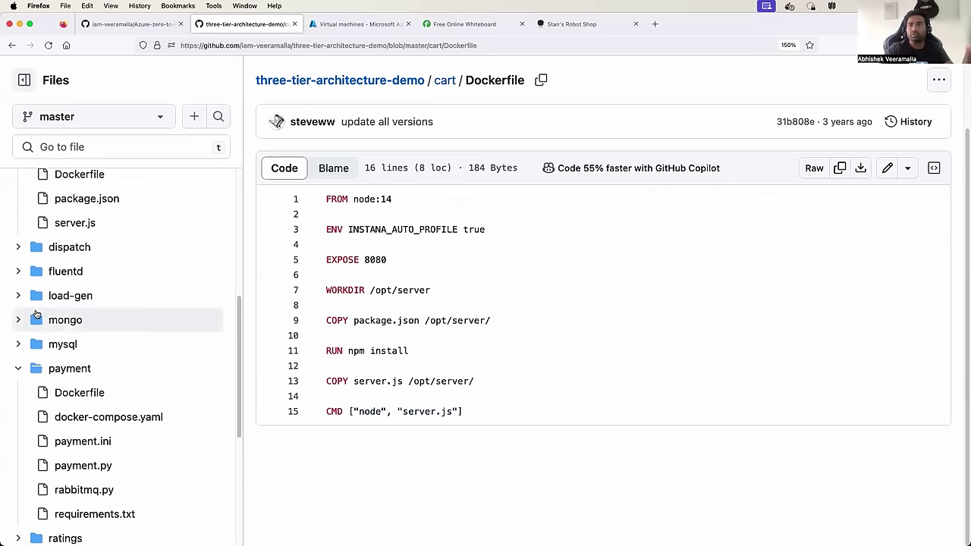
- Expand the ratings folder in the file tree and view its Dockerfile
scroll(32, 283, up, 1)
scroll(32, 283, up, 4)
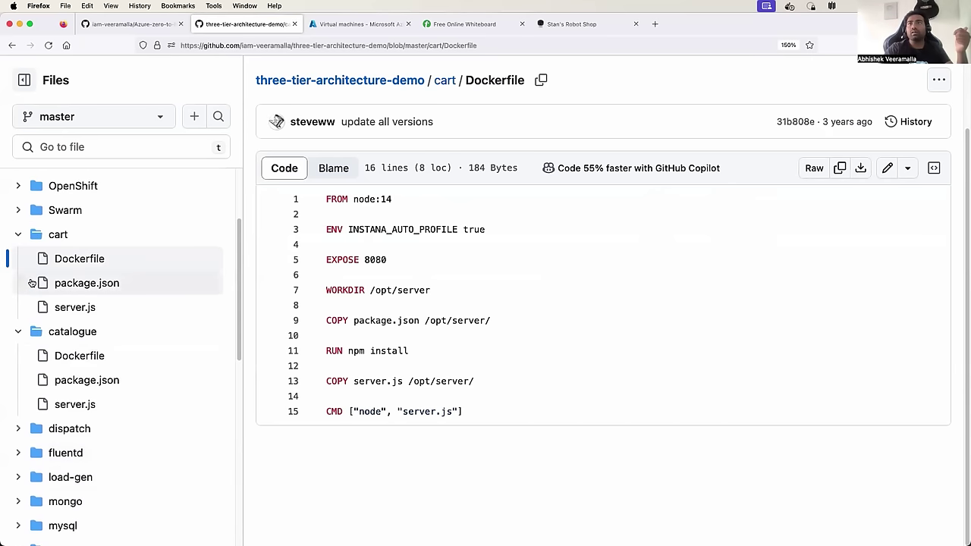
scroll(32, 283, up, 3)
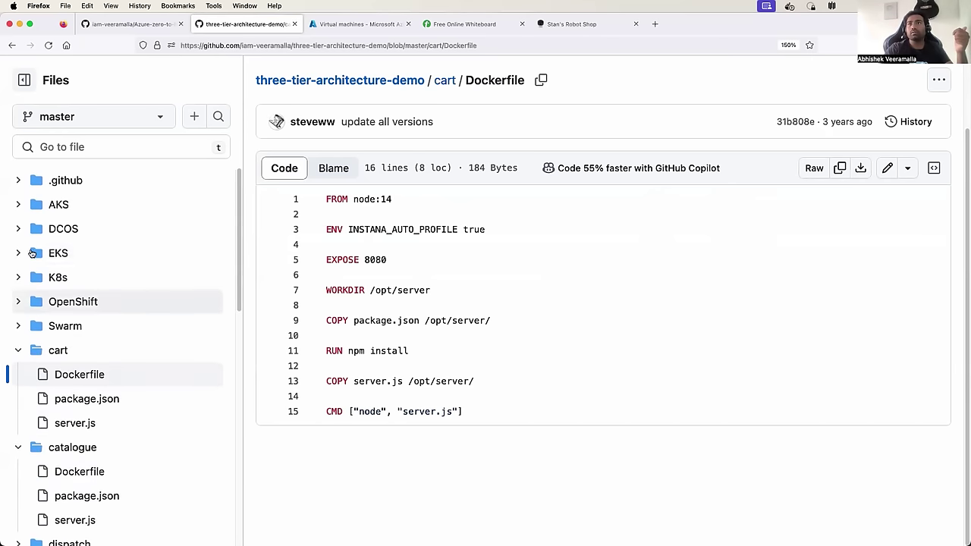
scroll(33, 253, down, 12)
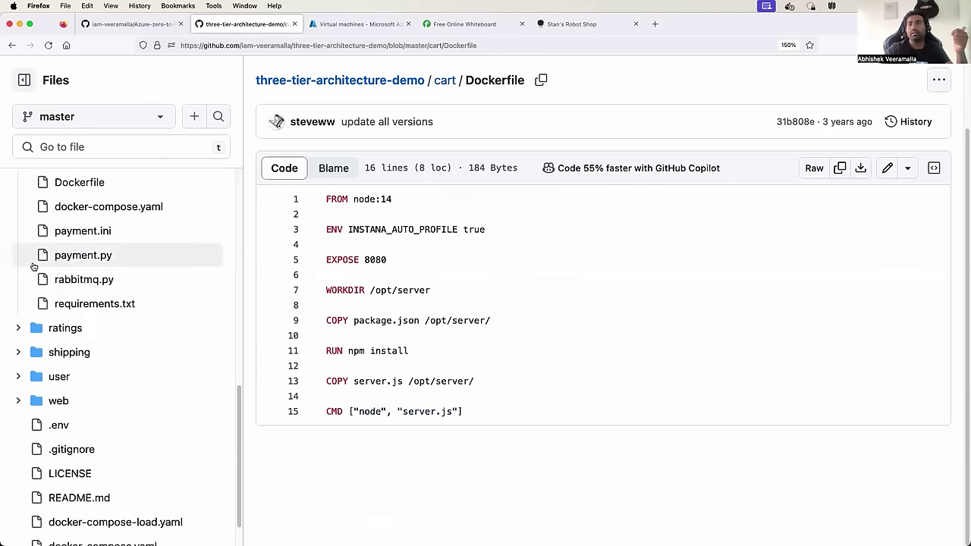
click(20, 323)
scroll(76, 390, down, 1)
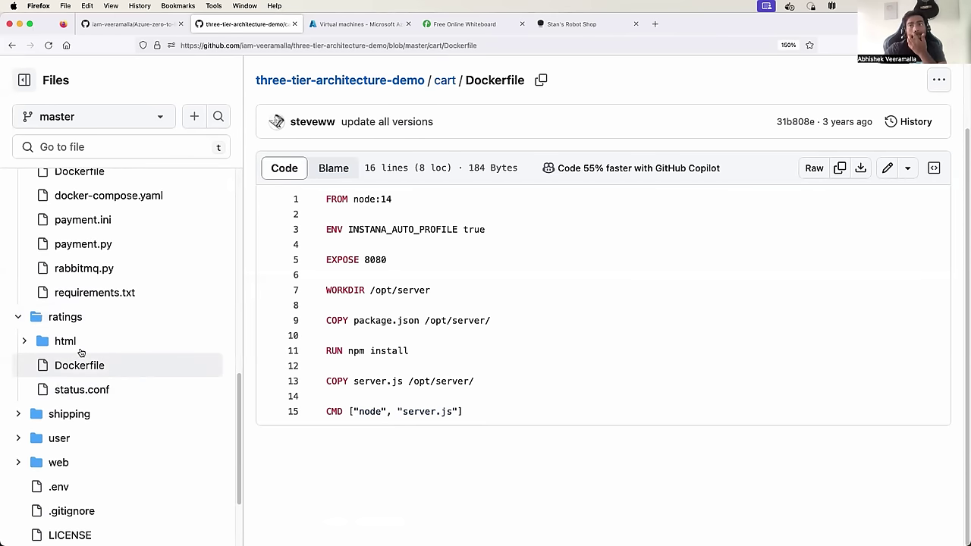
click(89, 365)
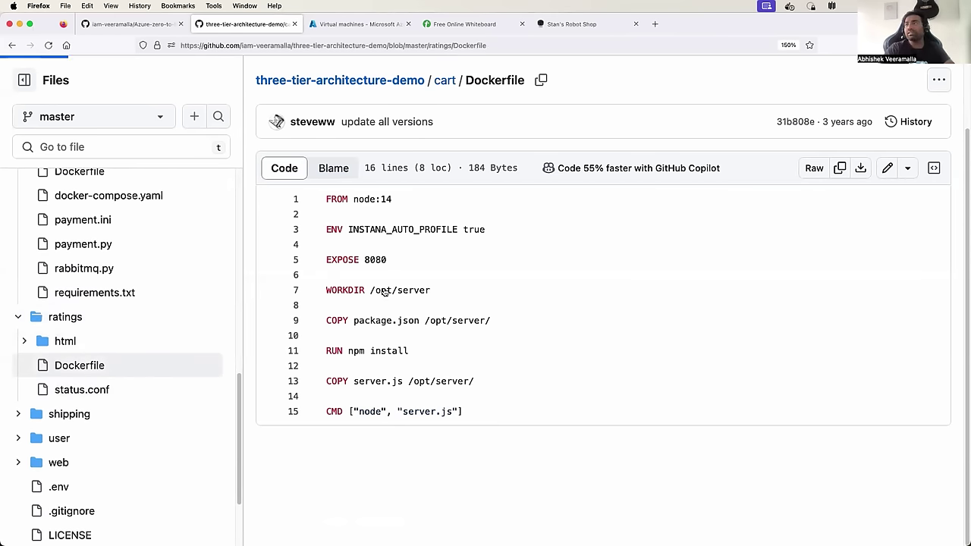
scroll(376, 307, down, 1)
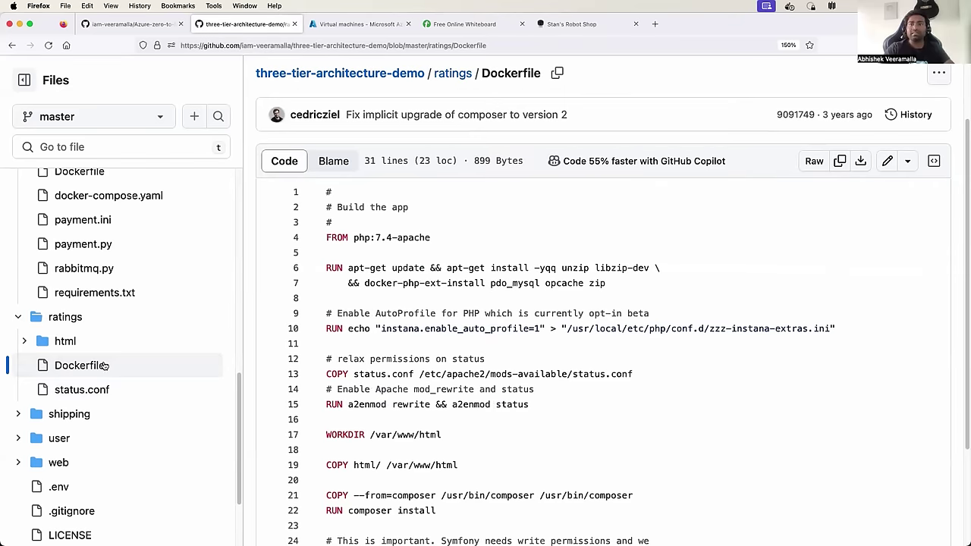
scroll(105, 366, down, 2)
scroll(105, 366, down, 2)
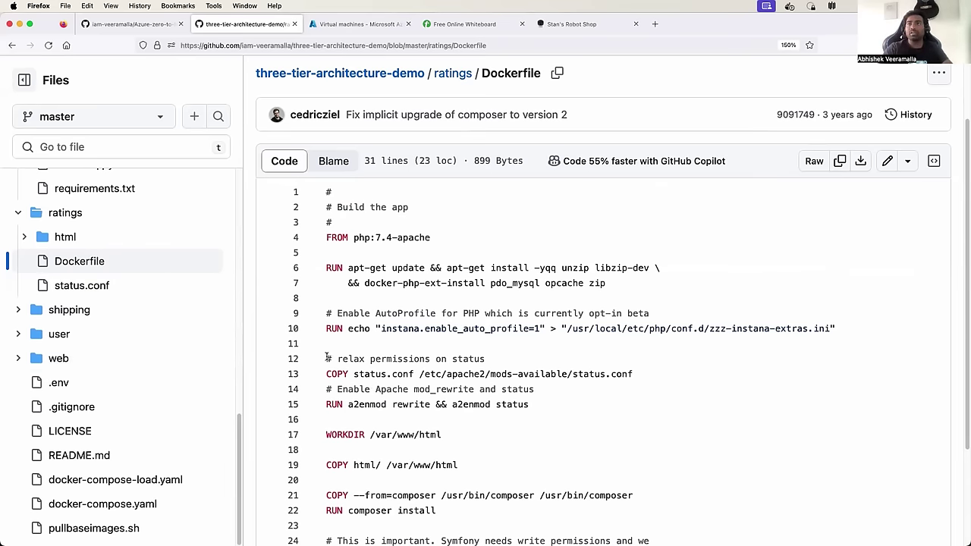
- Look over the Stan's Robot Shop page and the service folder list in the three-tier-architecture-demo repository
scroll(94, 300, up, 15)
scroll(94, 291, down, 1)
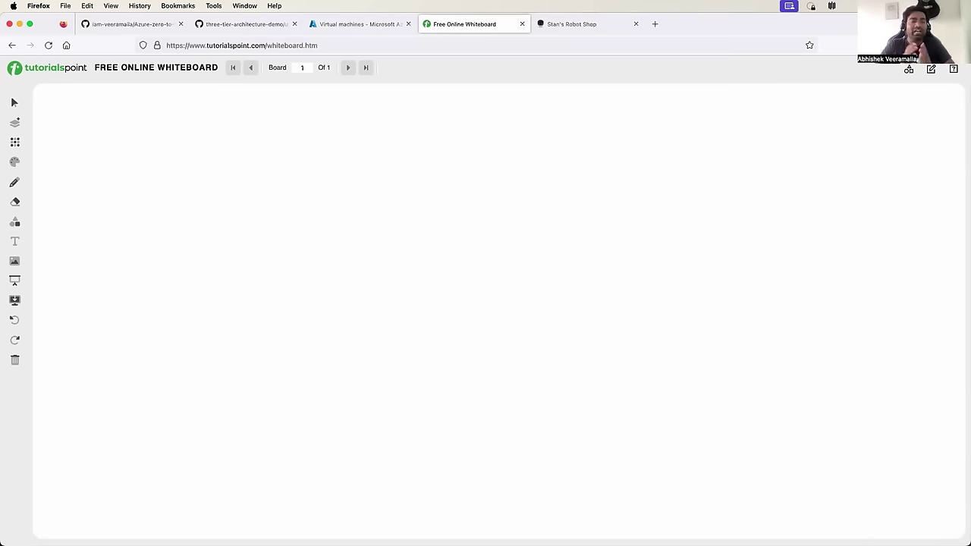
click(627, 25)
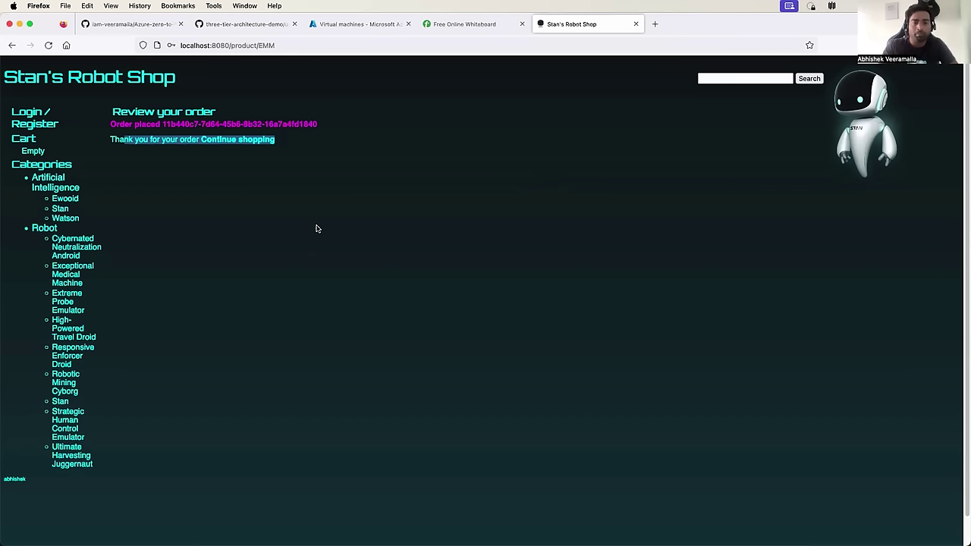
click(448, 25)
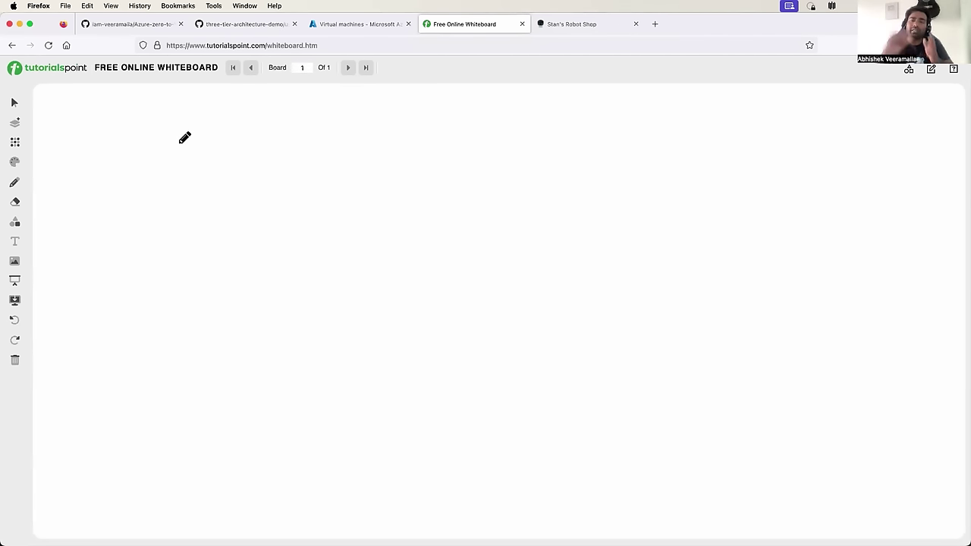
click(258, 24)
scroll(123, 304, up, 5)
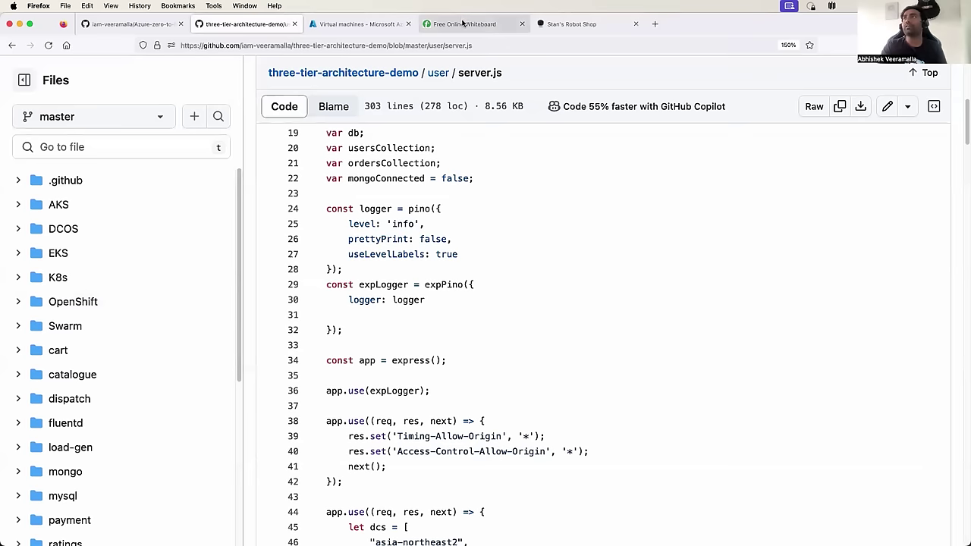
- Switch to the Free Online Whiteboard and handwrite circled item 1, "User (Regis)", near the upper-left corner of the canvas
click(463, 24)
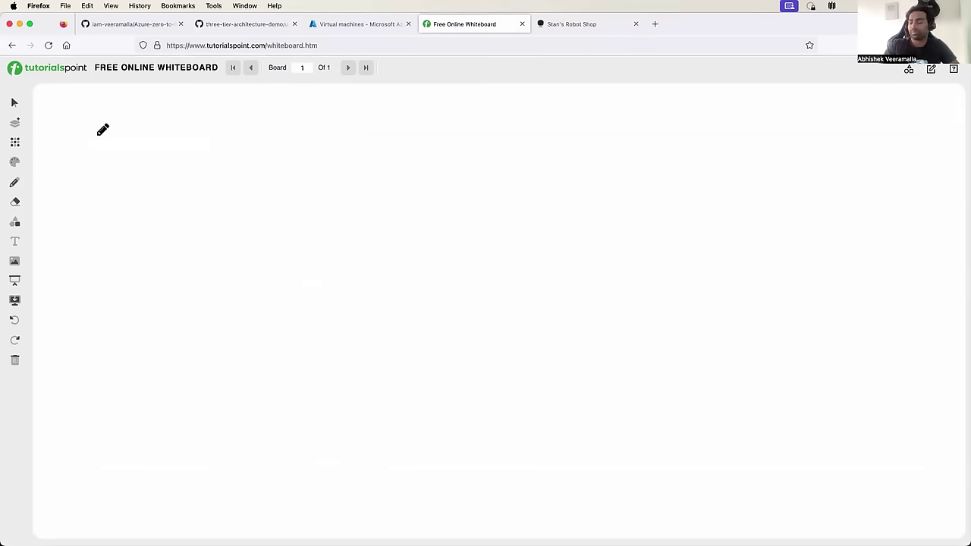
mouse_move(76, 141)
mouse_down()
mouse_move(77, 132)
mouse_move(168, 142)
mouse_up()
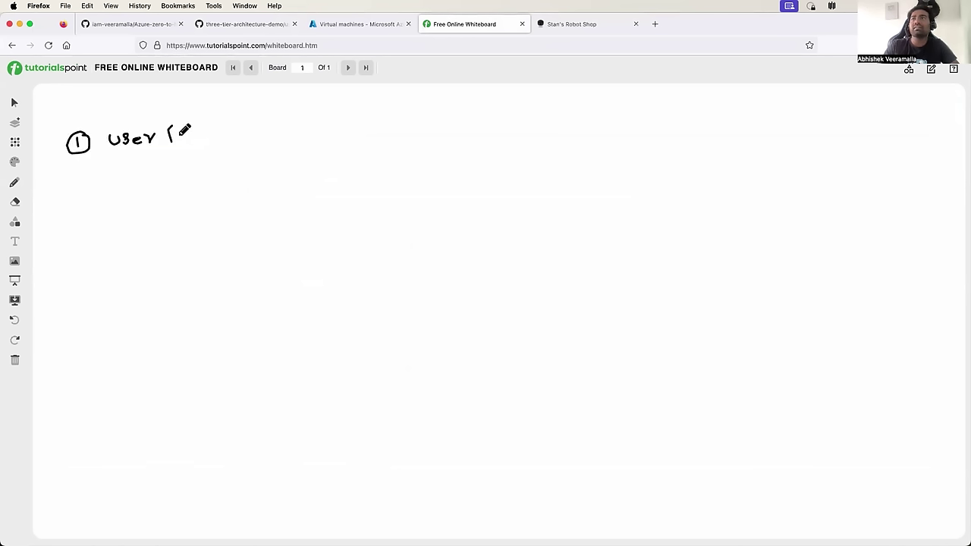
mouse_move(224, 122)
mouse_down()
mouse_move(228, 137)
mouse_move(178, 130)
mouse_move(211, 125)
mouse_move(214, 135)
mouse_move(221, 122)
mouse_move(224, 132)
mouse_up()
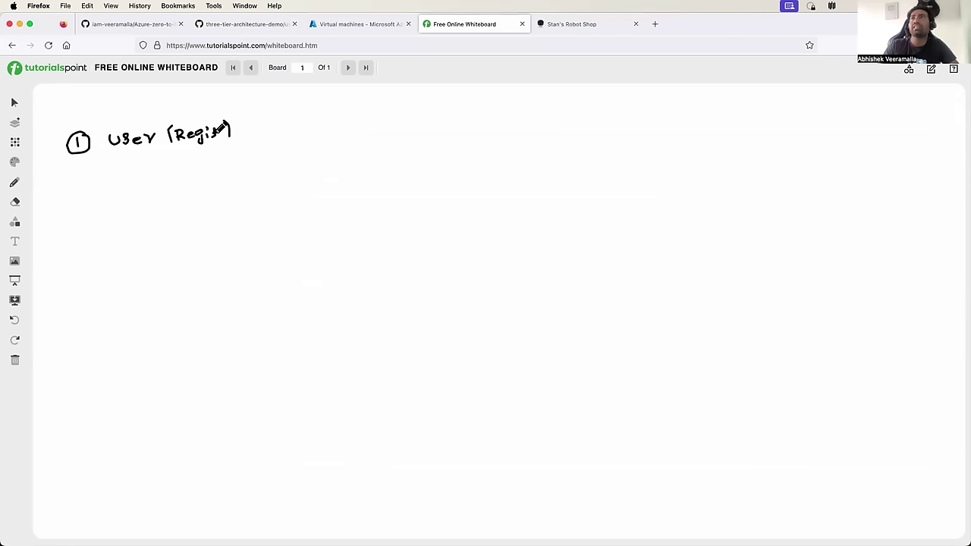
- Check the Robot Shop page, and on the whiteboard tick the User item and draw an arrow to a circled "DB" labelled "User"
click(592, 23)
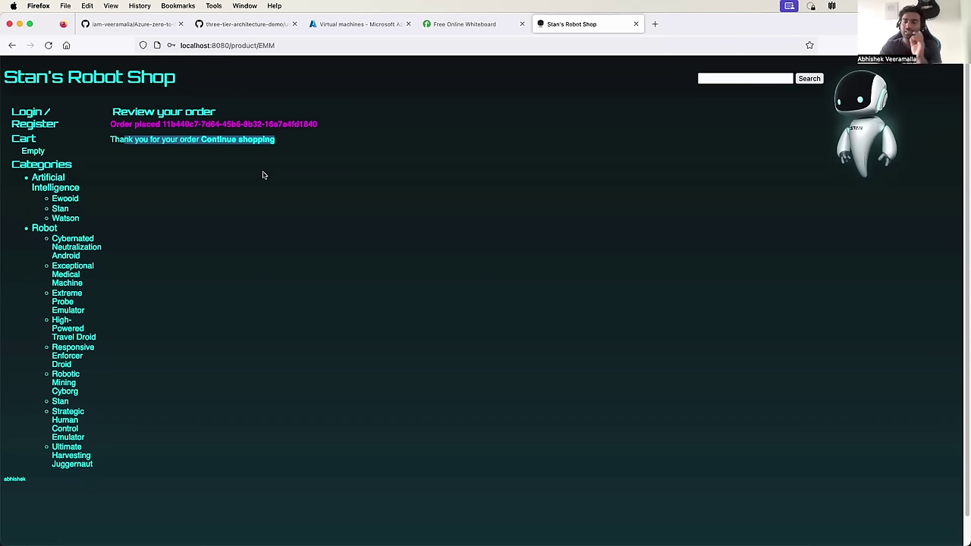
click(479, 24)
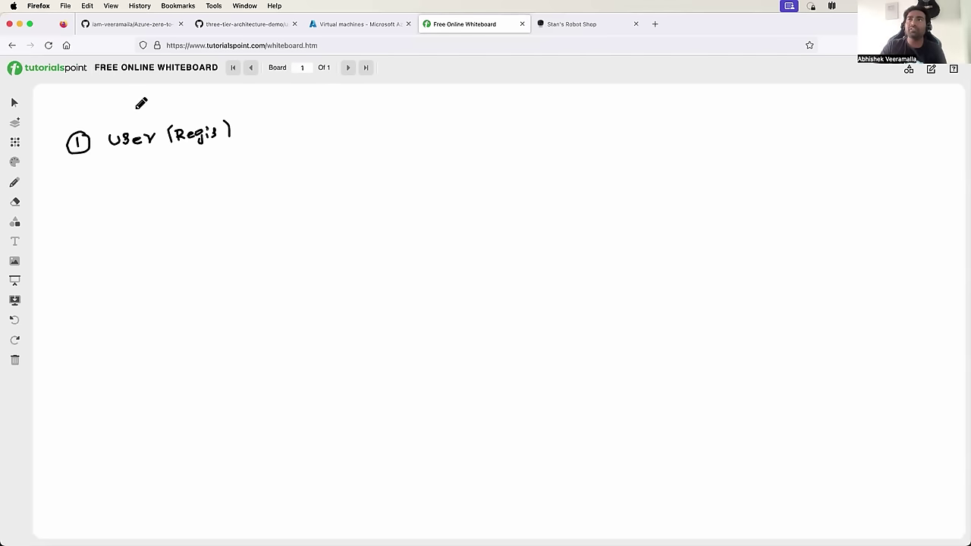
drag(138, 115, 149, 111)
mouse_move(246, 131)
mouse_down()
mouse_move(304, 122)
mouse_move(297, 127)
mouse_up()
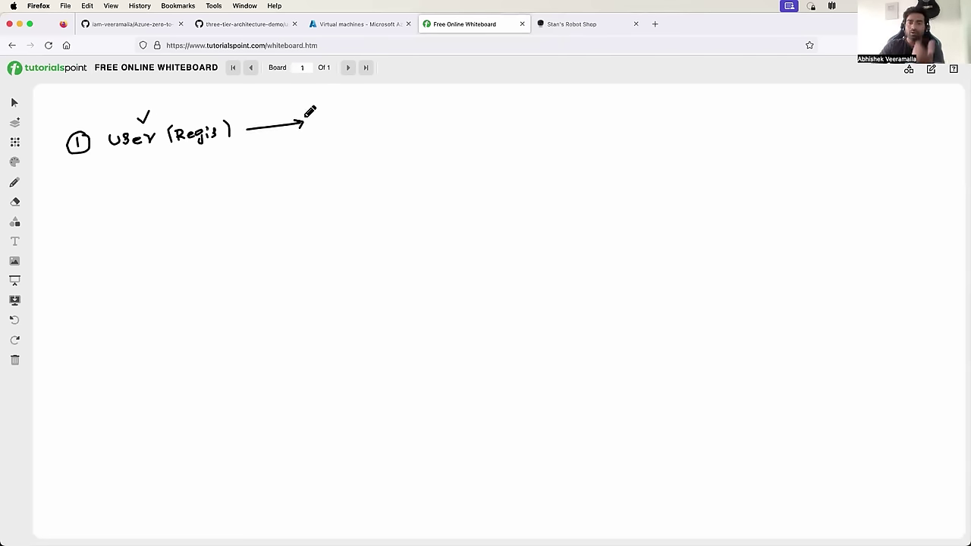
mouse_move(318, 122)
mouse_down()
mouse_move(346, 114)
mouse_move(343, 99)
mouse_move(311, 115)
mouse_move(349, 109)
mouse_move(312, 102)
mouse_move(336, 94)
mouse_up()
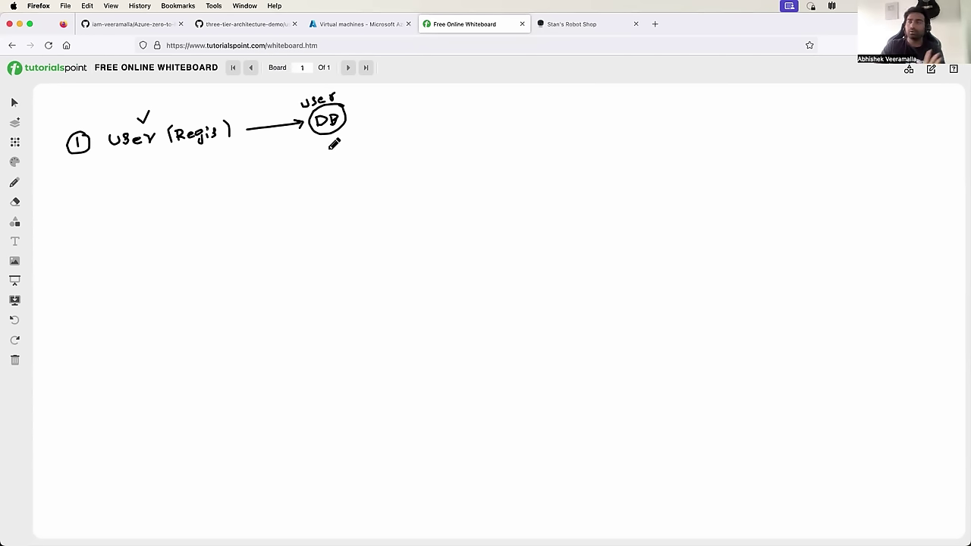
- Handwrite circled item 2, "Catalogue", below the User entry
mouse_move(75, 179)
mouse_down()
mouse_move(85, 190)
mouse_move(73, 179)
mouse_move(91, 173)
mouse_up()
click(90, 184)
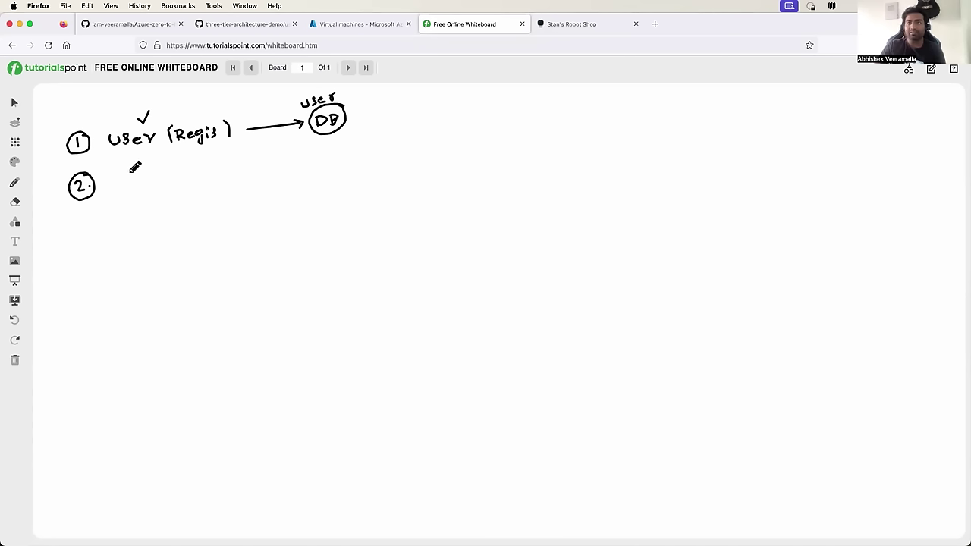
mouse_move(126, 177)
mouse_down()
mouse_move(121, 187)
mouse_move(205, 175)
mouse_up()
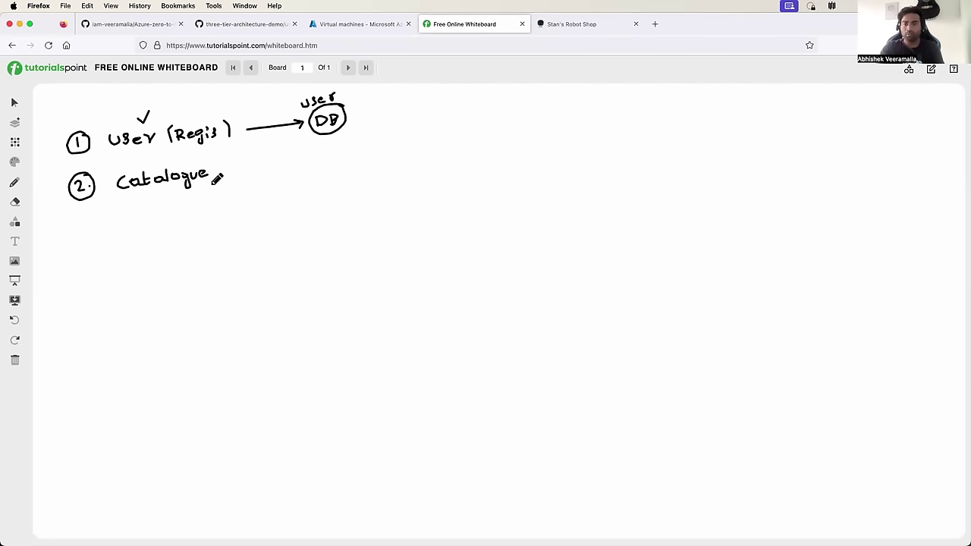
- Look through the robot categories in Stan's Robot Shop, select High-Powered Travel Droid, and return to the whiteboard
click(564, 27)
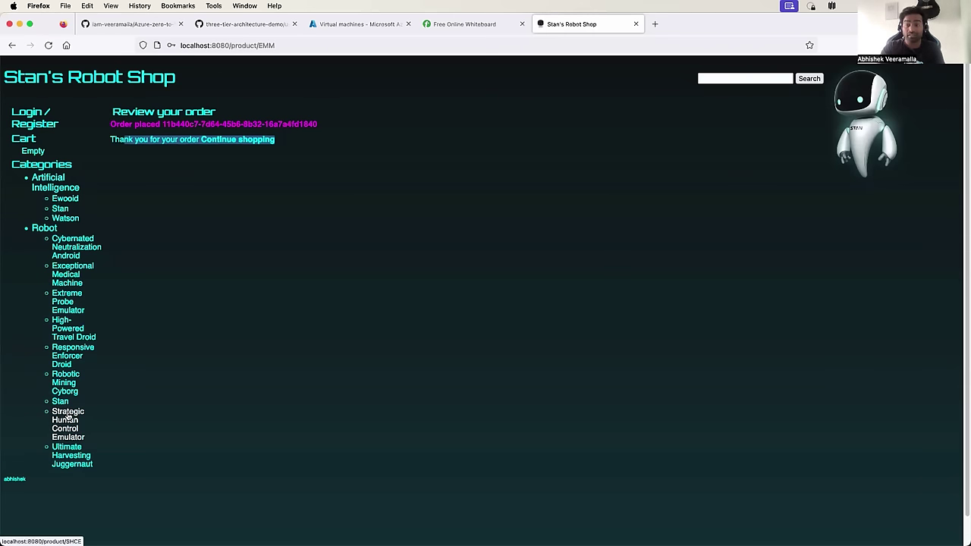
click(82, 337)
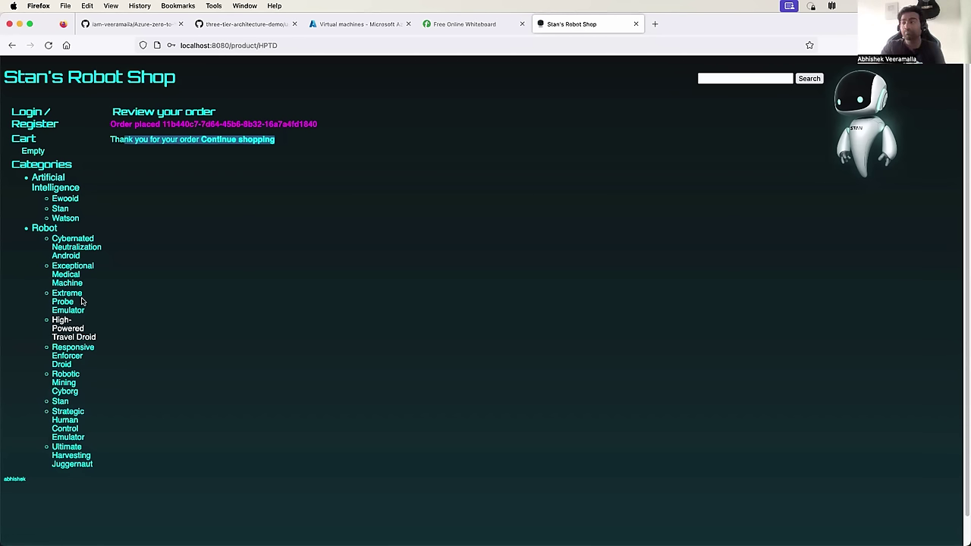
click(494, 25)
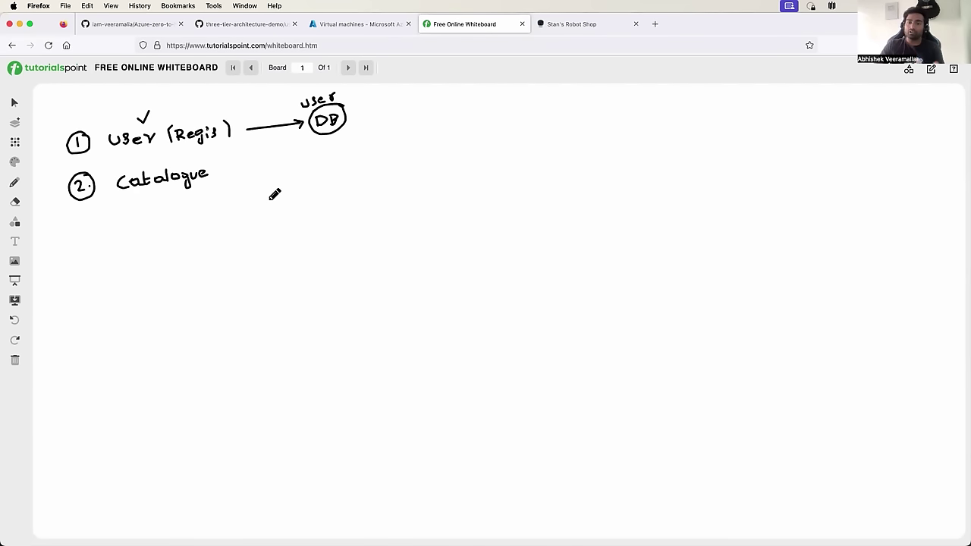
- Handwrite circled item 3, "Cart", below the Catalogue entry
mouse_move(84, 216)
mouse_down()
mouse_move(91, 222)
mouse_move(82, 232)
mouse_move(77, 224)
mouse_move(99, 221)
mouse_up()
click(96, 226)
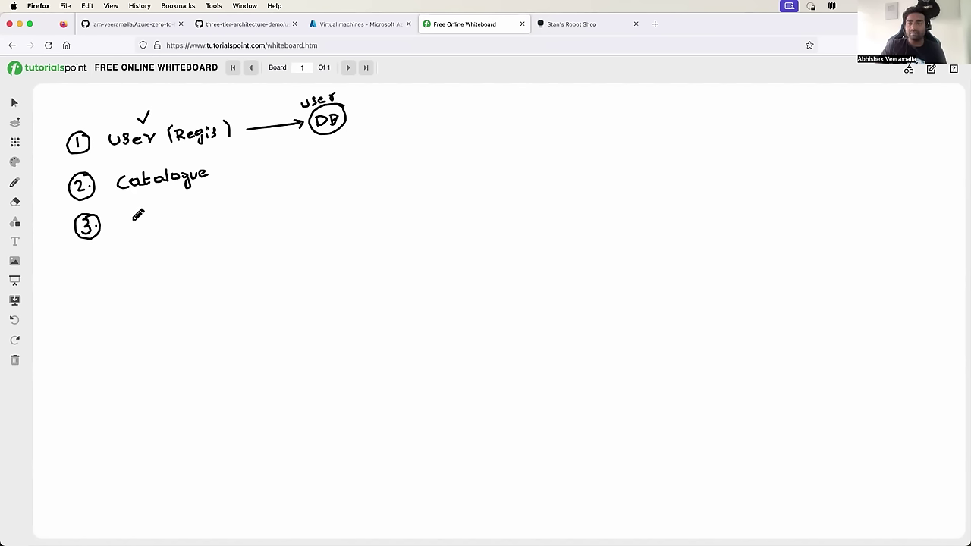
drag(141, 217, 175, 222)
drag(170, 214, 180, 214)
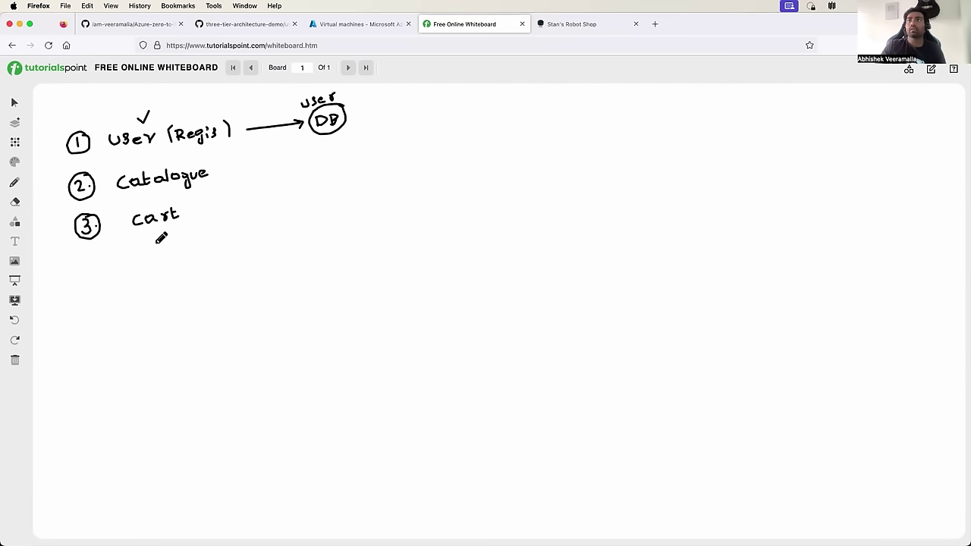
- Check the cart entry in Stan's Robot Shop and handwrite circled item 4, "Payment", below Cart on the whiteboard
click(570, 26)
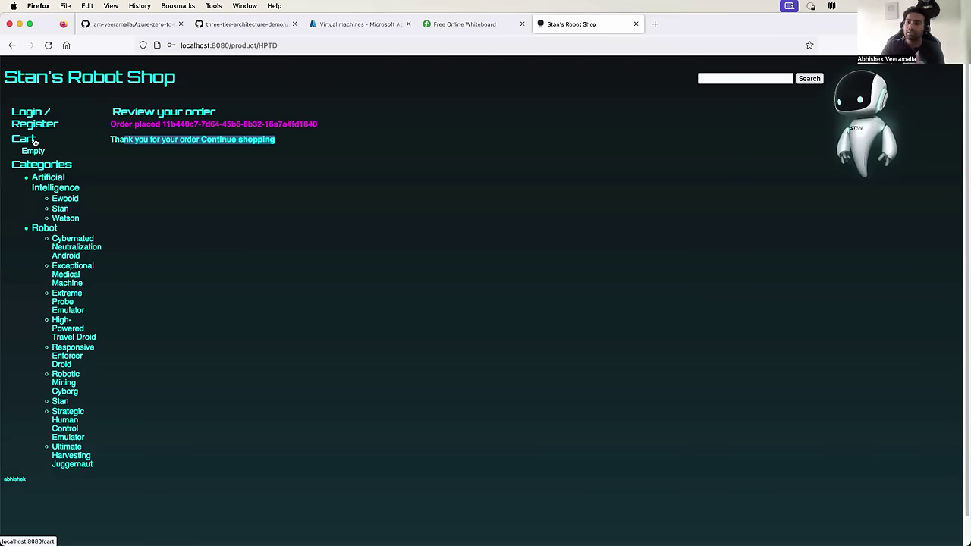
click(465, 23)
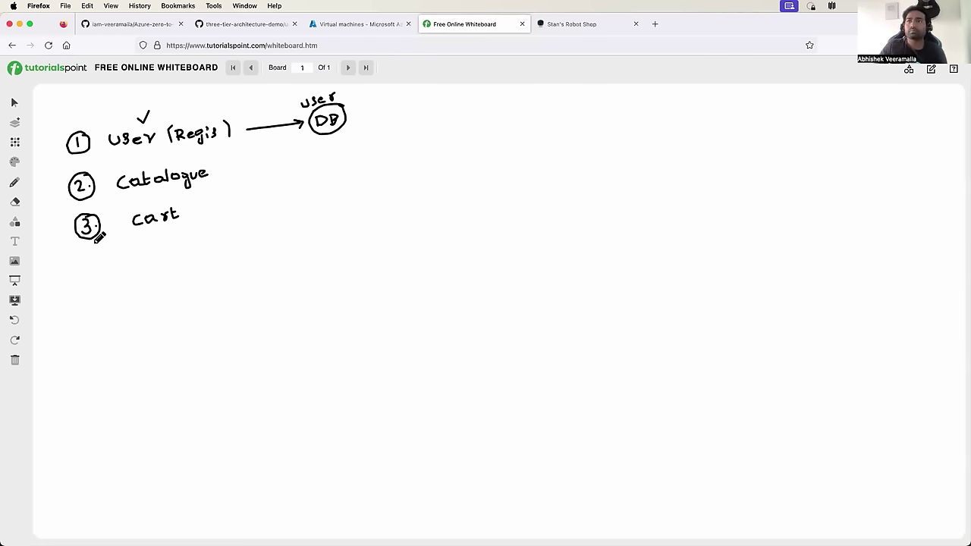
mouse_move(89, 263)
mouse_down()
mouse_move(106, 261)
mouse_move(94, 274)
mouse_move(113, 265)
mouse_move(90, 264)
mouse_up()
click(105, 266)
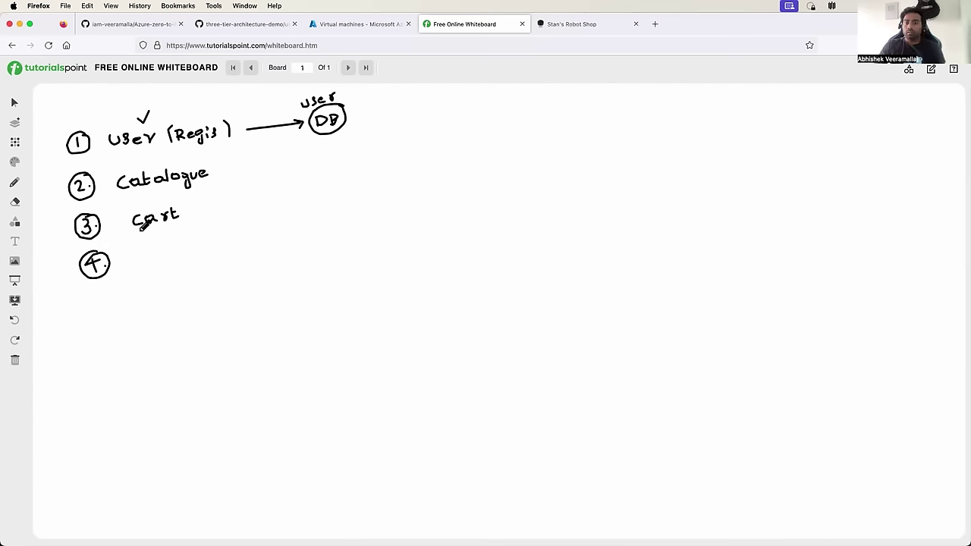
drag(140, 249, 218, 244)
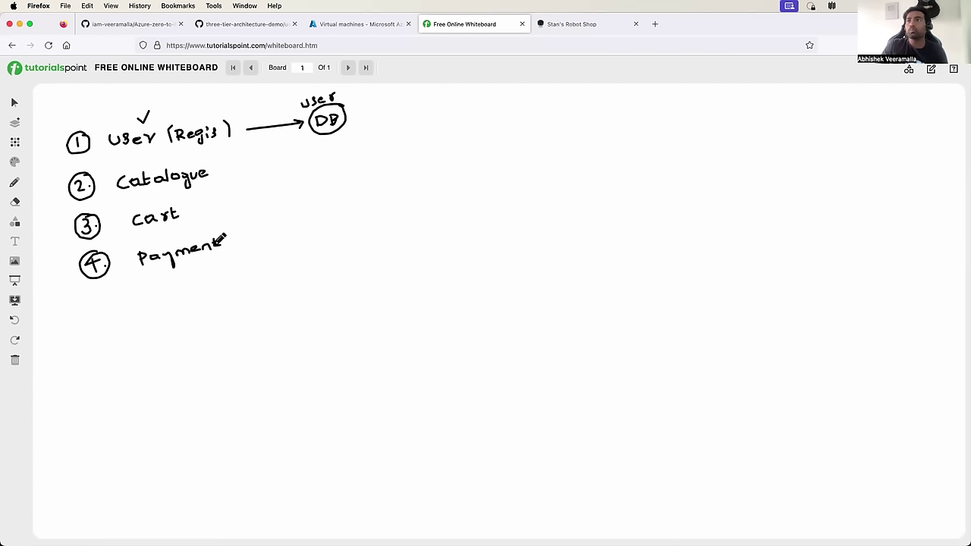
- Handwrite circled item 5, "Shipping", below Payment, and add a short arrow after it and a tick above it
mouse_move(101, 296)
mouse_down()
mouse_move(110, 287)
mouse_move(93, 303)
mouse_move(113, 296)
mouse_up()
click(108, 303)
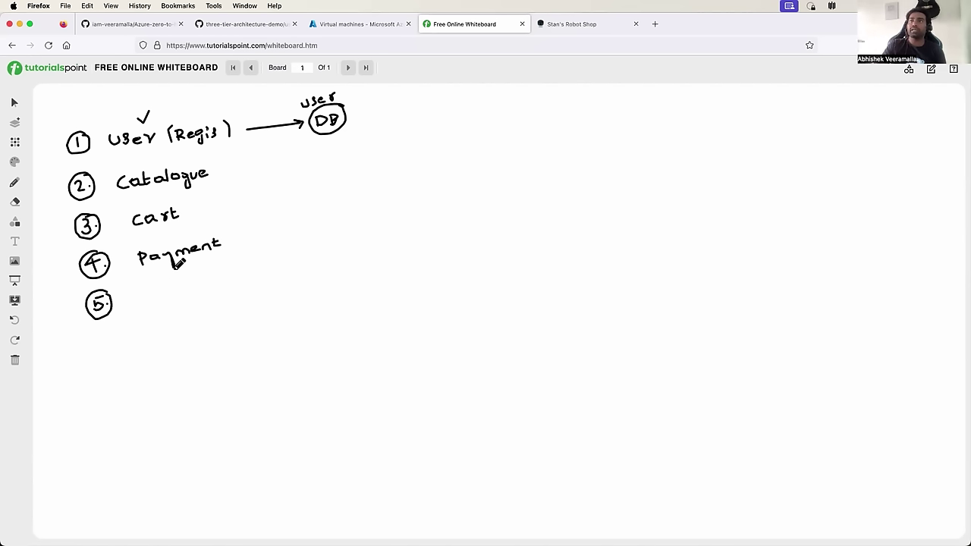
mouse_move(150, 287)
mouse_down()
mouse_move(152, 296)
mouse_move(179, 285)
mouse_move(189, 294)
mouse_move(227, 280)
mouse_move(218, 302)
mouse_up()
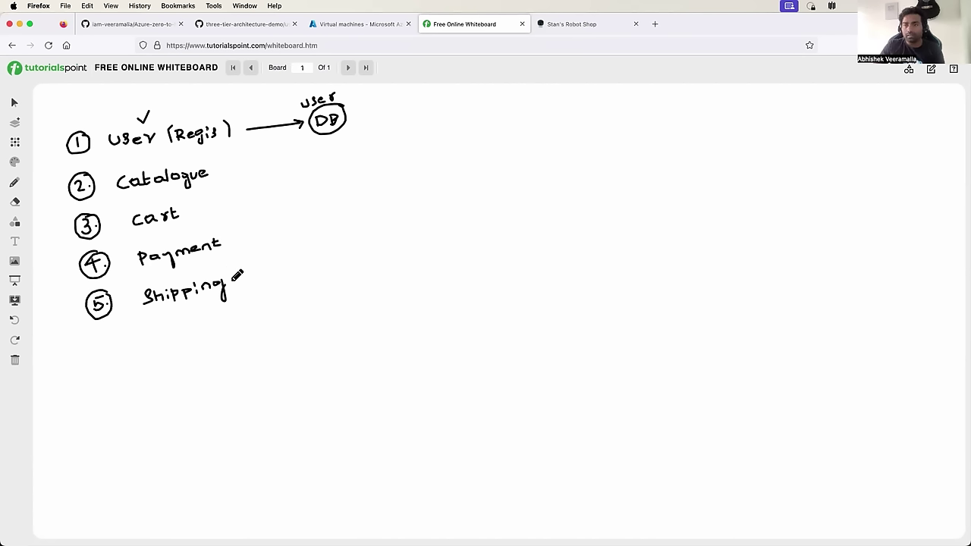
drag(234, 280, 249, 278)
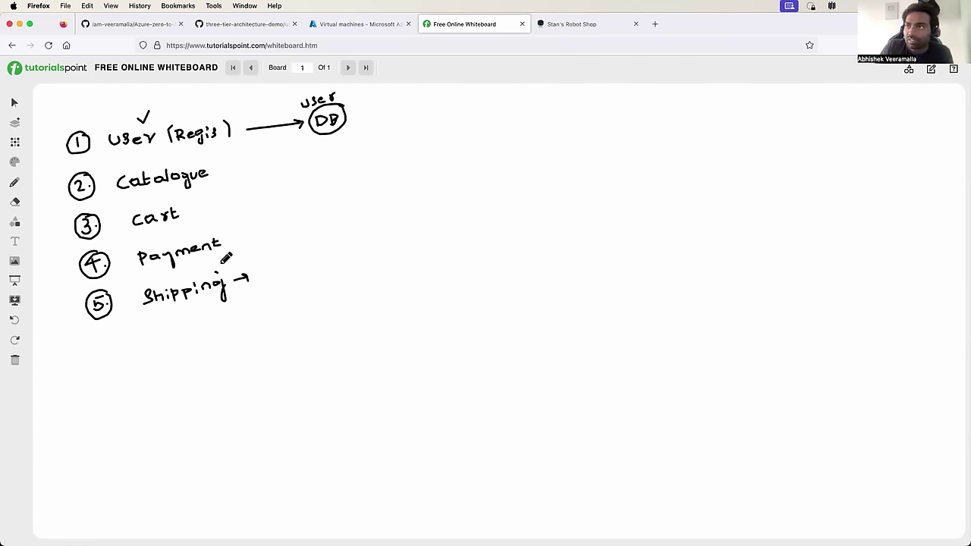
drag(215, 266, 222, 261)
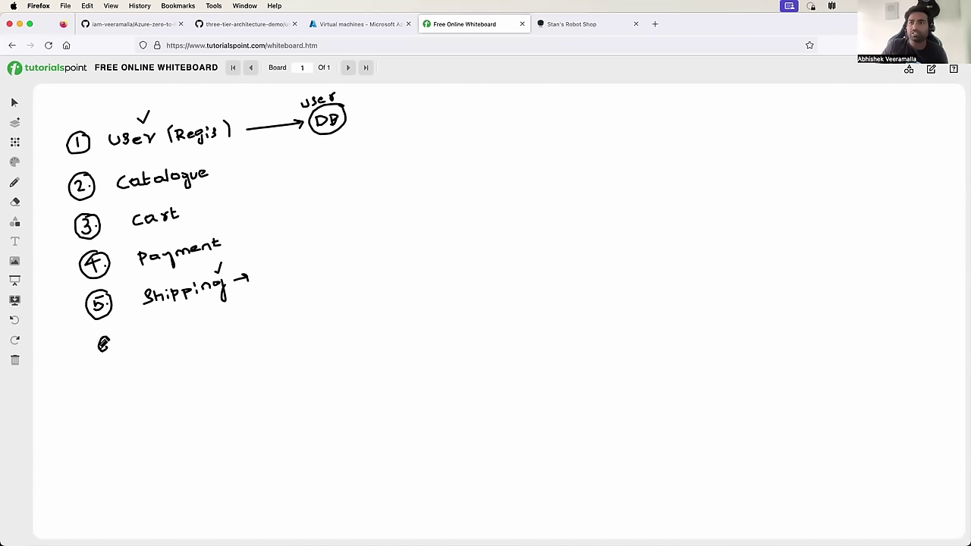
- Handwrite circled item 6, "Dispatch", below the Shipping entry
mouse_move(99, 349)
mouse_down()
mouse_move(108, 330)
mouse_move(113, 347)
mouse_move(121, 327)
mouse_move(113, 342)
mouse_up()
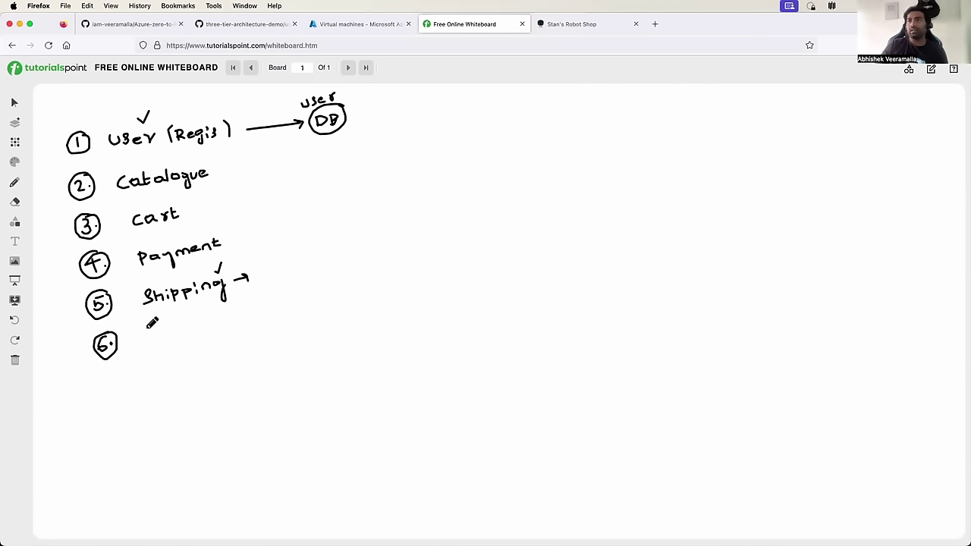
mouse_move(159, 329)
mouse_down()
mouse_move(182, 319)
mouse_move(190, 332)
mouse_move(228, 304)
mouse_move(238, 305)
mouse_move(235, 319)
mouse_up()
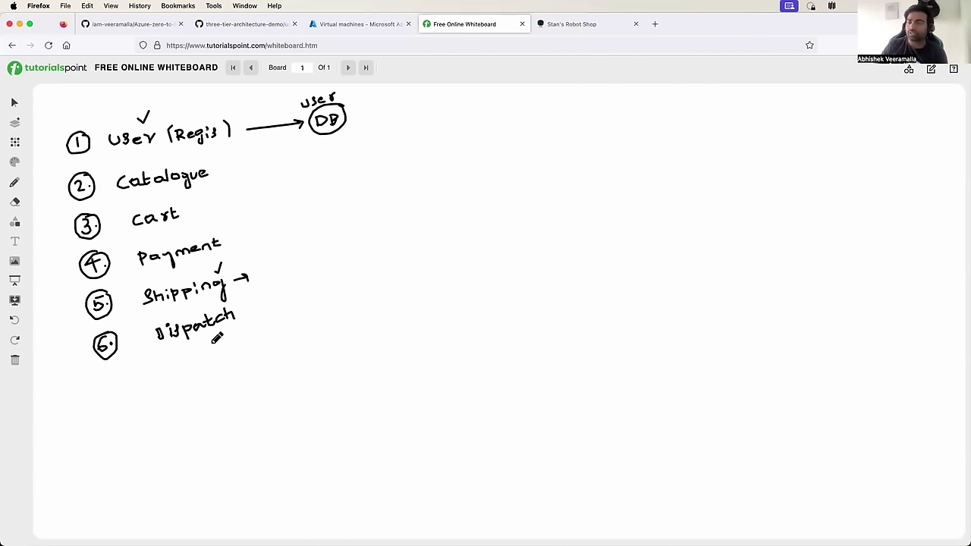
- Handwrite circled item 7, "Web (nginx)", below Dispatch on the whiteboard, checking Stan's Robot Shop along the way
mouse_move(111, 373)
mouse_down()
mouse_move(121, 363)
mouse_move(112, 379)
mouse_move(132, 391)
mouse_move(126, 373)
mouse_move(214, 366)
mouse_up()
click(124, 379)
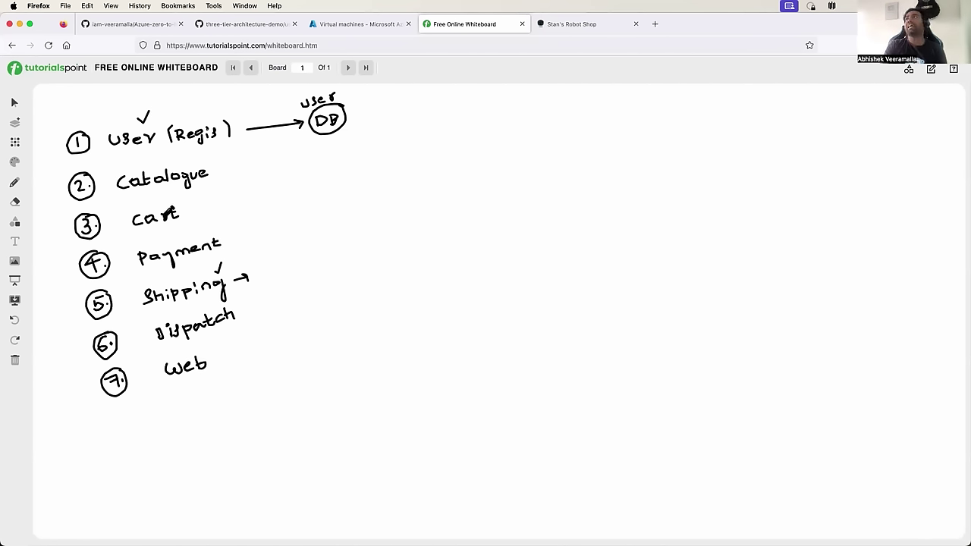
click(582, 27)
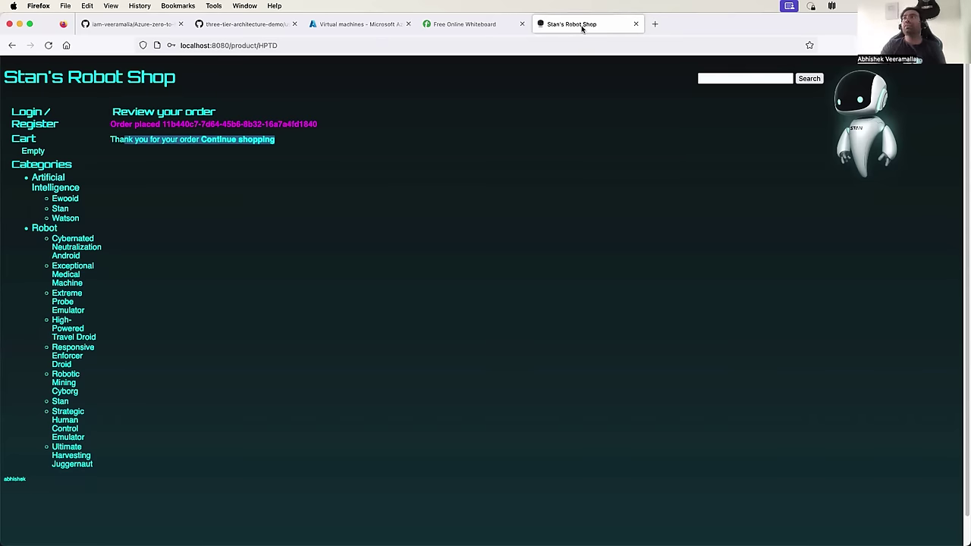
click(477, 25)
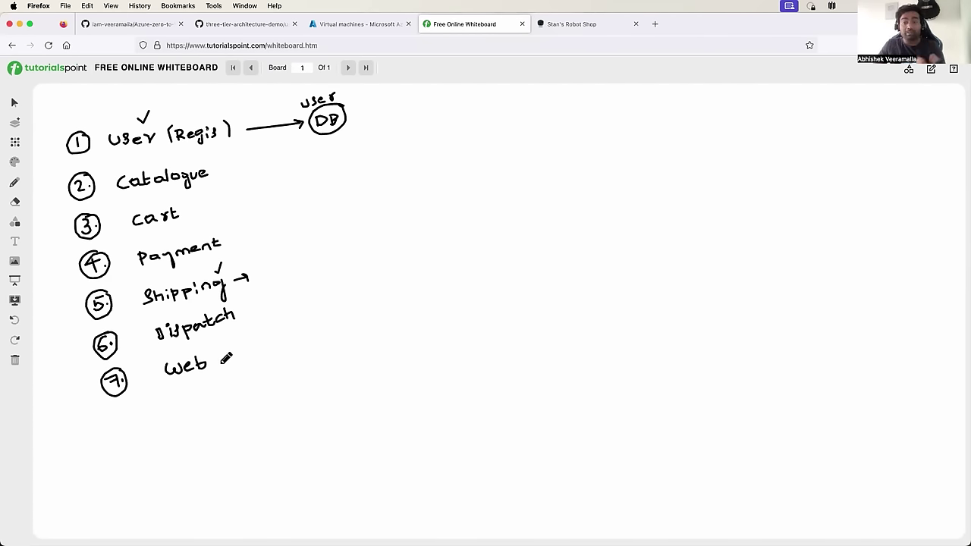
mouse_move(227, 346)
mouse_down()
mouse_move(224, 355)
mouse_move(235, 343)
mouse_move(280, 338)
mouse_move(280, 355)
mouse_up()
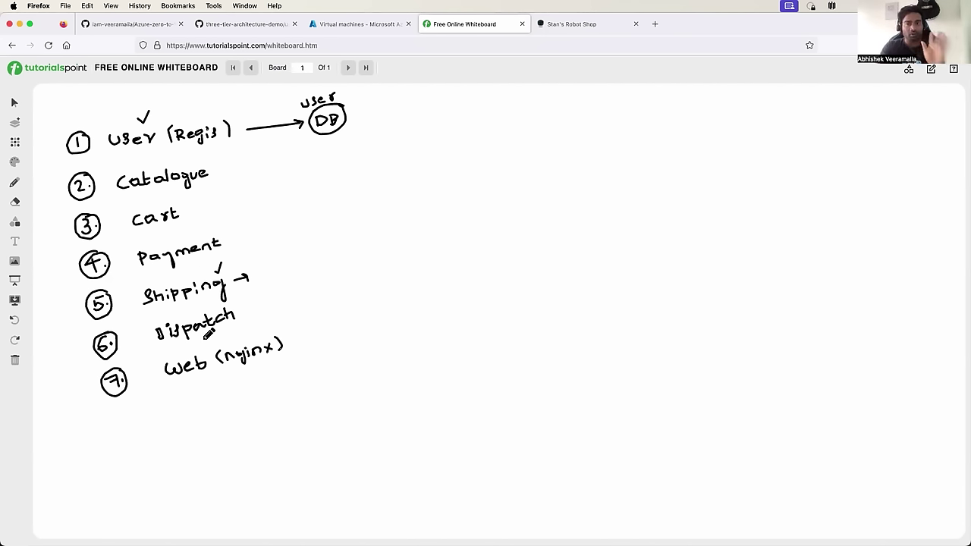
- Open the root of the three-tier-architecture-demo repository and review its deployment, service and database folders, from AKS/helm to web
click(230, 27)
scroll(123, 263, up, 2)
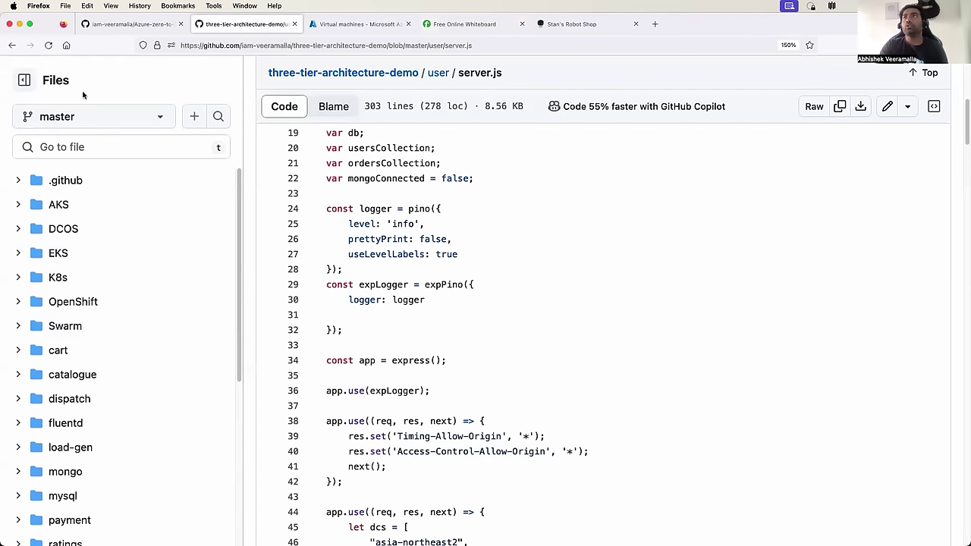
click(342, 74)
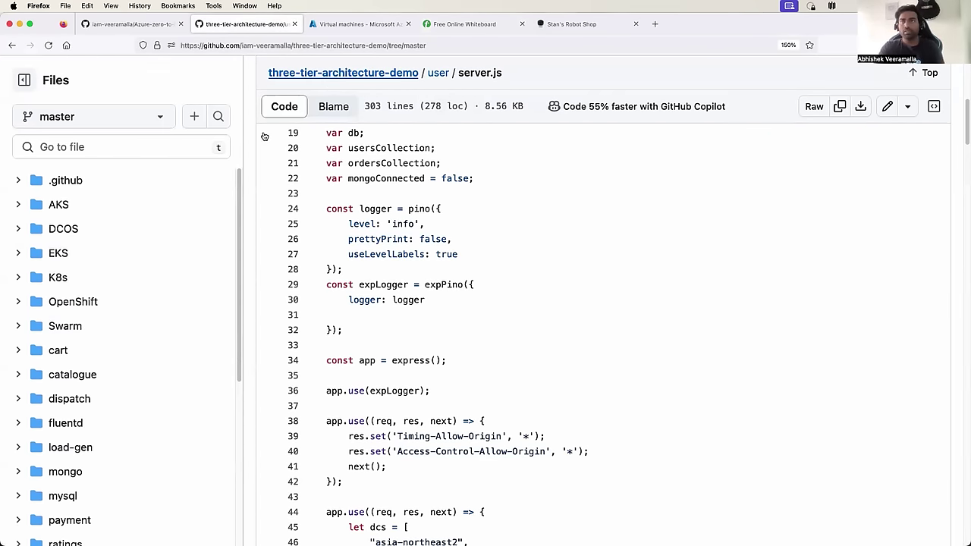
scroll(131, 296, down, 8)
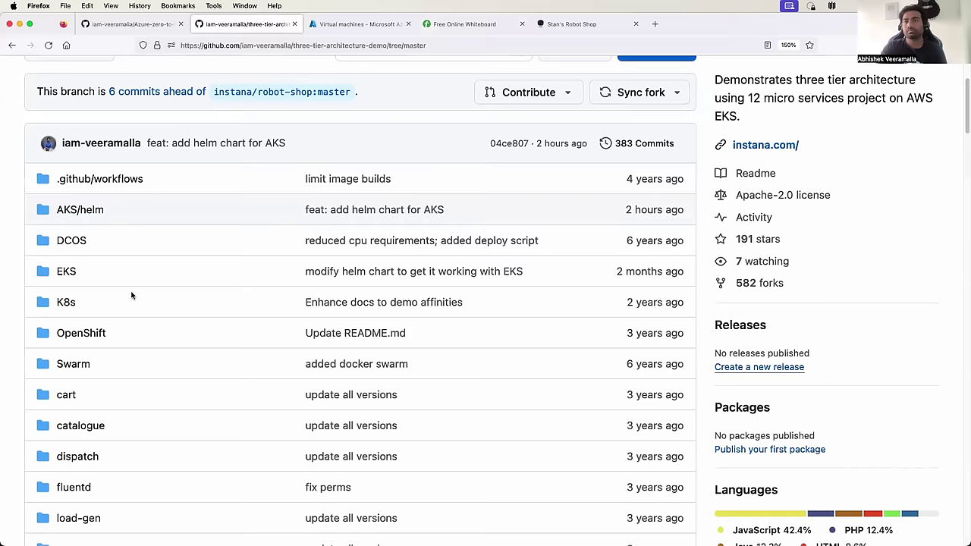
scroll(131, 295, up, 3)
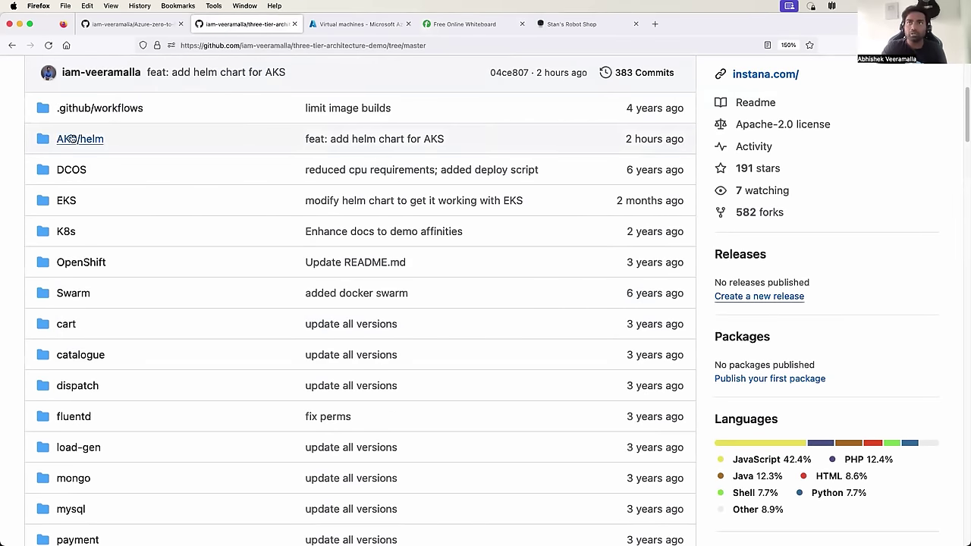
scroll(72, 170, down, 1)
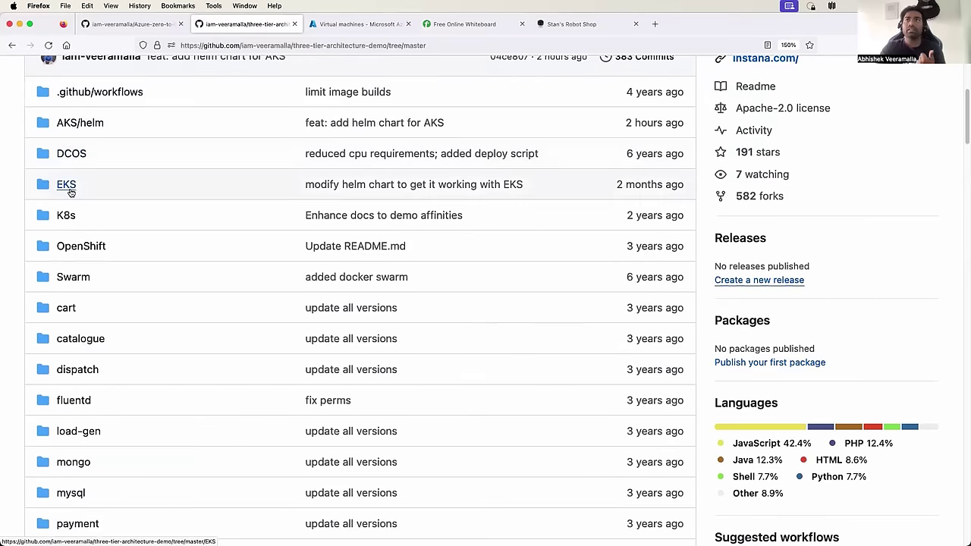
scroll(105, 201, down, 1)
scroll(114, 202, down, 2)
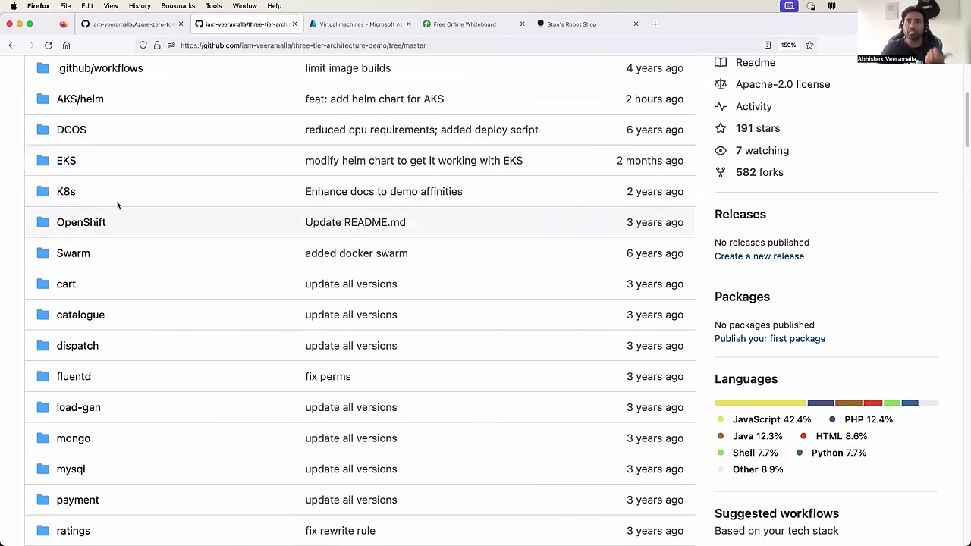
scroll(85, 256, down, 4)
scroll(91, 252, down, 3)
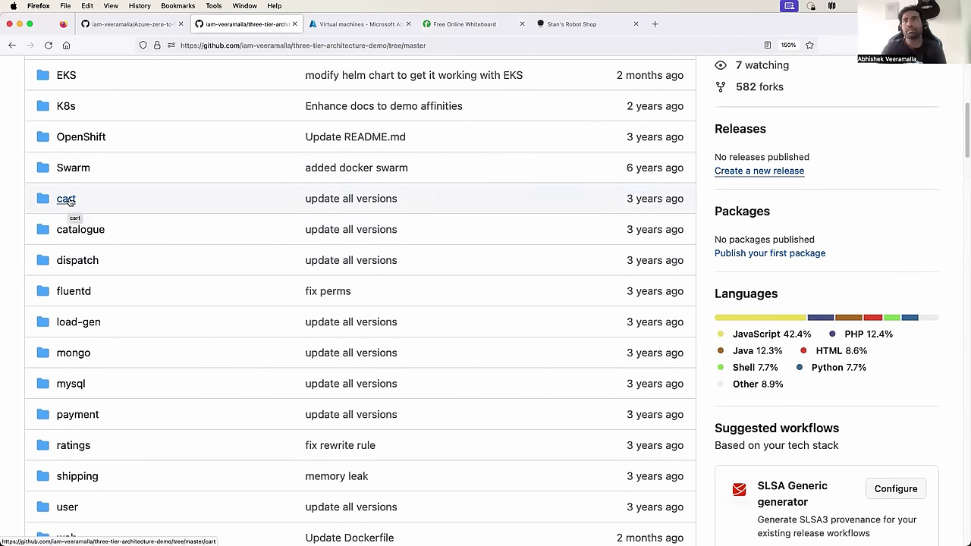
scroll(68, 201, down, 1)
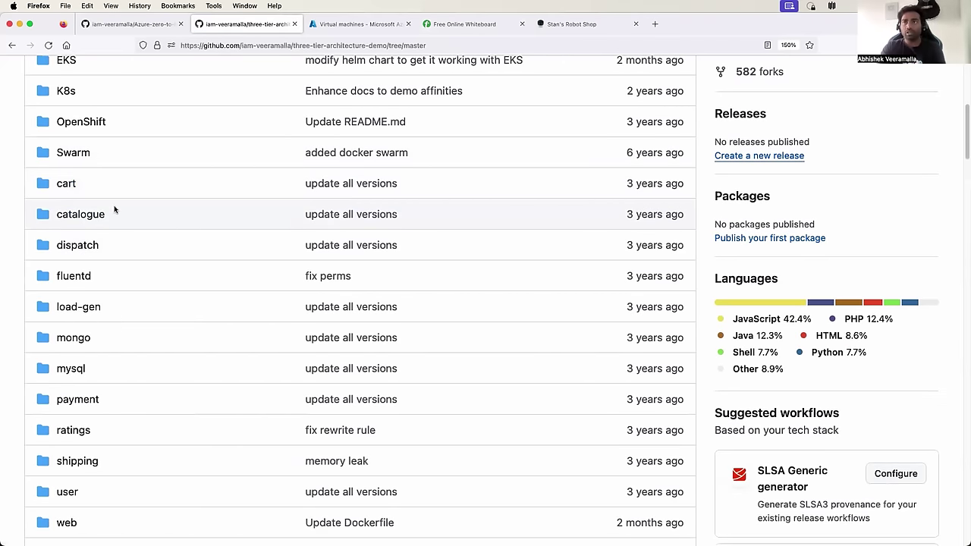
scroll(91, 241, down, 1)
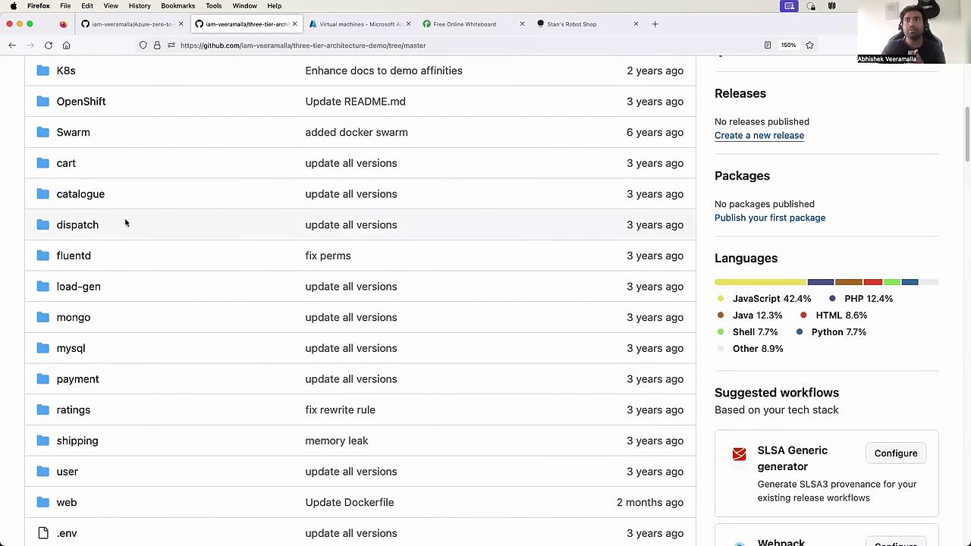
scroll(86, 243, down, 3)
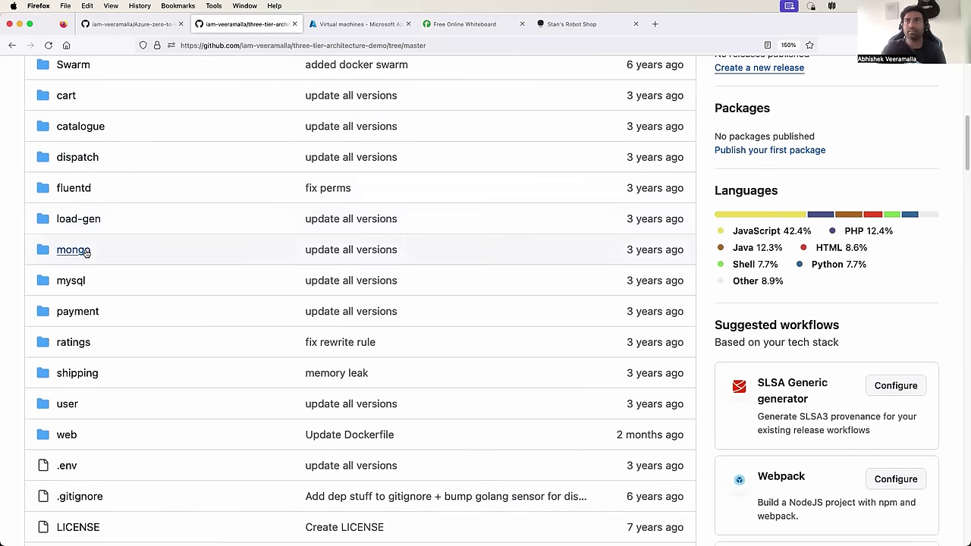
scroll(85, 250, down, 1)
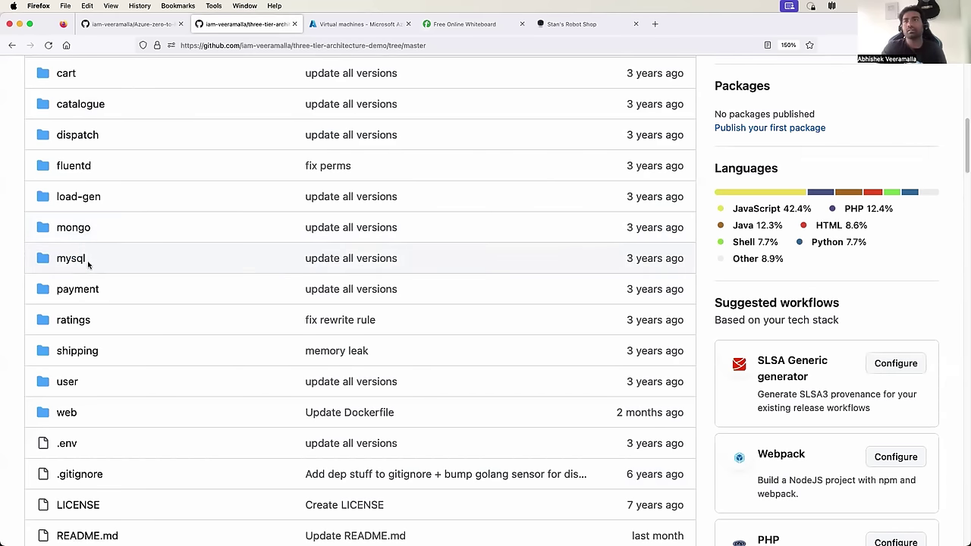
scroll(88, 263, down, 3)
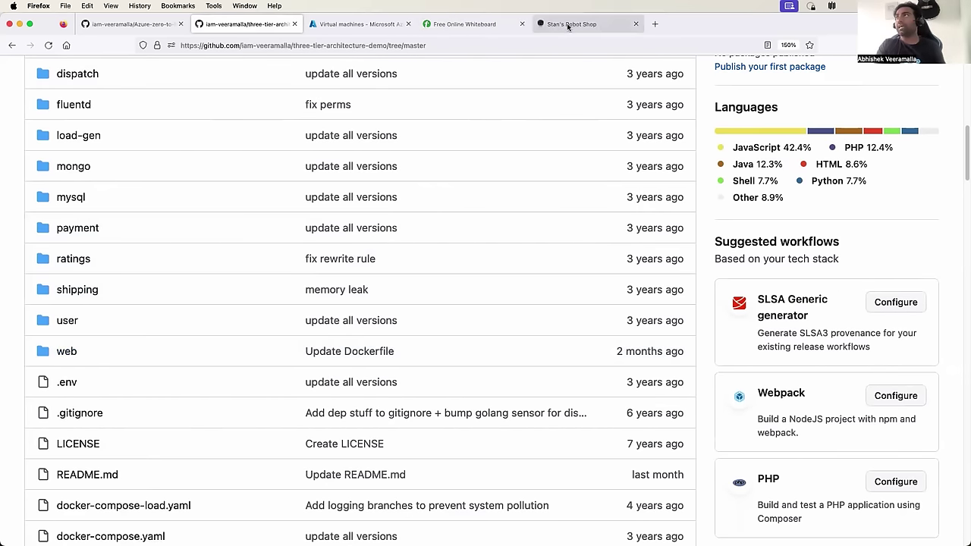
- Compare the whiteboard's service list with the repository folders and the Stan's Robot Shop page
click(472, 28)
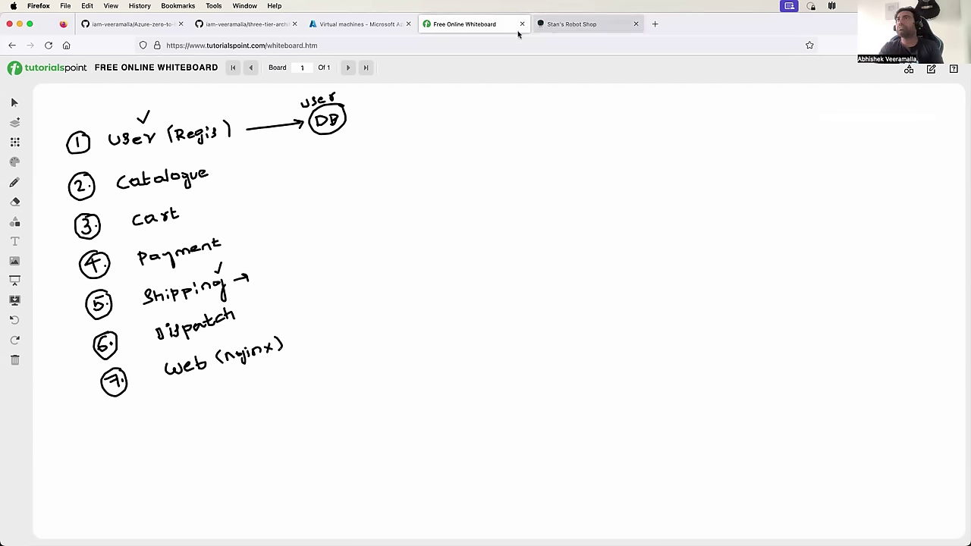
click(232, 28)
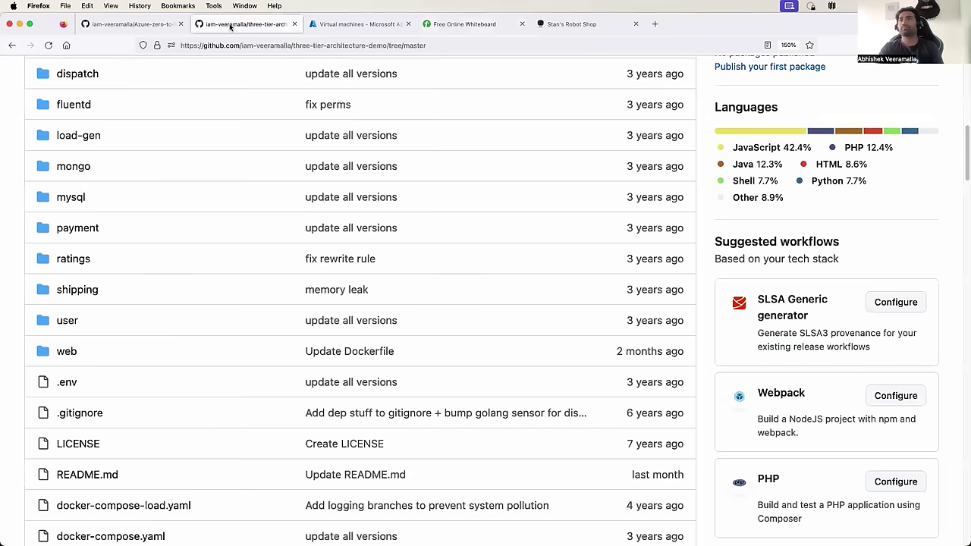
scroll(108, 328, up, 3)
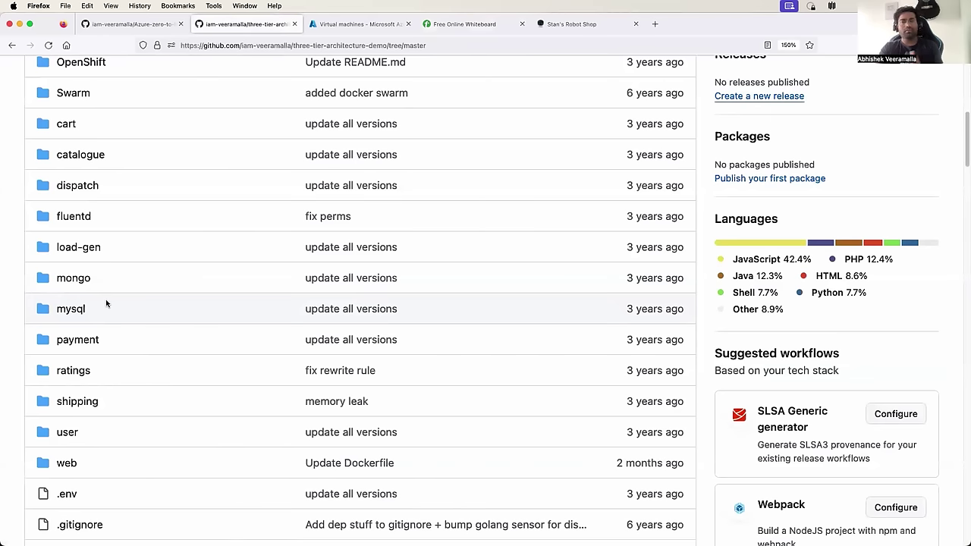
click(573, 23)
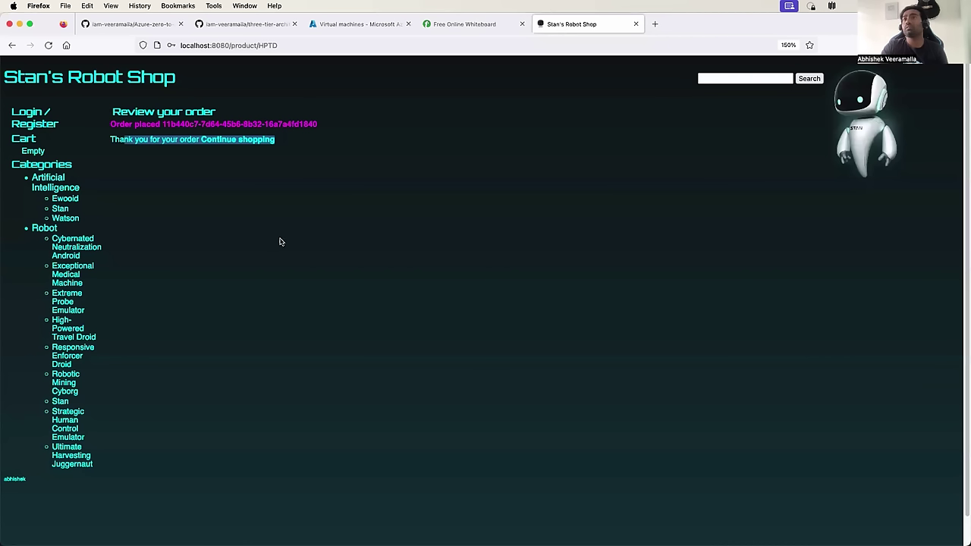
click(469, 25)
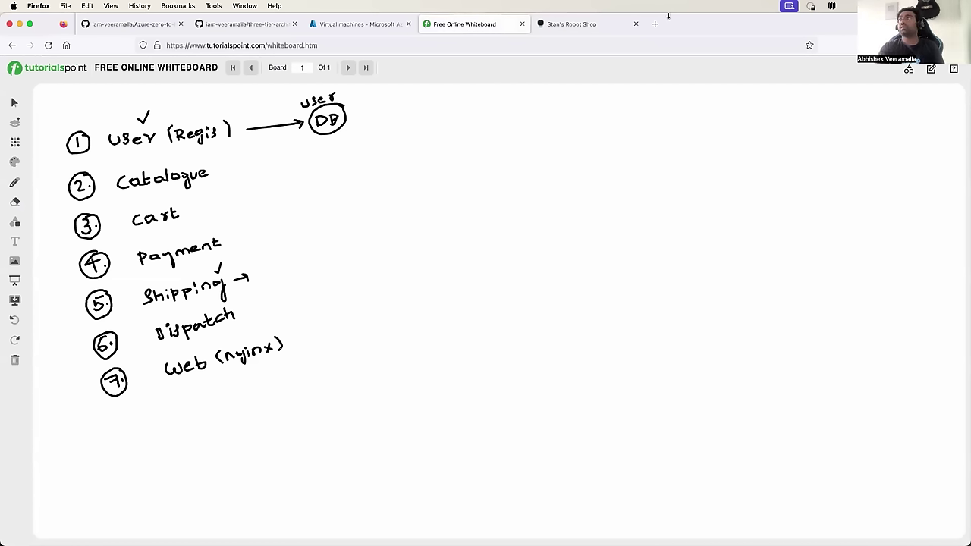
click(601, 25)
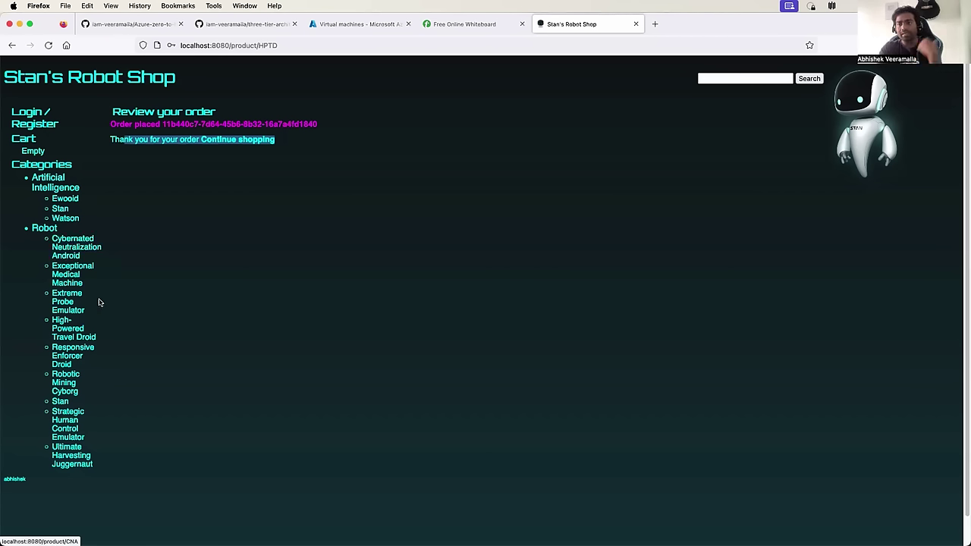
- Handwrite a circled "Mysql" beside the service list and add an arrow from the user DB to a circled "MongoDB"
click(472, 25)
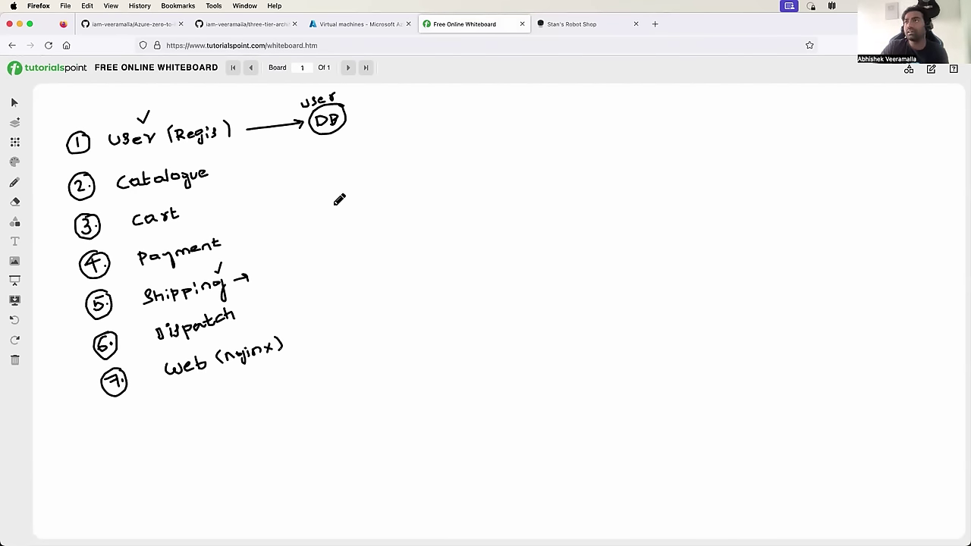
mouse_move(340, 197)
mouse_down()
mouse_move(400, 191)
mouse_move(360, 220)
mouse_up()
mouse_move(401, 180)
mouse_down()
mouse_move(333, 202)
mouse_move(375, 220)
mouse_move(403, 202)
mouse_move(400, 178)
mouse_up()
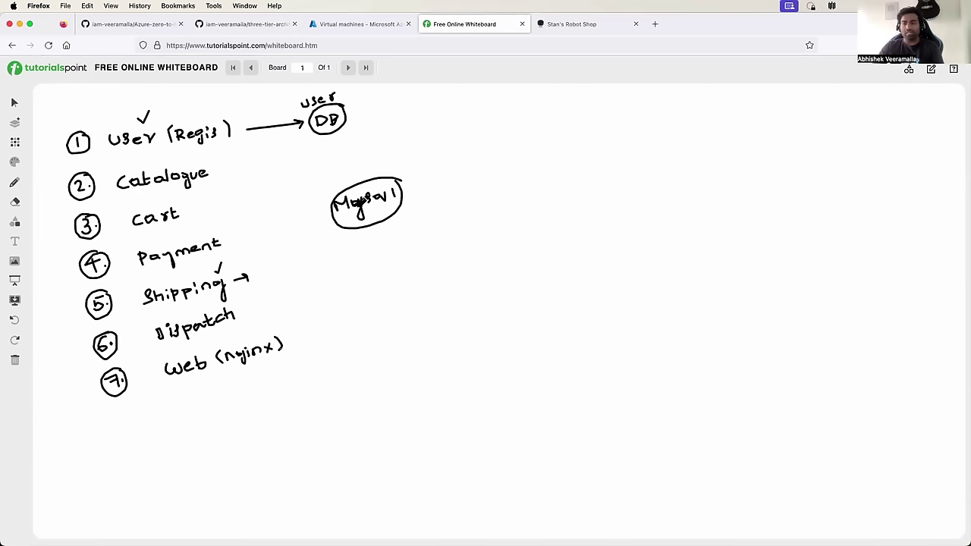
mouse_move(351, 117)
mouse_down()
mouse_move(402, 107)
mouse_move(451, 113)
mouse_move(458, 98)
mouse_move(465, 107)
mouse_move(503, 91)
mouse_move(453, 92)
mouse_move(391, 114)
mouse_move(444, 133)
mouse_move(497, 106)
mouse_move(490, 110)
mouse_up()
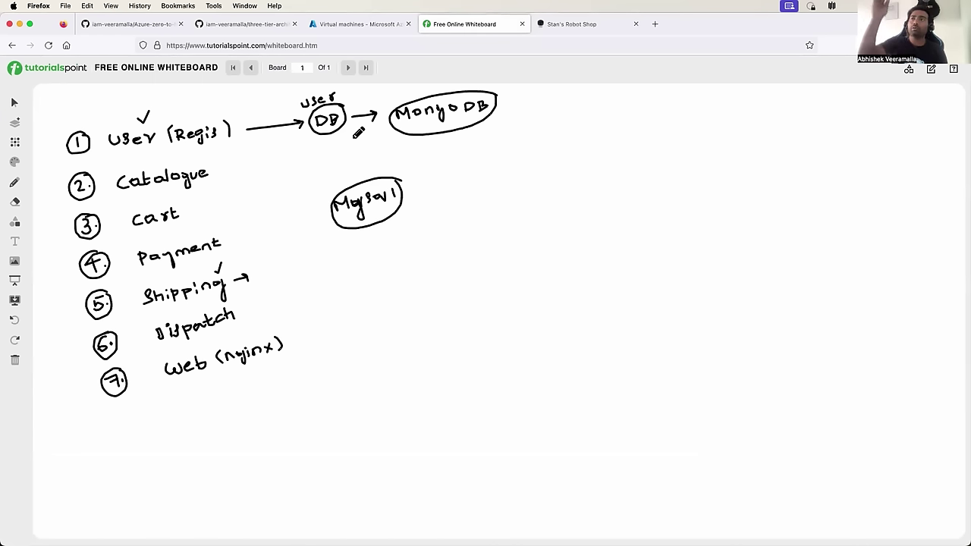
- Revisit the shop and whiteboard, and open the cart service's Dockerfile in the repository, highlighting its node:14 base image
click(595, 27)
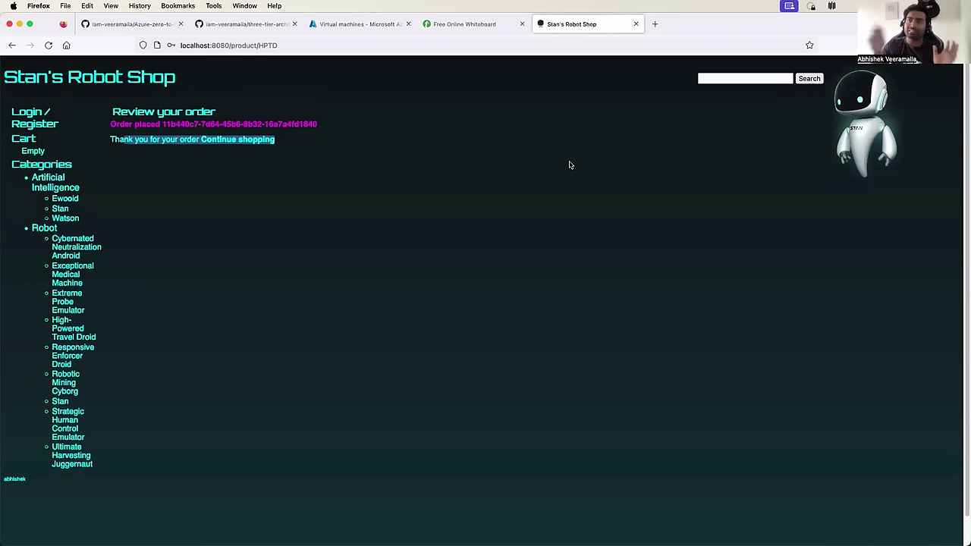
click(466, 27)
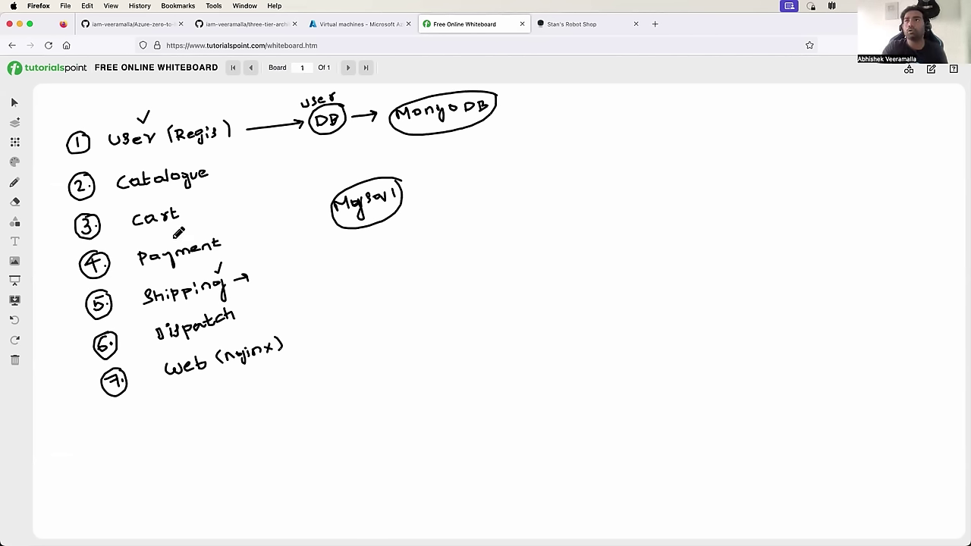
click(257, 27)
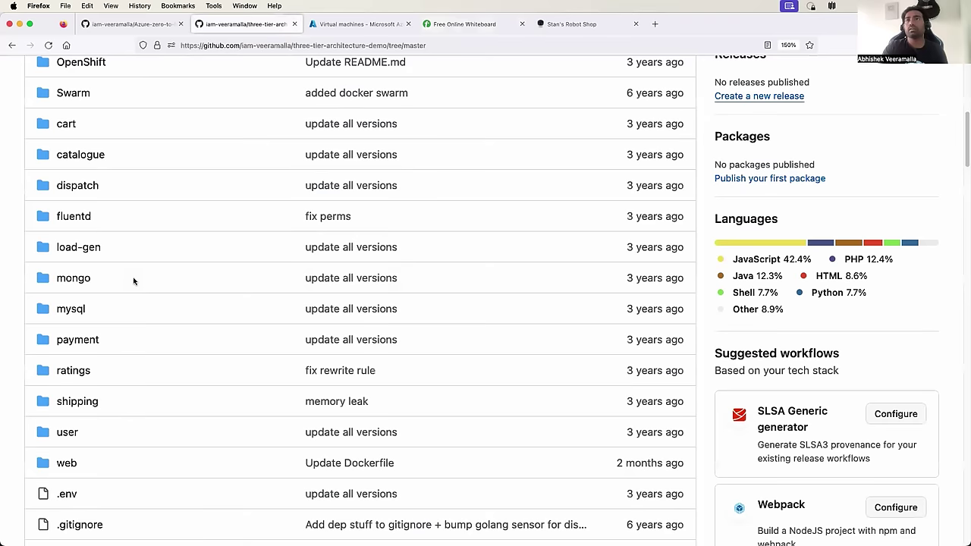
scroll(134, 280, up, 2)
click(68, 198)
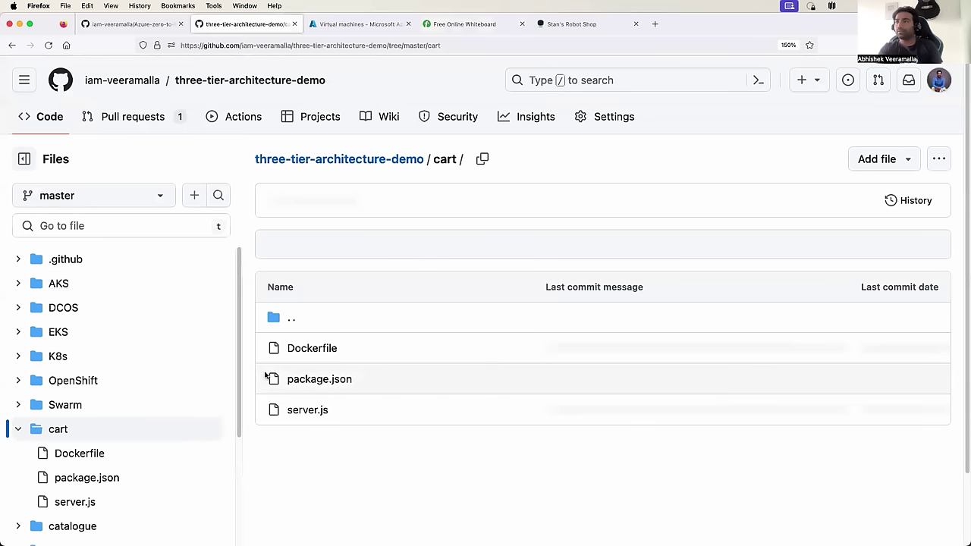
scroll(326, 368, down, 1)
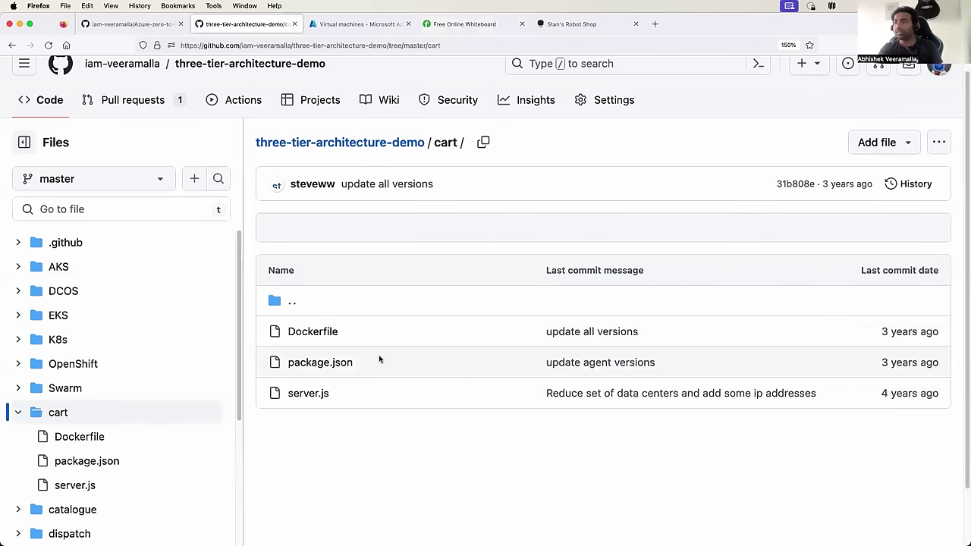
click(313, 340)
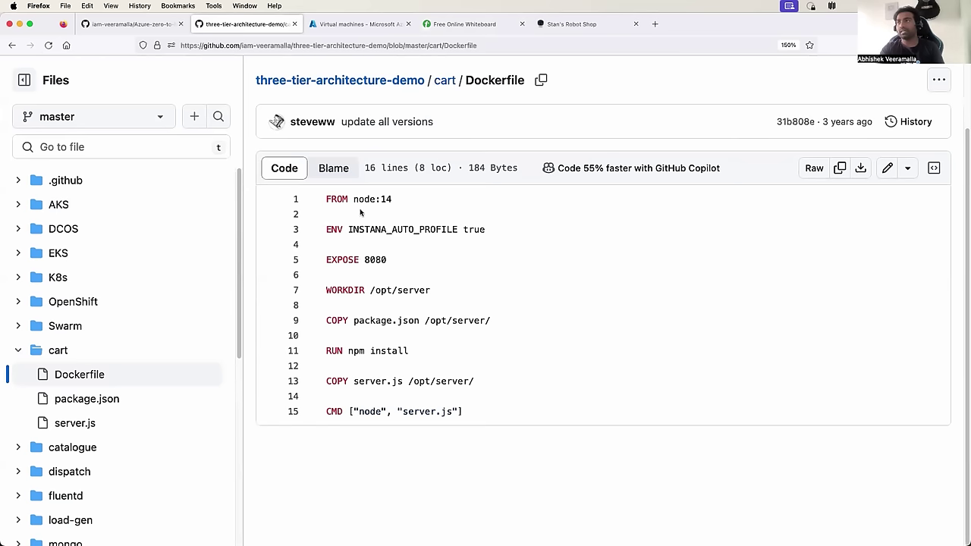
drag(363, 203, 394, 202)
- Expand the payment folder in the repository's file tree and view its requirements.txt
scroll(31, 372, down, 3)
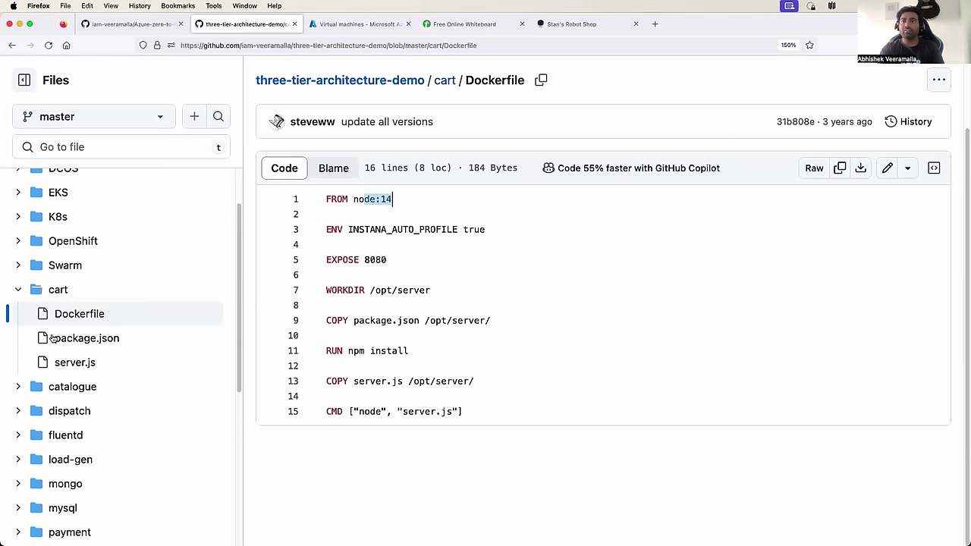
scroll(19, 349, down, 1)
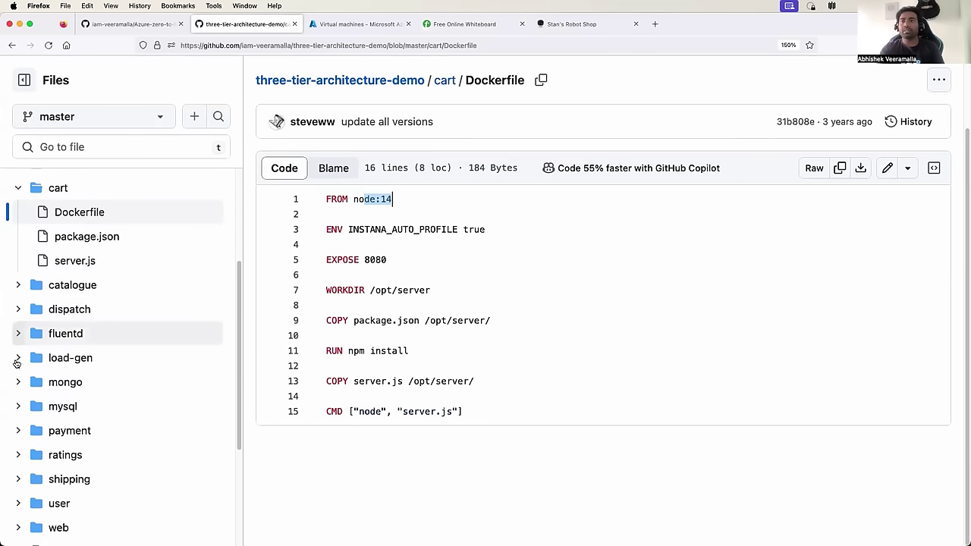
click(15, 431)
scroll(88, 407, down, 5)
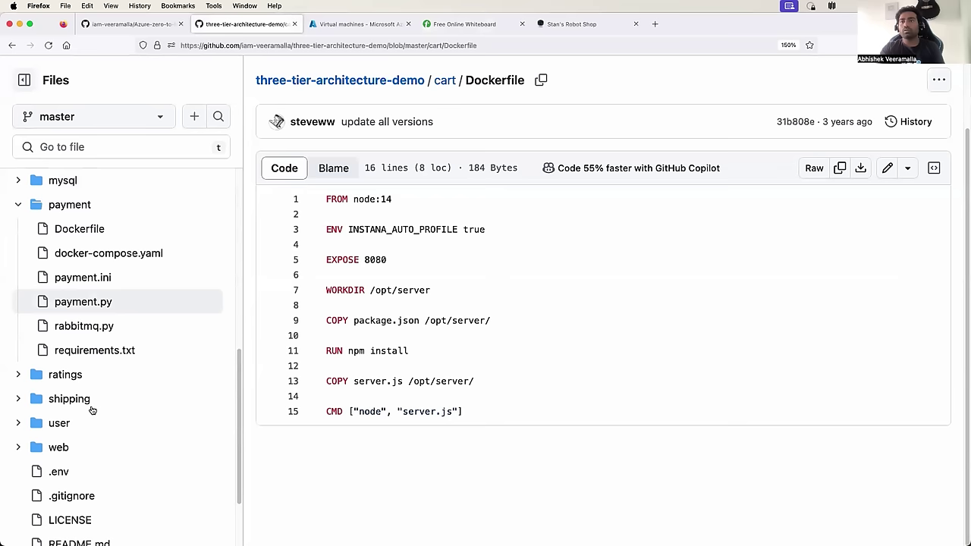
click(92, 346)
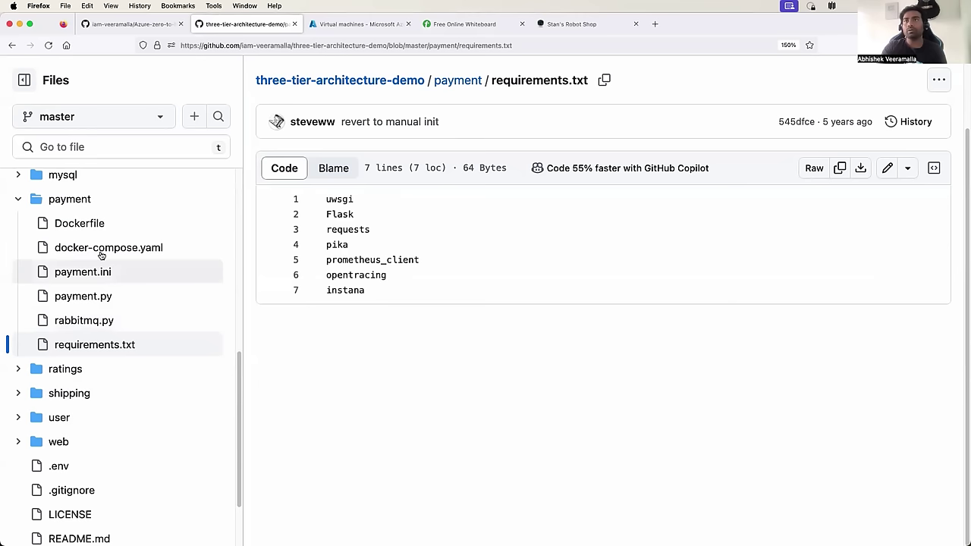
- Open the payment service's Dockerfile in the repository and highlight its python:3.9 base image
click(68, 225)
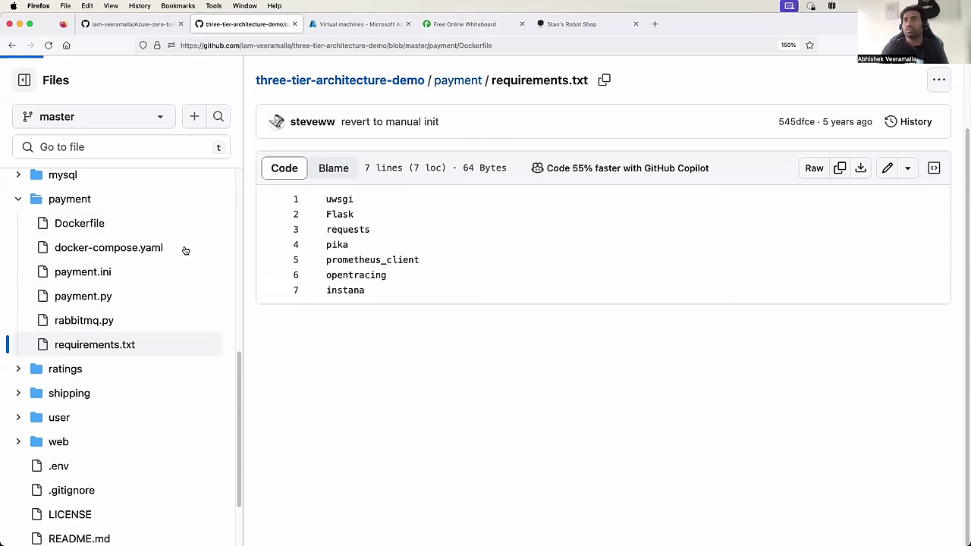
drag(339, 199, 418, 199)
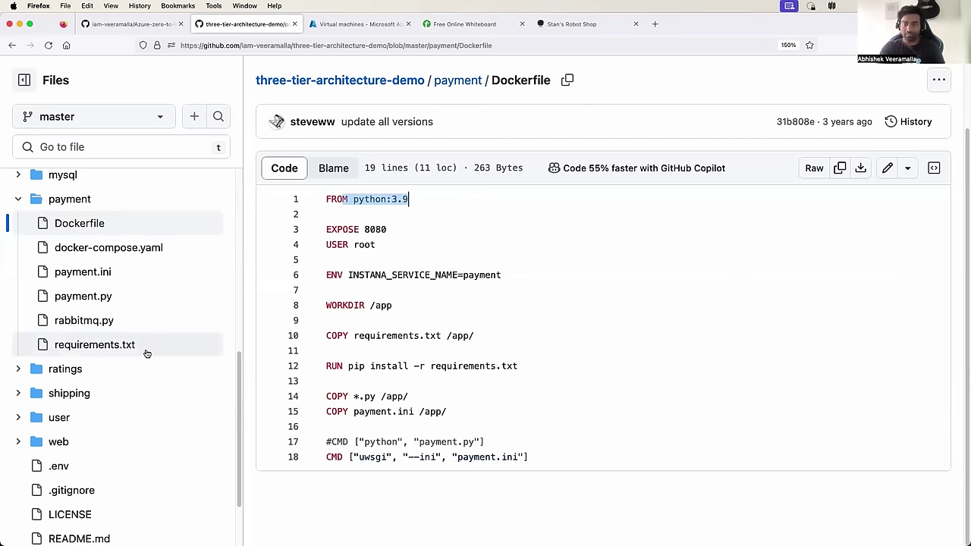
scroll(147, 354, up, 2)
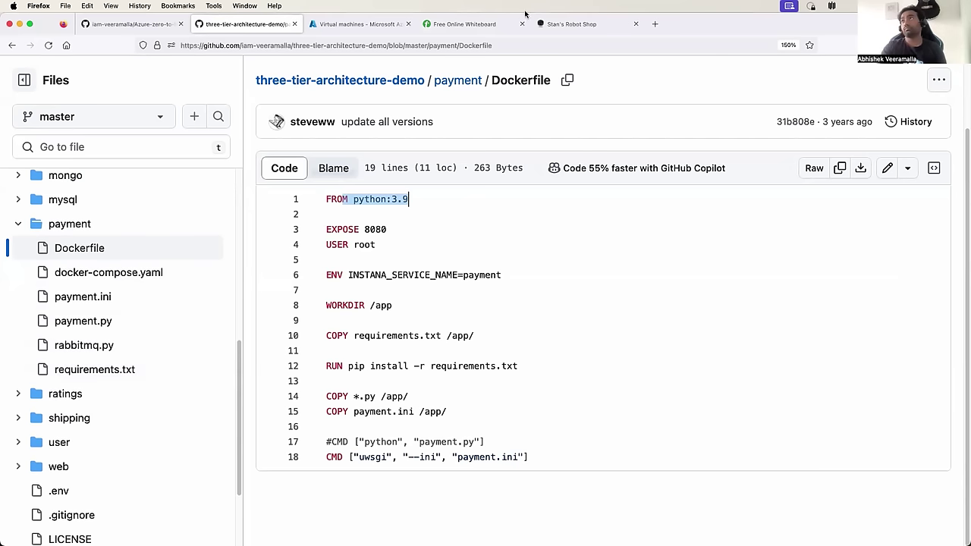
- Switch to the whiteboard and draw an arrow from "Cart" to an empty oval
click(469, 23)
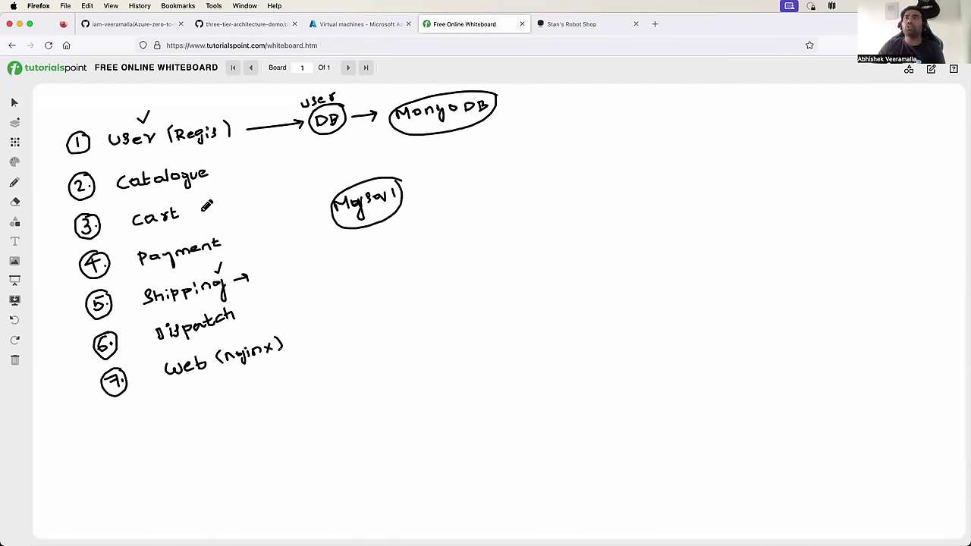
drag(218, 202, 217, 215)
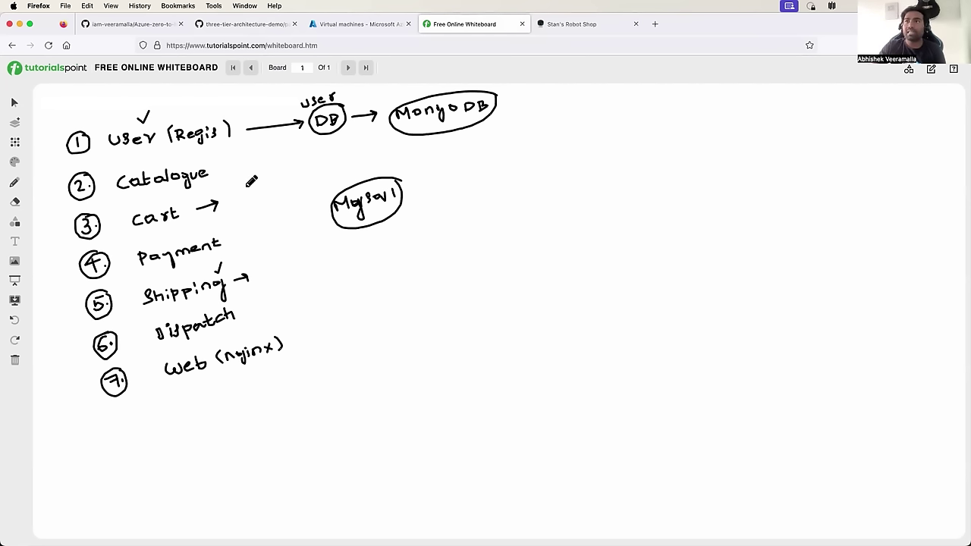
mouse_move(254, 181)
mouse_down()
mouse_move(225, 213)
mouse_move(292, 185)
mouse_move(243, 179)
mouse_up()
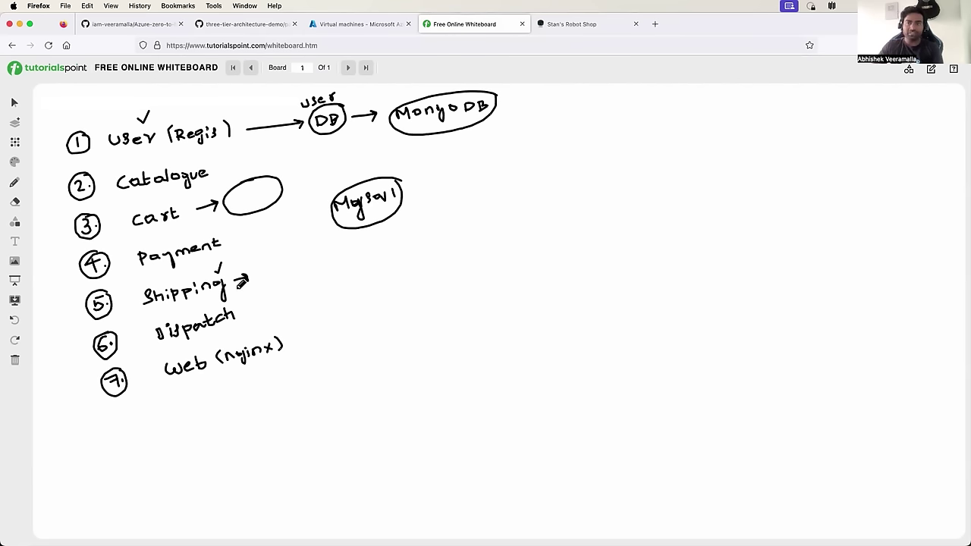
- Handwrite an underlined "Independently" with a leading arrow below the service list, and draw an arrow pointing to item 5
drag(91, 457, 113, 454)
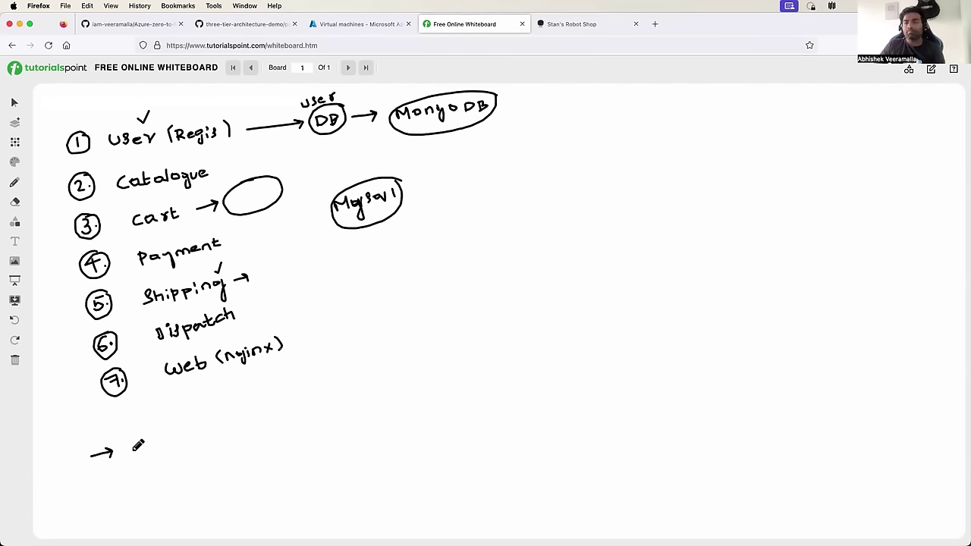
mouse_move(137, 446)
mouse_down()
mouse_move(159, 430)
mouse_move(204, 427)
mouse_move(214, 408)
mouse_move(263, 398)
mouse_move(270, 410)
mouse_up()
drag(222, 434, 193, 446)
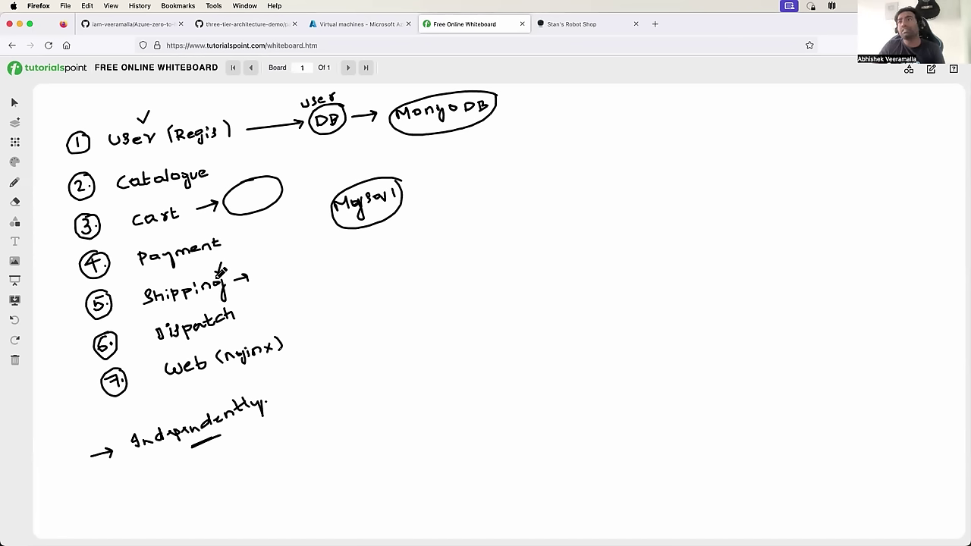
mouse_move(38, 350)
mouse_down()
mouse_move(76, 313)
mouse_move(74, 325)
mouse_up()
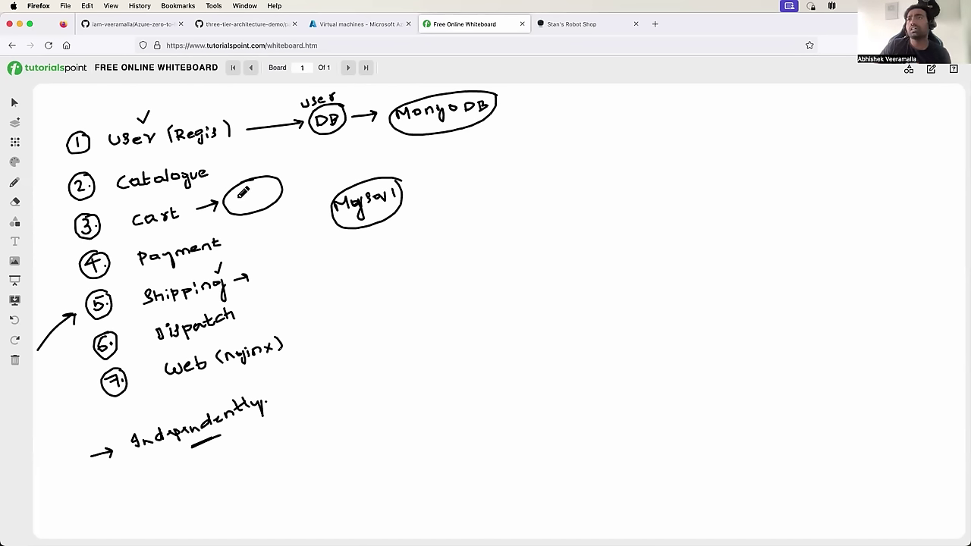
- Write "Node" in Cart's oval and draw arrows from Payment to a circled "Python" and from Dispatch to a circled "PHP"
drag(237, 197, 285, 192)
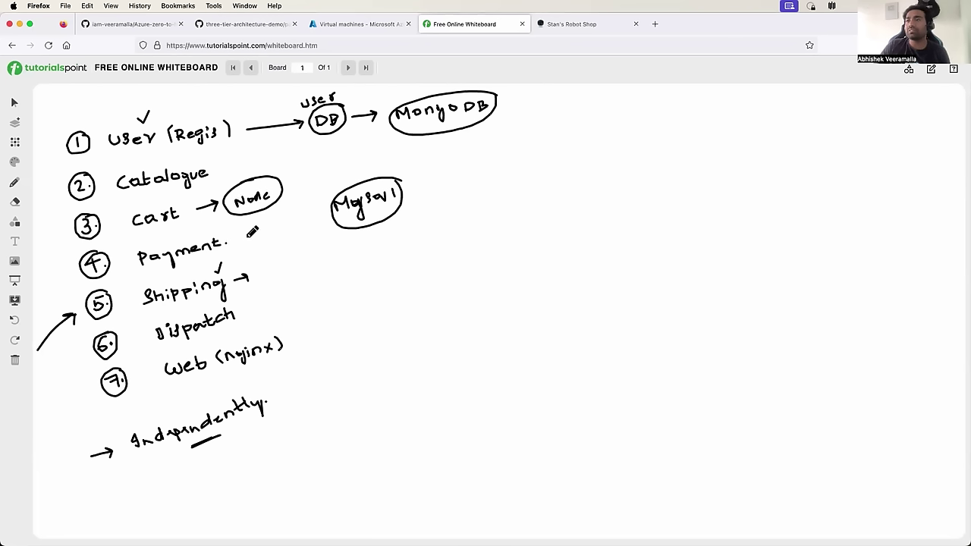
drag(224, 242, 252, 236)
mouse_move(244, 233)
mouse_down()
mouse_move(246, 242)
mouse_move(306, 211)
mouse_move(271, 227)
mouse_move(306, 228)
mouse_up()
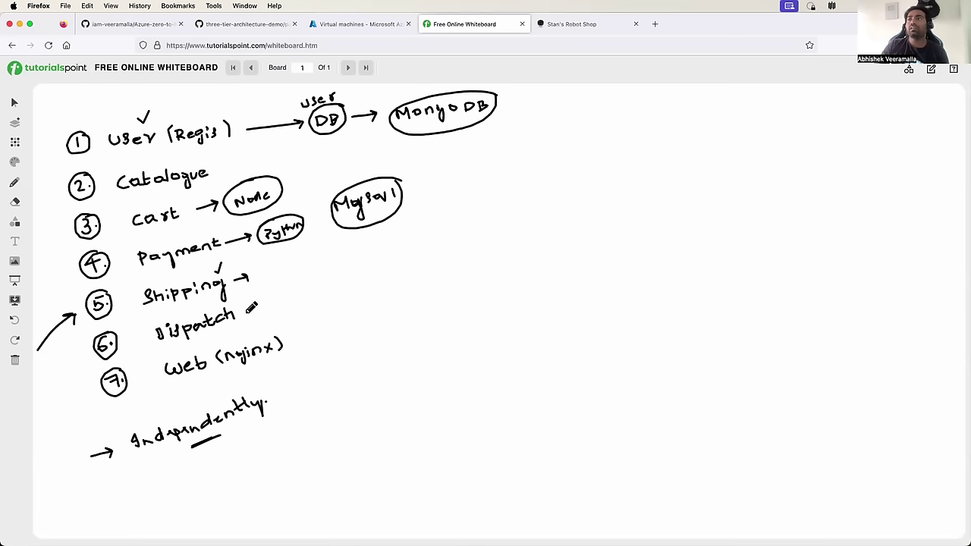
drag(244, 311, 270, 305)
mouse_move(311, 280)
mouse_down()
mouse_move(281, 297)
mouse_move(322, 293)
mouse_up()
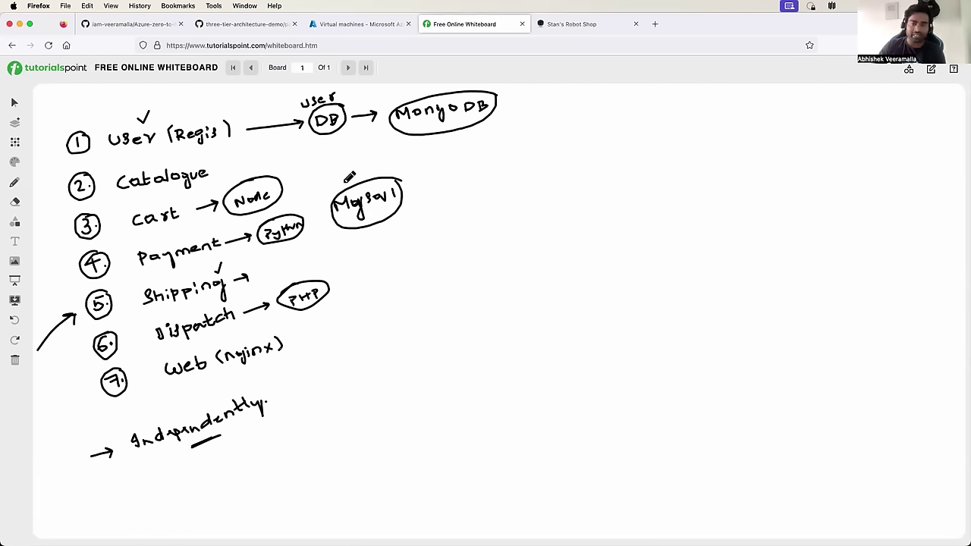
- Return to the repository, collapse the payment and cart folders, and look through the top-level folder list for the remaining services
click(242, 23)
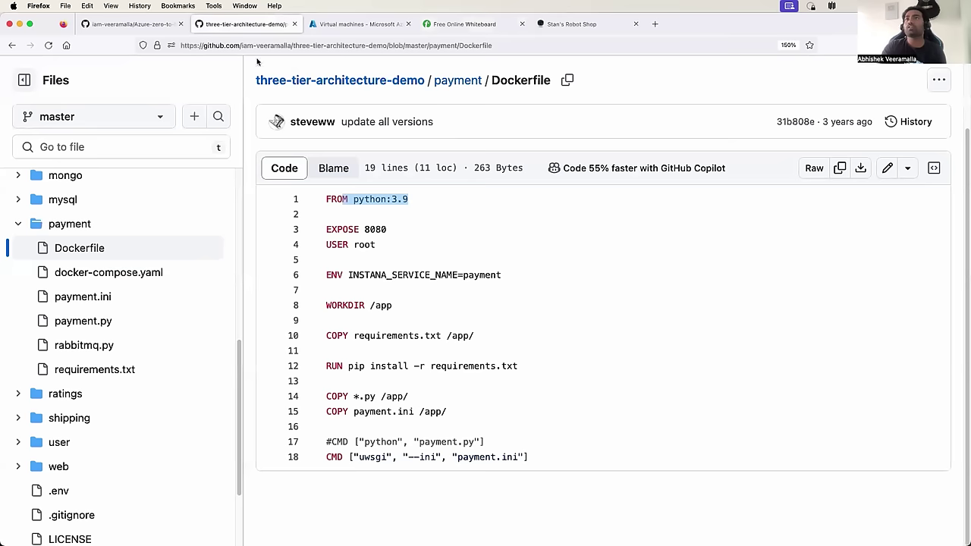
click(21, 223)
scroll(21, 220, up, 5)
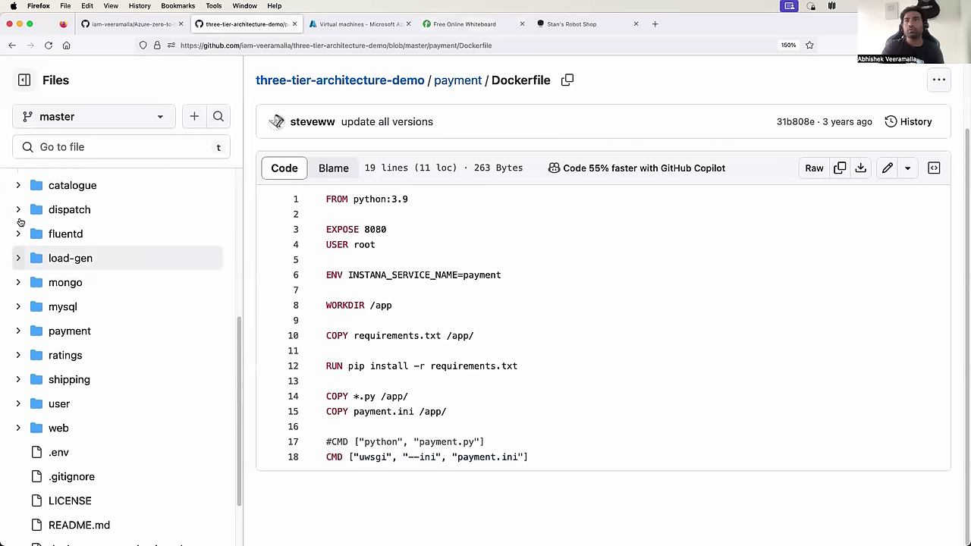
scroll(21, 220, up, 1)
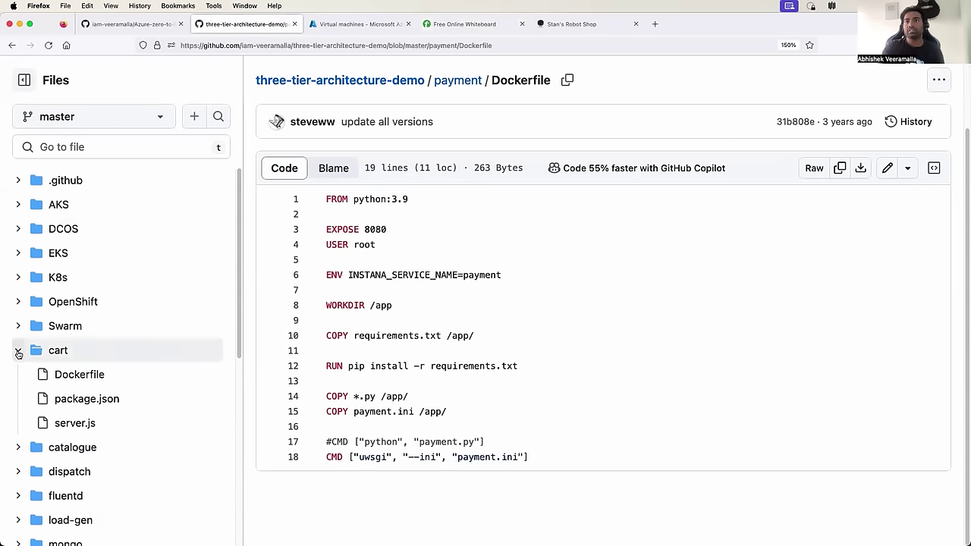
click(18, 346)
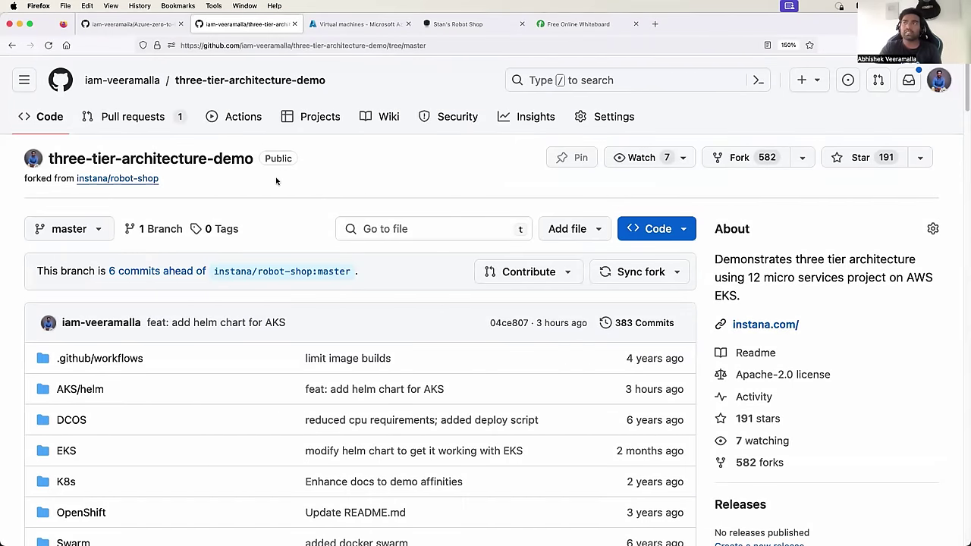
scroll(277, 180, down, 6)
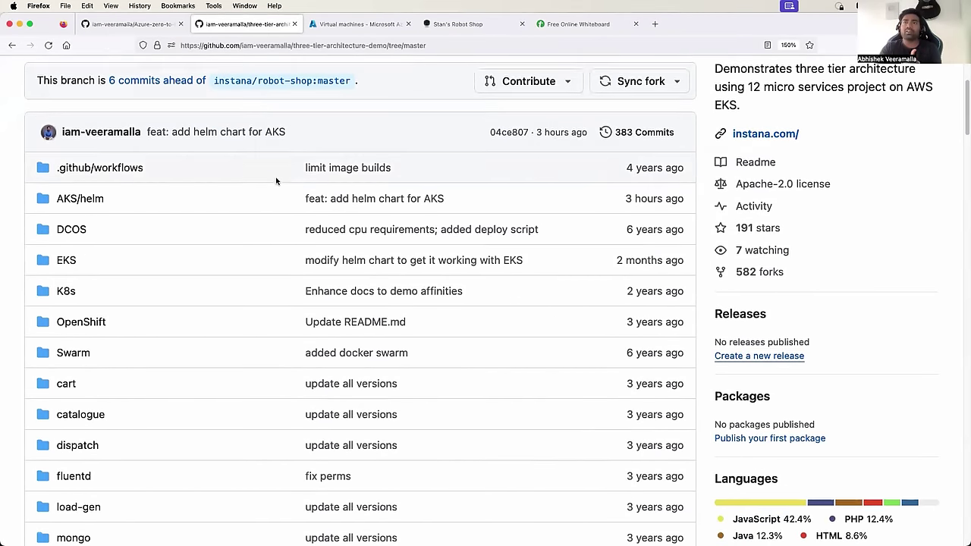
scroll(276, 181, down, 5)
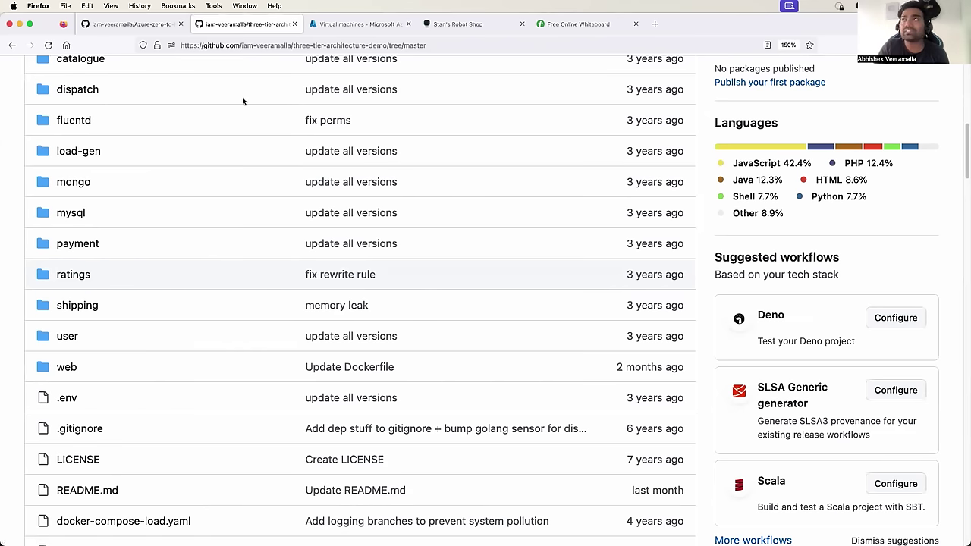
- Handwrite a circled 8 and an underlined "Ratings" on the blank whiteboard, with an arrow pointing down from the word
click(566, 25)
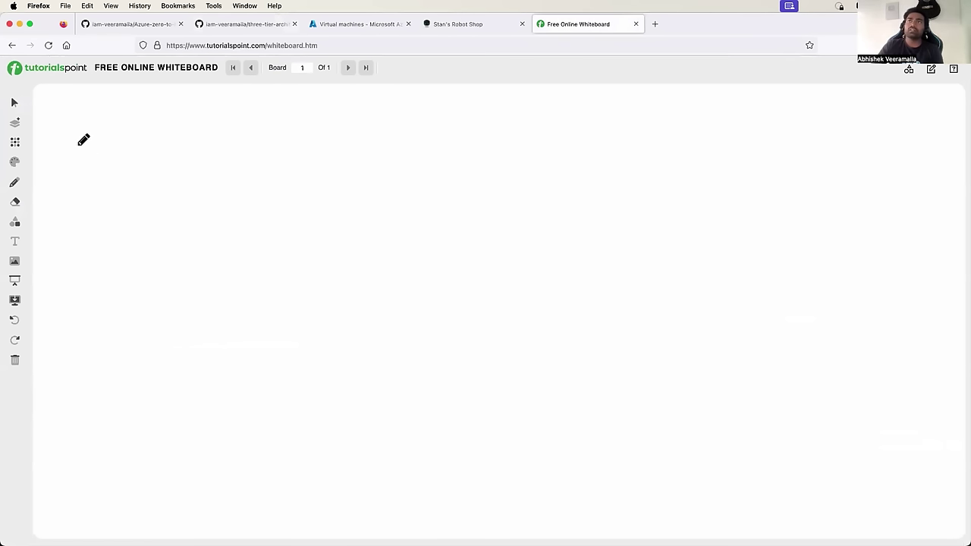
mouse_move(86, 160)
mouse_down()
mouse_move(158, 139)
mouse_move(129, 162)
mouse_move(149, 156)
mouse_up()
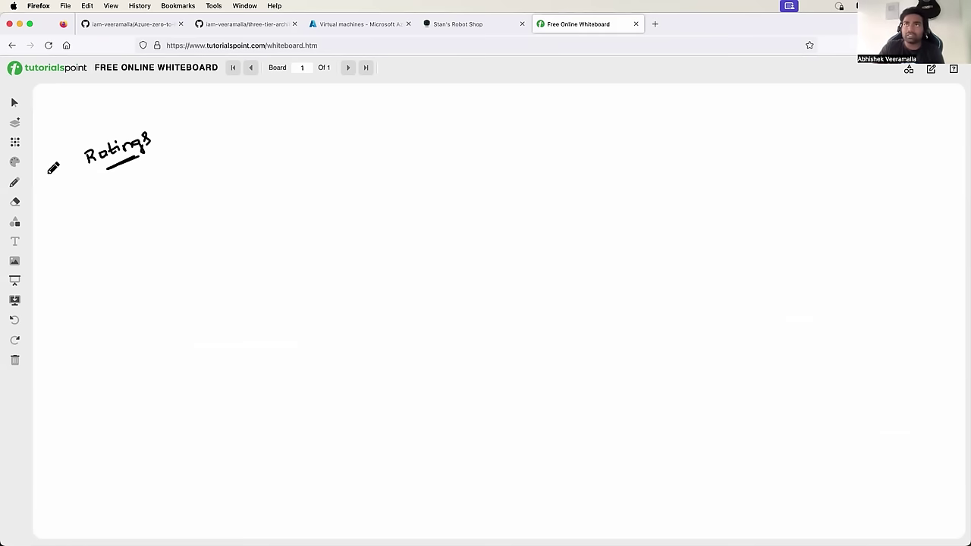
mouse_move(53, 167)
mouse_down()
mouse_move(62, 167)
mouse_move(53, 157)
mouse_up()
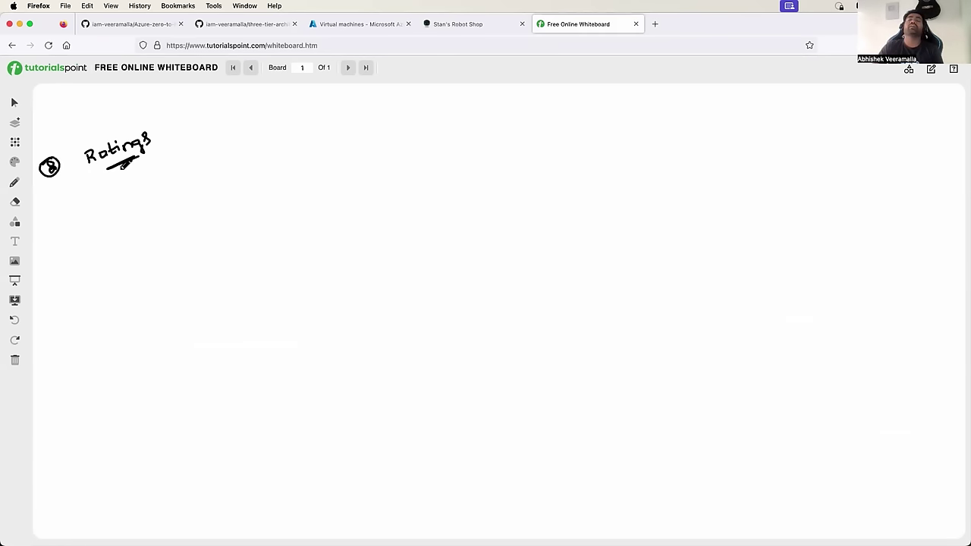
drag(128, 164, 137, 176)
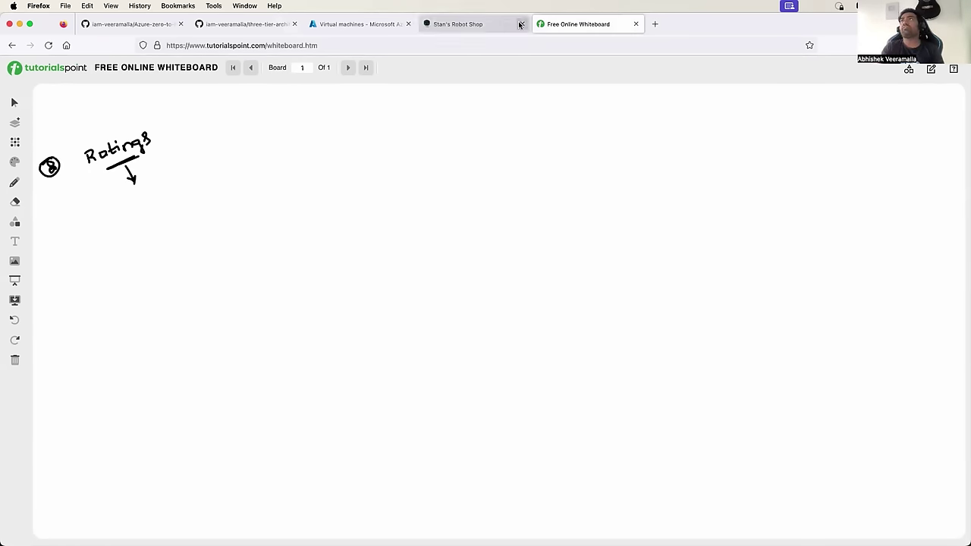
- Check the Stan's Robot Shop page, then add "(Product)" after "Ratings" on the whiteboard and draw a circle below its arrow
click(484, 26)
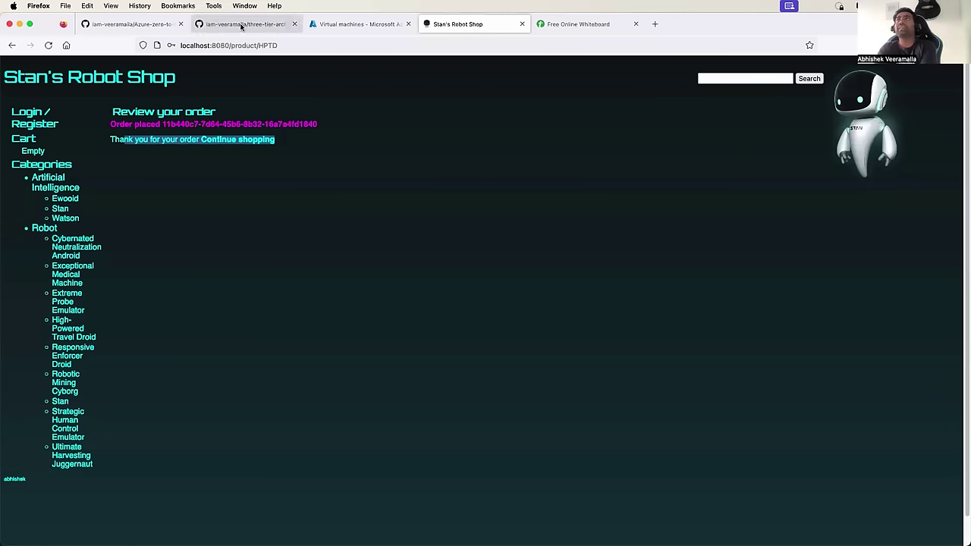
click(558, 24)
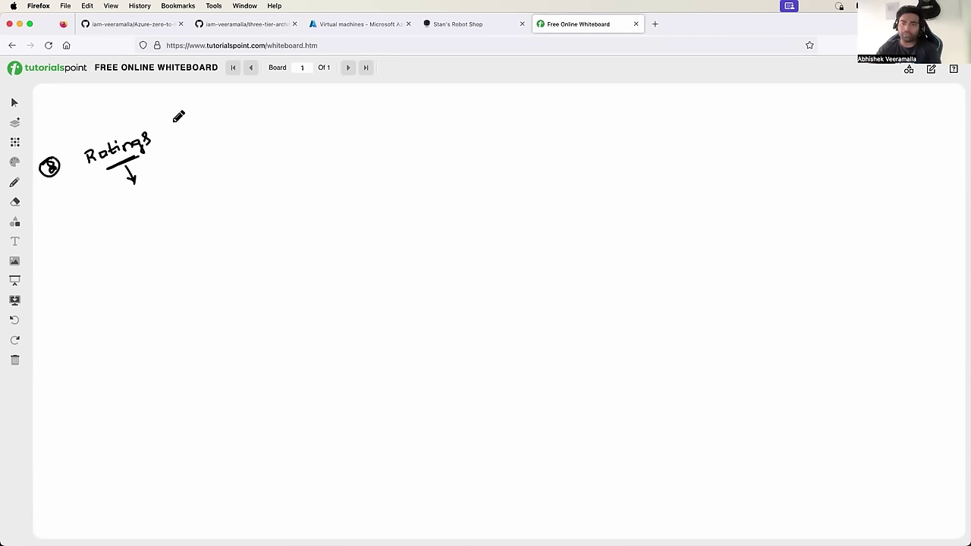
drag(164, 130, 161, 142)
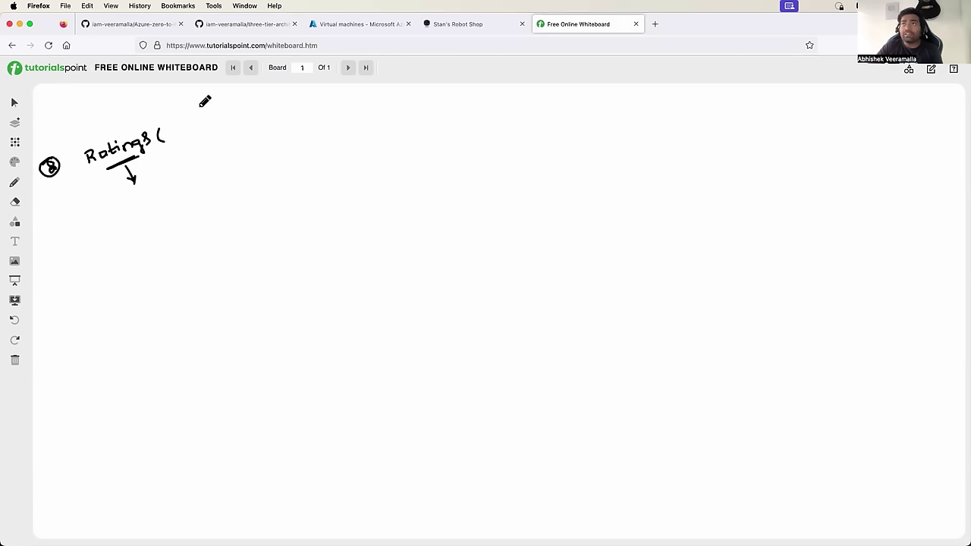
drag(206, 107, 210, 123)
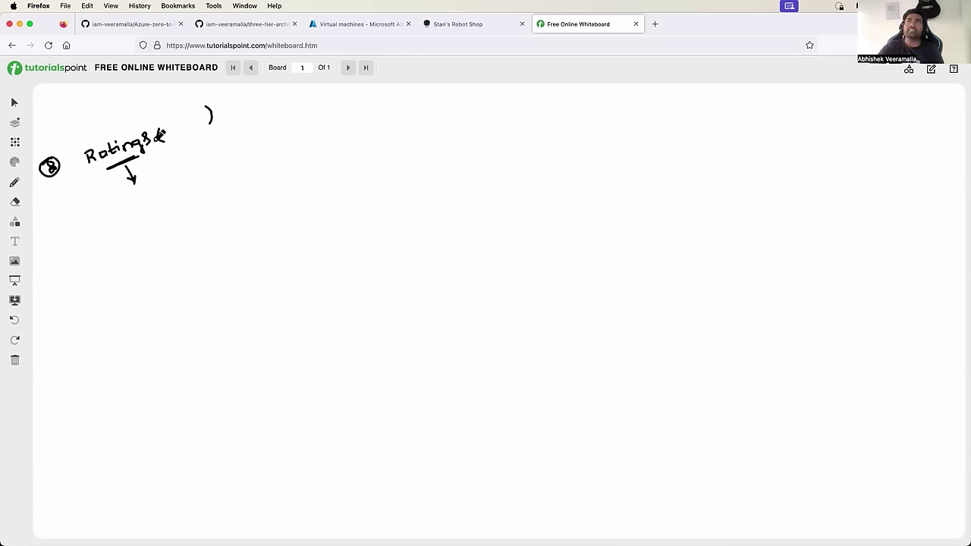
mouse_move(177, 134)
mouse_down()
mouse_move(179, 123)
mouse_move(218, 111)
mouse_move(196, 137)
mouse_up()
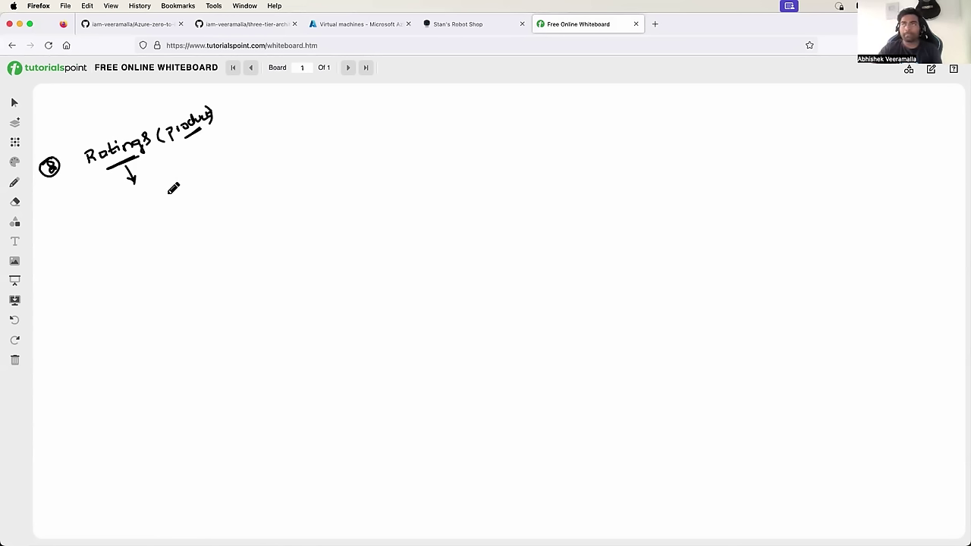
mouse_move(160, 176)
mouse_down()
mouse_move(119, 203)
mouse_move(160, 231)
mouse_move(179, 183)
mouse_move(161, 177)
mouse_up()
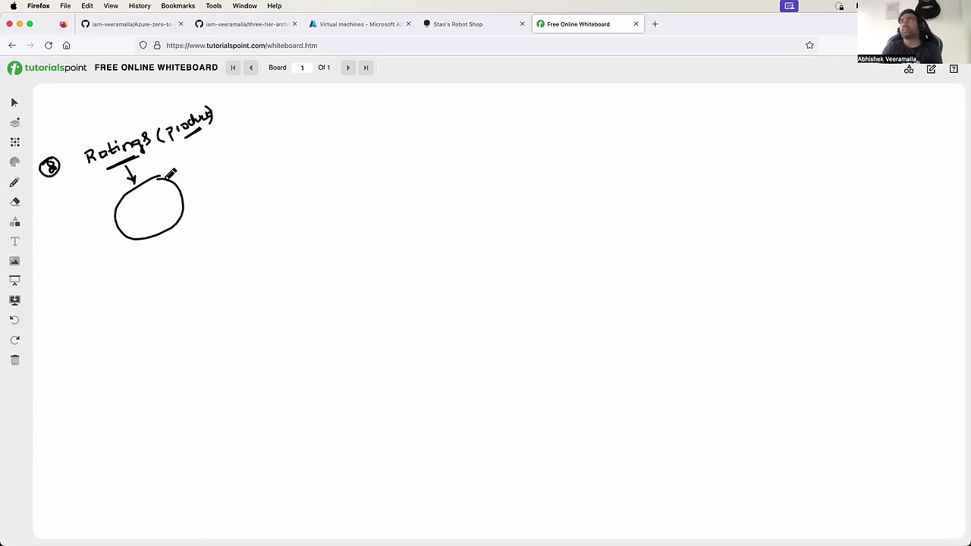
- Revisit the shop page, then handwrite "Datastore" inside the whiteboard circle and "Redis" beside it, underlining both
click(474, 22)
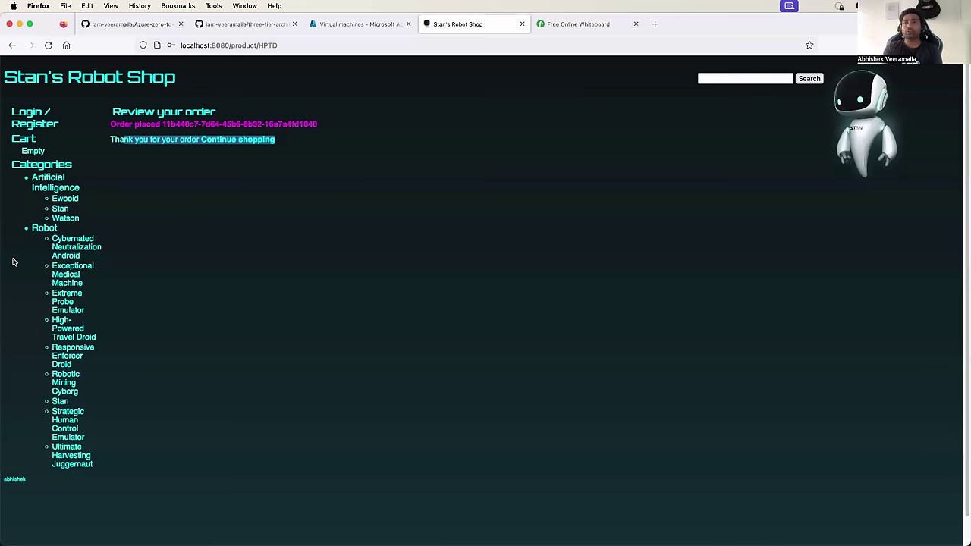
click(573, 24)
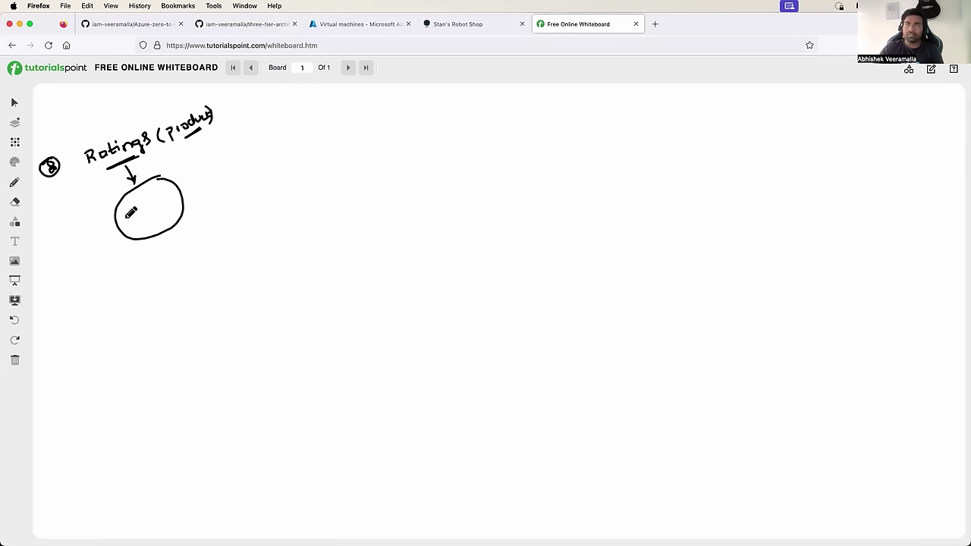
mouse_move(129, 218)
mouse_down()
mouse_move(161, 191)
mouse_move(184, 191)
mouse_move(156, 221)
mouse_move(179, 204)
mouse_move(191, 162)
mouse_move(215, 152)
mouse_move(207, 169)
mouse_up()
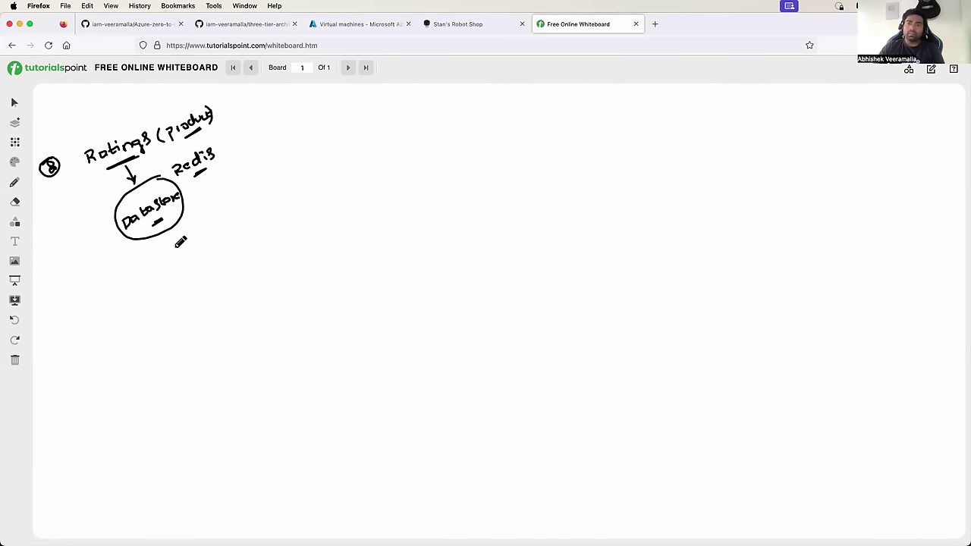
- Start a second list on the whiteboard with circled numbers 1 and 2, and write "DBs" beside the 1
mouse_move(706, 115)
mouse_down()
mouse_move(707, 102)
mouse_move(695, 107)
mouse_move(707, 110)
mouse_up()
click(711, 111)
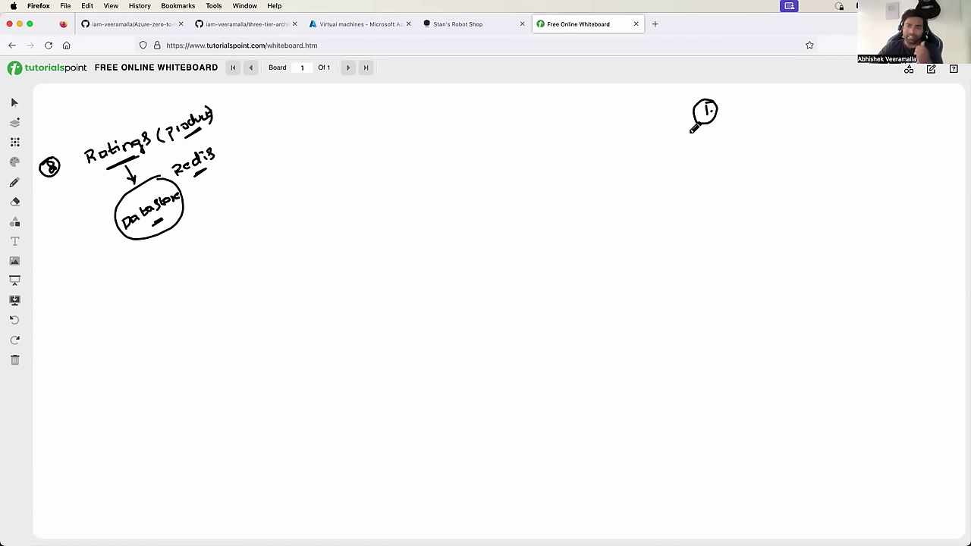
mouse_move(702, 143)
mouse_down()
mouse_move(713, 149)
mouse_move(719, 136)
mouse_move(700, 141)
mouse_up()
click(714, 145)
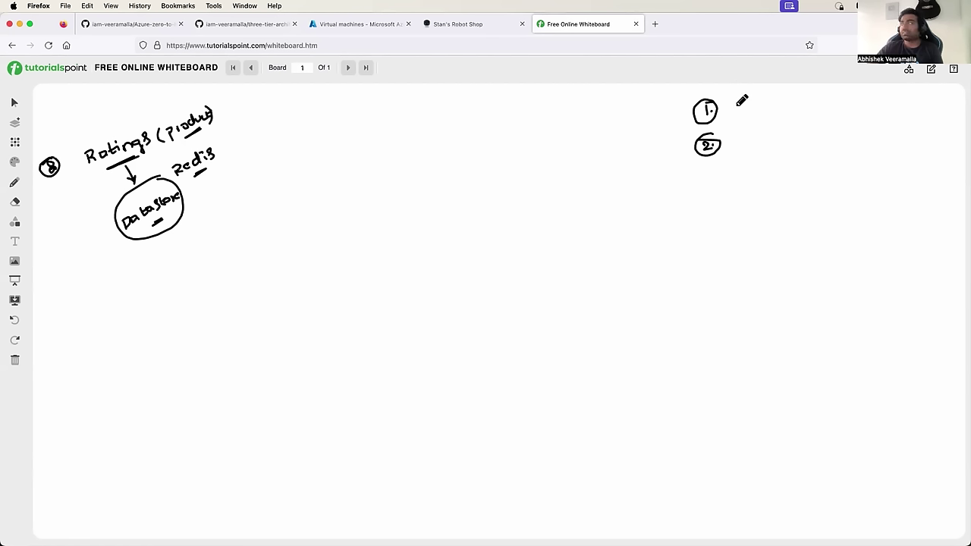
mouse_move(733, 108)
mouse_down()
mouse_move(752, 107)
mouse_move(742, 122)
mouse_up()
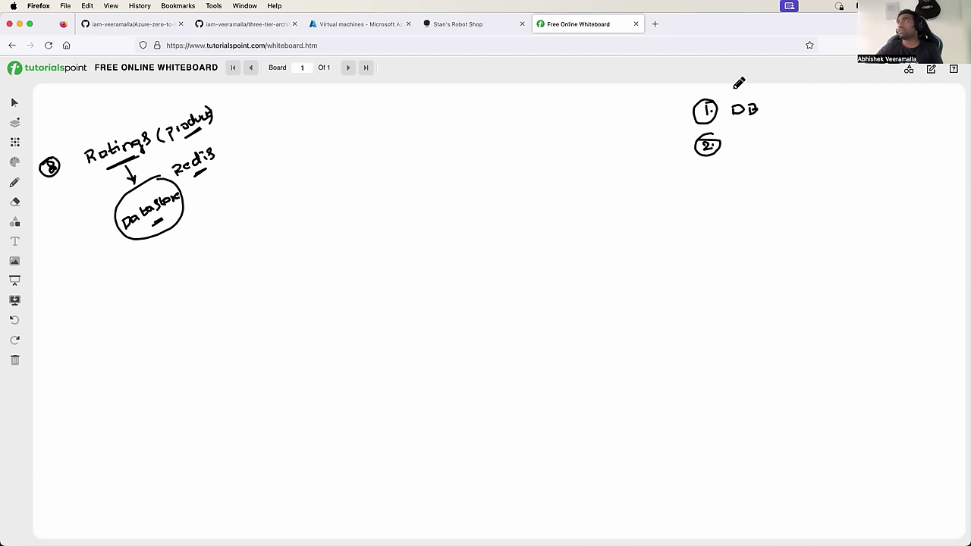
drag(760, 97, 768, 105)
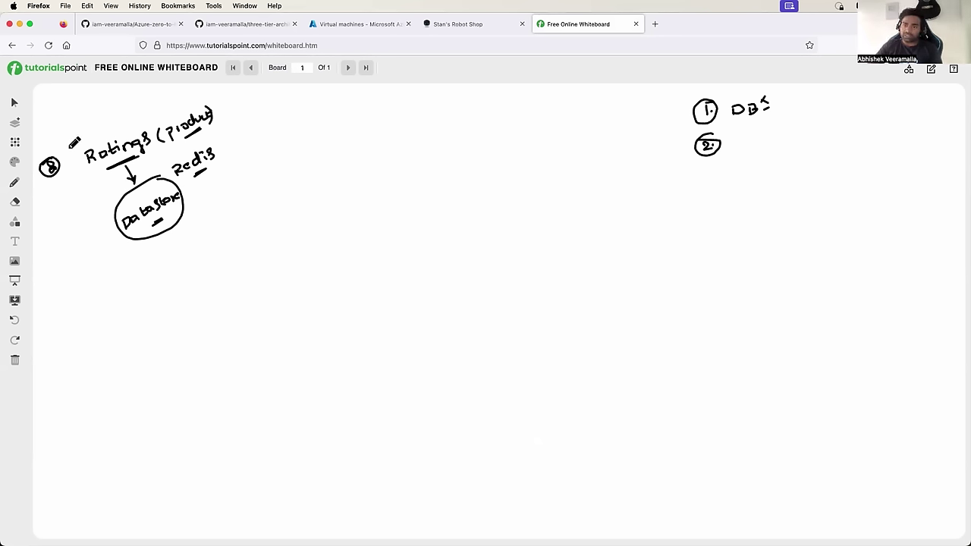
- Handwrite the sample figures 1000, 1015, 1100 and 100 above "Ratings", and add an underlined "Fast" beside the Datastore circle
mouse_move(51, 116)
mouse_down()
mouse_move(73, 109)
mouse_move(61, 129)
mouse_move(76, 126)
mouse_move(94, 102)
mouse_move(93, 110)
mouse_move(126, 91)
mouse_move(99, 114)
mouse_move(126, 105)
mouse_move(120, 114)
mouse_up()
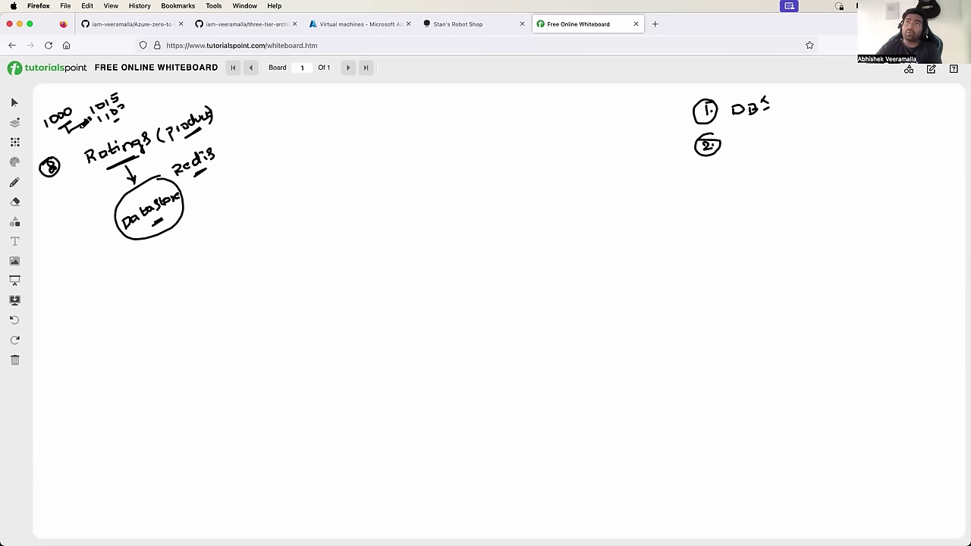
drag(54, 102, 61, 96)
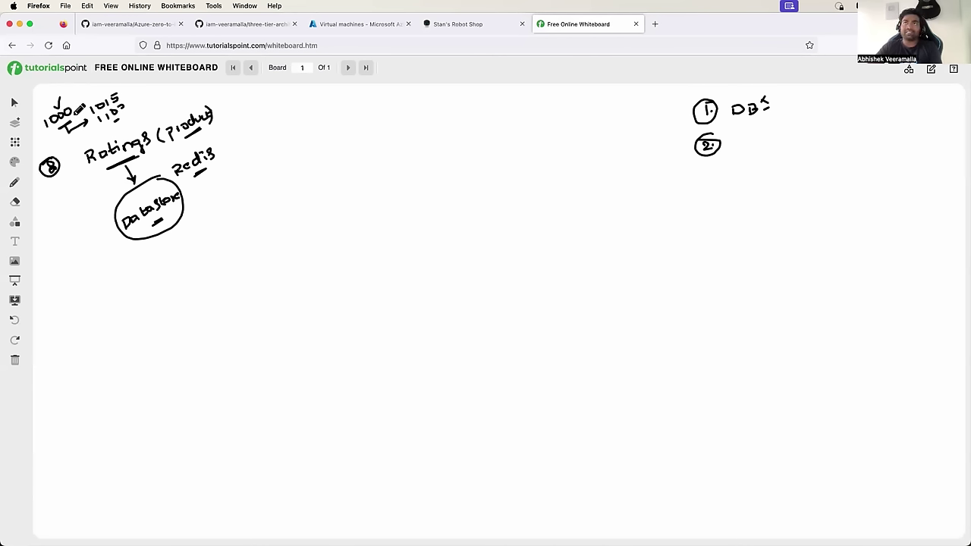
mouse_move(78, 101)
mouse_down()
mouse_move(129, 84)
mouse_move(128, 102)
mouse_move(154, 100)
mouse_up()
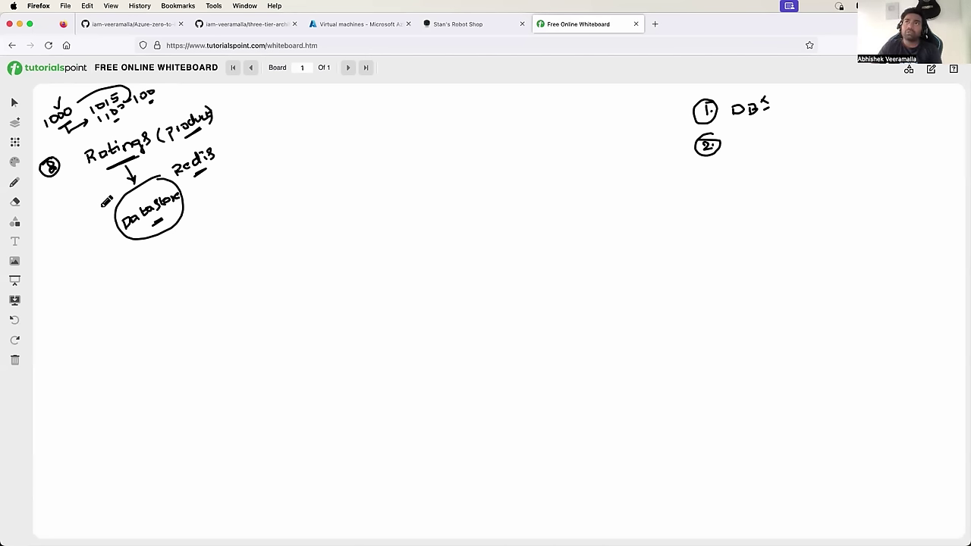
mouse_move(81, 202)
mouse_down()
mouse_move(106, 186)
mouse_move(103, 200)
mouse_up()
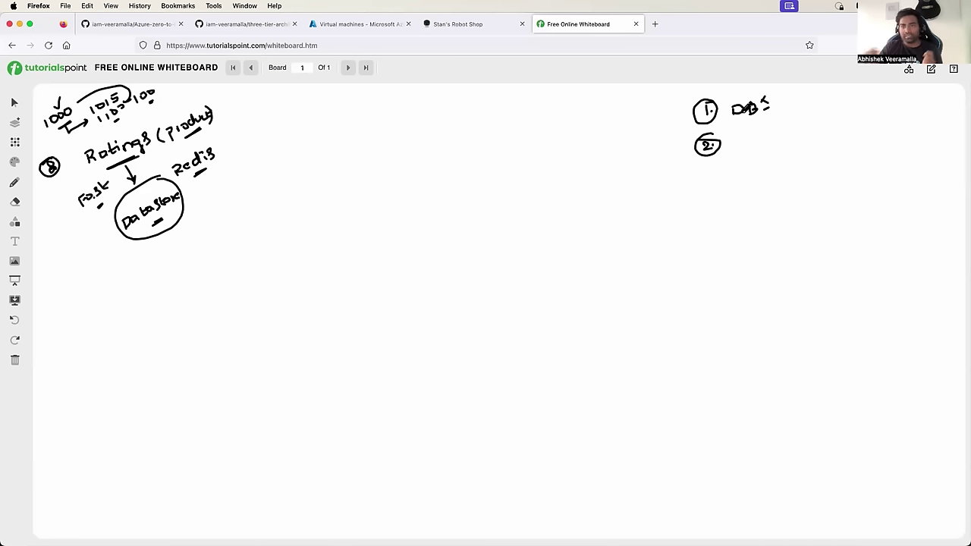
- Complete the numbered list with underlined "Latency" after "DBs" and underlined "Microservices" beside the 2, checking the Stan's Robot Shop page in between
mouse_move(786, 96)
mouse_down()
mouse_move(787, 105)
mouse_move(850, 91)
mouse_up()
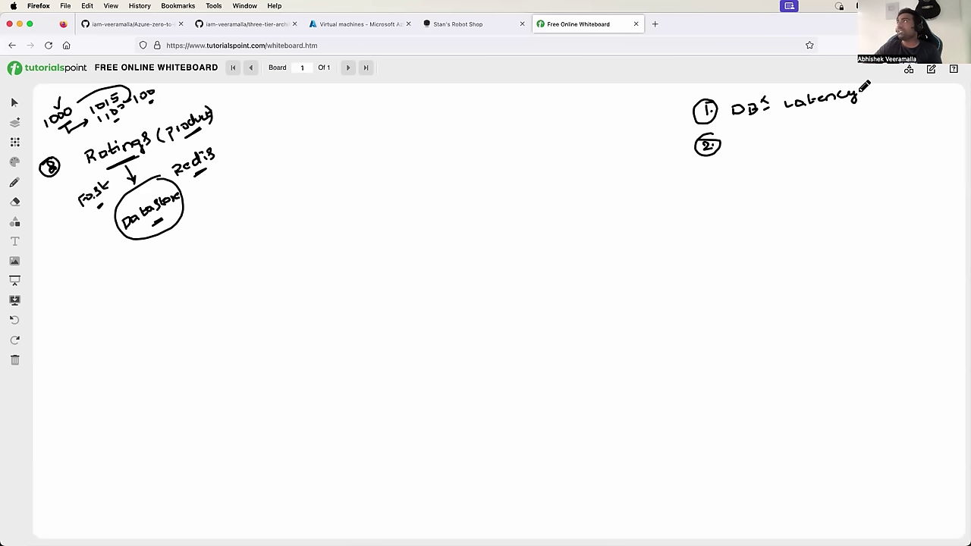
drag(809, 116, 834, 112)
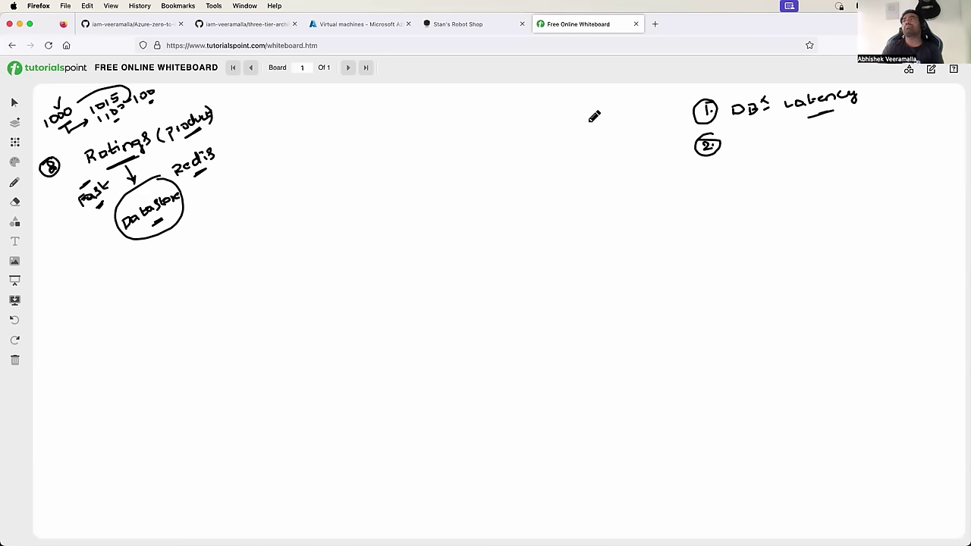
click(485, 24)
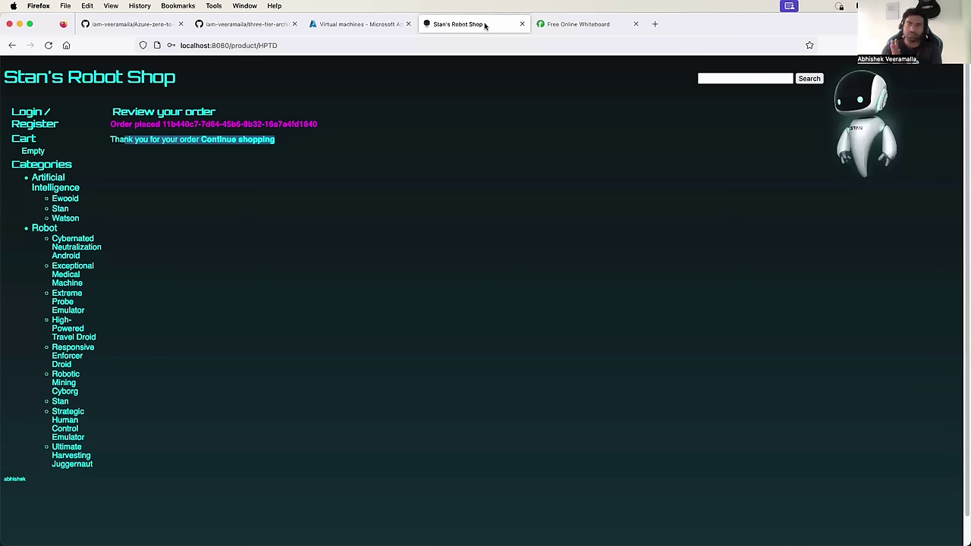
click(581, 24)
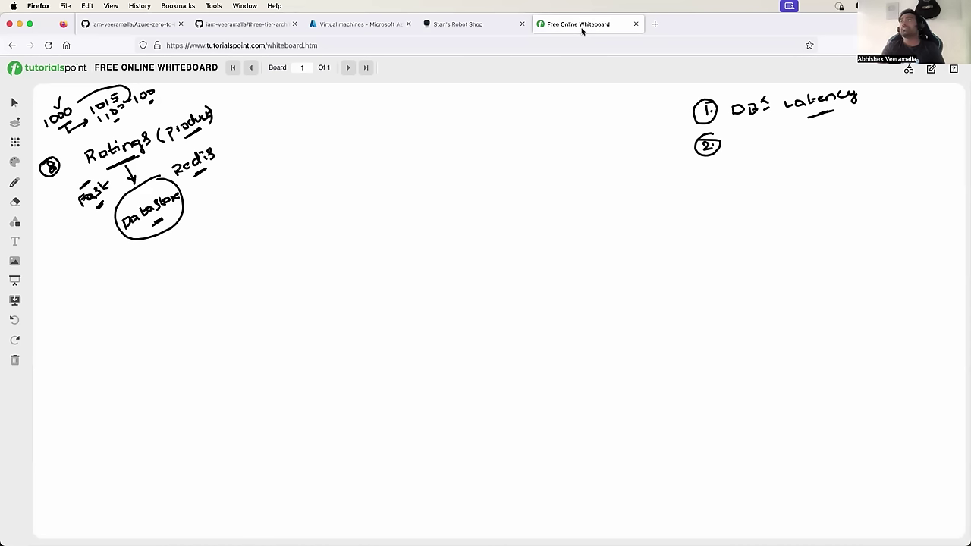
drag(738, 143, 863, 124)
click(754, 141)
drag(799, 148, 821, 147)
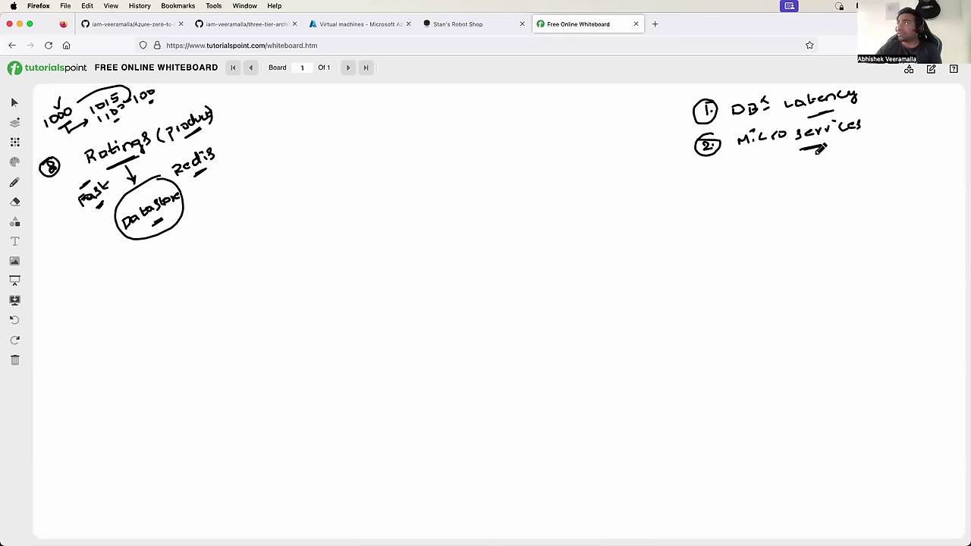
- Draw an arrow down from "Microservices" and handwrite "Services" and an underlined "Inmemory" below it
drag(818, 151, 818, 165)
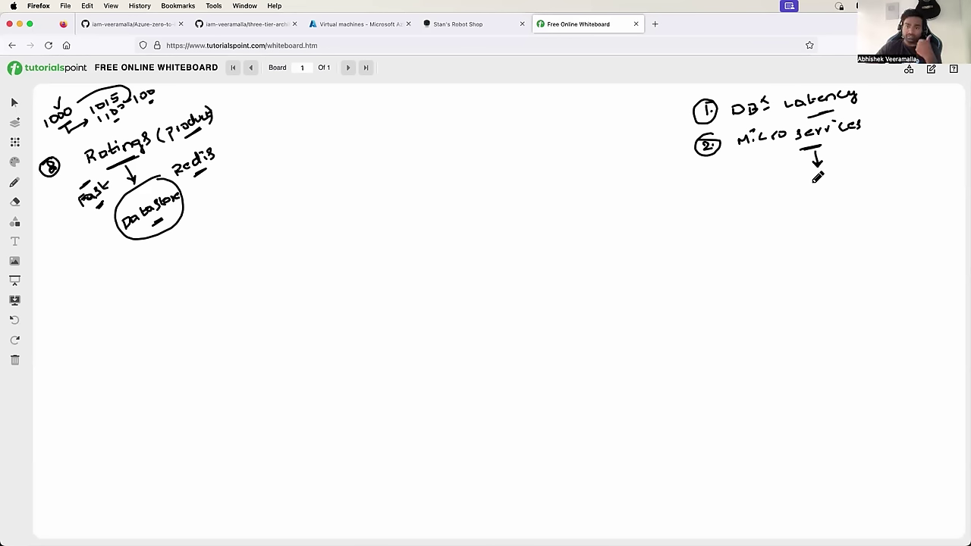
mouse_move(811, 172)
mouse_down()
mouse_move(812, 184)
mouse_move(882, 172)
mouse_up()
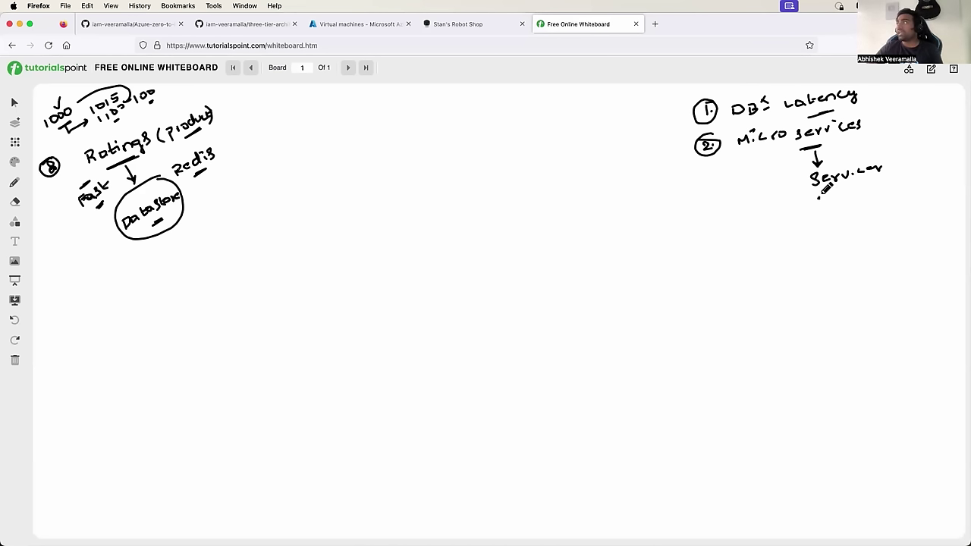
mouse_move(819, 192)
mouse_down()
mouse_move(834, 200)
mouse_move(909, 182)
mouse_move(903, 201)
mouse_move(876, 210)
mouse_up()
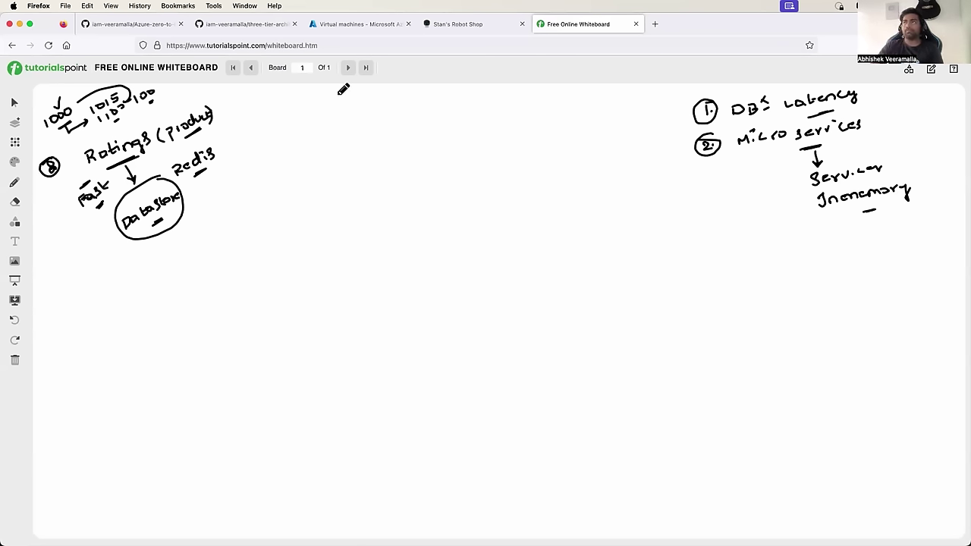
- Handwrite "Users" and "Catalogue", each with an arrow to a circled "DB", and add emphasis marks beside "Redis" and above "Datastore"
mouse_move(351, 109)
mouse_down()
mouse_move(455, 108)
mouse_move(464, 92)
mouse_move(477, 98)
mouse_move(448, 102)
mouse_move(480, 95)
mouse_up()
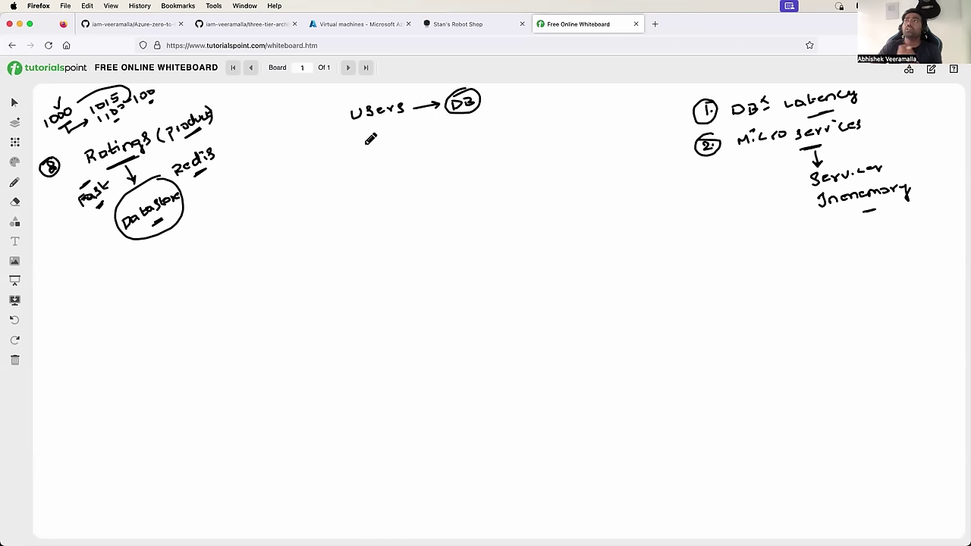
mouse_move(360, 135)
mouse_down()
mouse_move(490, 133)
mouse_move(501, 114)
mouse_move(496, 135)
mouse_move(513, 131)
mouse_up()
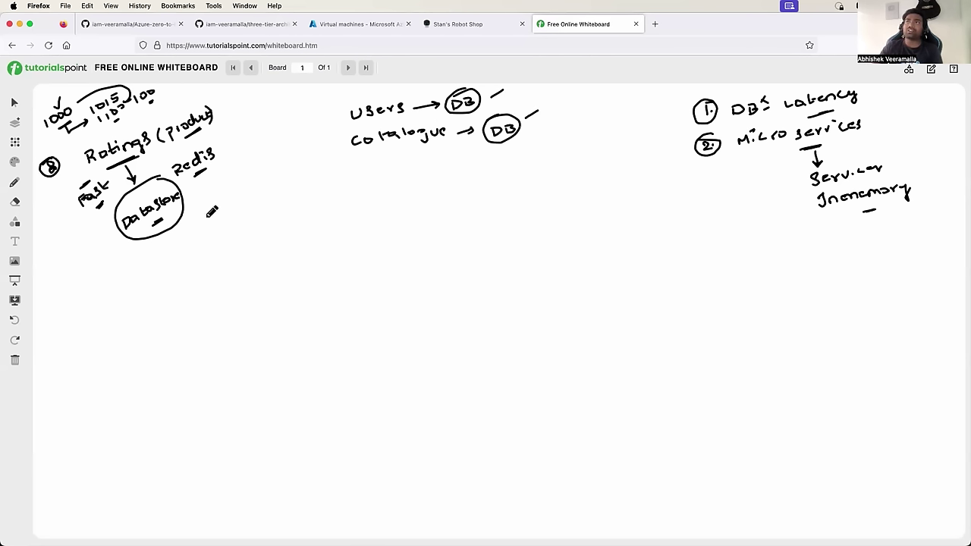
drag(220, 143, 234, 136)
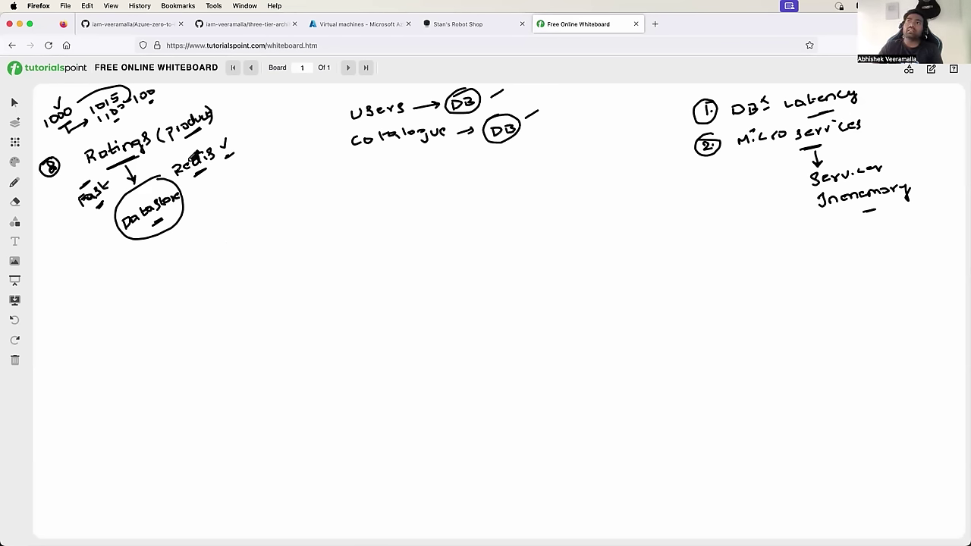
drag(140, 200, 157, 194)
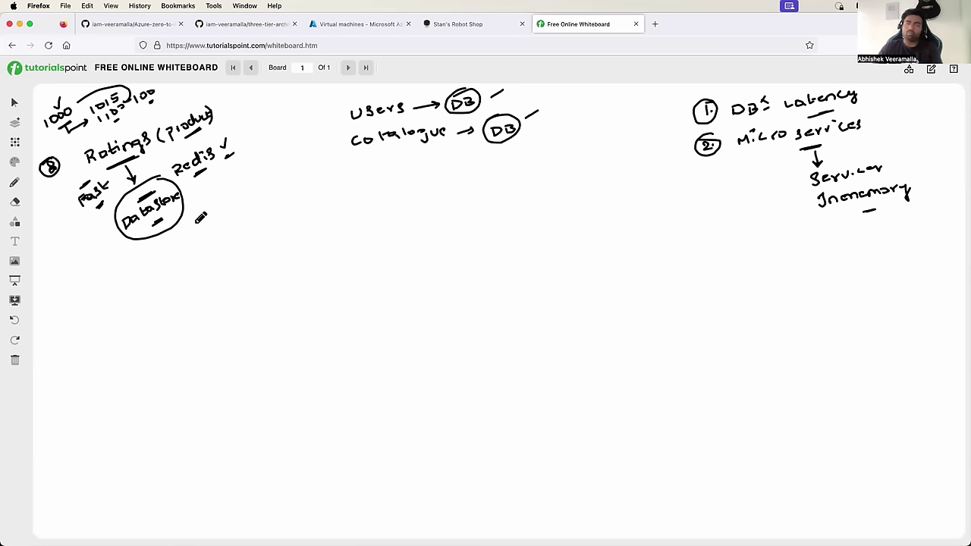
- Draw an arrow from the Datastore circle to a circled "PV", and handwrite "Stateful" beside the Datastore circle
mouse_move(160, 238)
mouse_down()
mouse_move(173, 263)
mouse_move(177, 257)
mouse_up()
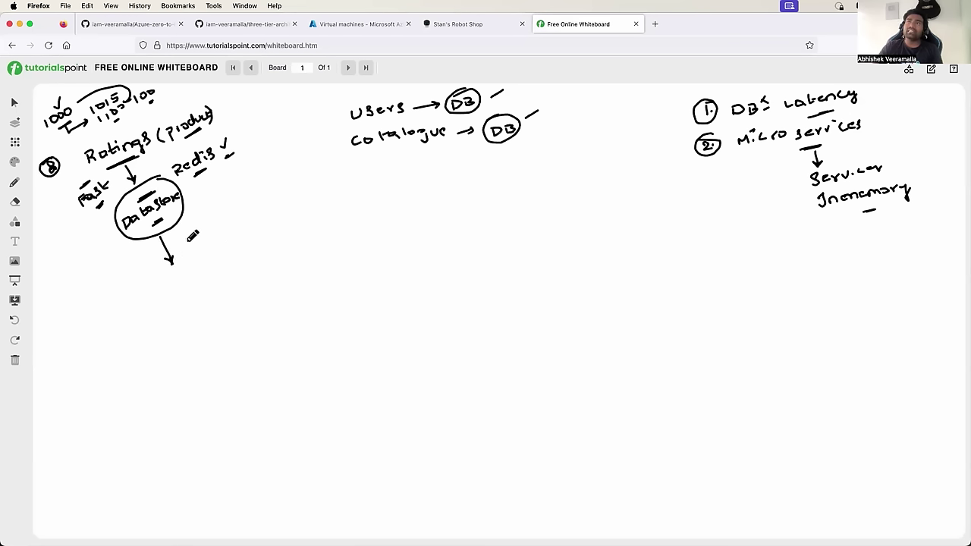
mouse_move(199, 205)
mouse_down()
mouse_move(195, 218)
mouse_move(212, 217)
mouse_move(249, 185)
mouse_up()
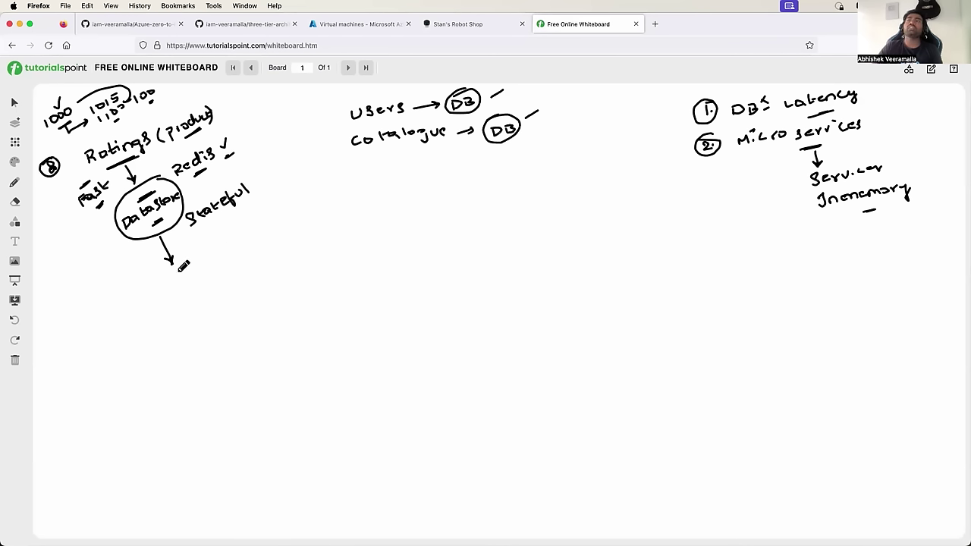
mouse_move(176, 262)
mouse_down()
mouse_move(215, 296)
mouse_move(177, 262)
mouse_move(182, 294)
mouse_move(199, 278)
mouse_up()
drag(193, 302, 197, 296)
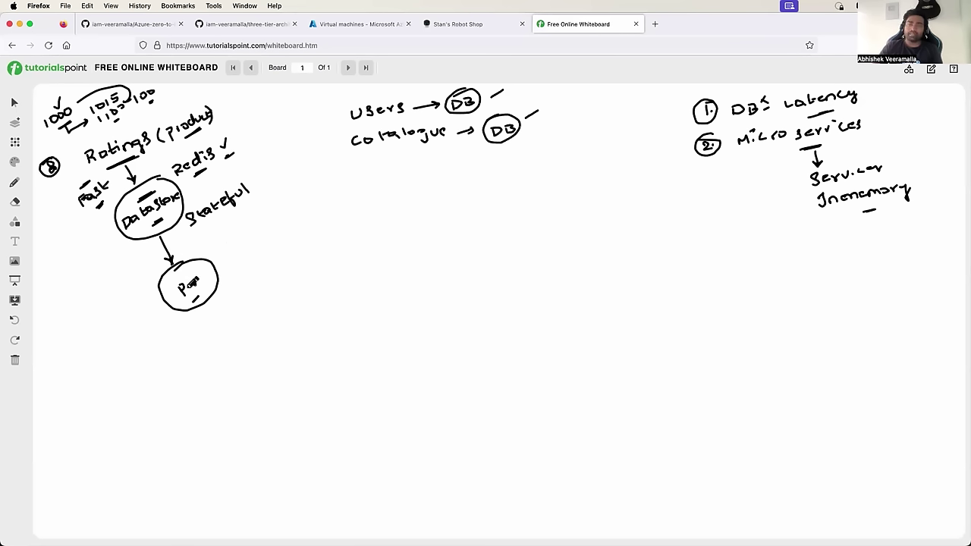
- Add underlined "Redis" and "Pod" beside the Datastore sketch and "(NA)" above "(Product)", with emphasis strokes around the Redis, Datastore and Stateful notes
mouse_move(58, 242)
mouse_down()
mouse_move(61, 253)
mouse_move(76, 250)
mouse_move(89, 231)
mouse_move(92, 257)
mouse_up()
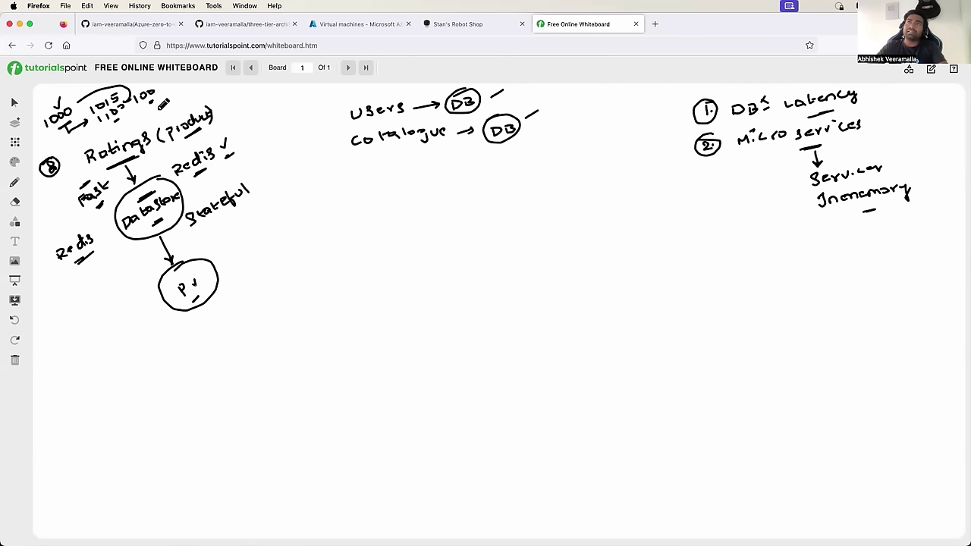
mouse_move(162, 107)
mouse_down()
mouse_move(158, 119)
mouse_move(190, 99)
mouse_move(198, 111)
mouse_up()
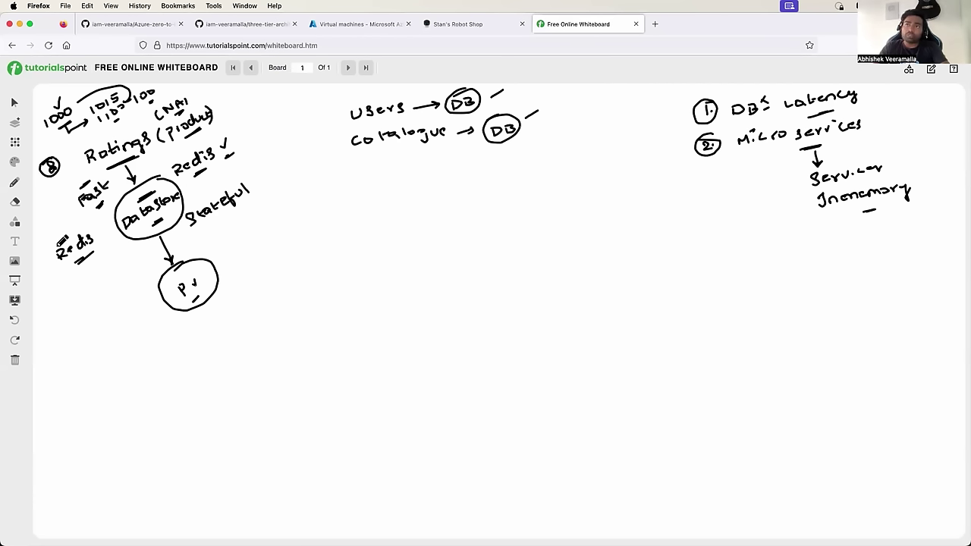
drag(74, 233, 57, 244)
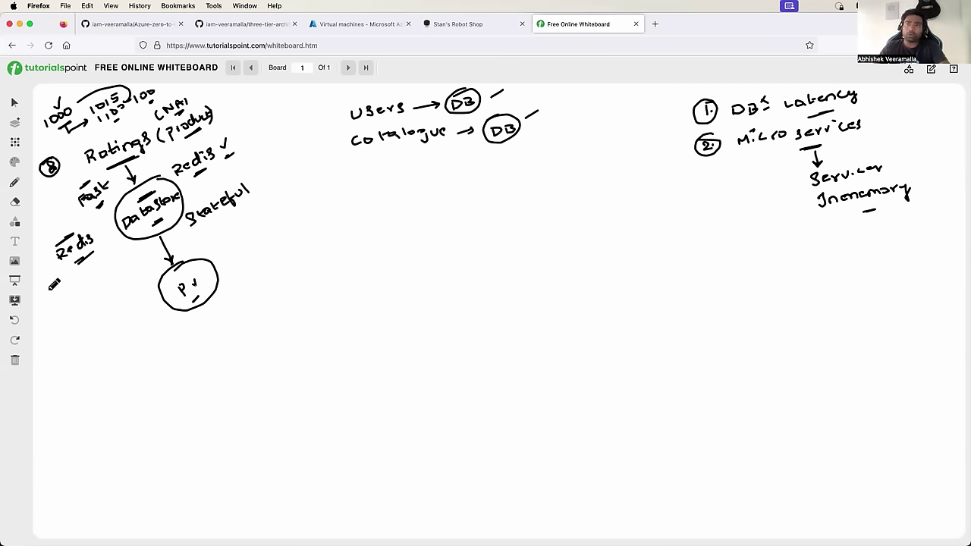
mouse_move(53, 284)
mouse_down()
mouse_move(51, 294)
mouse_move(77, 279)
mouse_move(75, 296)
mouse_up()
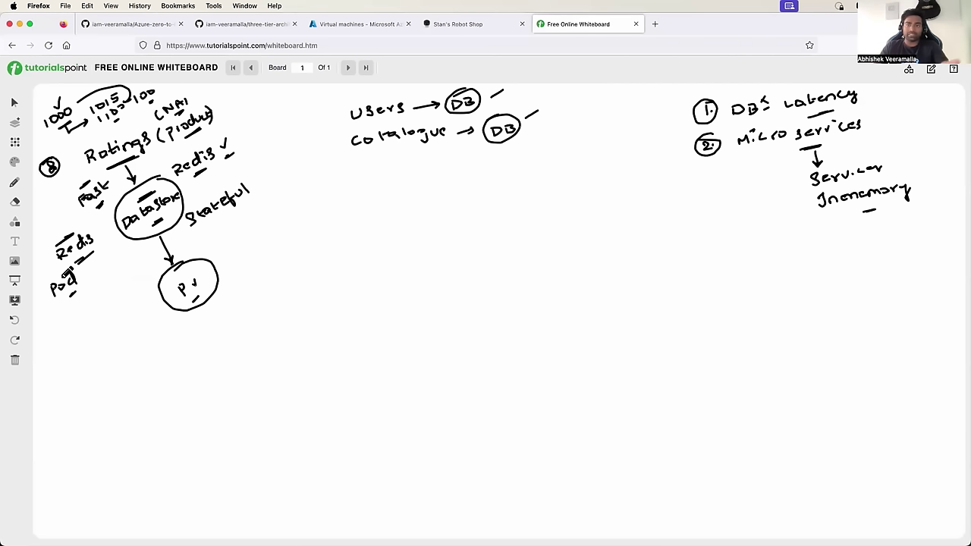
drag(154, 223, 168, 211)
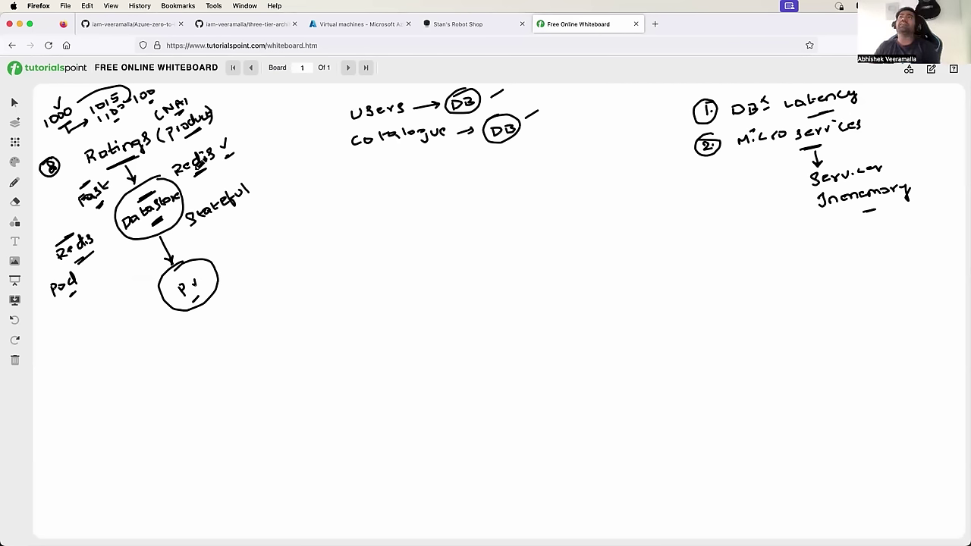
drag(220, 216, 237, 212)
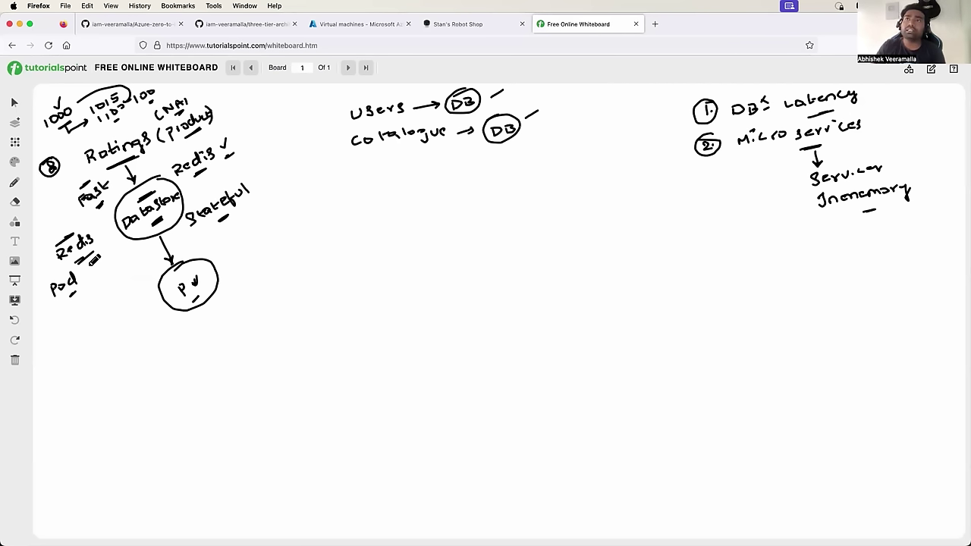
mouse_move(92, 270)
mouse_down()
mouse_move(86, 262)
mouse_move(102, 285)
mouse_move(80, 286)
mouse_up()
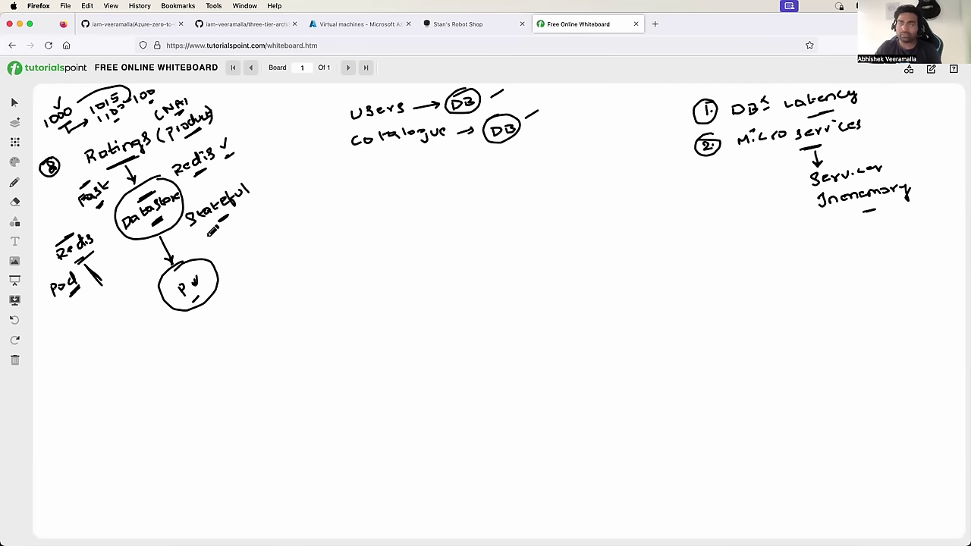
- Draw a slanted divider line and, below the sketch, a flow from underlined "Ratings" to a circled "Redis" to a circled "PV"
drag(231, 91, 333, 317)
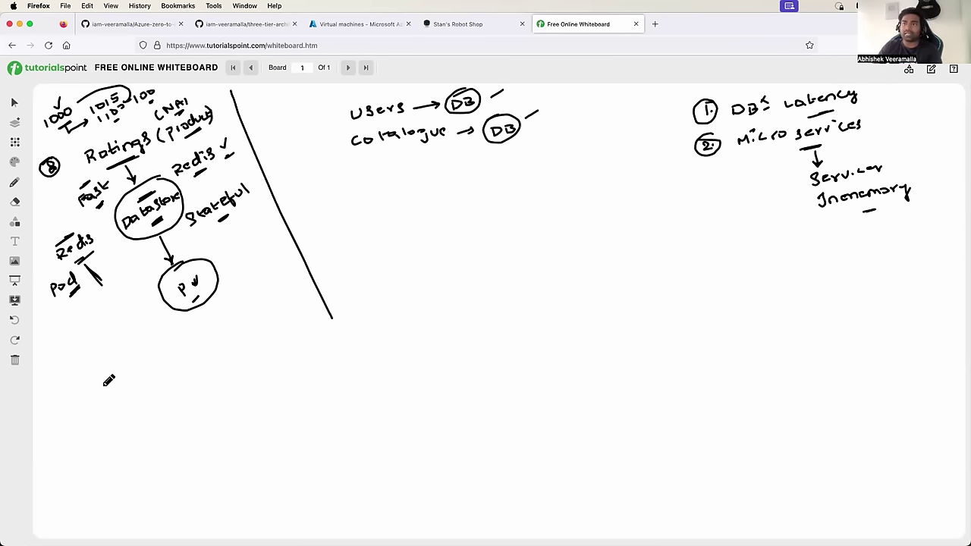
mouse_move(101, 375)
mouse_down()
mouse_move(158, 372)
mouse_move(171, 360)
mouse_up()
drag(126, 392, 151, 380)
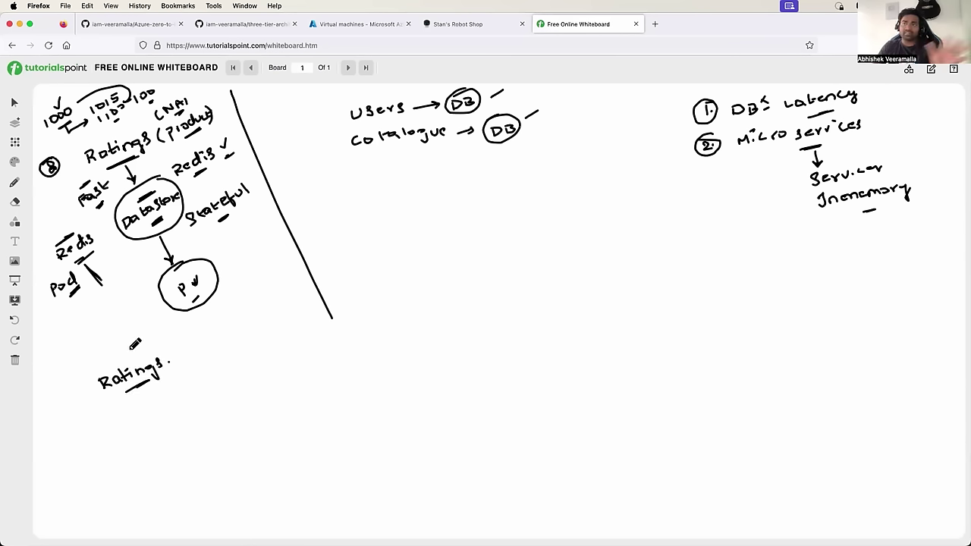
mouse_move(170, 360)
mouse_down()
mouse_move(195, 346)
mouse_move(193, 356)
mouse_up()
mouse_move(218, 320)
mouse_down()
mouse_move(202, 346)
mouse_move(259, 324)
mouse_move(273, 294)
mouse_move(306, 313)
mouse_move(288, 287)
mouse_move(281, 317)
mouse_move(302, 301)
mouse_move(293, 314)
mouse_up()
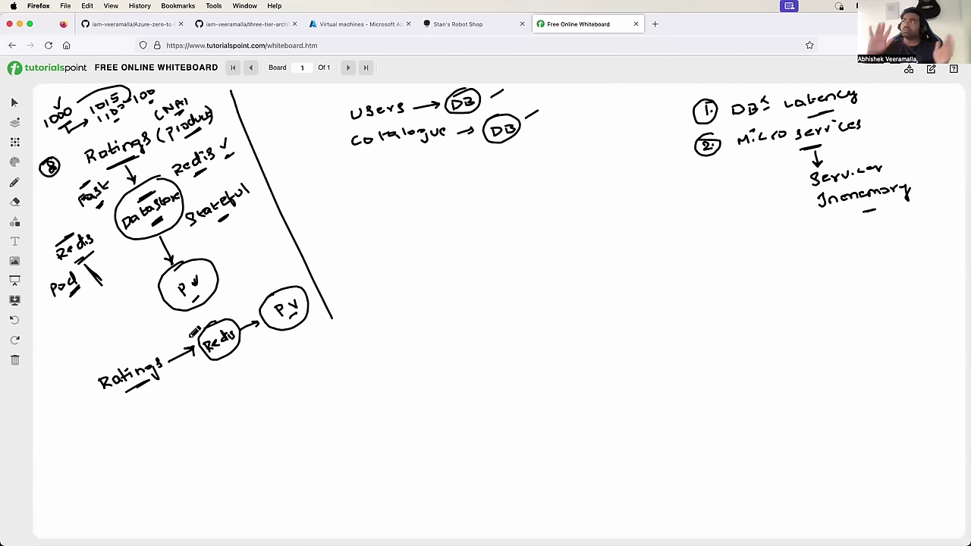
- Review the service and database folders in the three-tier-architecture-demo repository on GitHub
click(240, 23)
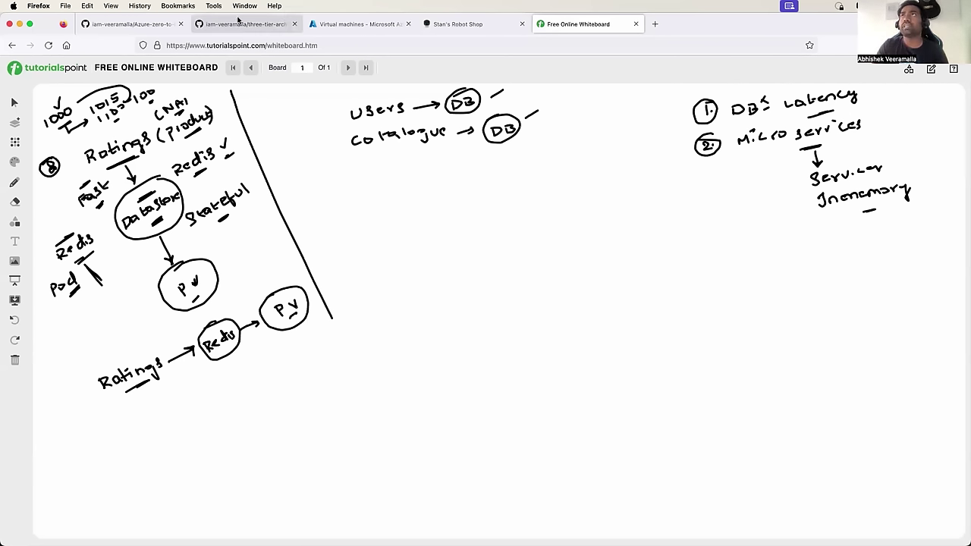
scroll(123, 231, up, 2)
scroll(122, 231, up, 1)
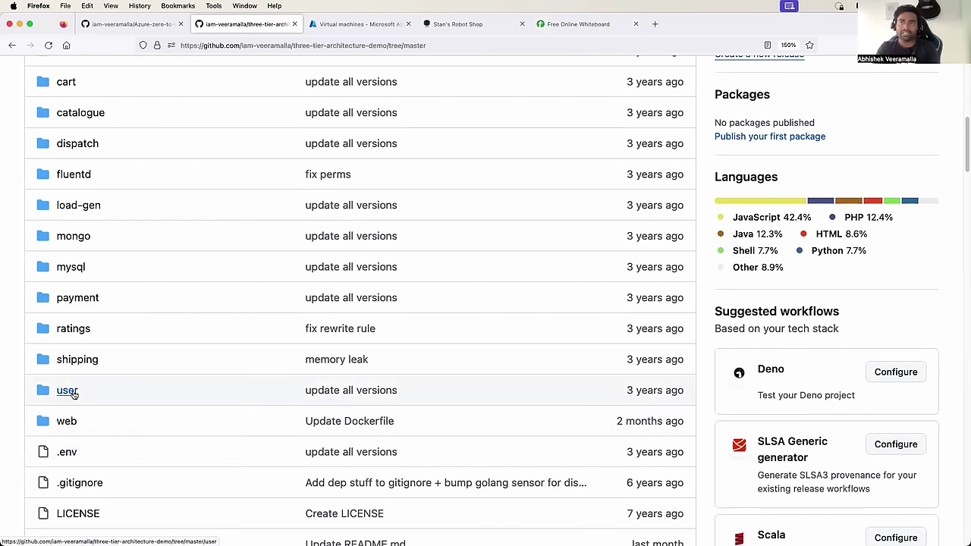
scroll(70, 392, up, 1)
scroll(76, 353, up, 1)
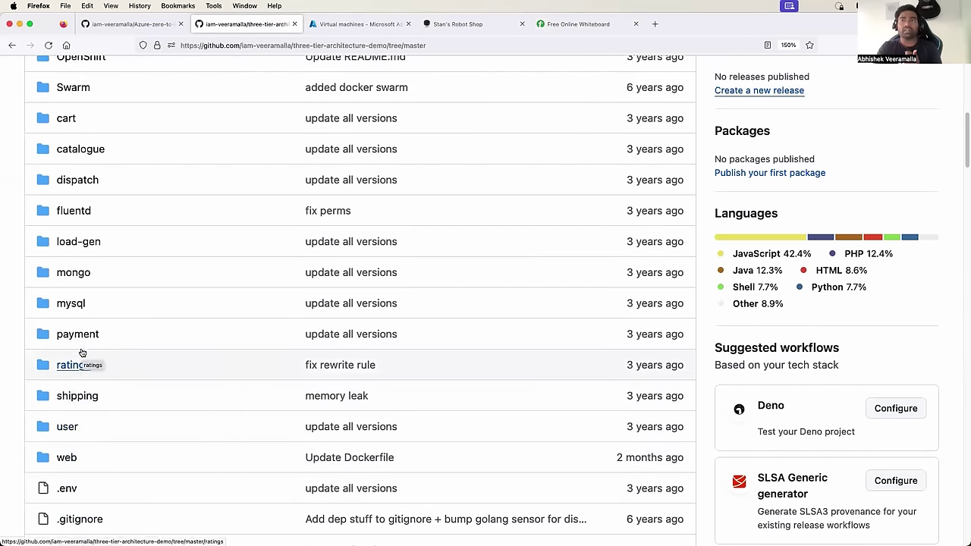
scroll(80, 303, up, 1)
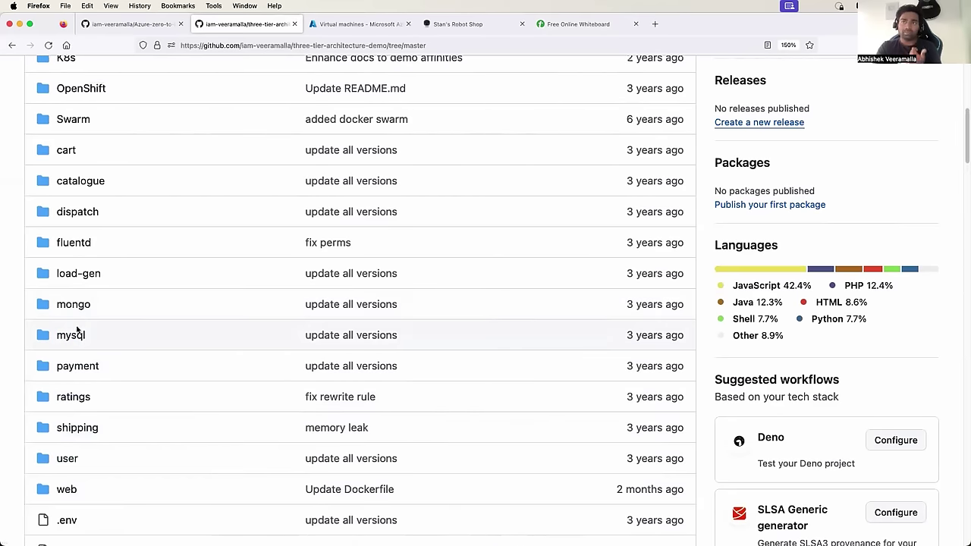
scroll(78, 304, up, 1)
scroll(79, 298, up, 1)
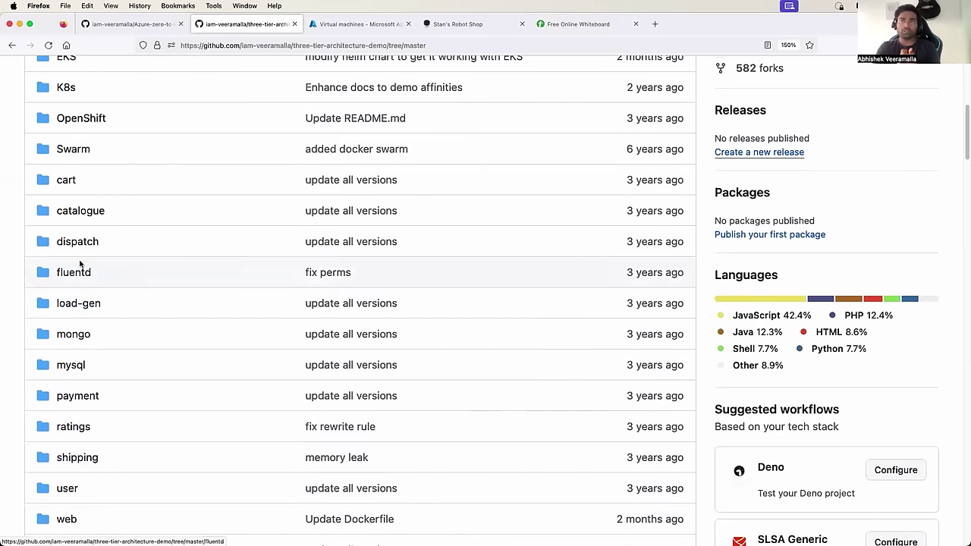
scroll(80, 277, up, 1)
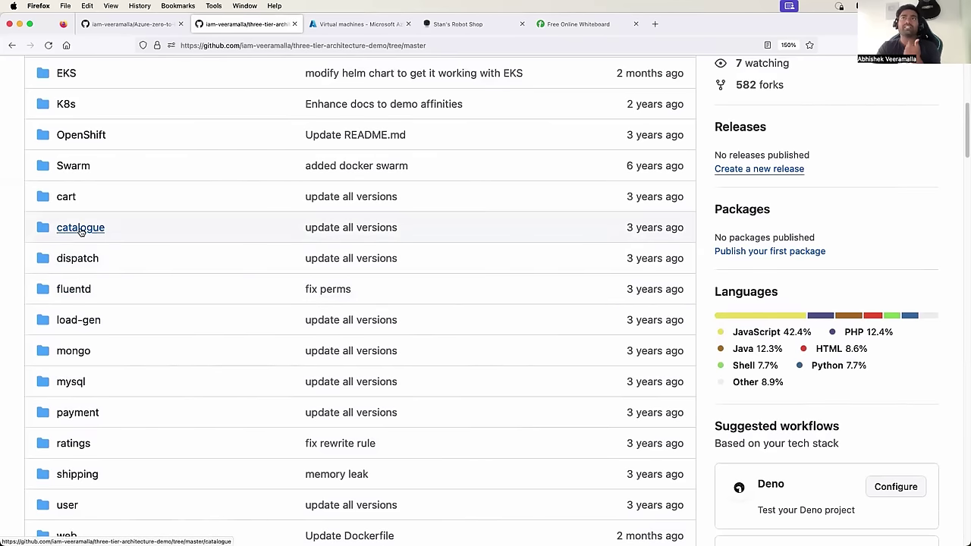
- Open the AKS/helm folder of the three-tier-architecture-demo repository
scroll(79, 231, up, 1)
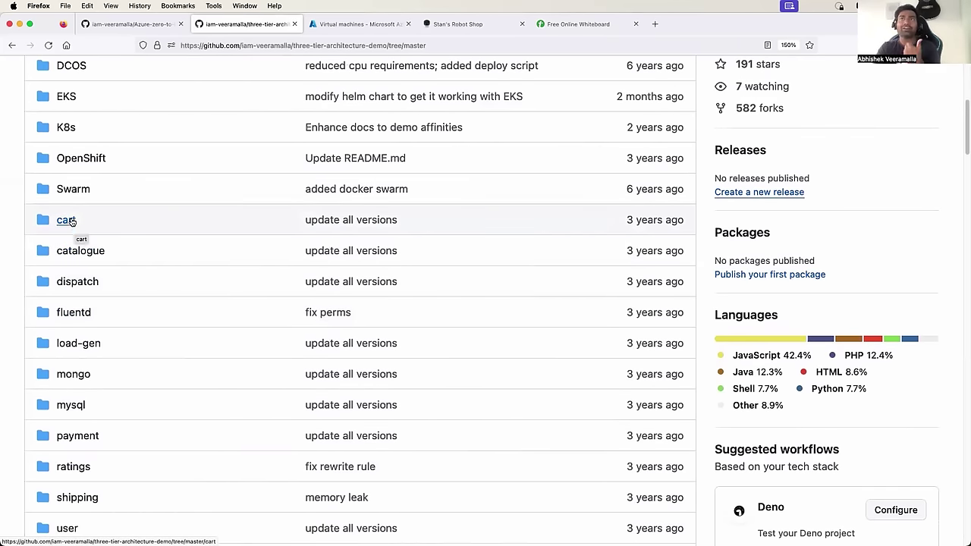
scroll(71, 221, up, 1)
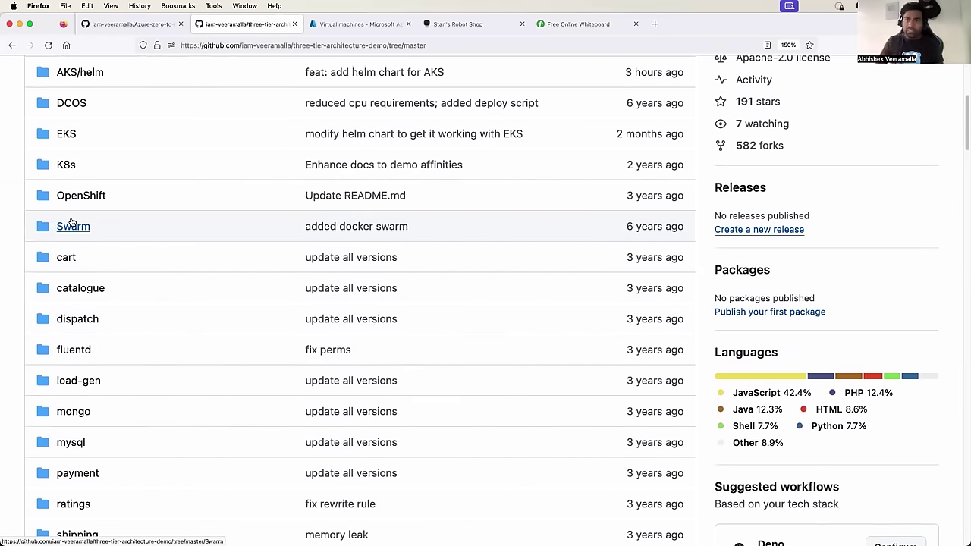
scroll(145, 65, up, 5)
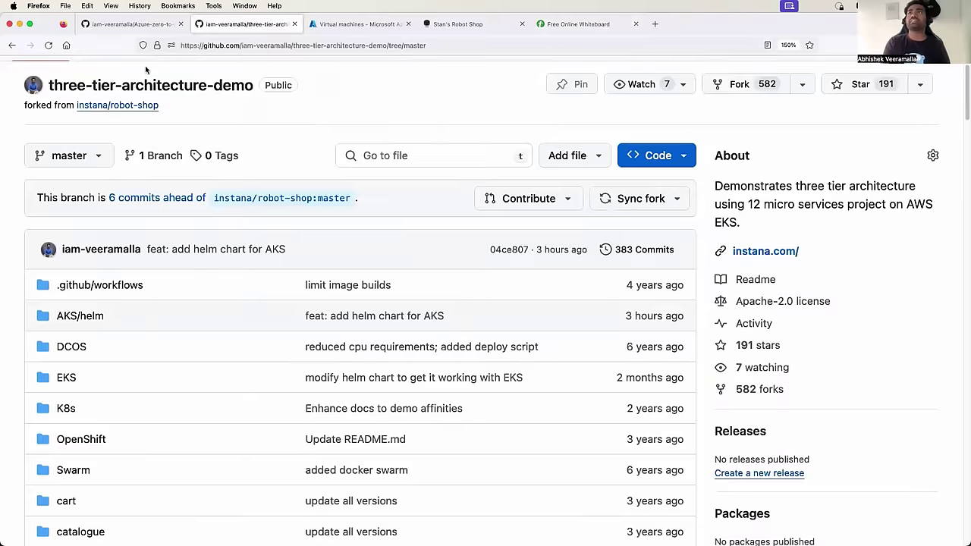
scroll(144, 229, down, 1)
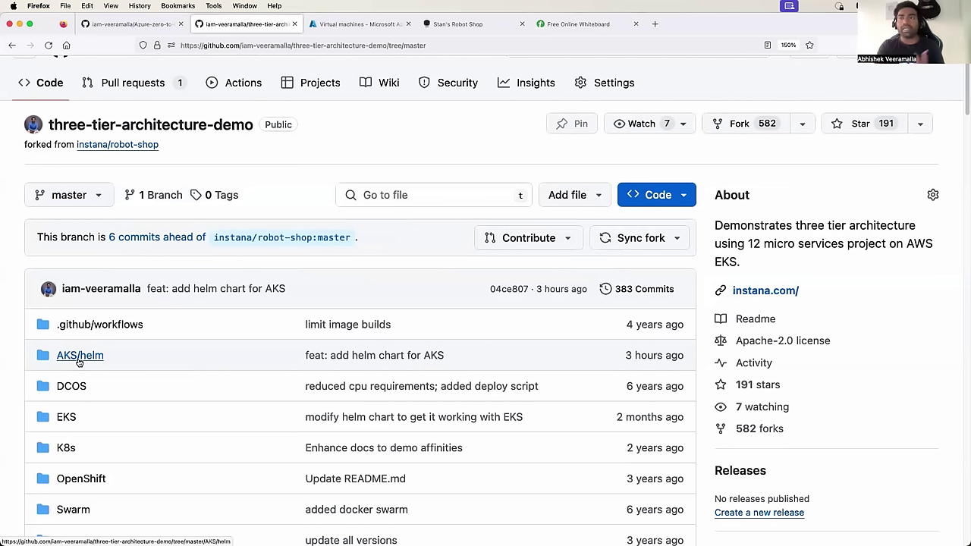
click(80, 361)
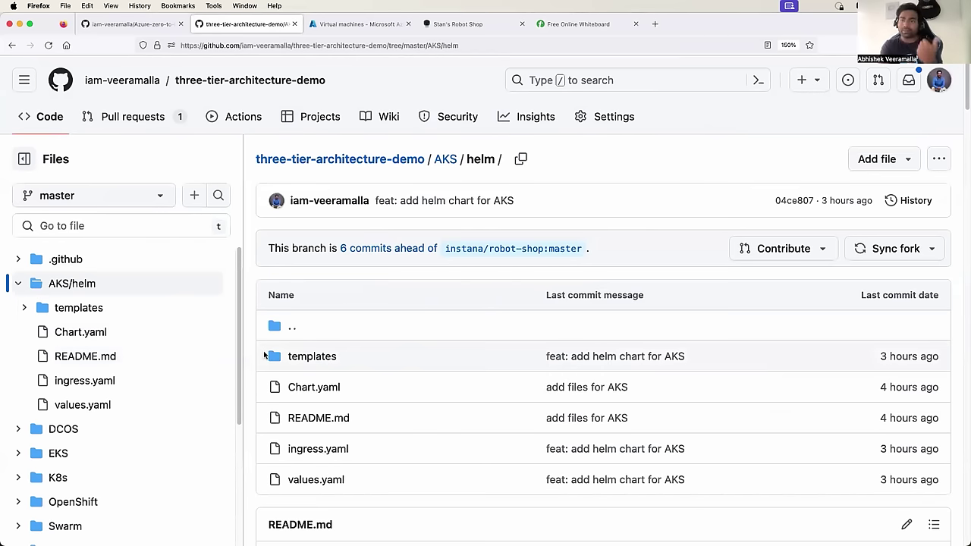
- Switch to the Azure portal, search for "aks" to open Kubernetes services, and start creating a Kubernetes cluster
click(353, 24)
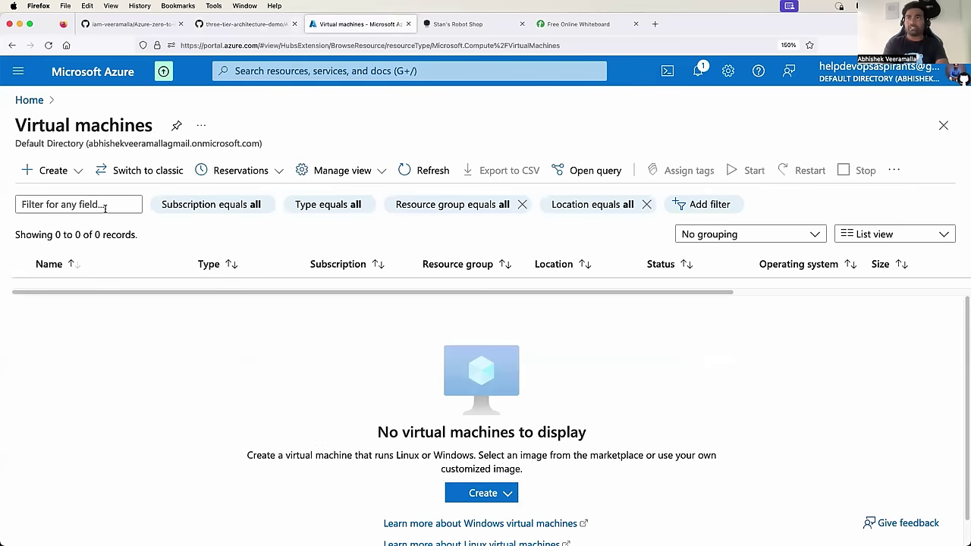
click(292, 70)
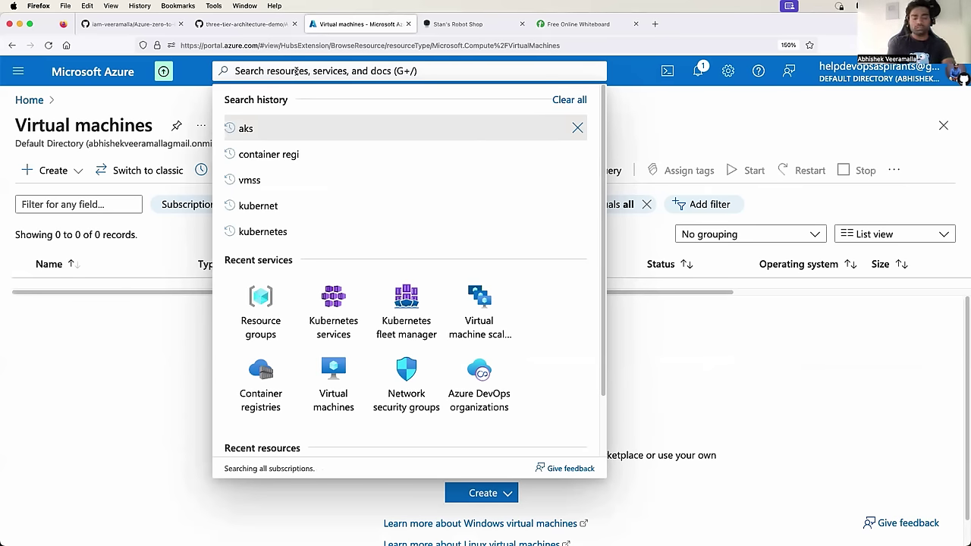
click(251, 128)
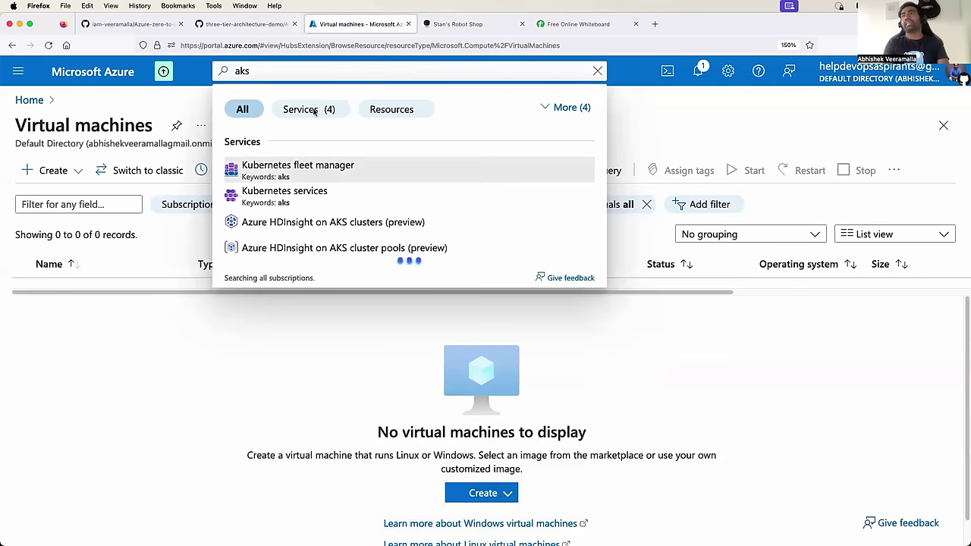
click(300, 195)
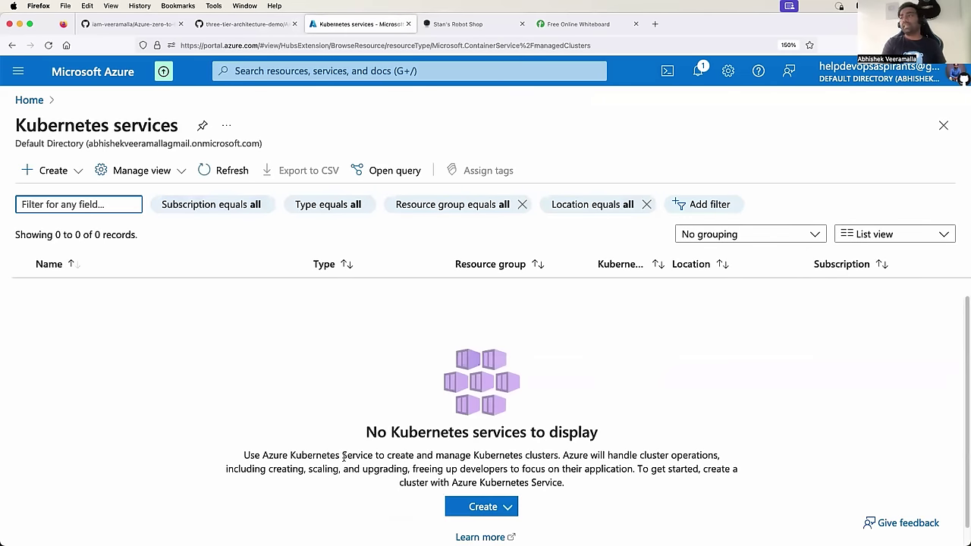
click(76, 173)
click(106, 196)
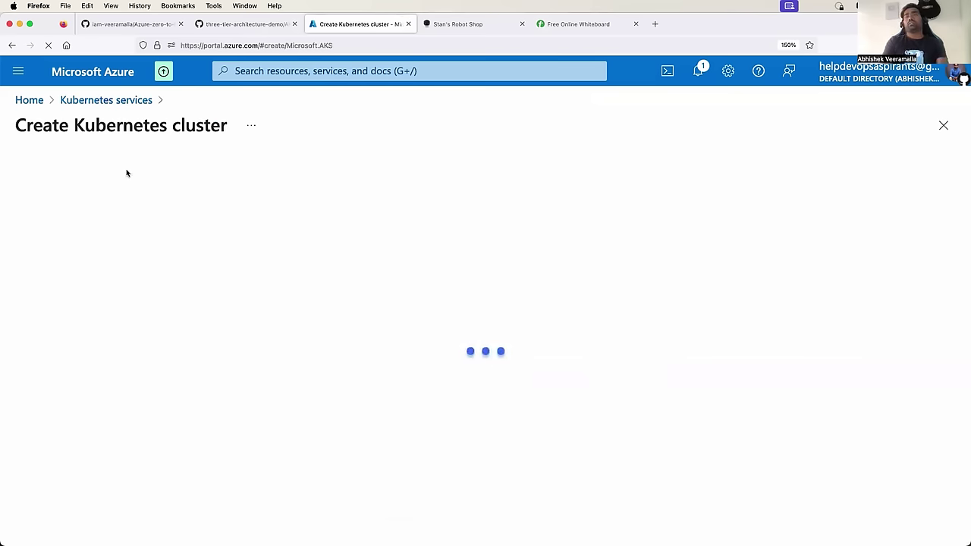
- Create a new resource group named "ecommerce-demo" for the Kubernetes cluster
scroll(227, 341, down, 1)
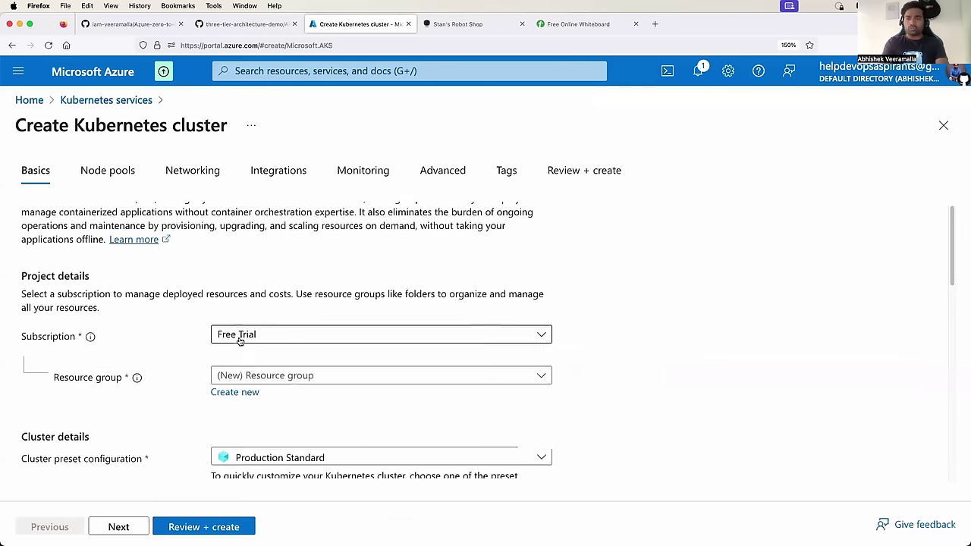
click(250, 388)
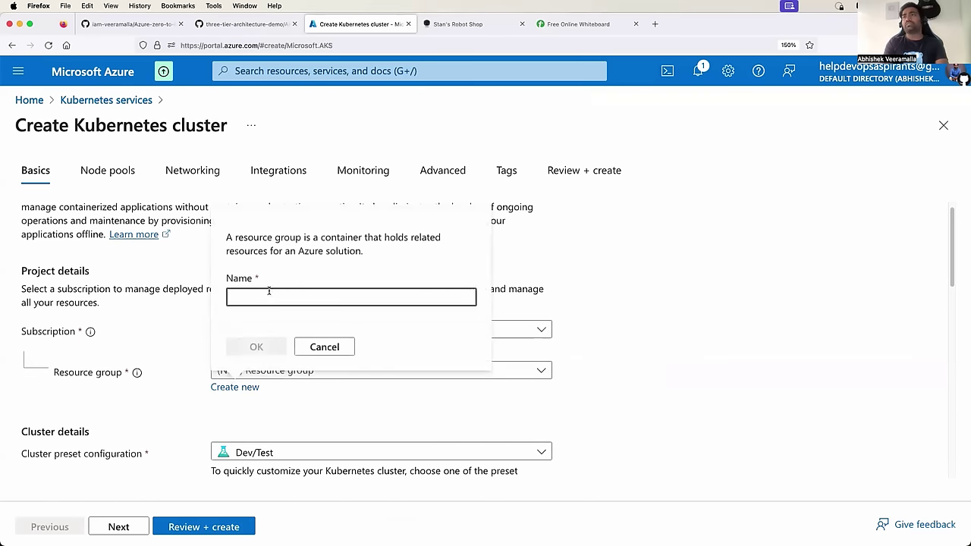
text(t)
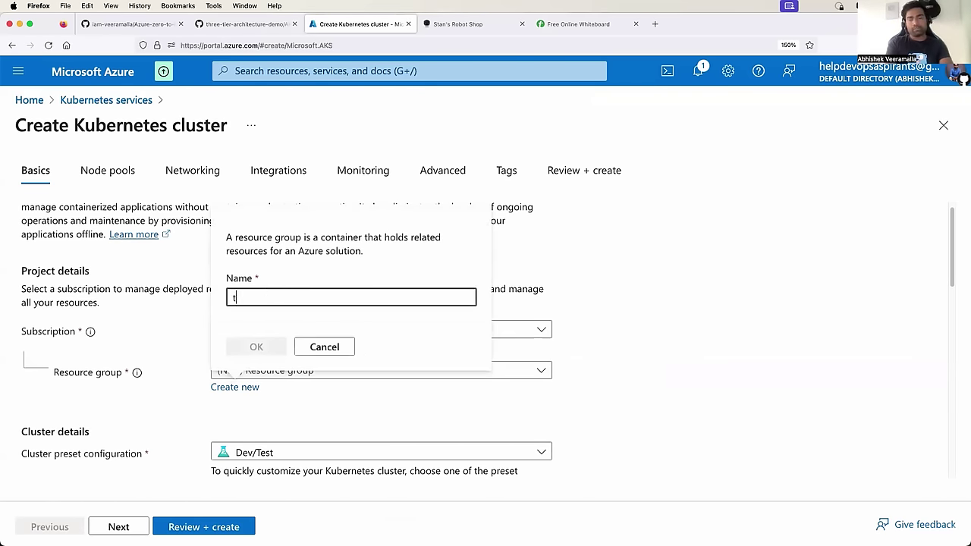
text(hre)
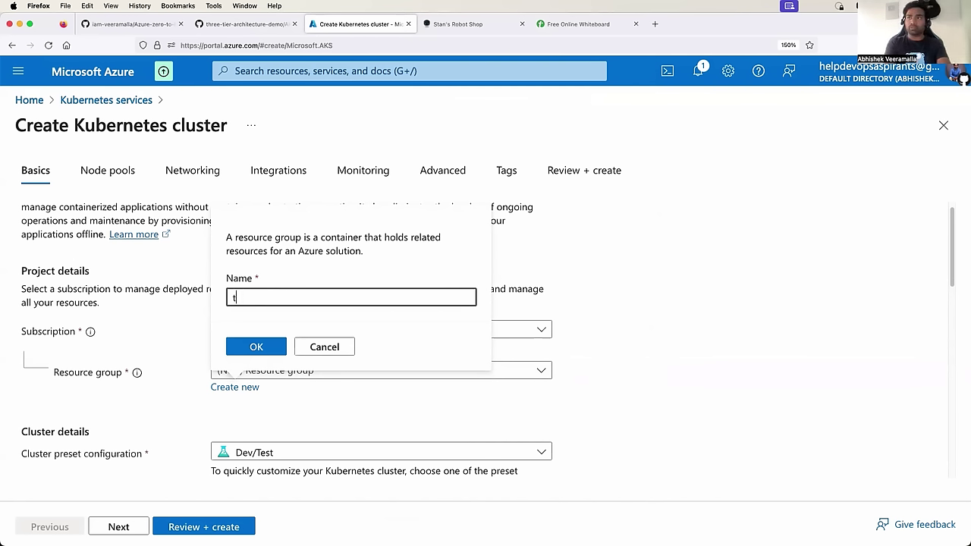
key(BackSpace)
text(eco)
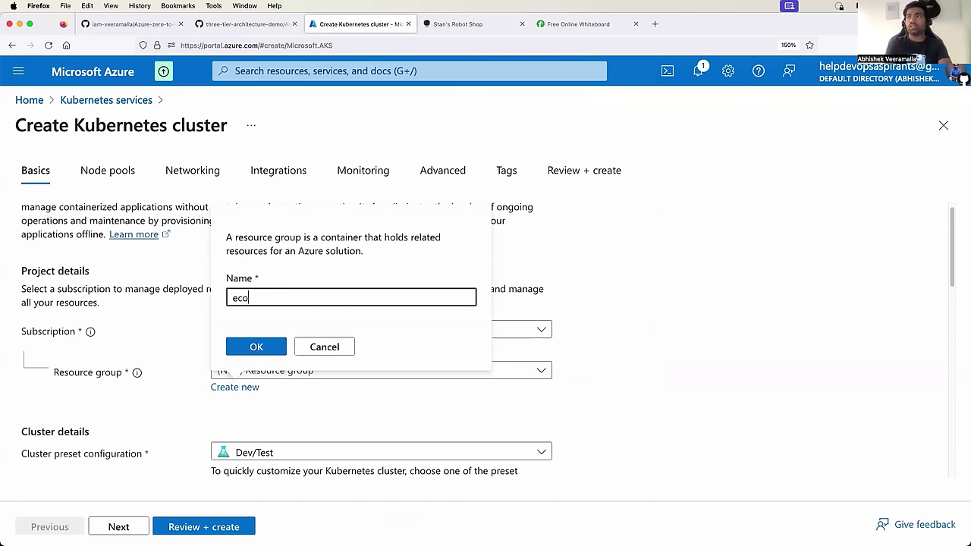
text(mmerce)
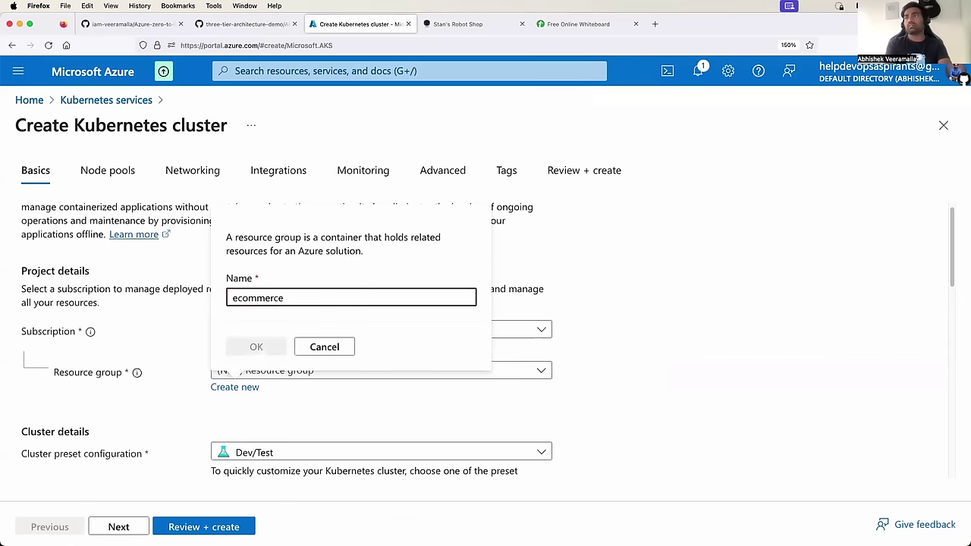
text(0)
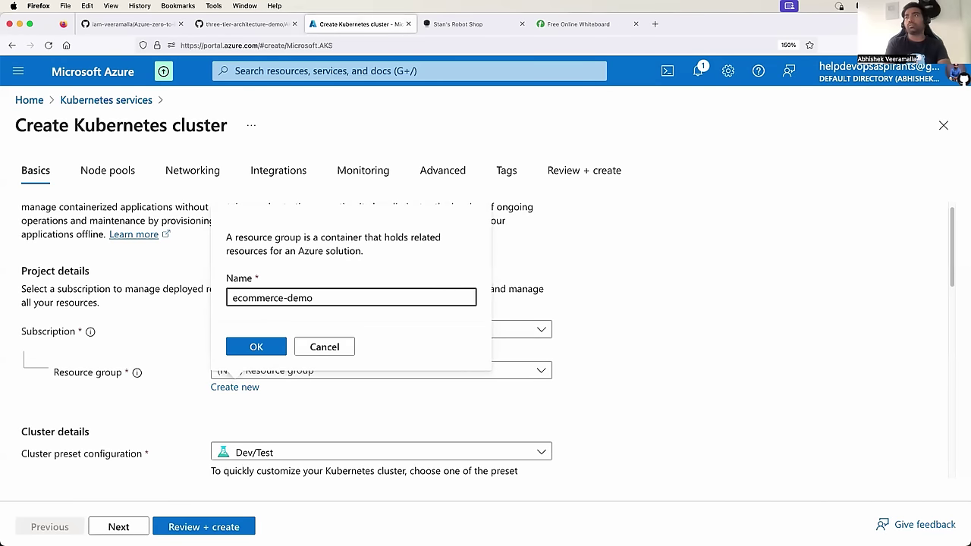
drag(313, 298, 203, 300)
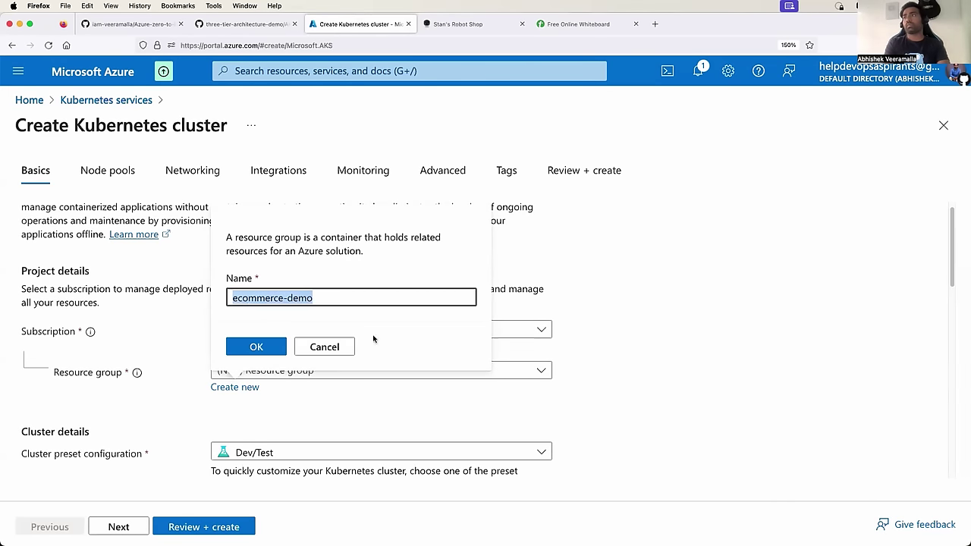
click(267, 348)
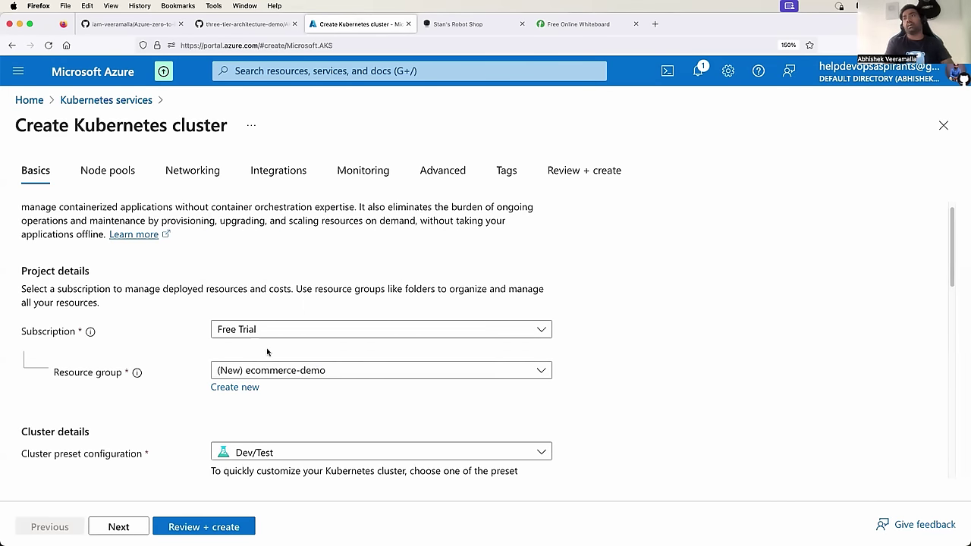
- Name the Kubernetes cluster "three-tier" in the cluster details
scroll(193, 355, down, 3)
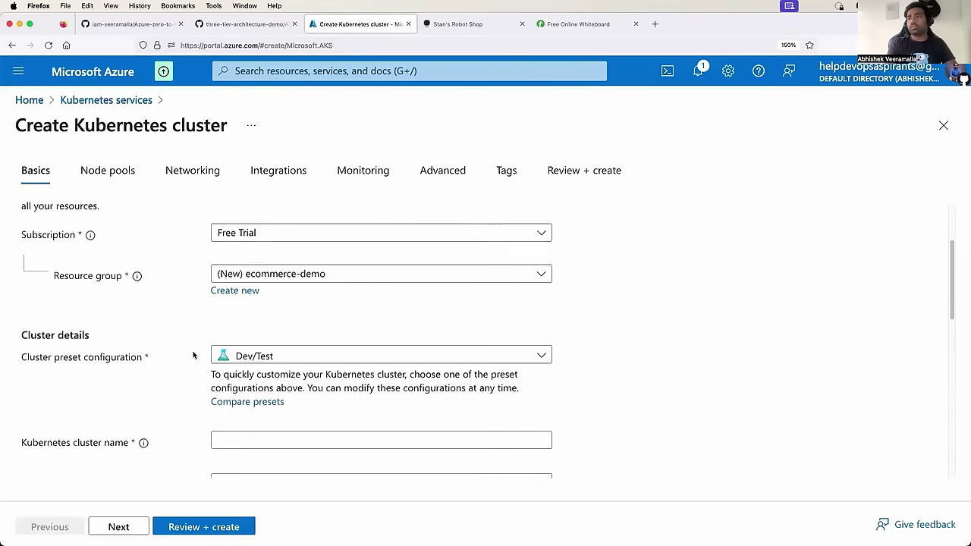
scroll(194, 355, up, 2)
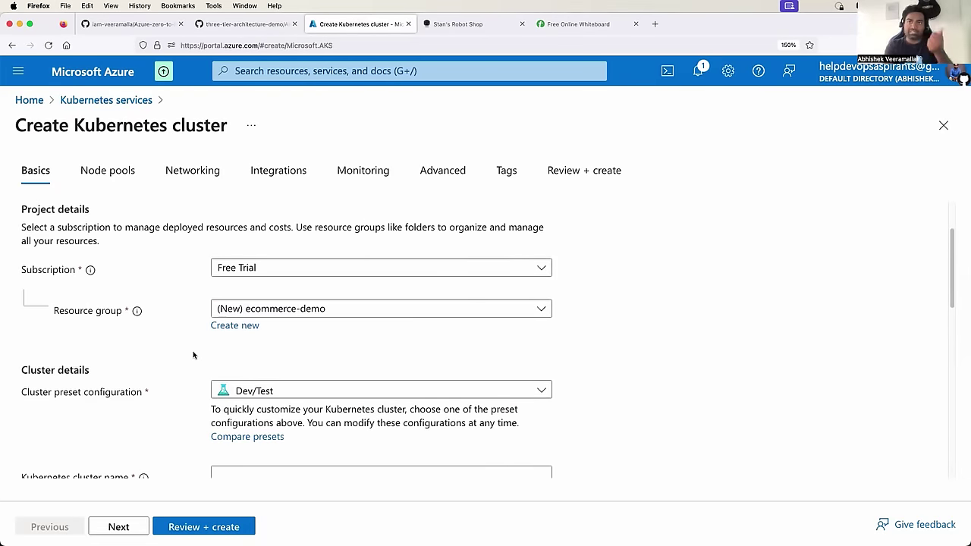
scroll(157, 390, down, 1)
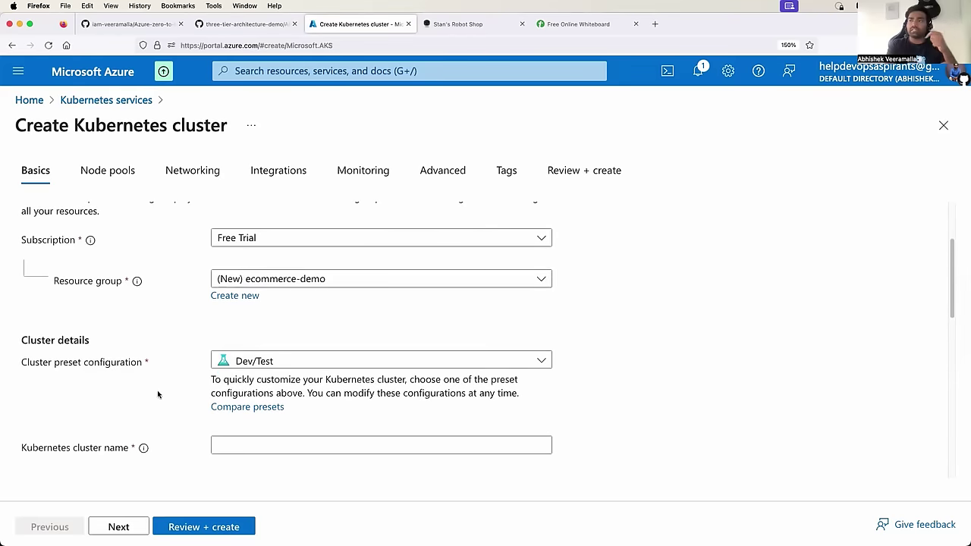
scroll(262, 366, down, 3)
scroll(261, 367, down, 2)
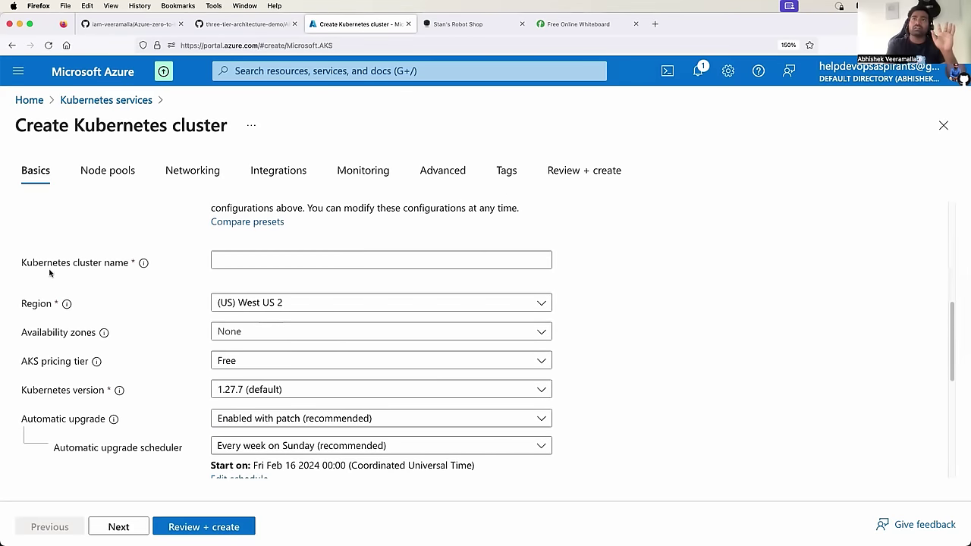
click(243, 259)
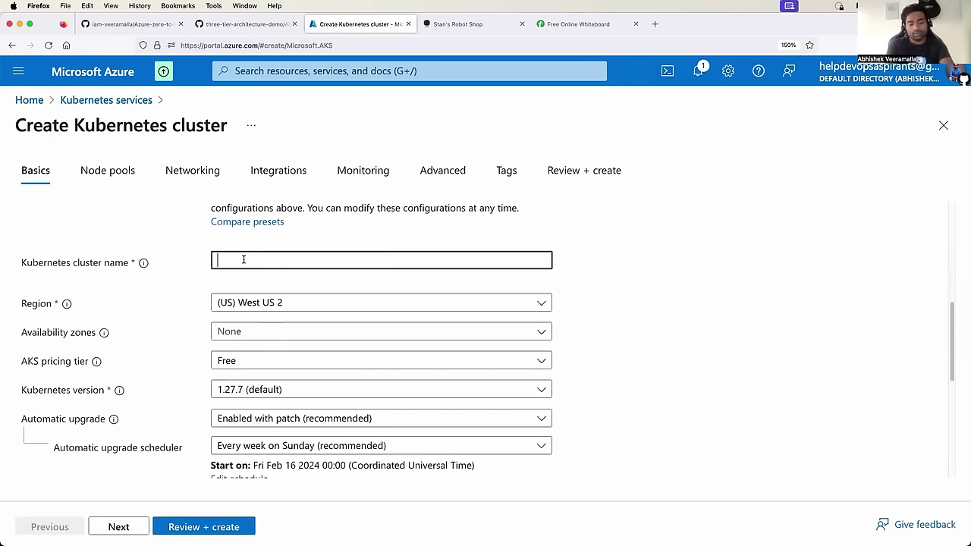
text(three-)
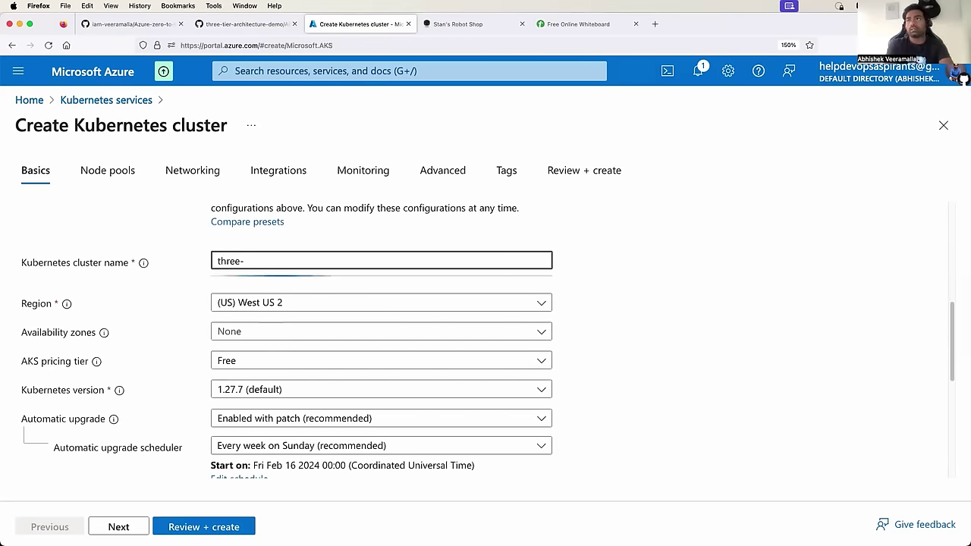
text(thier)
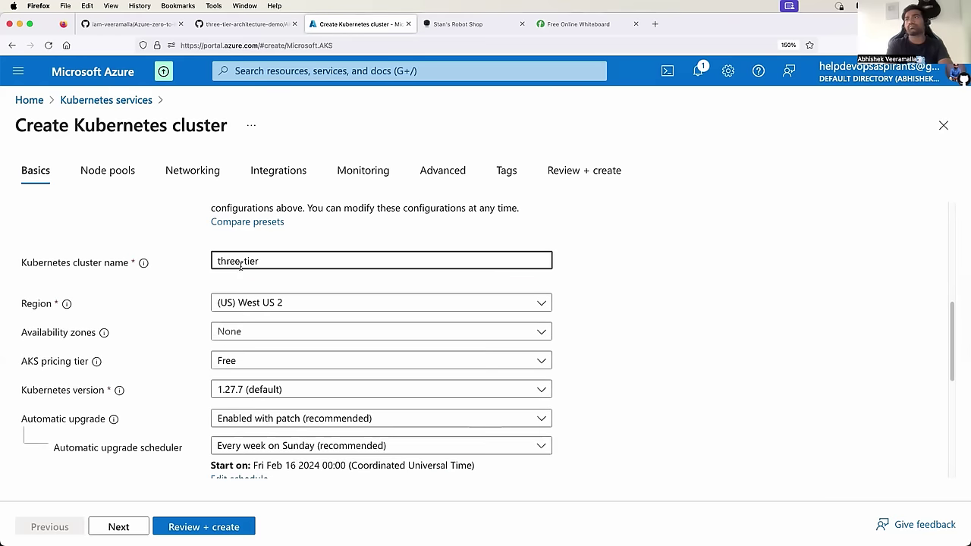
- Set the cluster's availability zones to Zone 1 and check the AKS pricing tier options, keeping Free
scroll(188, 284, down, 1)
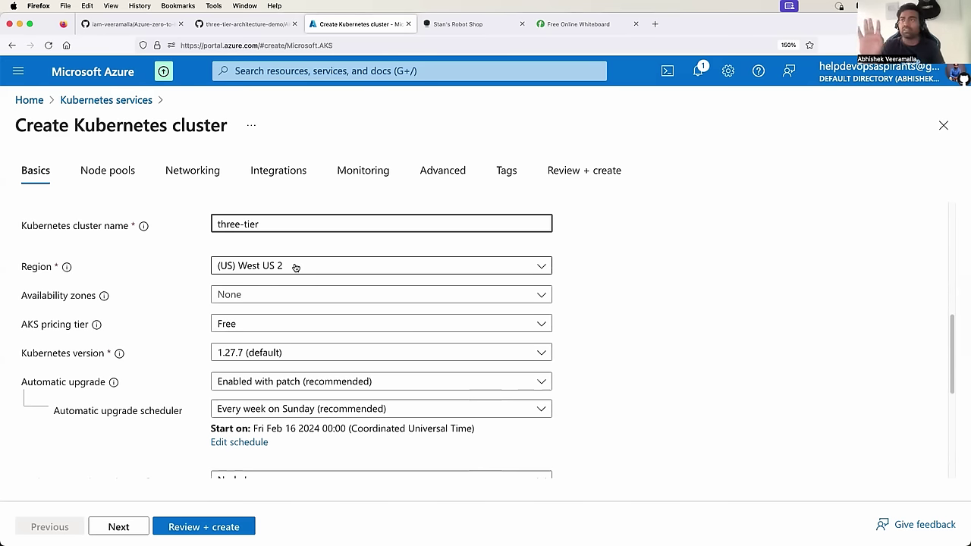
click(254, 295)
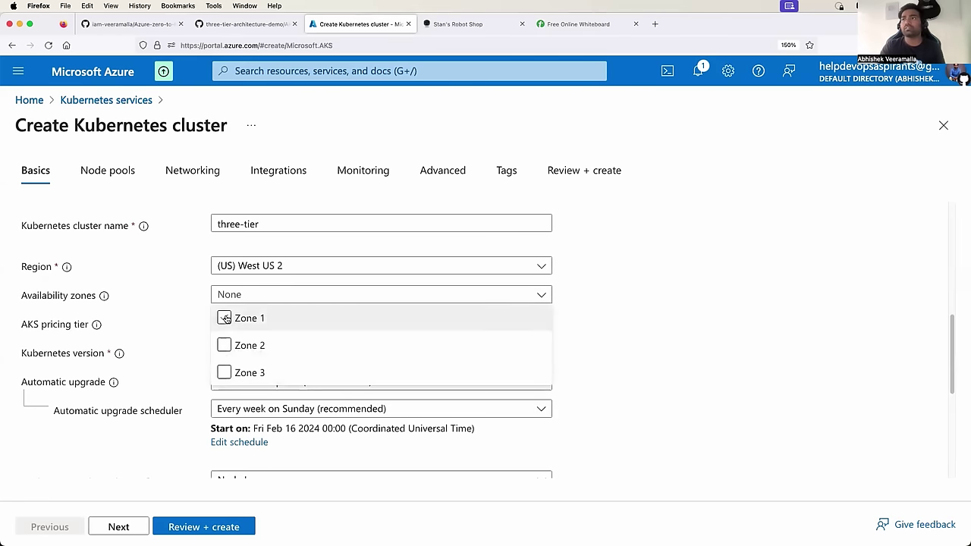
click(225, 319)
scroll(203, 332, down, 2)
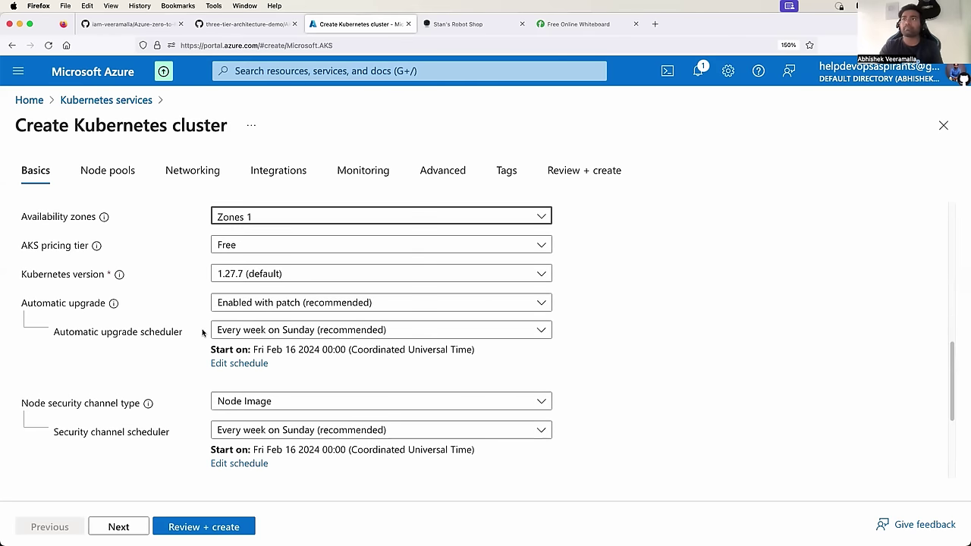
click(242, 242)
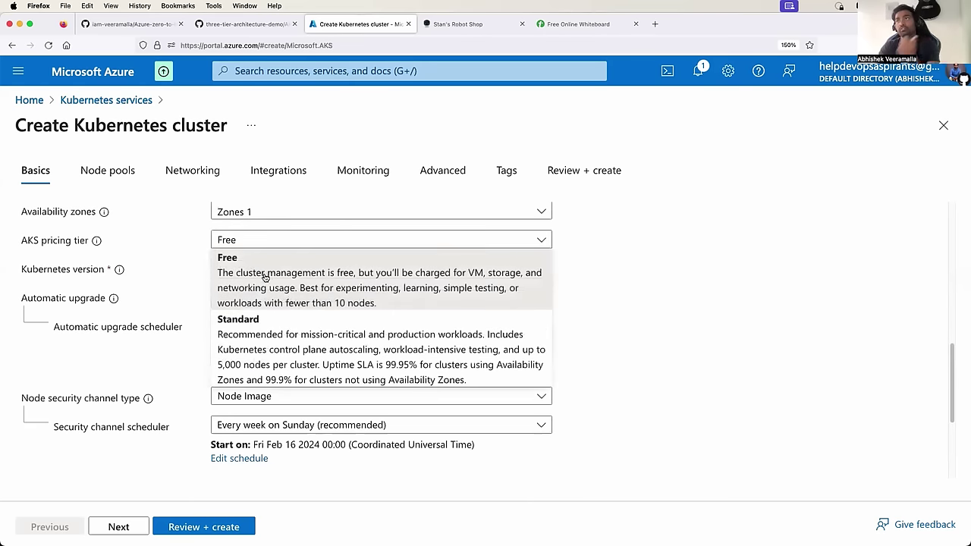
click(200, 279)
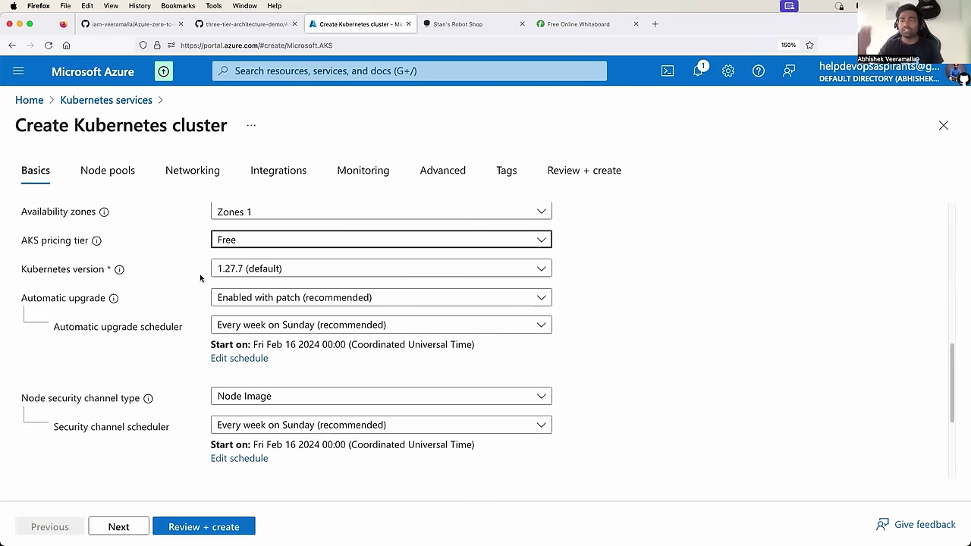
- Proceed from the basic cluster settings to the node pools and select the agentpool node pool
scroll(201, 278, down, 1)
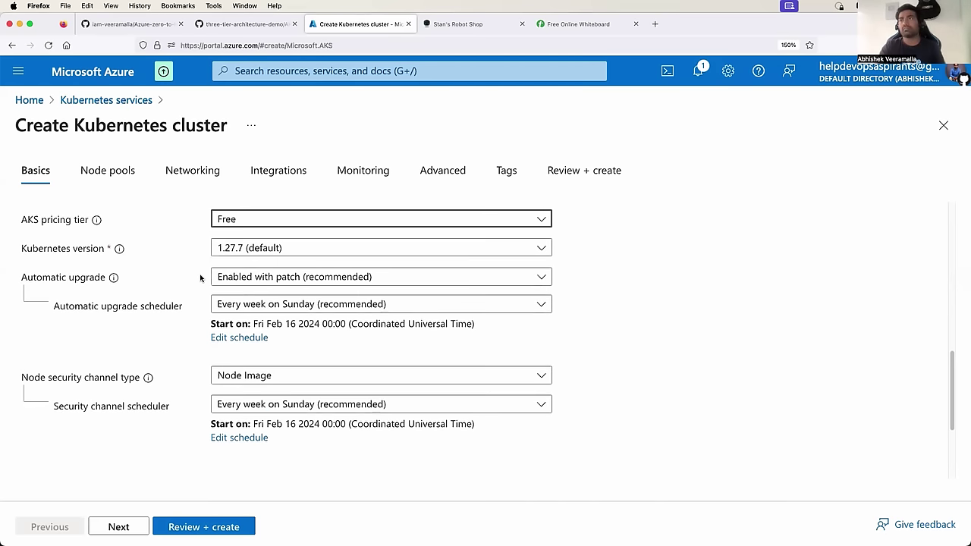
scroll(196, 259, down, 1)
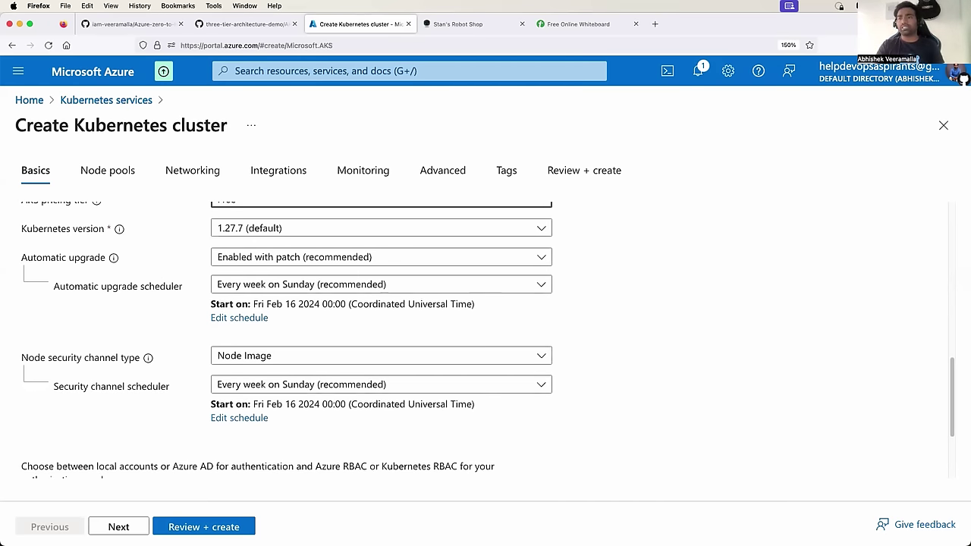
click(118, 527)
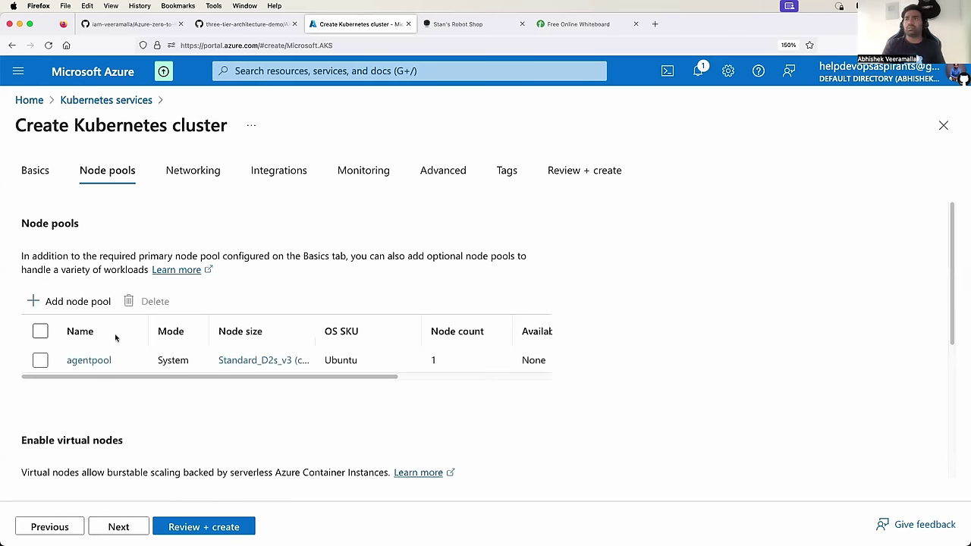
click(41, 361)
scroll(112, 391, down, 2)
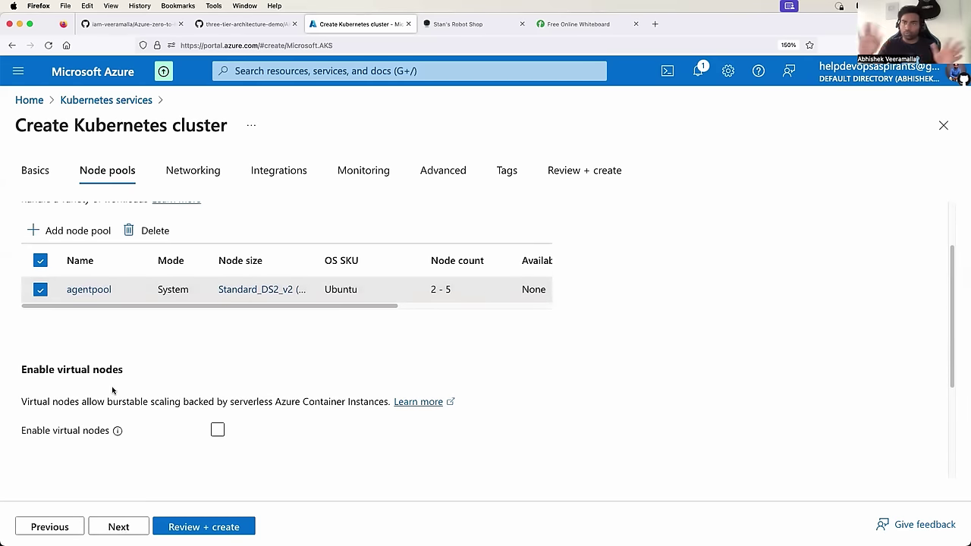
- Keep the remaining node pool settings at their defaults, review the cluster configuration and create the Kubernetes cluster
scroll(112, 391, down, 4)
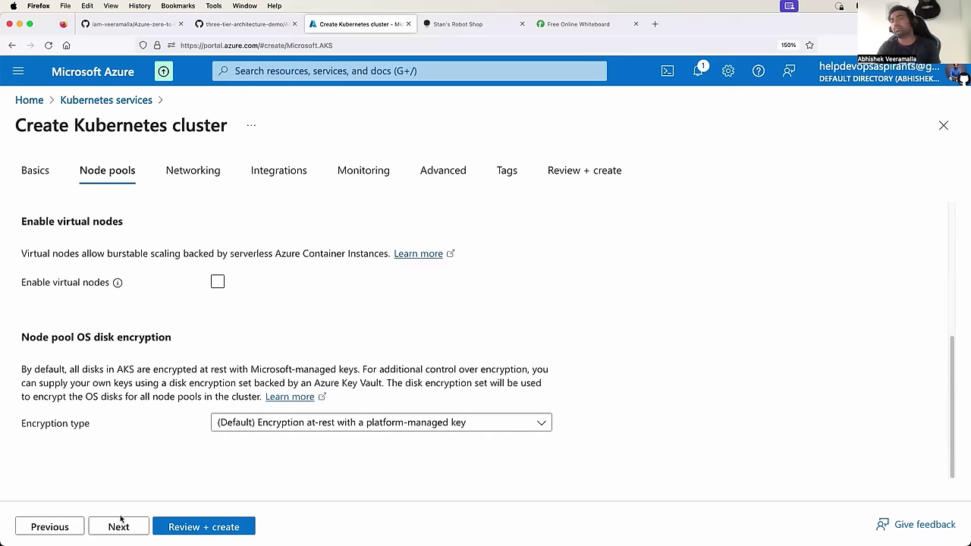
scroll(137, 258, up, 6)
scroll(136, 259, down, 6)
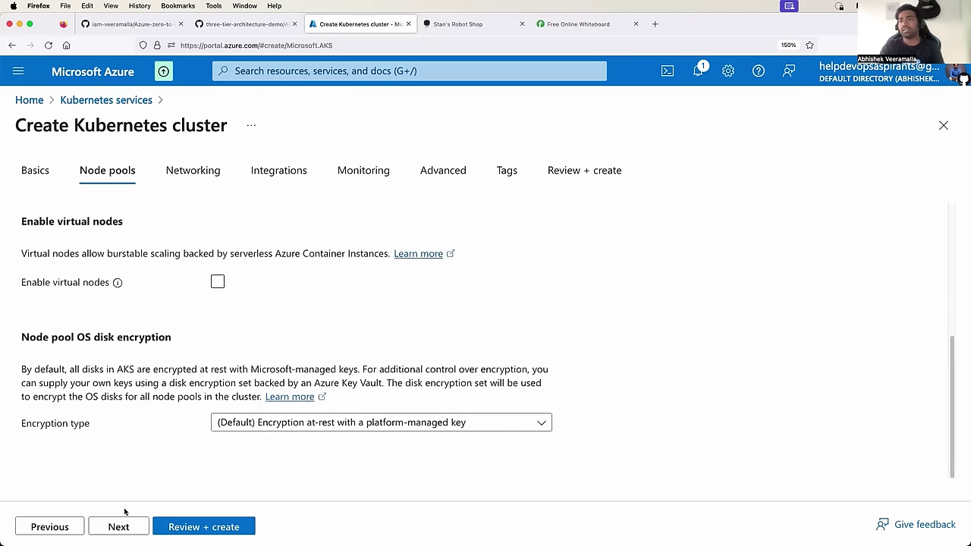
click(214, 529)
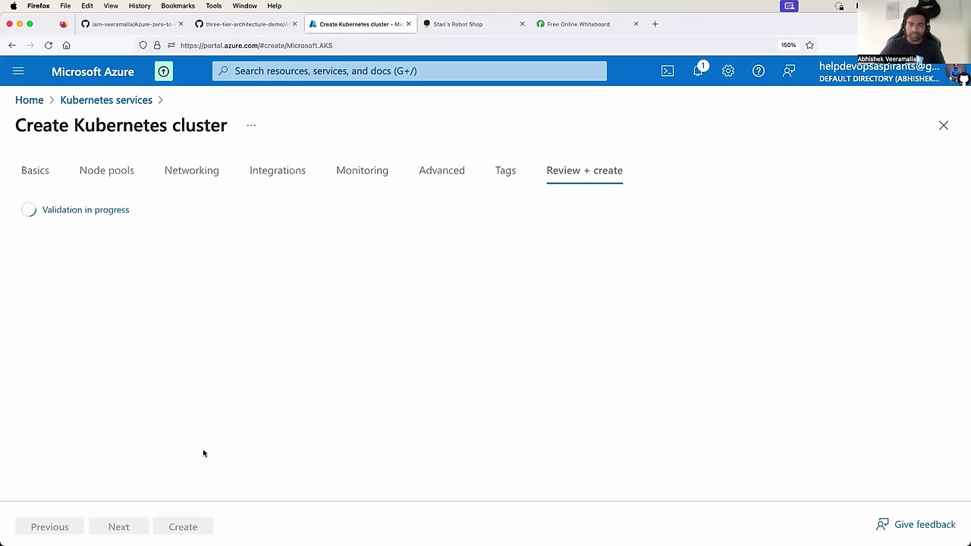
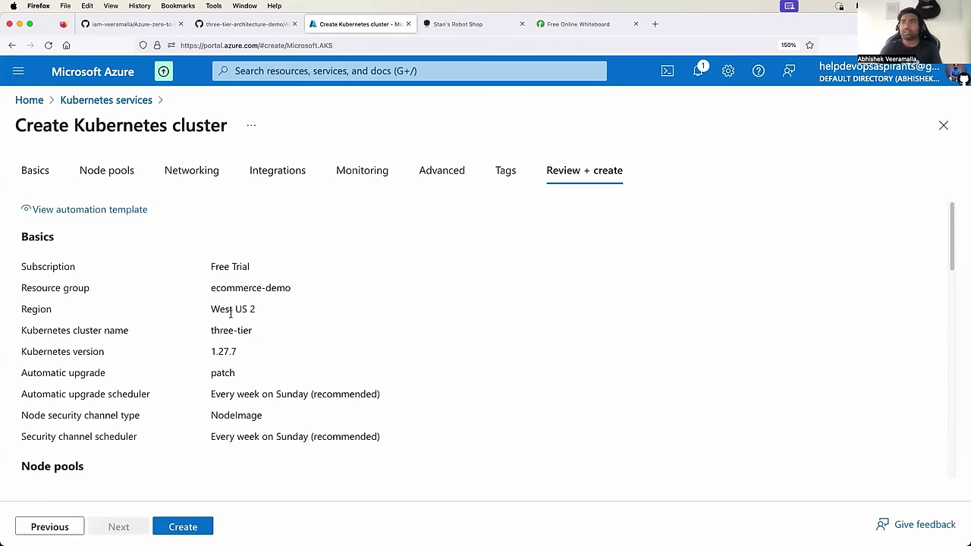
drag(225, 309, 271, 314)
click(187, 528)
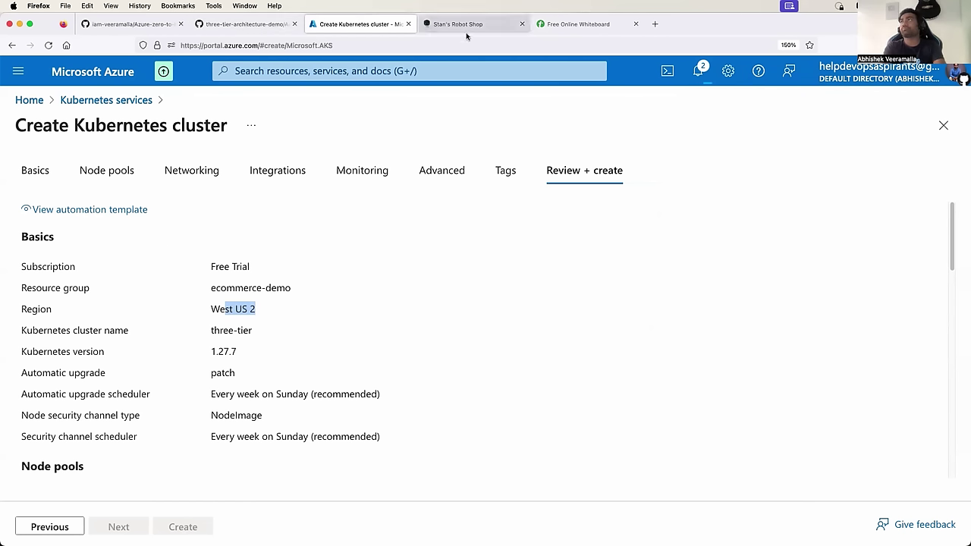
- Switch to the online whiteboard and clear everything drawn on the board
click(566, 26)
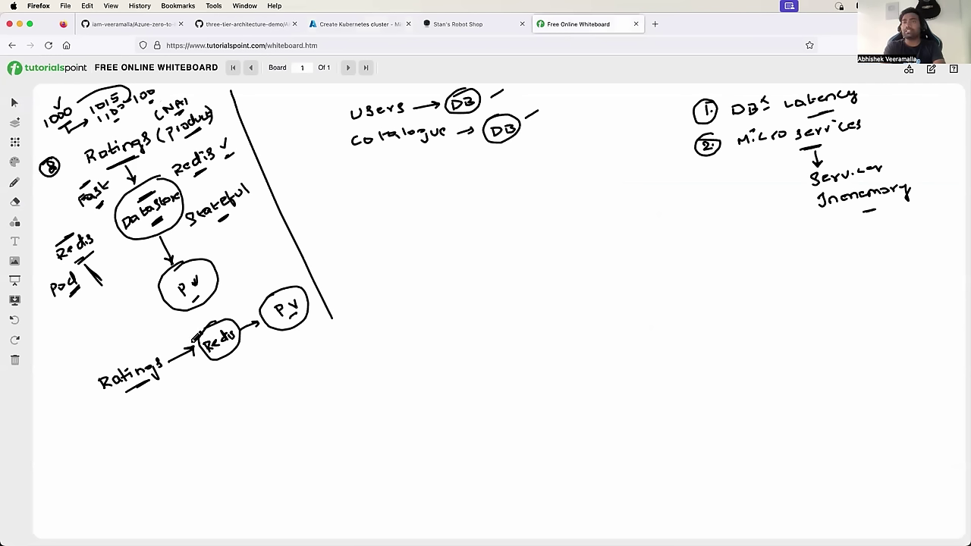
click(16, 361)
click(466, 334)
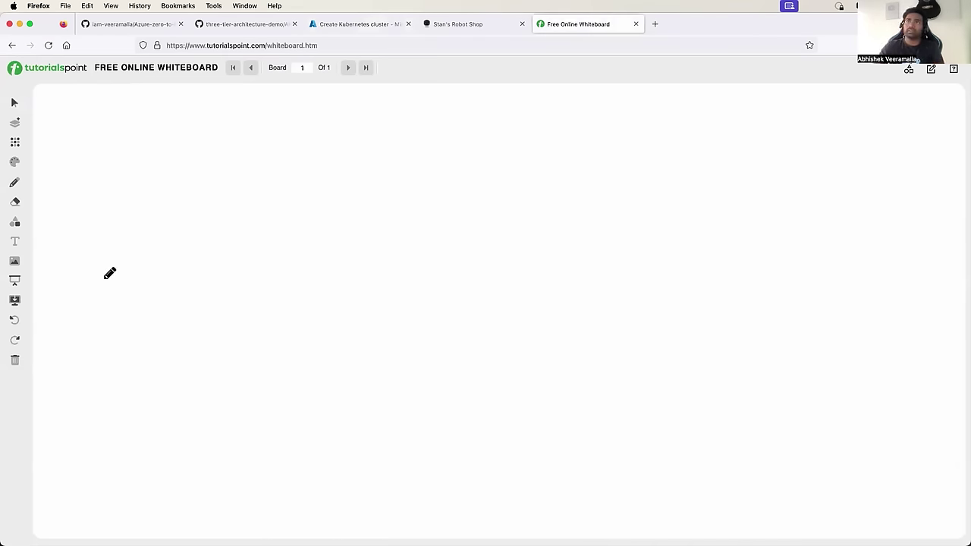
- Handwrite "Micro services" on the empty board, underline and circle it, and draw an arrow leading out of it
mouse_move(122, 209)
mouse_down()
mouse_move(165, 184)
mouse_move(152, 220)
mouse_move(200, 194)
mouse_up()
drag(160, 233, 173, 226)
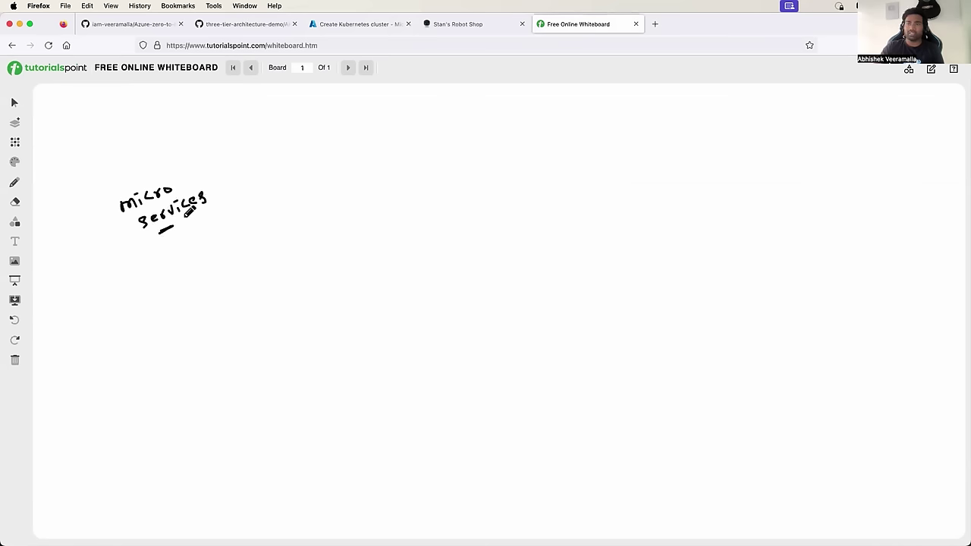
mouse_move(183, 169)
mouse_down()
mouse_move(119, 212)
mouse_move(178, 228)
mouse_move(217, 190)
mouse_move(196, 169)
mouse_move(266, 182)
mouse_up()
drag(257, 178, 257, 187)
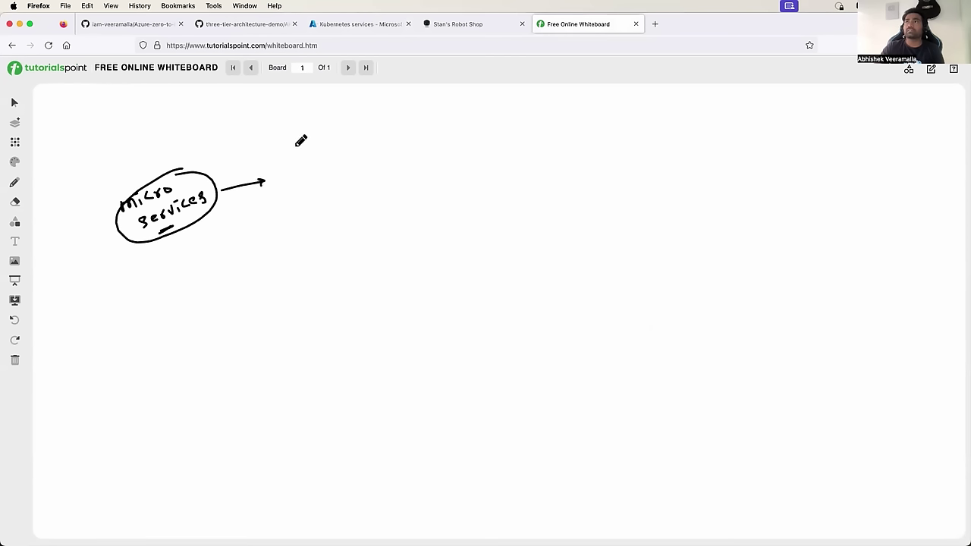
- Add a circled "Container" at the arrow's end, label it "Dockerfile" above, and draw an arrow onward from it
mouse_move(296, 146)
mouse_down()
mouse_move(305, 194)
mouse_move(351, 150)
mouse_move(296, 146)
mouse_move(282, 179)
mouse_move(354, 154)
mouse_up()
drag(312, 181, 323, 179)
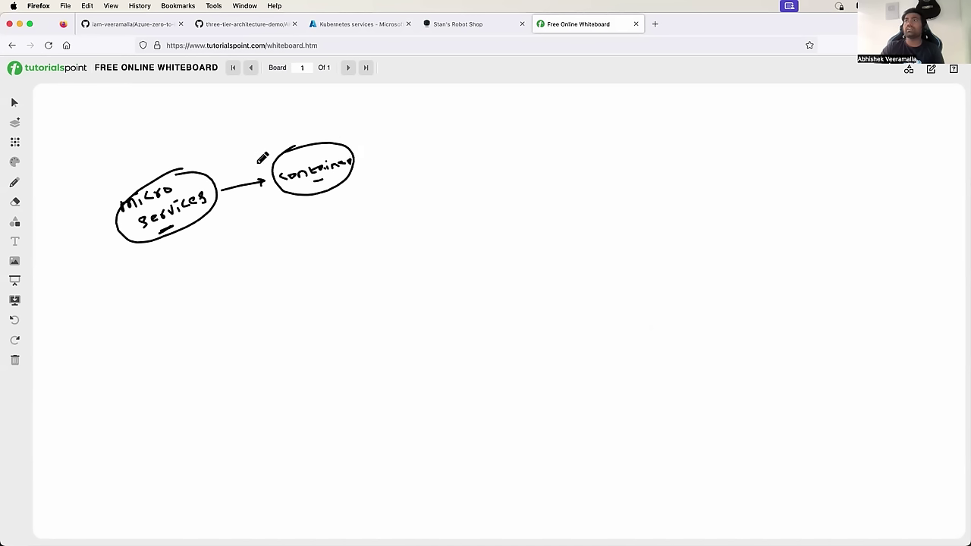
drag(257, 148, 335, 119)
drag(360, 162, 406, 155)
drag(396, 151, 400, 161)
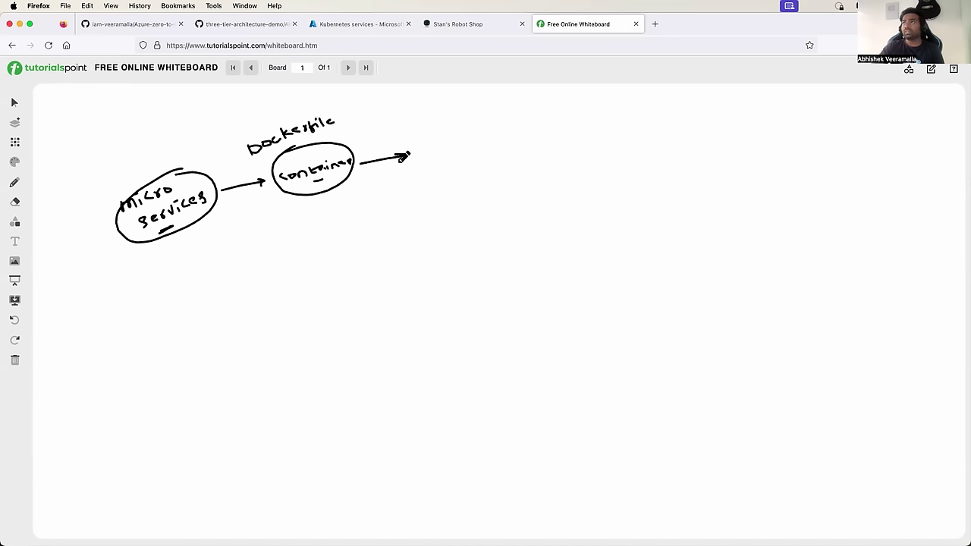
- Extend the flow with circled "K8s manifests", "Helm" and "AKS" stages connected by arrows
mouse_move(439, 127)
mouse_down()
mouse_move(413, 155)
mouse_move(495, 137)
mouse_move(437, 127)
mouse_move(437, 150)
mouse_up()
mouse_move(444, 138)
mouse_down()
mouse_move(440, 146)
mouse_move(459, 142)
mouse_move(432, 161)
mouse_move(439, 166)
mouse_move(460, 146)
mouse_move(530, 136)
mouse_up()
mouse_move(521, 133)
mouse_down()
mouse_move(581, 148)
mouse_move(563, 111)
mouse_move(552, 141)
mouse_move(578, 126)
mouse_move(606, 135)
mouse_move(595, 141)
mouse_move(704, 113)
mouse_move(675, 100)
mouse_up()
mouse_move(658, 129)
mouse_down()
mouse_move(666, 114)
mouse_move(674, 127)
mouse_up()
drag(662, 123, 675, 127)
drag(683, 114, 684, 126)
drag(687, 114, 678, 131)
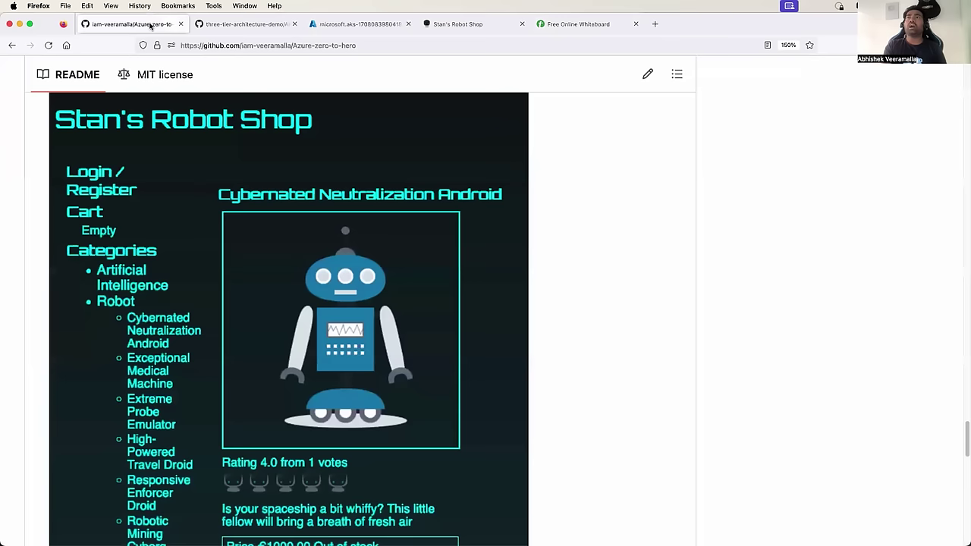
- Return to the three-tier-architecture-demo repository on GitHub and go from the AKS/helm folder to its root page
click(151, 24)
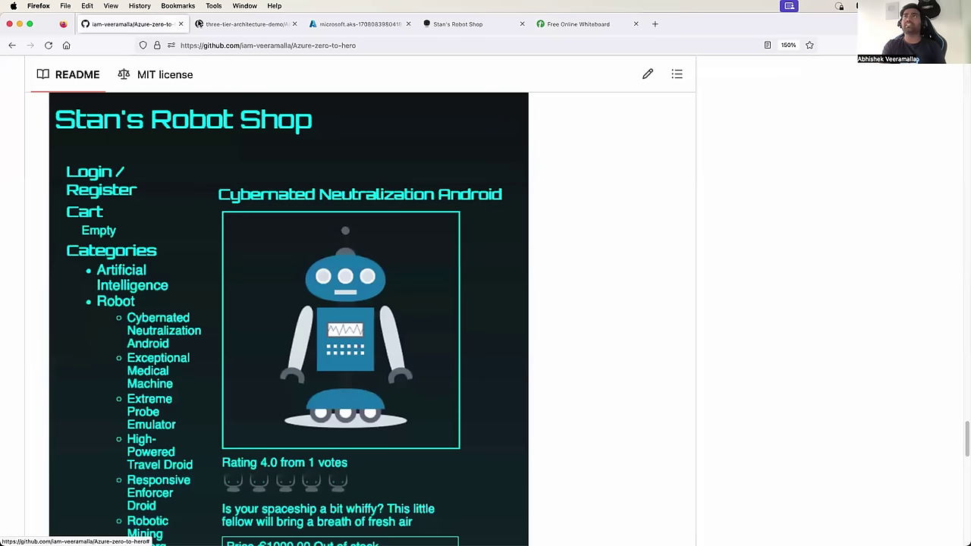
click(244, 27)
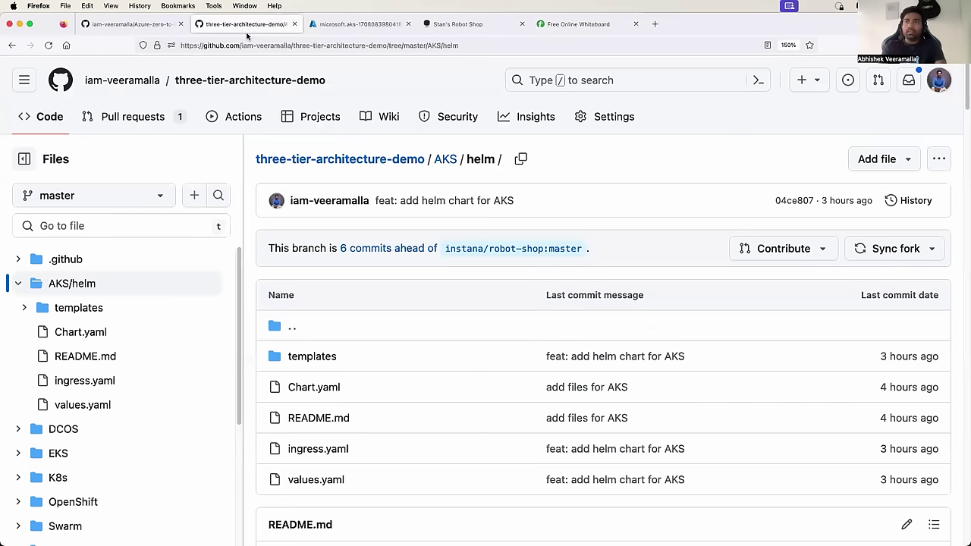
click(21, 285)
scroll(114, 326, down, 5)
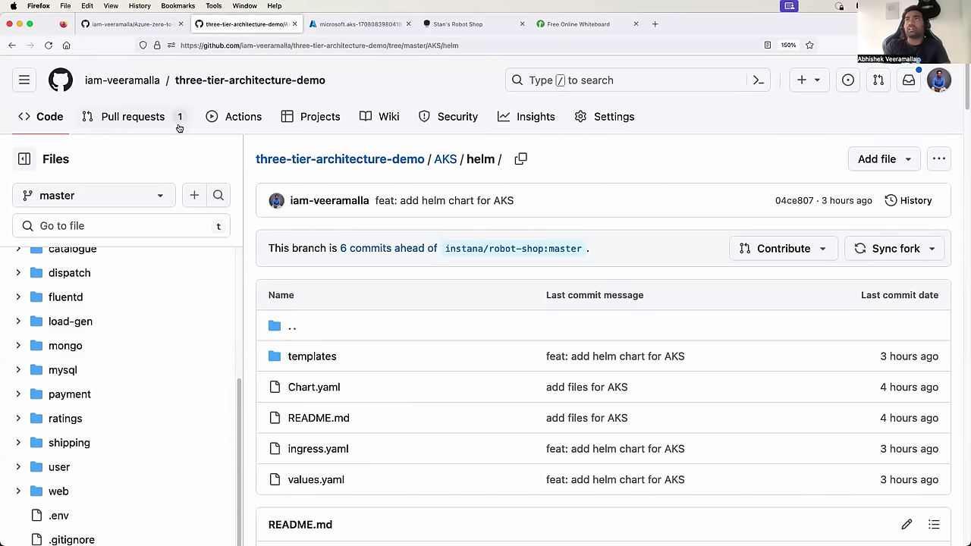
click(233, 85)
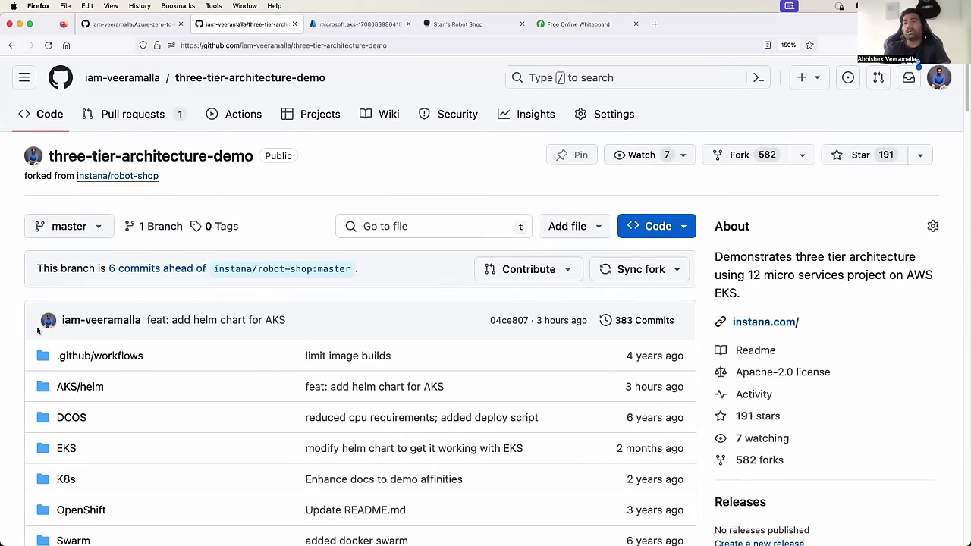
- Look through the microservice folders in the repository root and open the Dockerfile in the cart folder
scroll(37, 331, down, 5)
scroll(38, 331, down, 1)
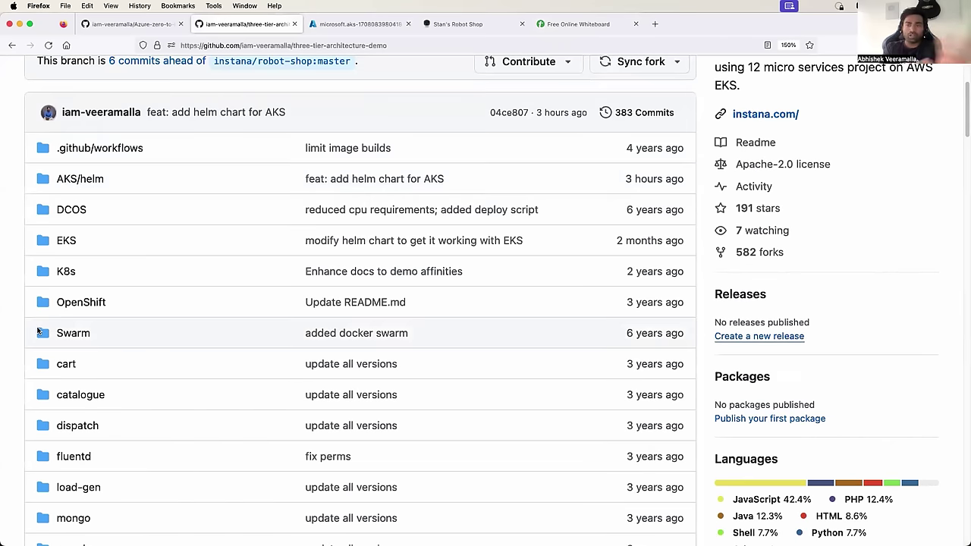
scroll(38, 331, down, 4)
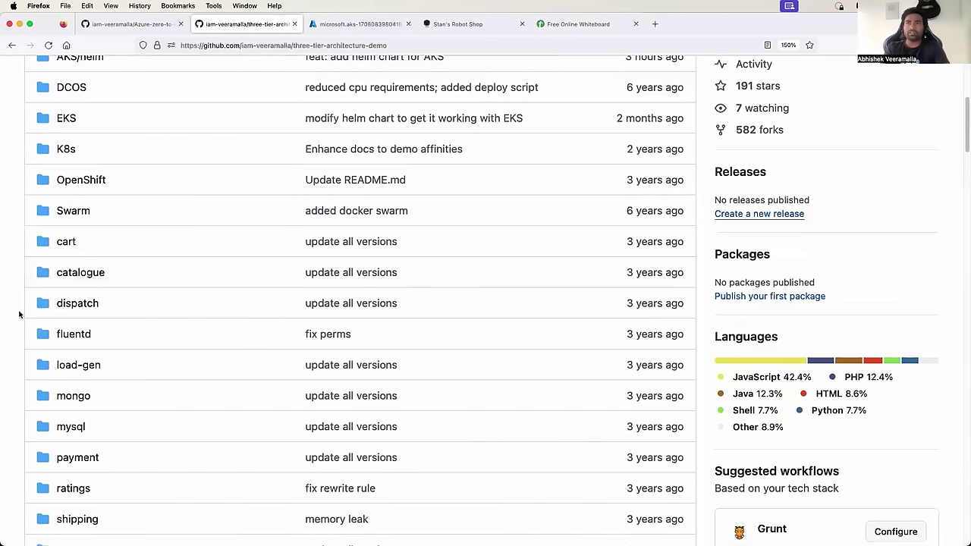
scroll(19, 314, up, 1)
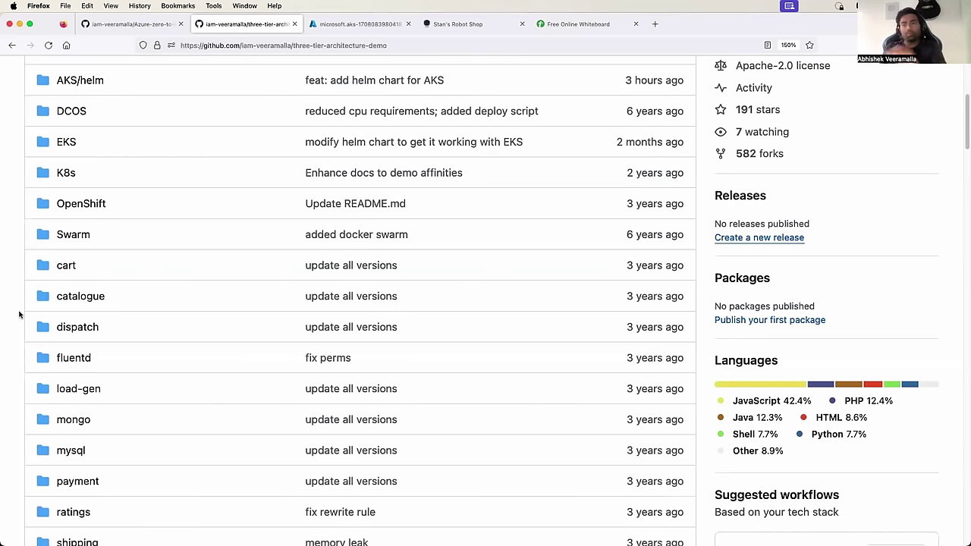
scroll(26, 256, up, 1)
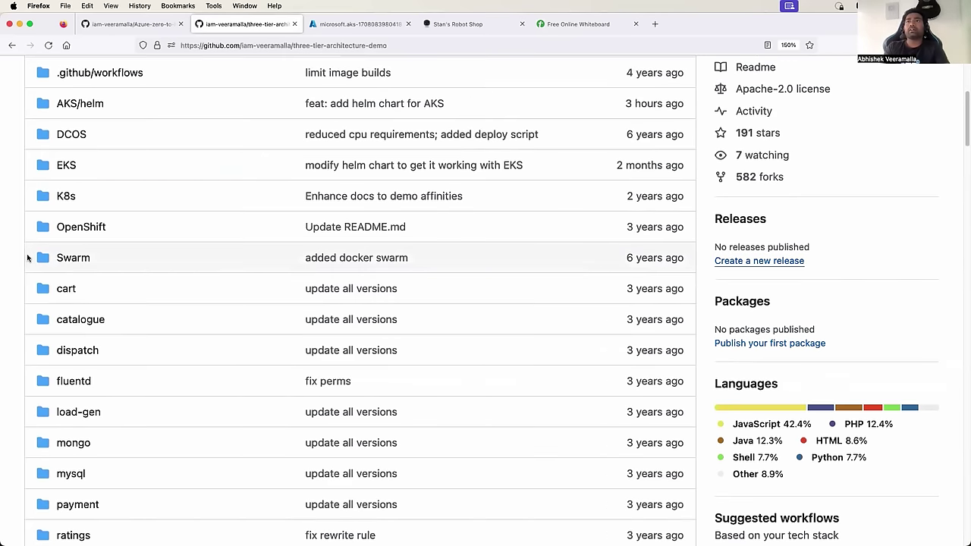
scroll(28, 258, up, 1)
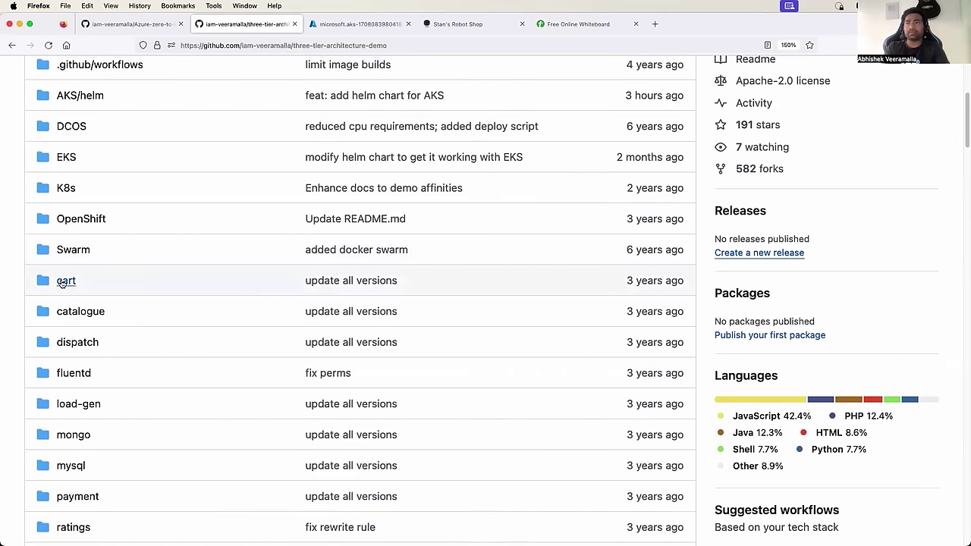
click(66, 280)
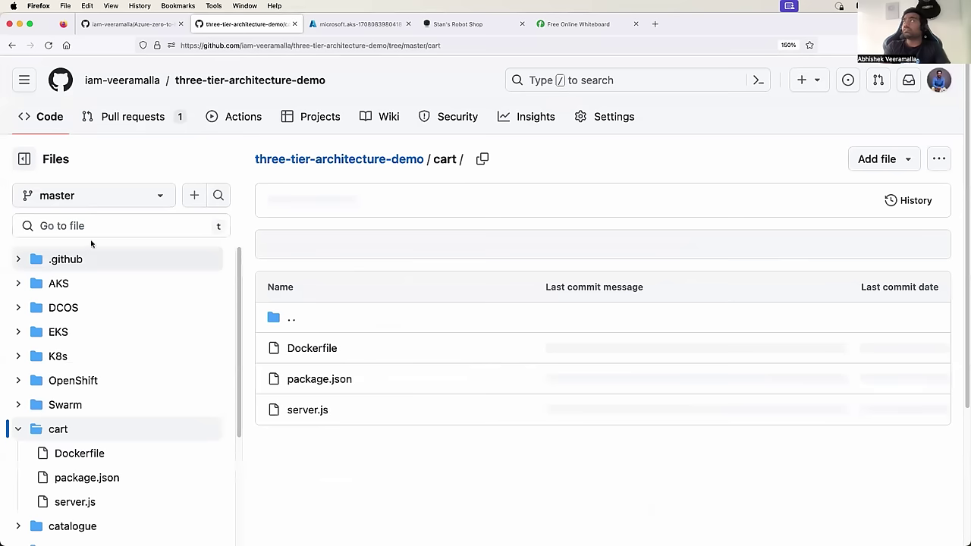
scroll(317, 361, down, 2)
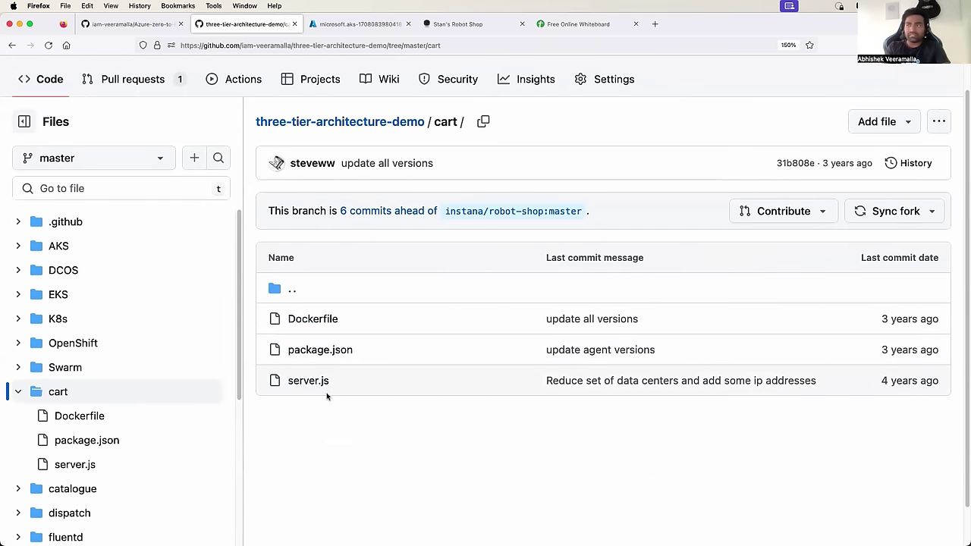
click(329, 321)
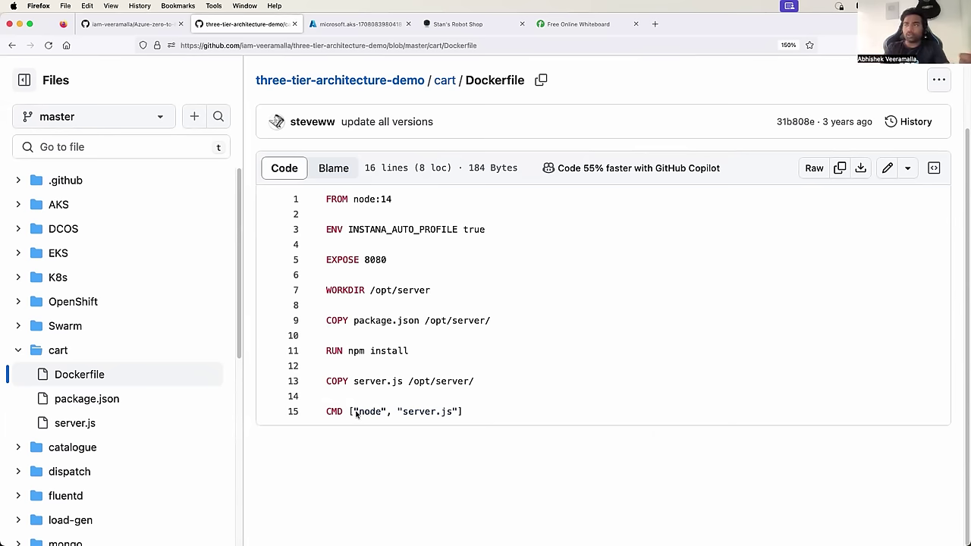
- Highlight the Dockerfile's CMD ["node", "server.js"] line and its FROM node:14 line to examine them
drag(355, 413, 452, 415)
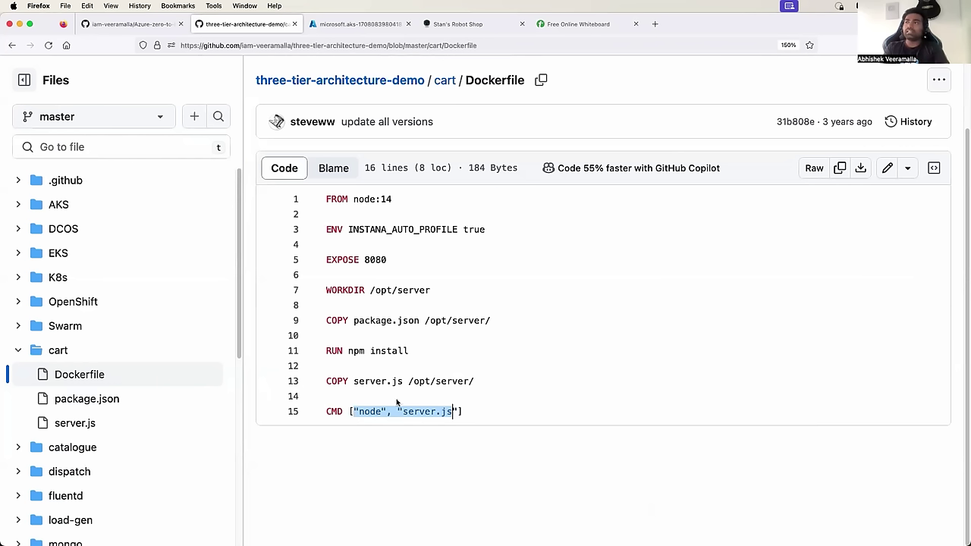
drag(327, 413, 464, 412)
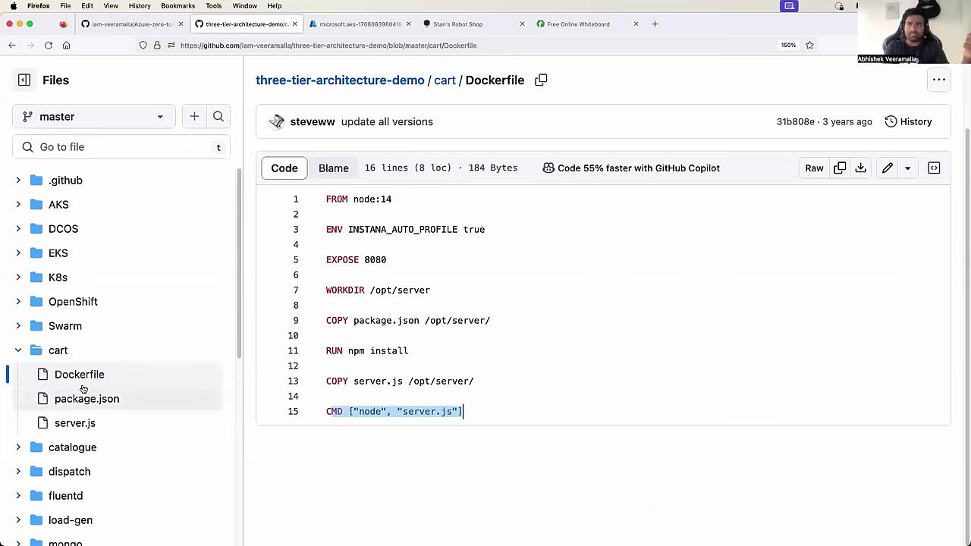
drag(337, 198, 393, 198)
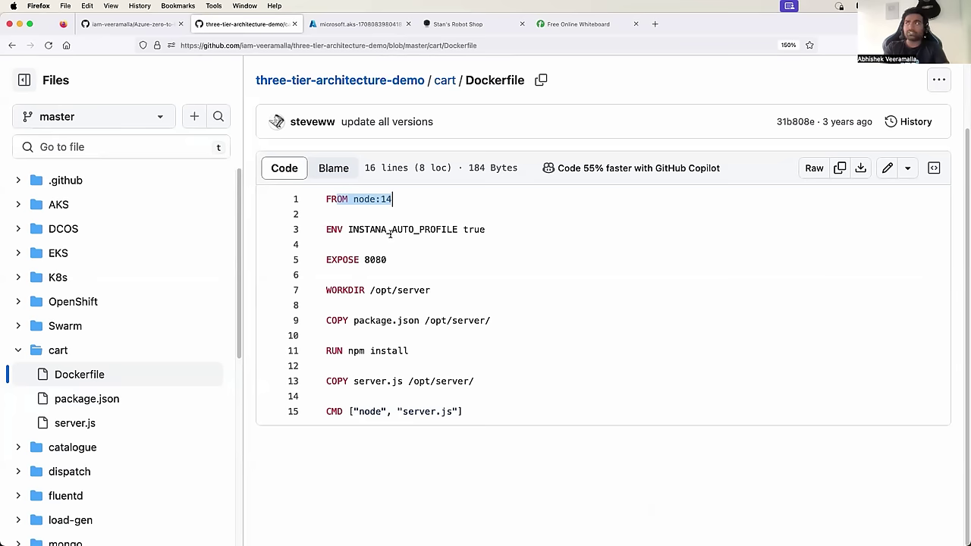
- Highlight the ENV INSTANA_AUTO_PROFILE true line in the cart Dockerfile and compare it with the deployment flow on the whiteboard
drag(326, 228, 538, 226)
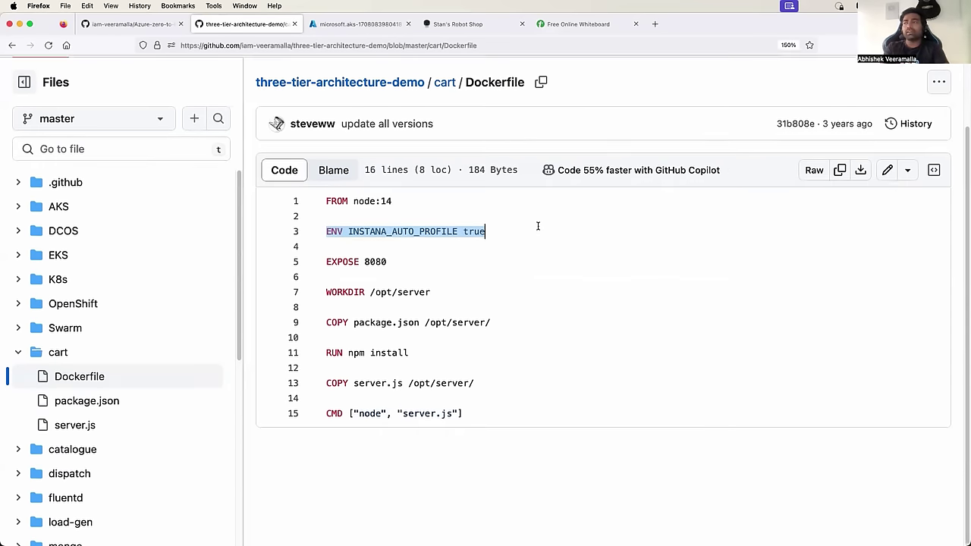
scroll(538, 226, up, 2)
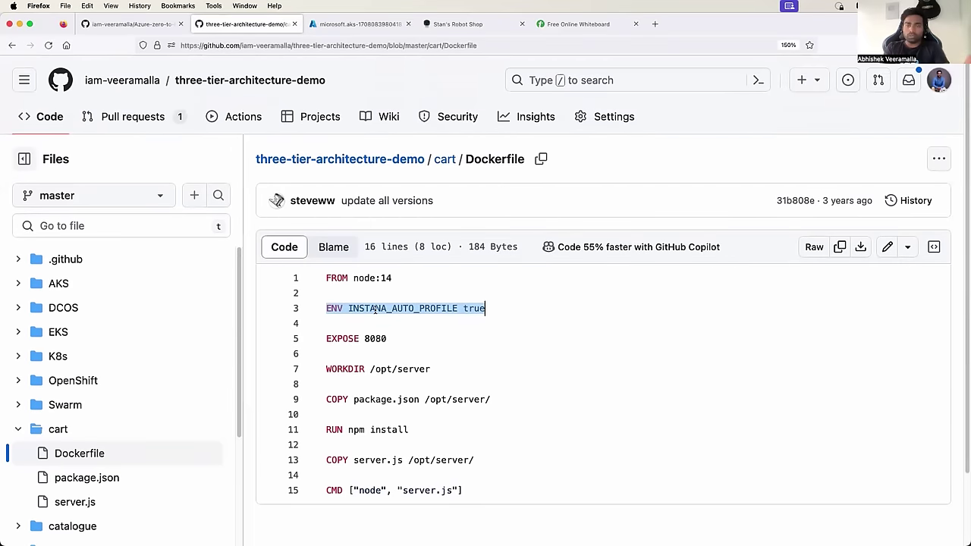
click(327, 308)
drag(327, 308, 531, 306)
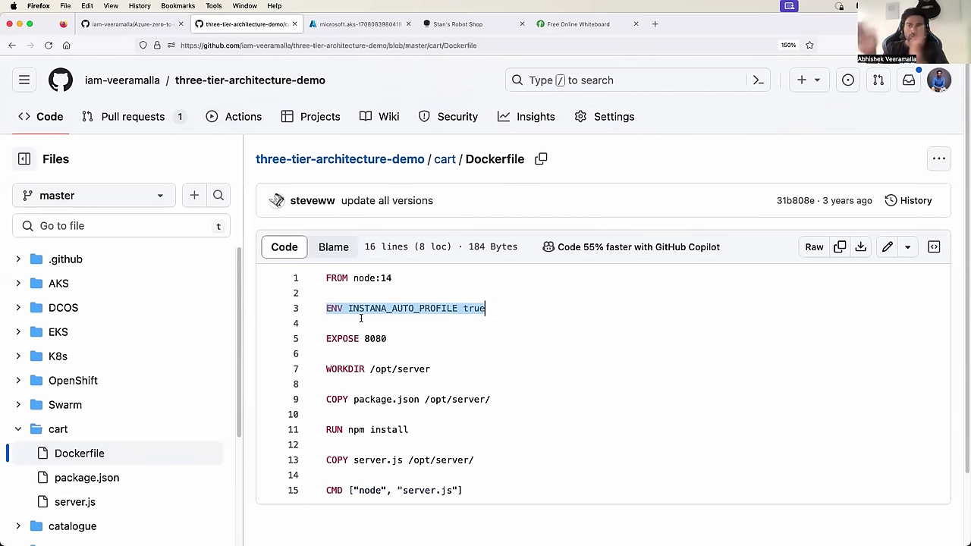
click(573, 23)
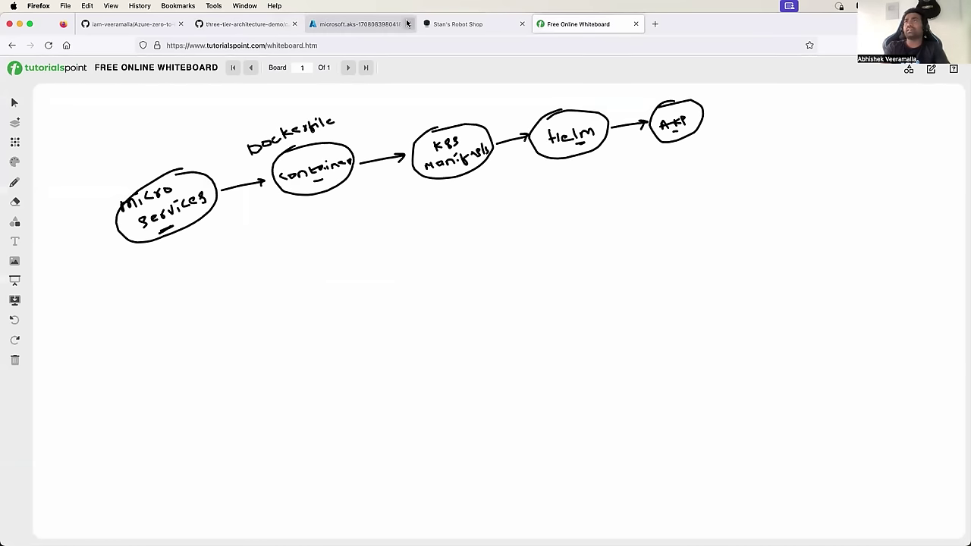
click(240, 25)
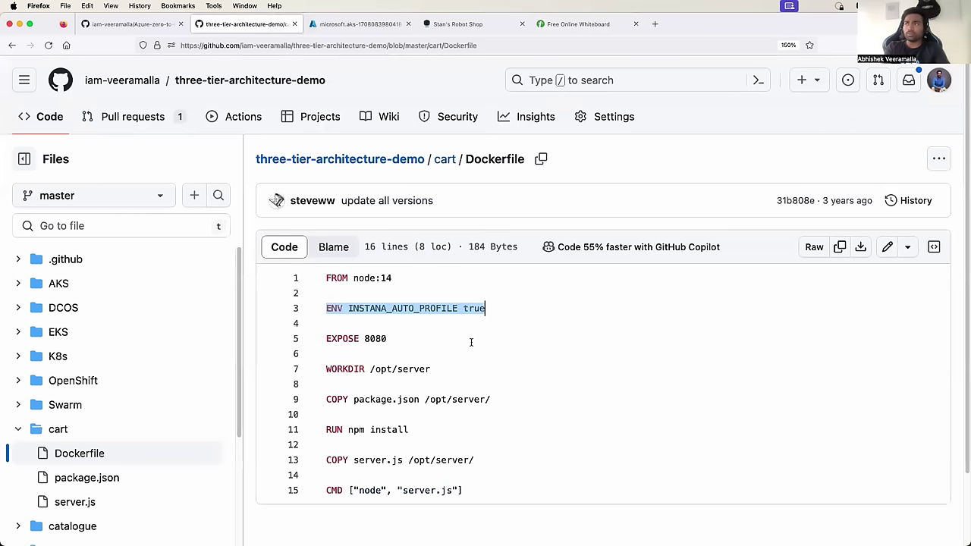
click(496, 309)
drag(487, 309, 318, 311)
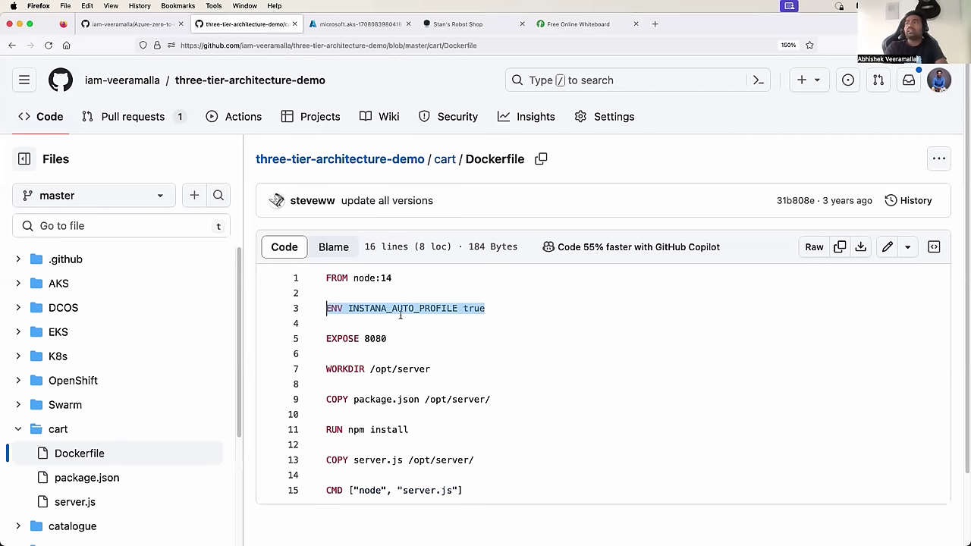
- Highlight the EXPOSE 8080 line and the WORKDIR /opt/server line in the cart Dockerfile to examine them
drag(327, 339, 393, 339)
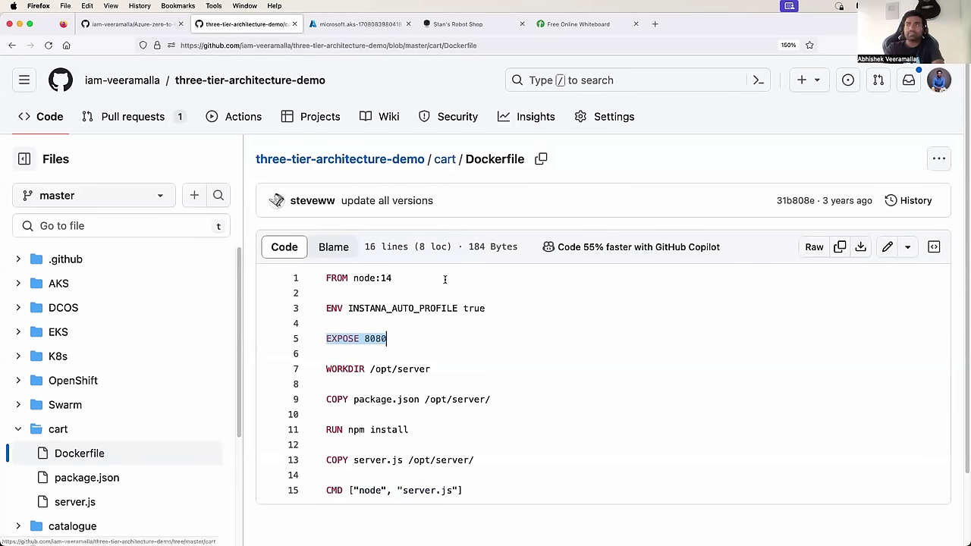
drag(342, 370, 429, 369)
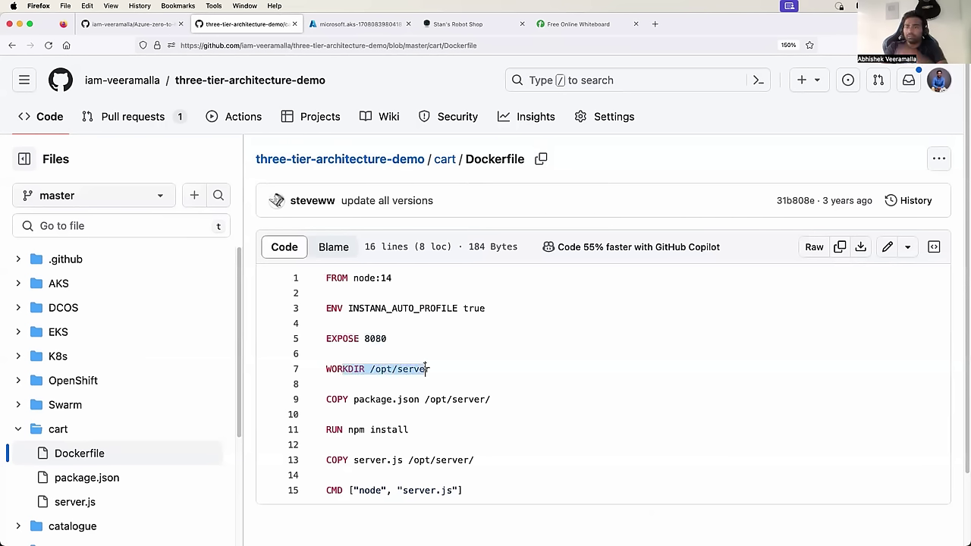
double_click(346, 369)
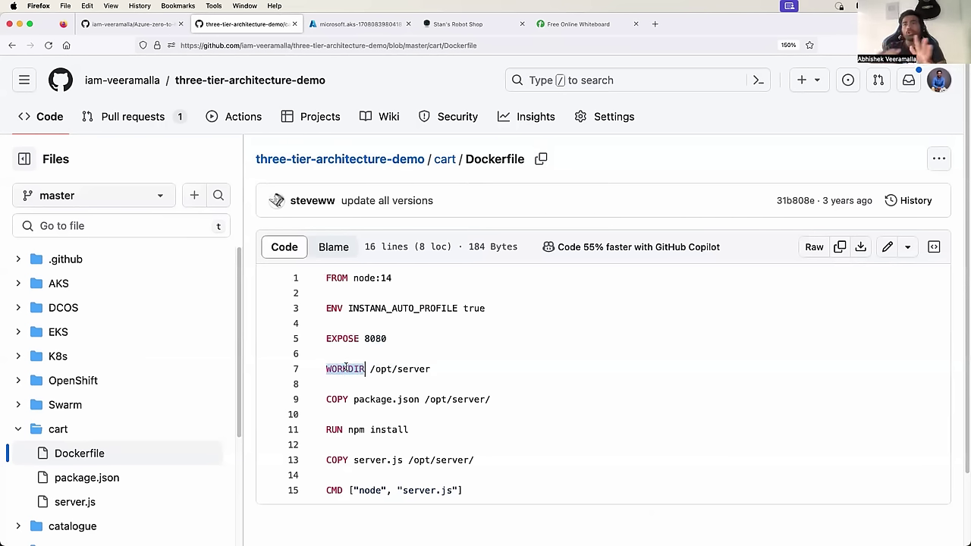
- Compare the WORKDIR /opt/server line with the COPY, RUN and CMD instructions below it by highlighting them
drag(337, 400, 396, 494)
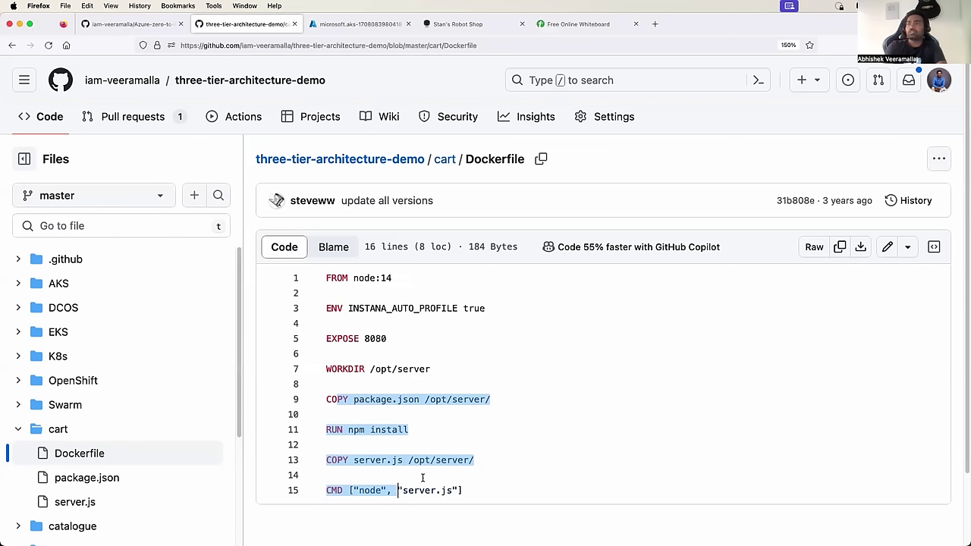
double_click(331, 369)
shift+click(429, 368)
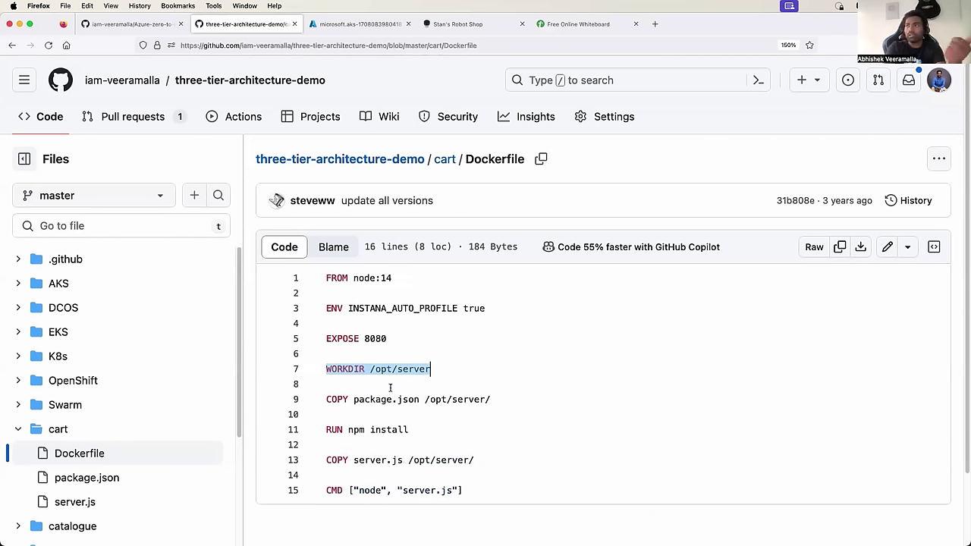
double_click(353, 369)
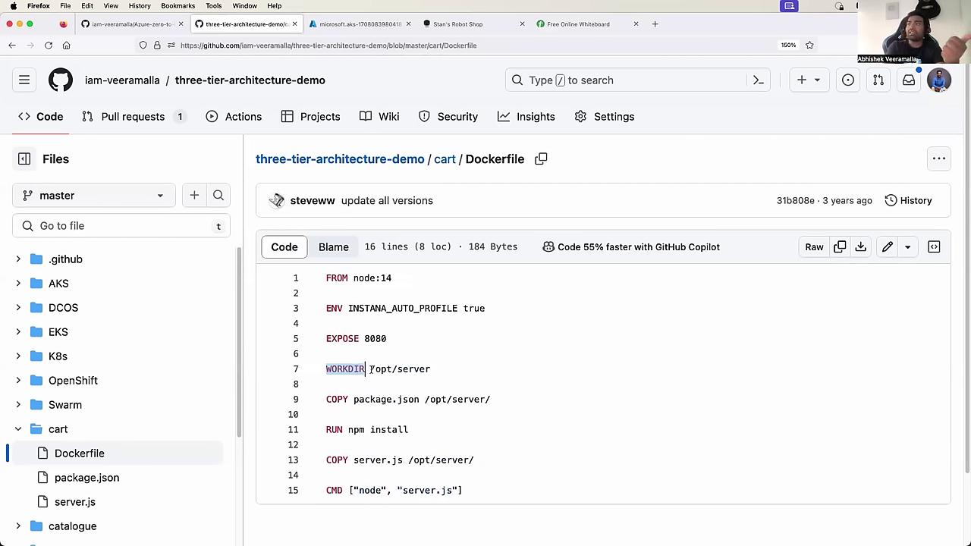
drag(369, 369, 441, 370)
drag(347, 399, 327, 475)
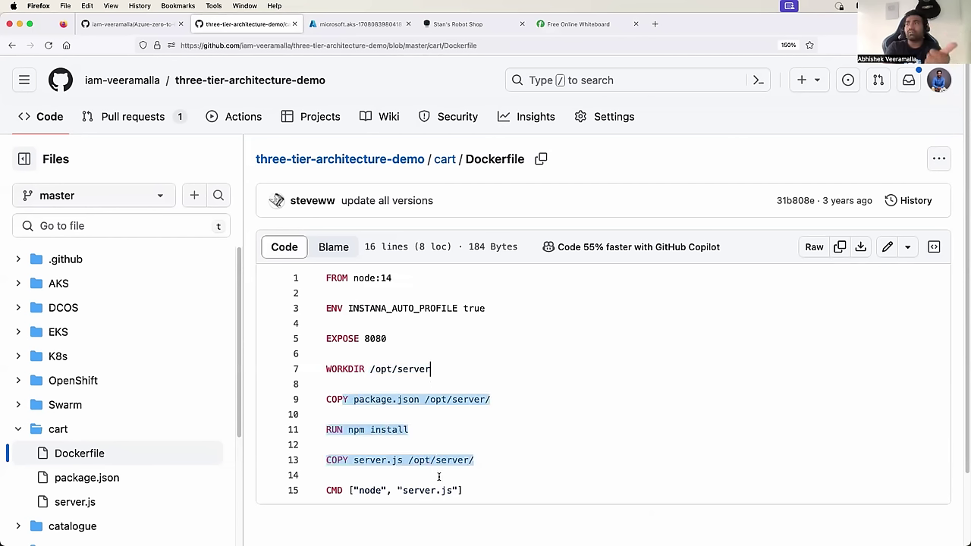
double_click(343, 369)
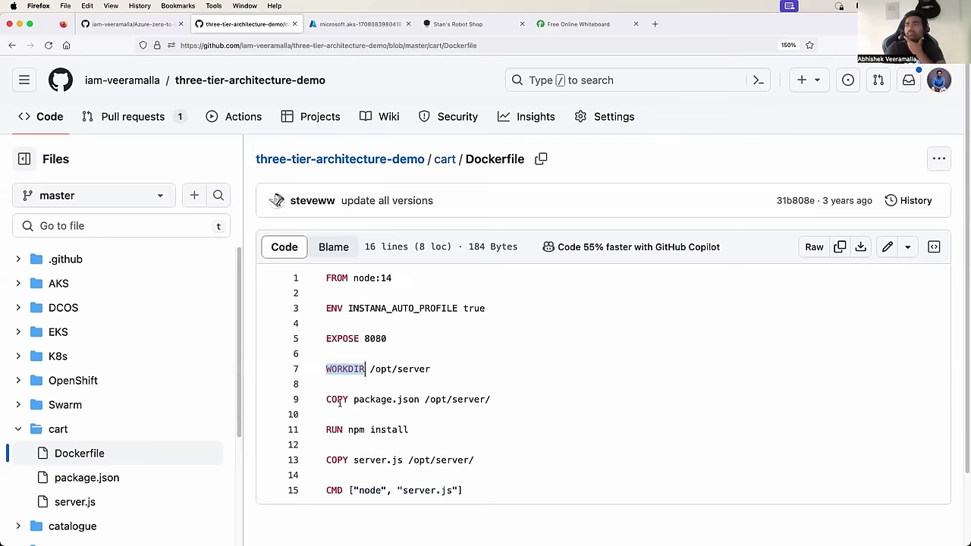
- Highlight package.json in the Dockerfile's first COPY line and look at the matching file in the cart folder's file tree
double_click(337, 399)
drag(353, 400, 420, 400)
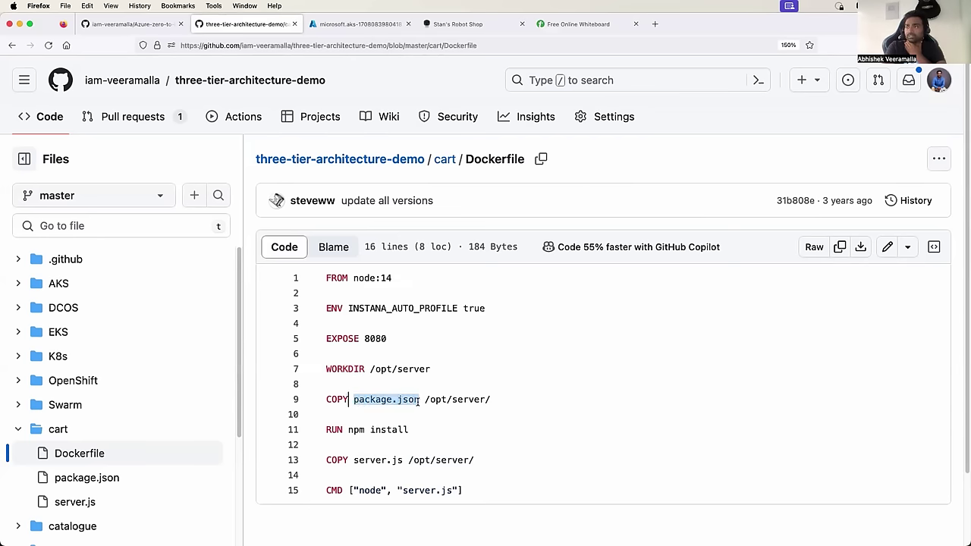
scroll(419, 403, down, 2)
scroll(418, 403, down, 1)
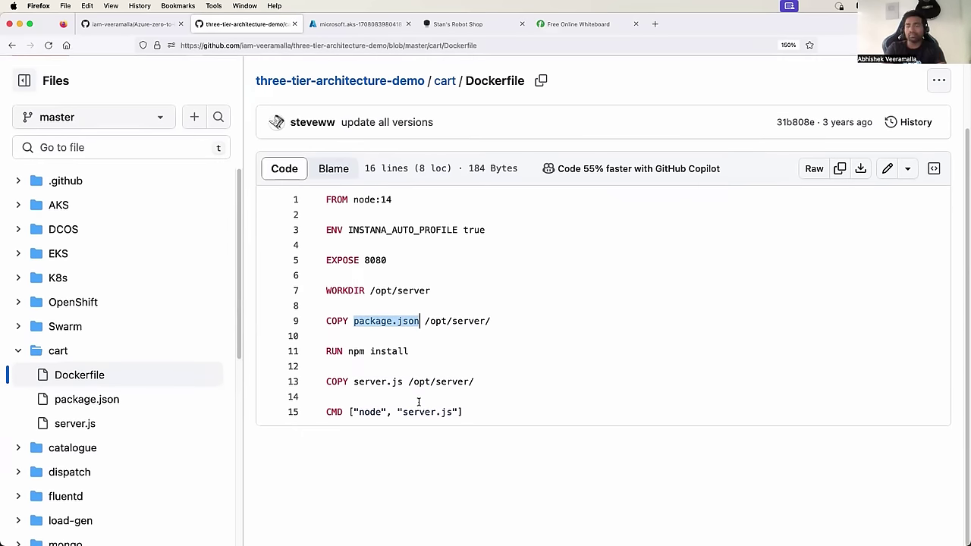
click(370, 321)
drag(355, 321, 423, 321)
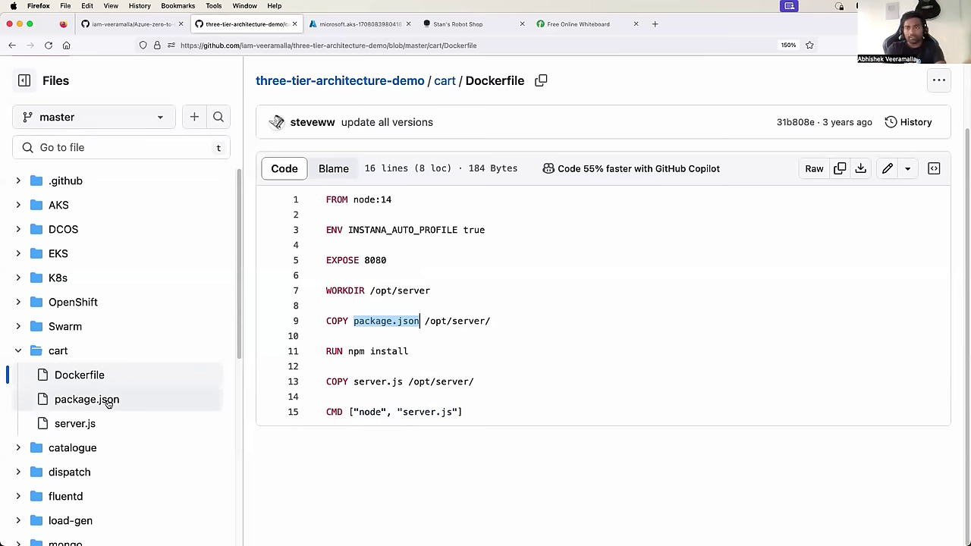
scroll(108, 405, down, 1)
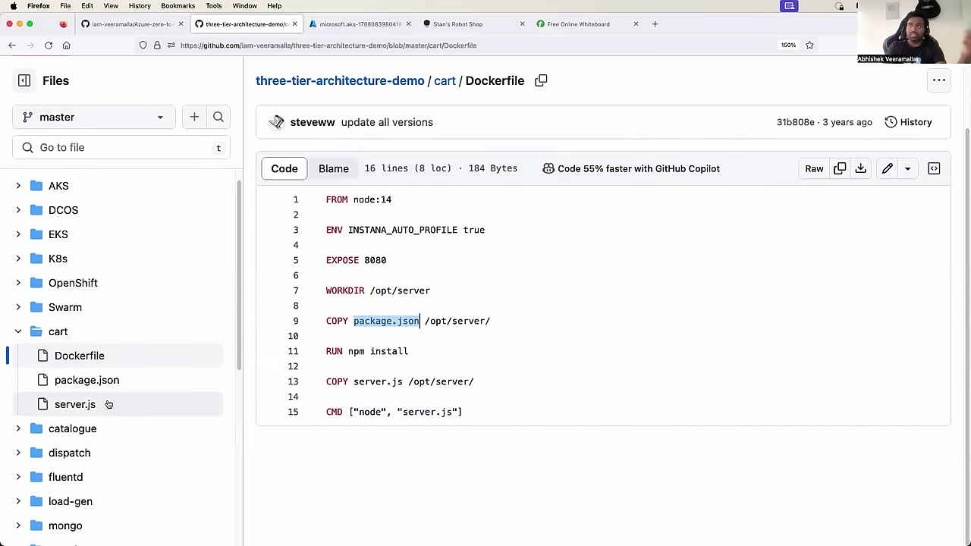
scroll(109, 404, down, 1)
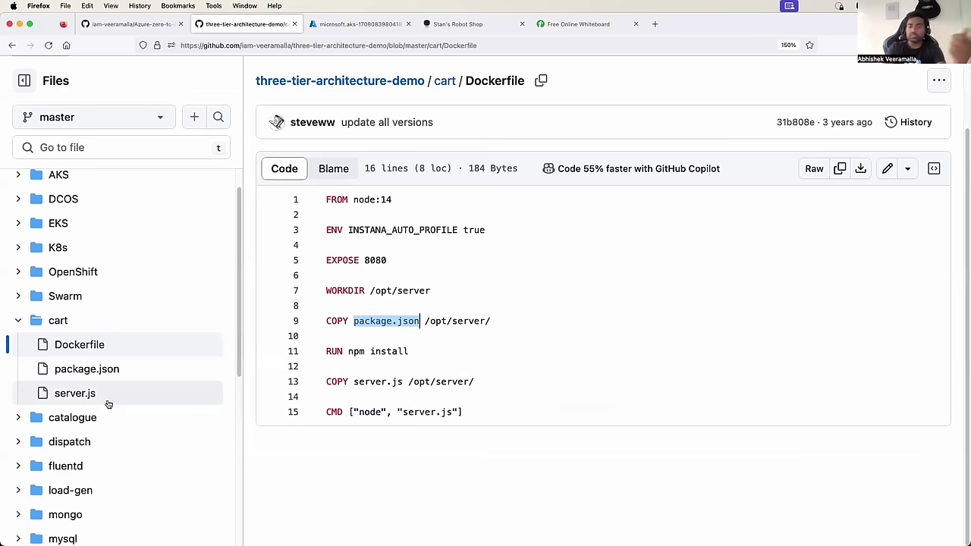
scroll(109, 404, down, 1)
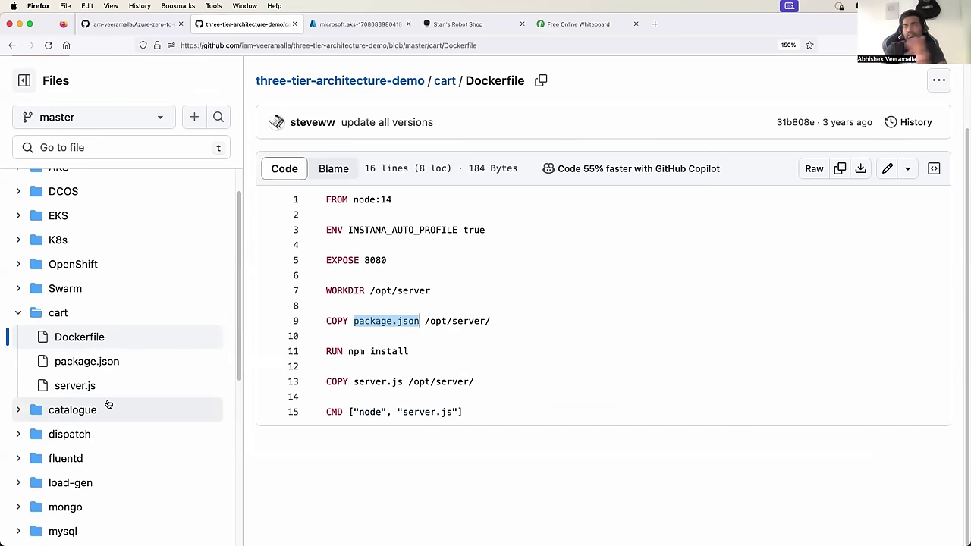
- Highlight the COPY package.json instruction and the WORKDIR /opt/server line to relate the copied file to its target directory
double_click(343, 321)
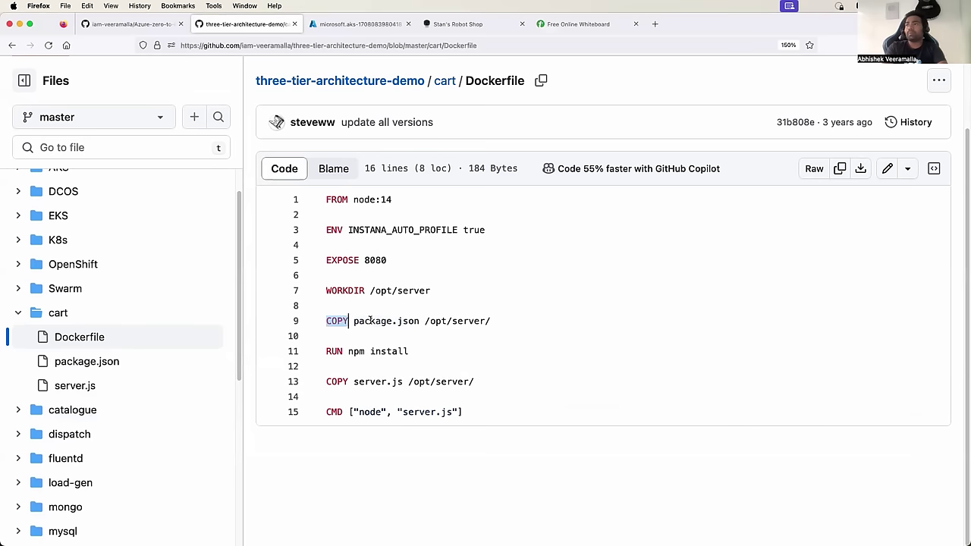
drag(354, 321, 409, 321)
drag(343, 291, 432, 287)
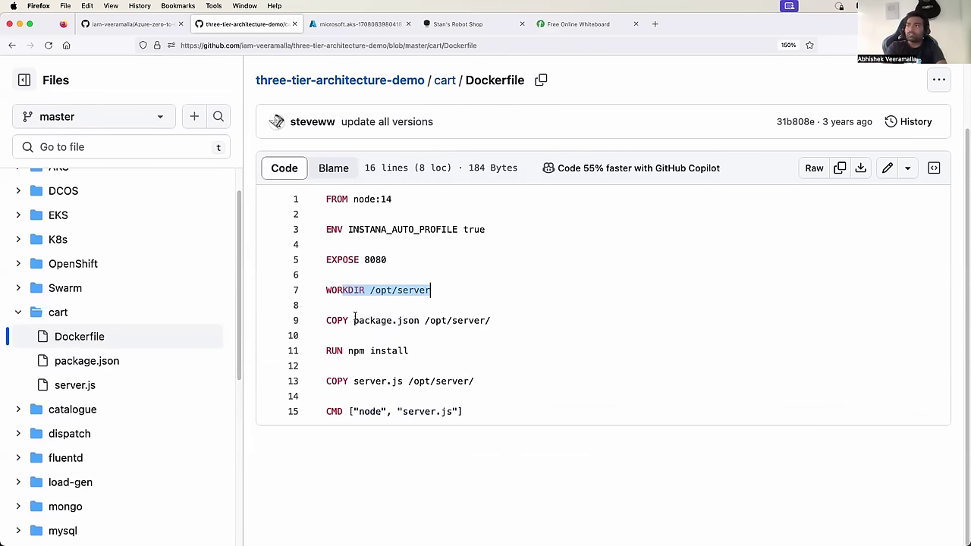
drag(354, 321, 424, 320)
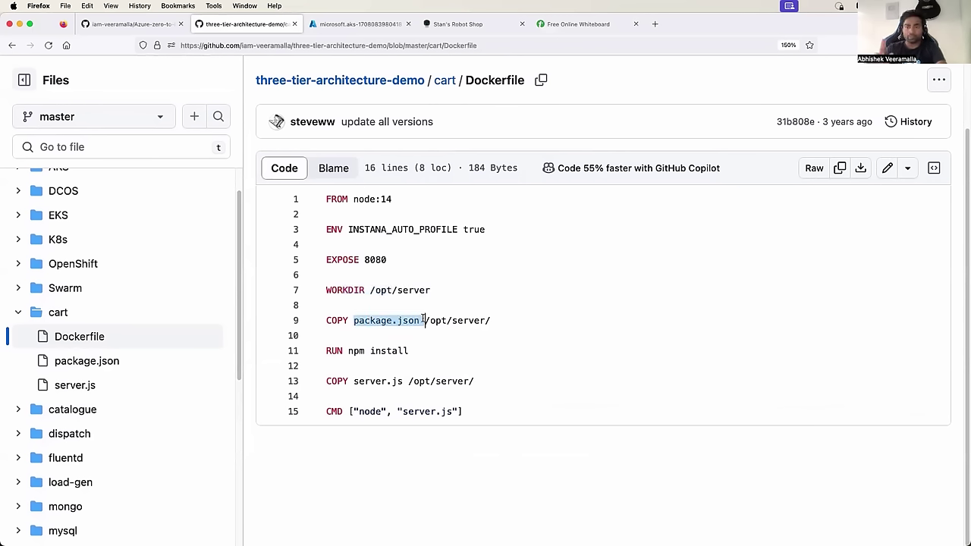
- Examine the RUN npm install, COPY server.js and CMD ["node", "server.js"] lines of the Dockerfile by highlighting them
drag(327, 351, 394, 351)
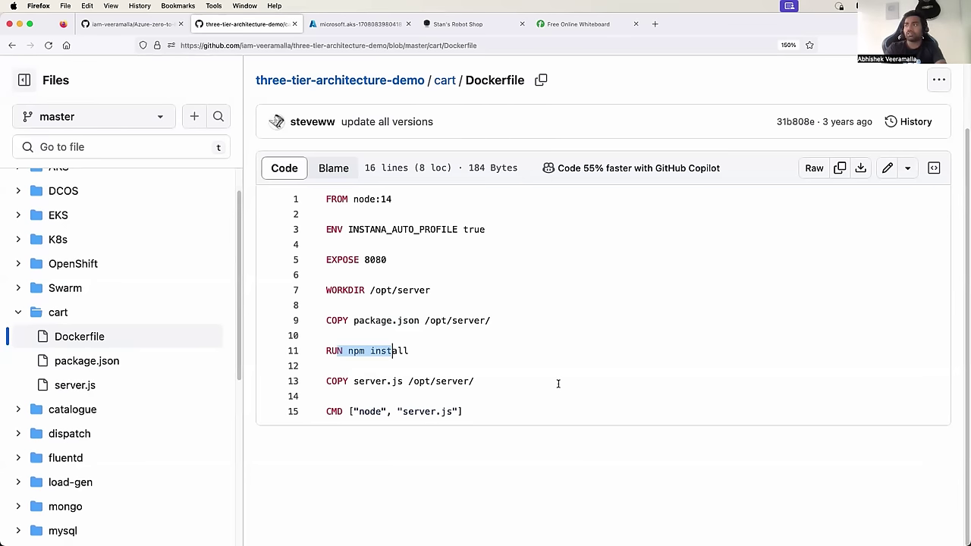
drag(353, 381, 407, 382)
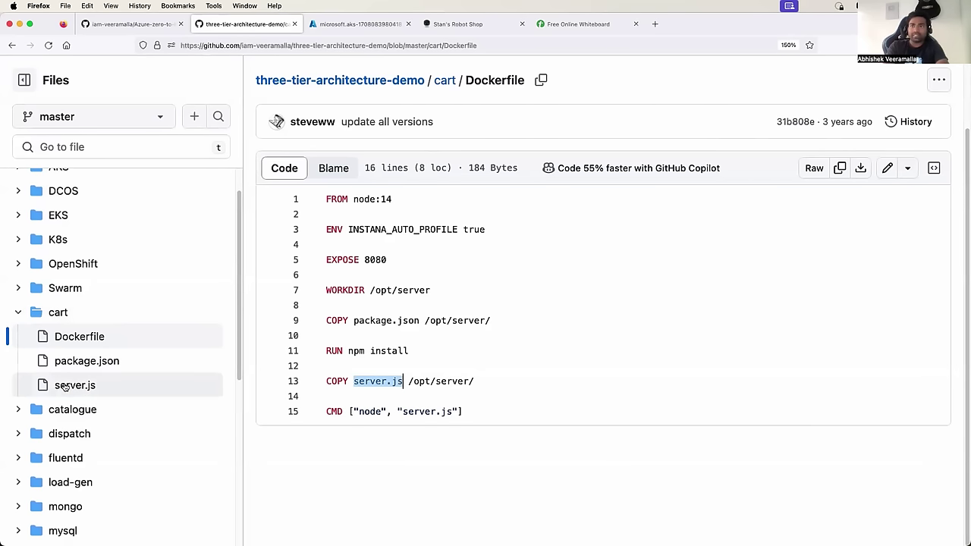
double_click(396, 381)
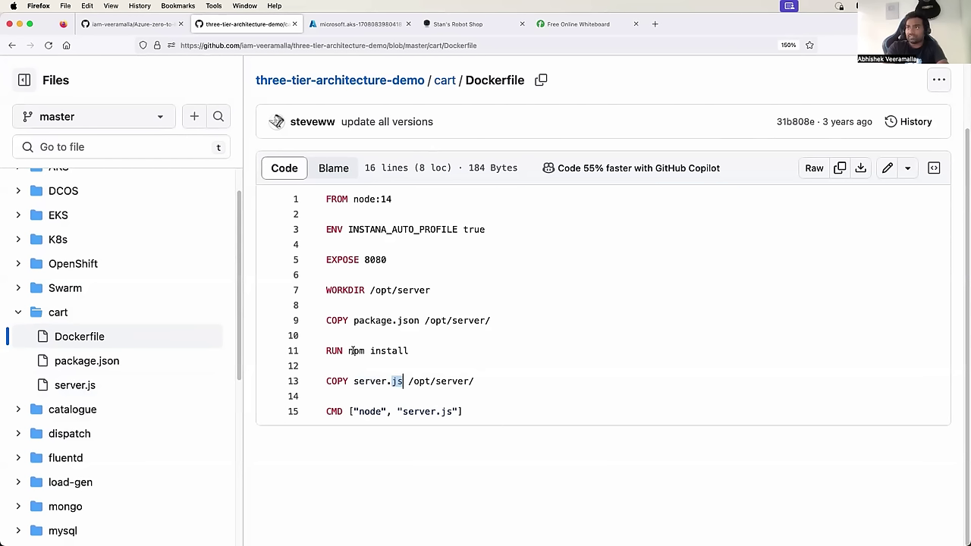
drag(341, 290, 411, 353)
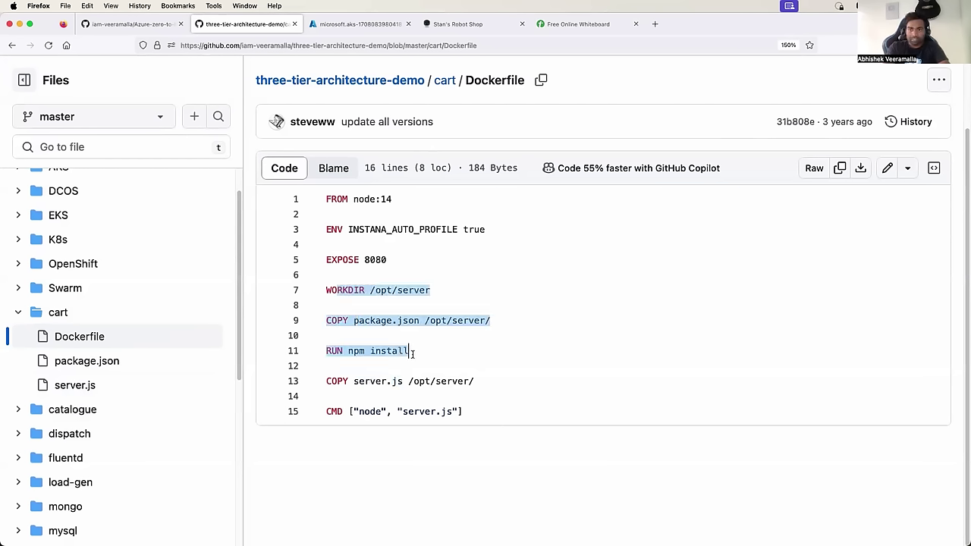
drag(363, 381, 411, 381)
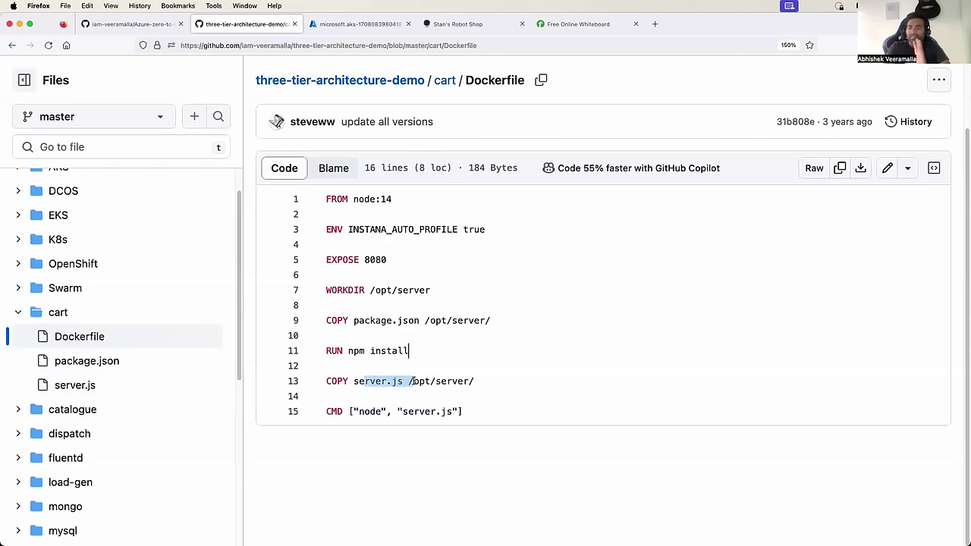
drag(363, 412, 448, 411)
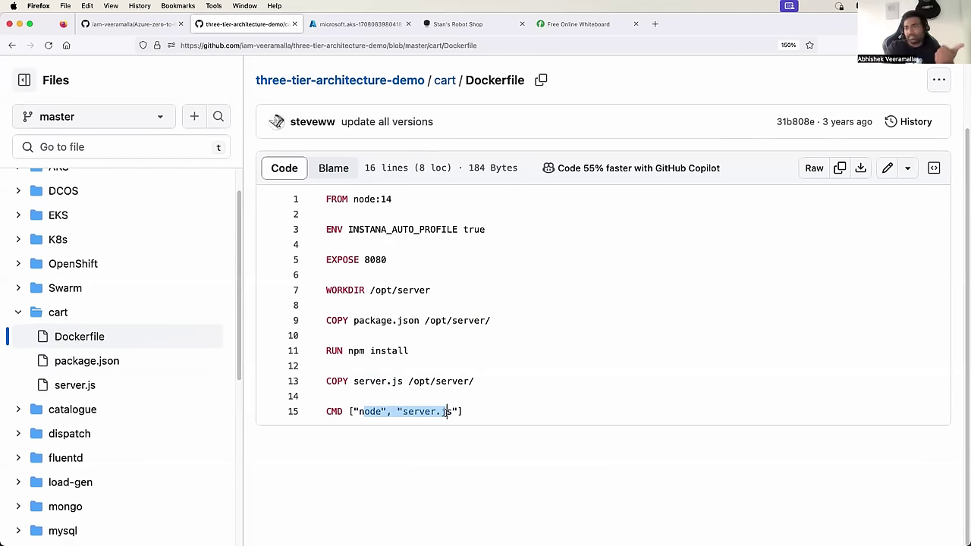
- Examine the cart Dockerfile's instructions, from the node server.js start command back through the server.js copy, npm install and package.json copy
double_click(365, 412)
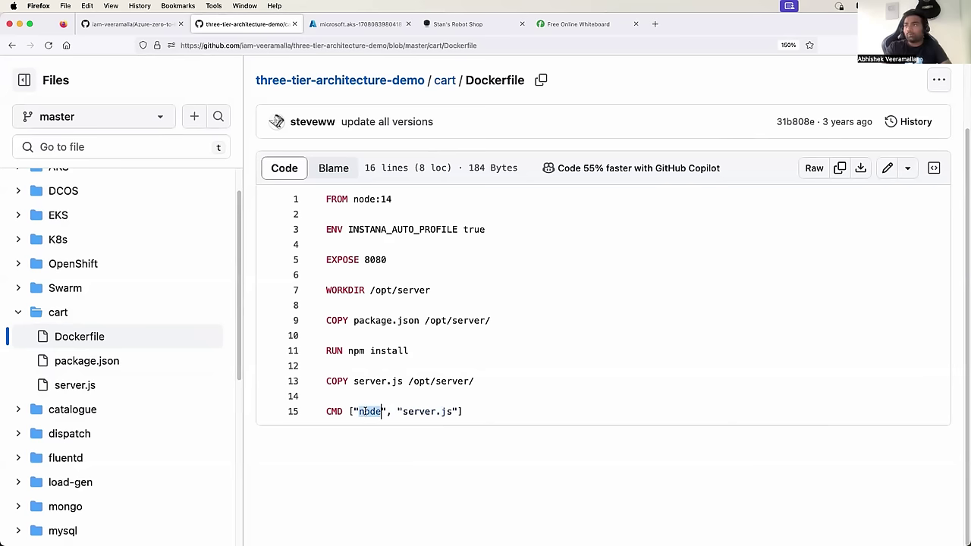
drag(403, 412, 456, 410)
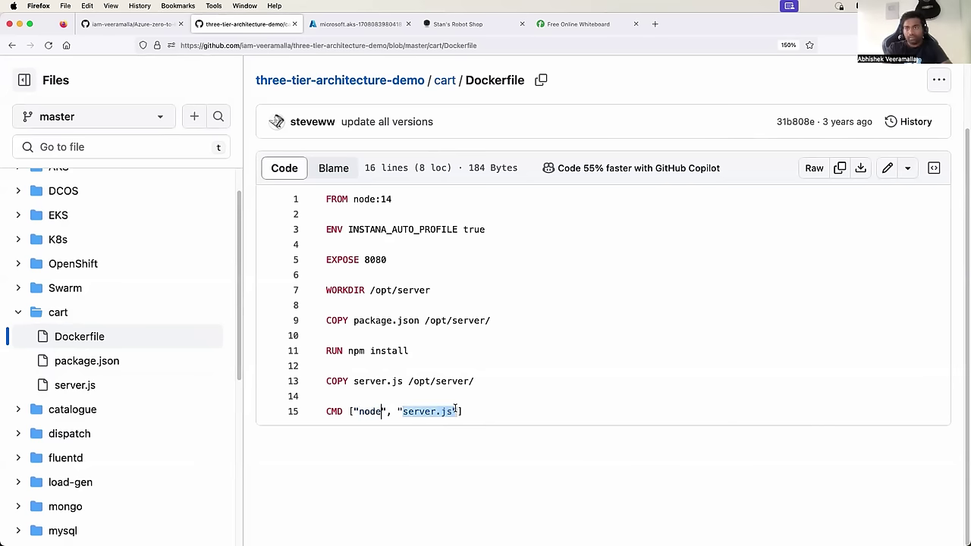
drag(471, 381, 318, 380)
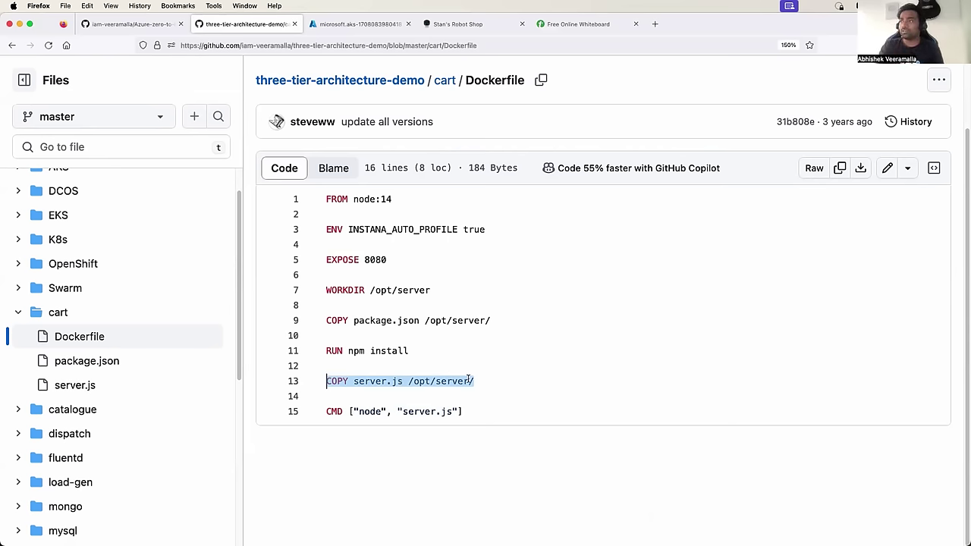
drag(327, 351, 387, 351)
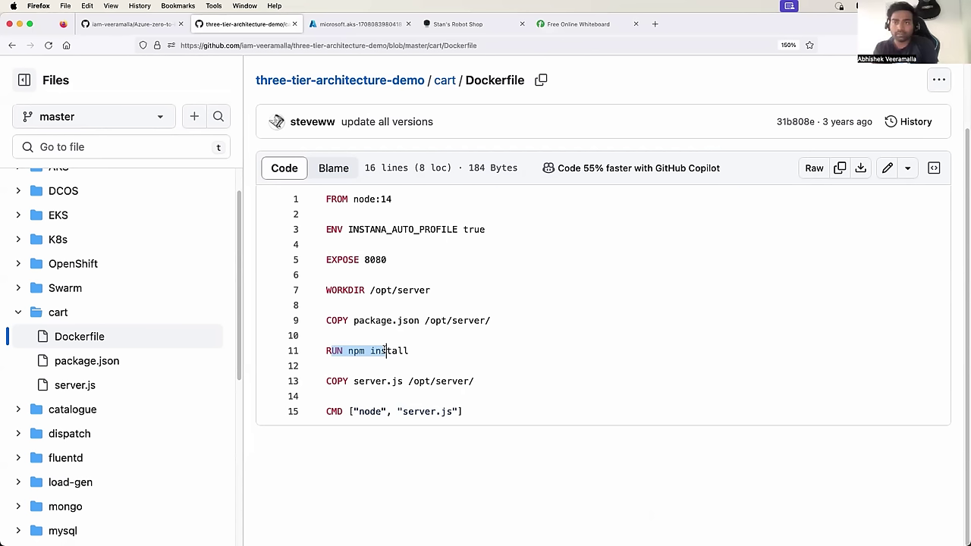
drag(327, 320, 501, 319)
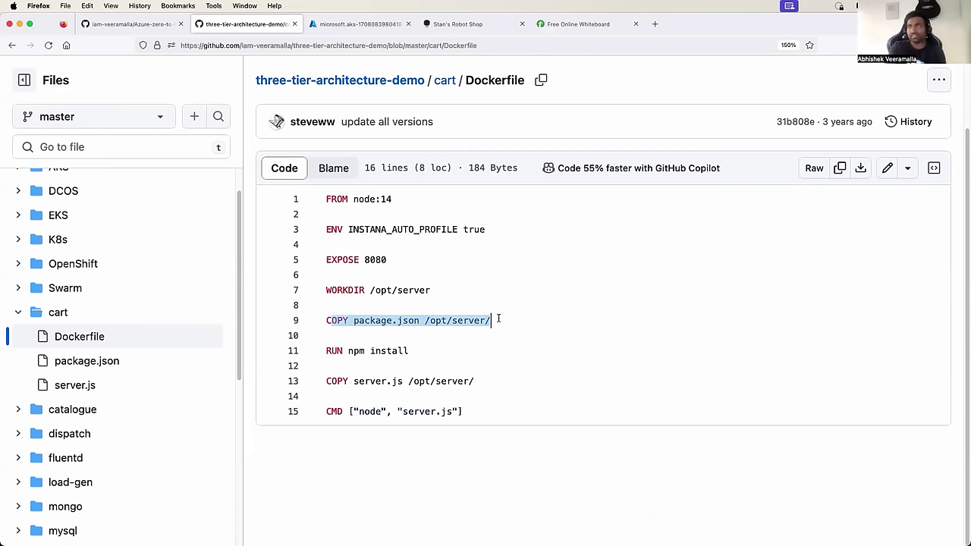
drag(343, 215, 413, 381)
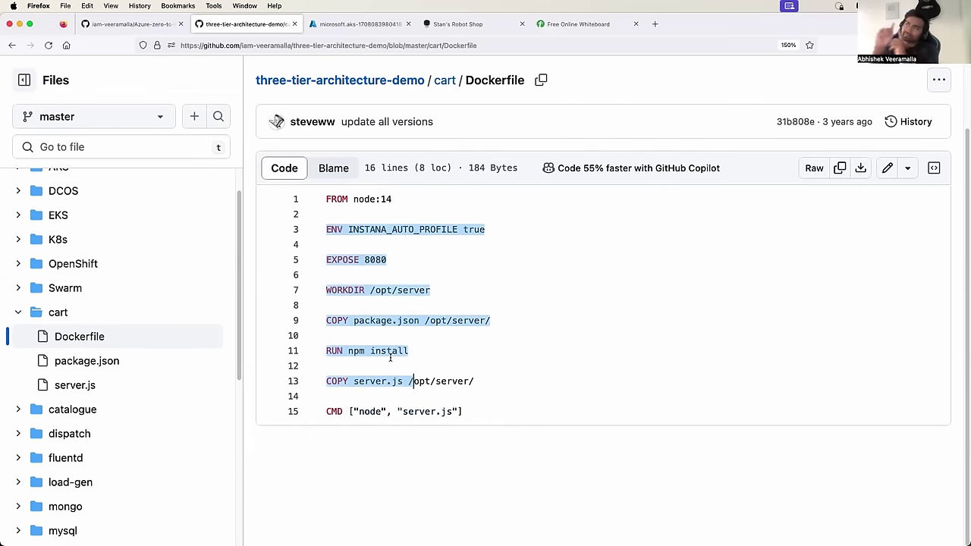
- Expand the ratings and payment folders in the file tree and open the payment service's Dockerfile
scroll(99, 347, down, 4)
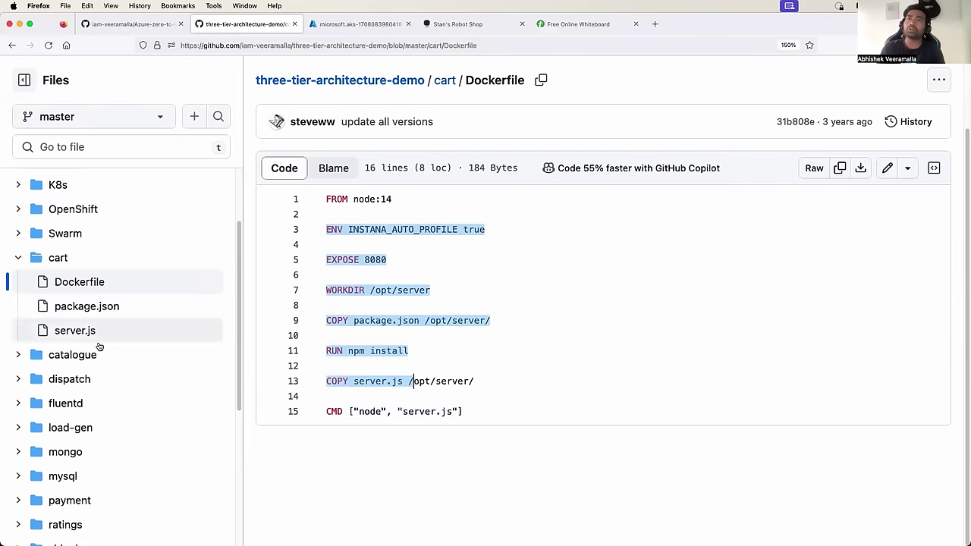
scroll(99, 347, down, 1)
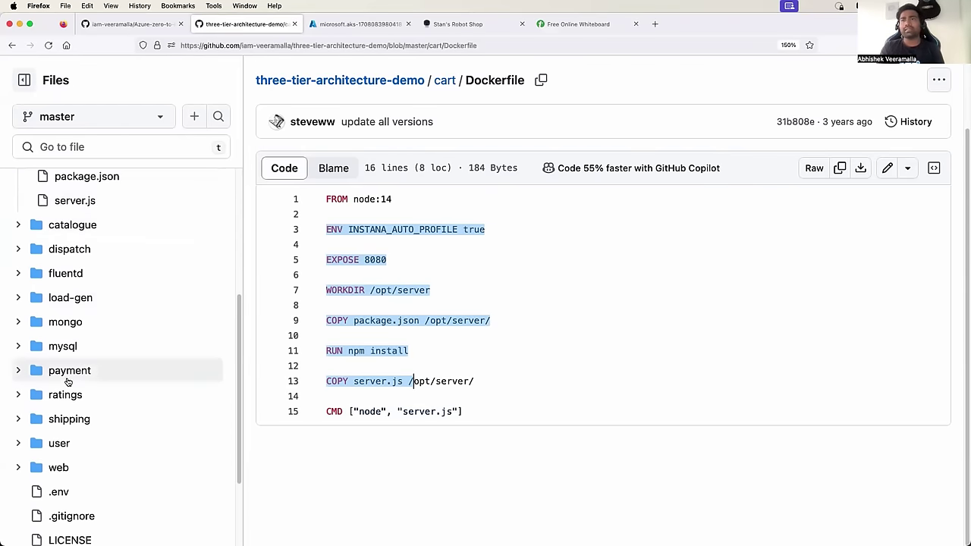
click(20, 394)
scroll(19, 394, down, 1)
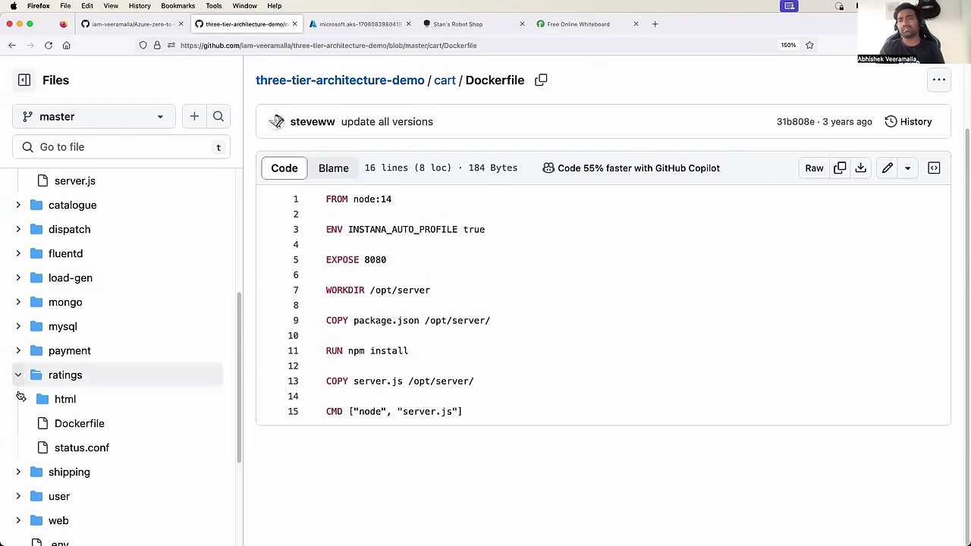
click(19, 334)
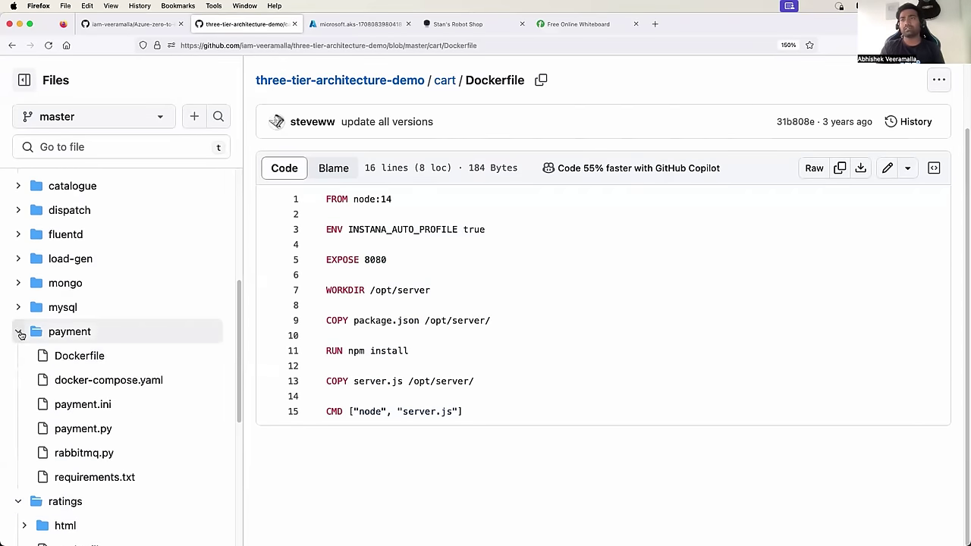
scroll(105, 415, down, 1)
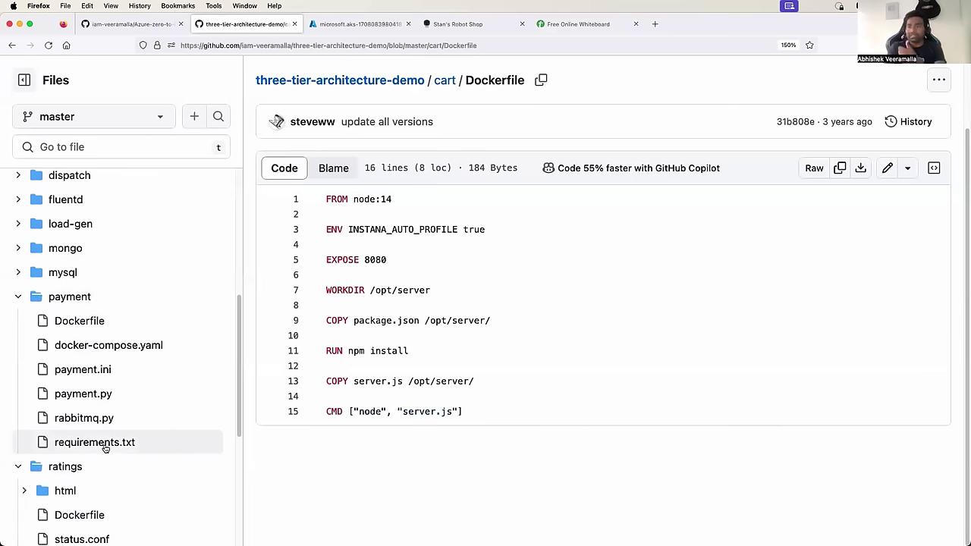
click(91, 327)
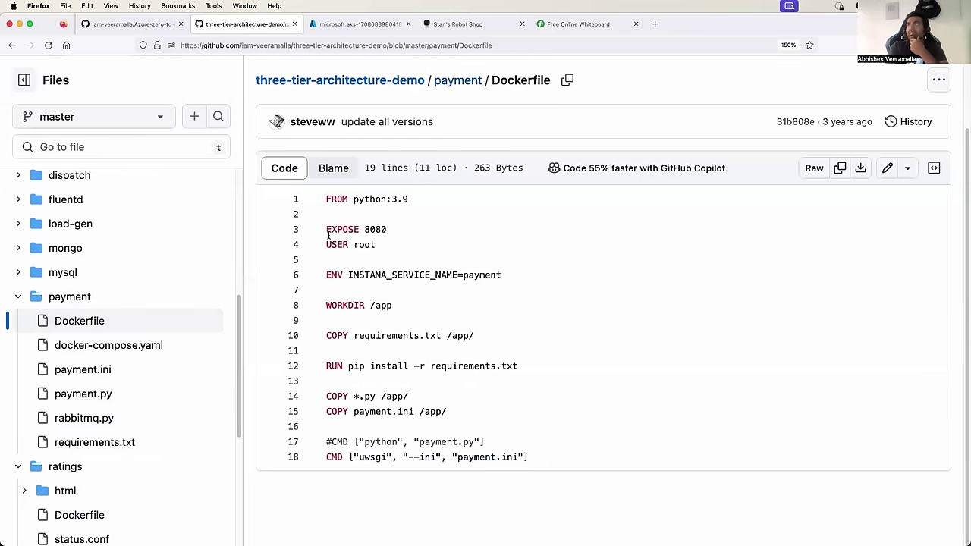
- Read the payment Dockerfile's lines that copy requirements.txt, run pip install and copy the Python files into /app/
drag(329, 334, 461, 338)
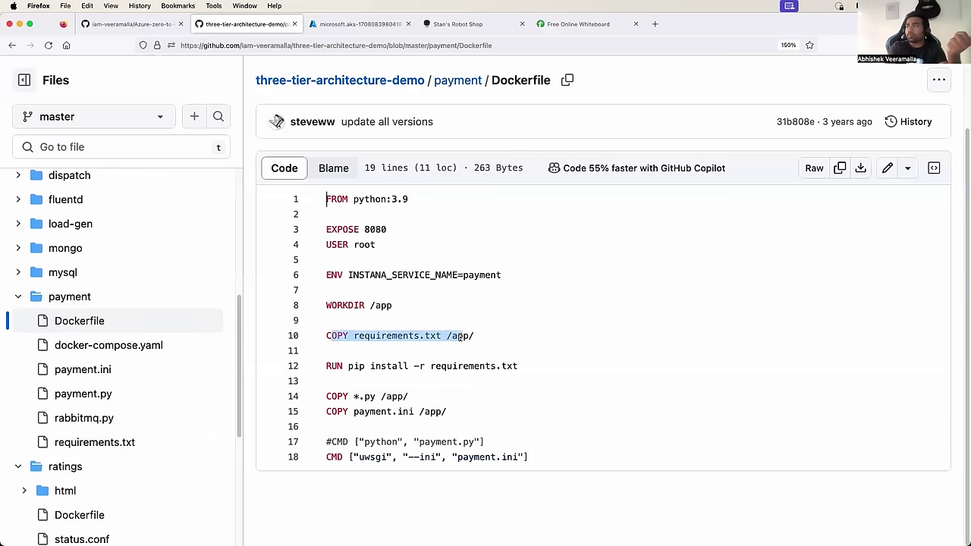
drag(328, 366, 476, 366)
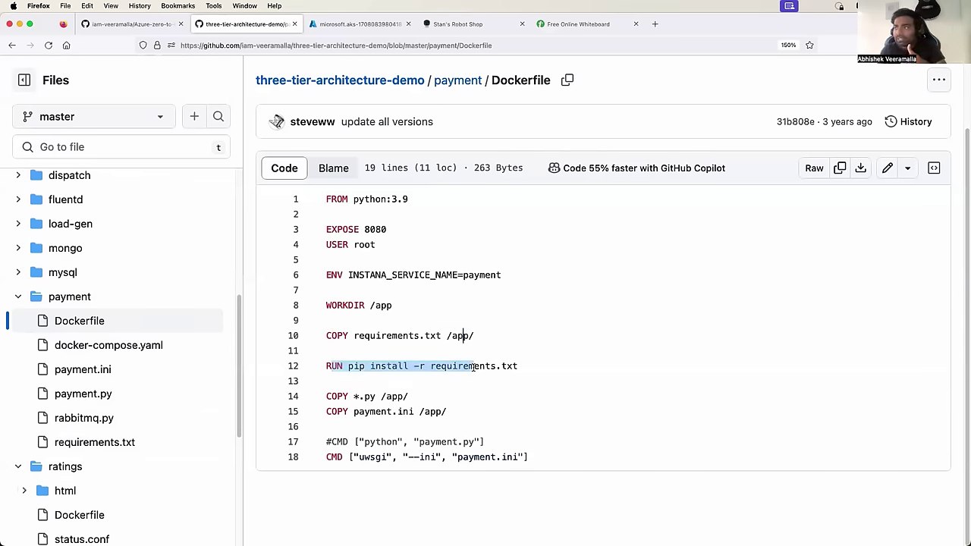
click(475, 367)
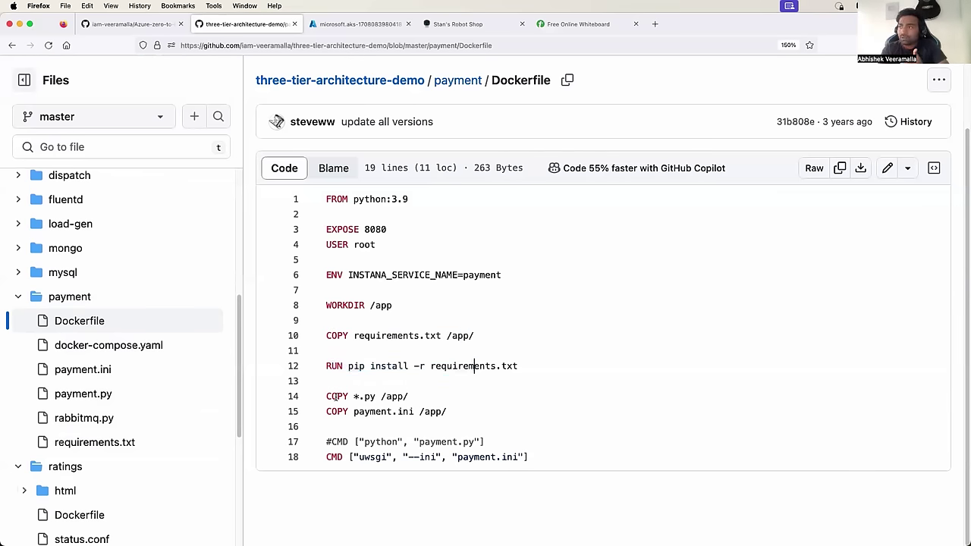
drag(328, 396, 395, 398)
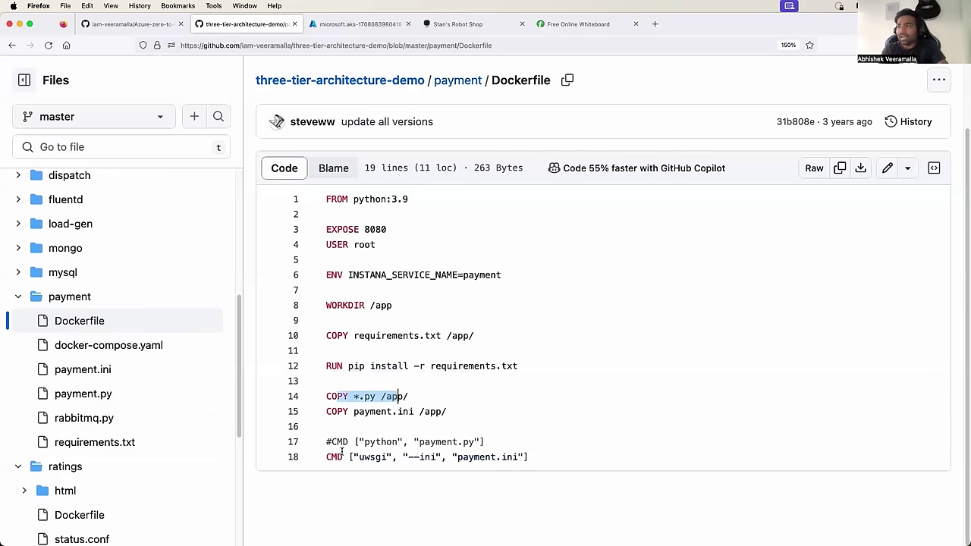
- Compare the payment Dockerfile's commented-out python payment.py command with its uwsgi command, and review the preceding instructions including USER root
drag(334, 442, 470, 442)
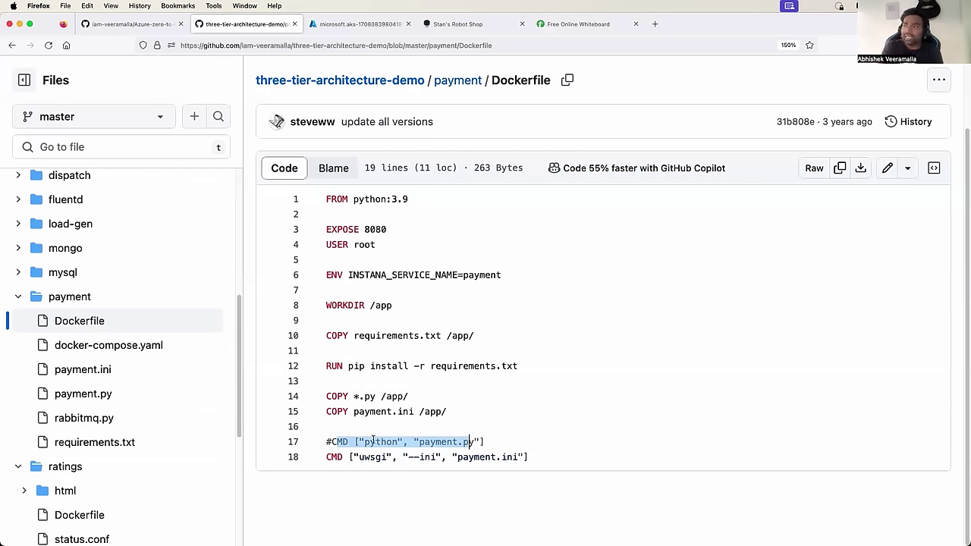
click(346, 442)
drag(363, 441, 476, 442)
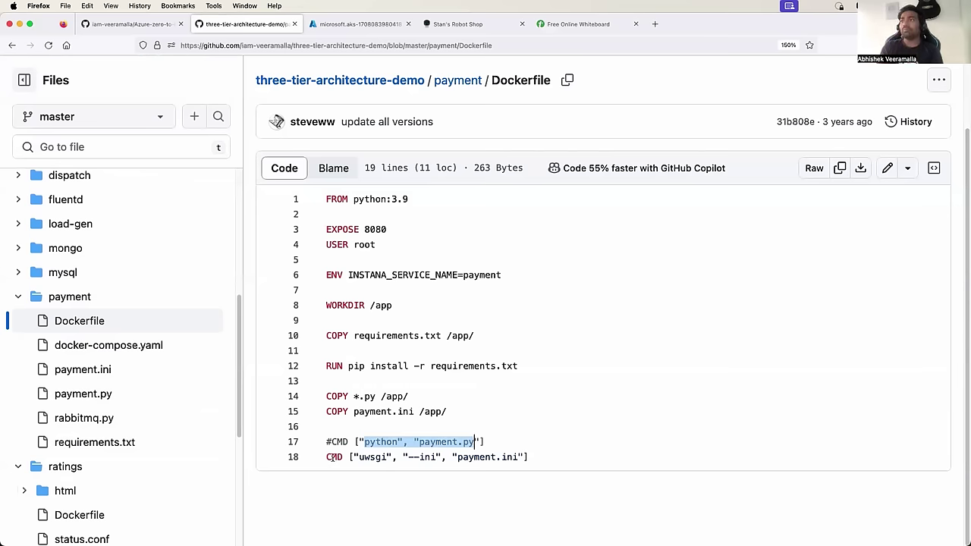
drag(329, 457, 506, 466)
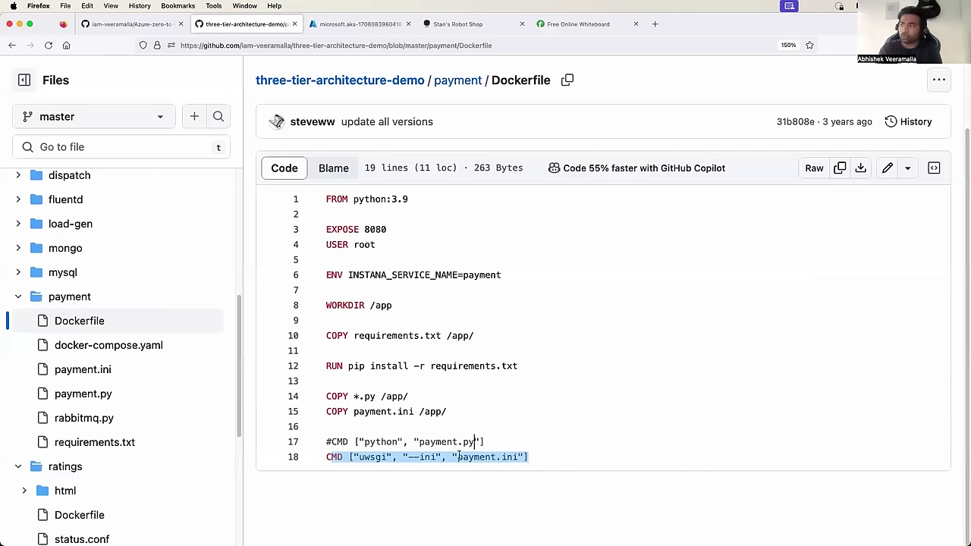
click(392, 457)
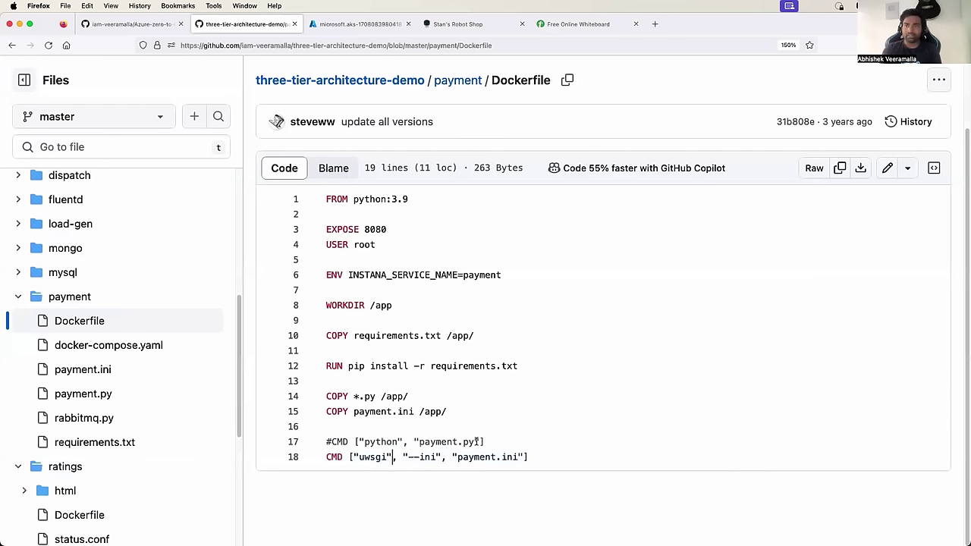
drag(332, 441, 488, 442)
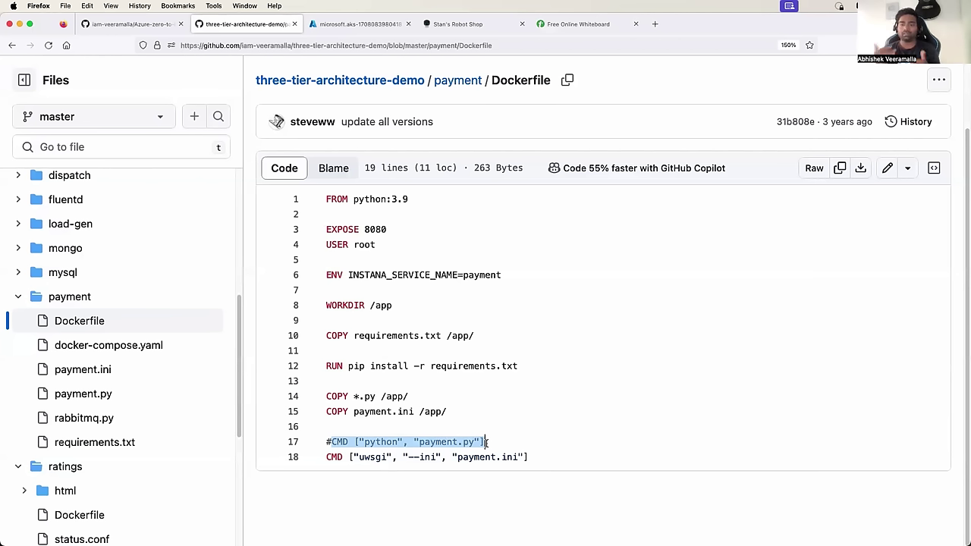
double_click(367, 442)
drag(481, 441, 474, 442)
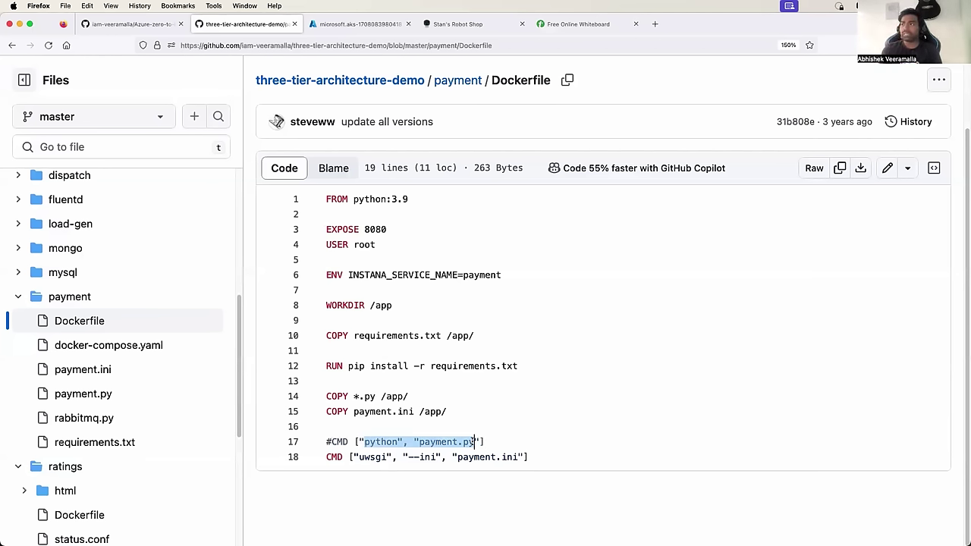
drag(460, 418, 327, 258)
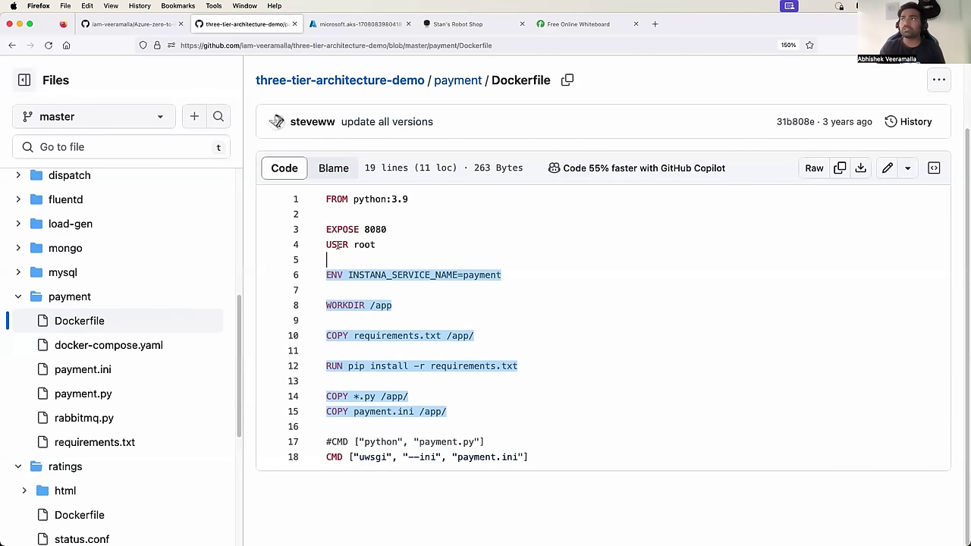
drag(337, 245, 373, 244)
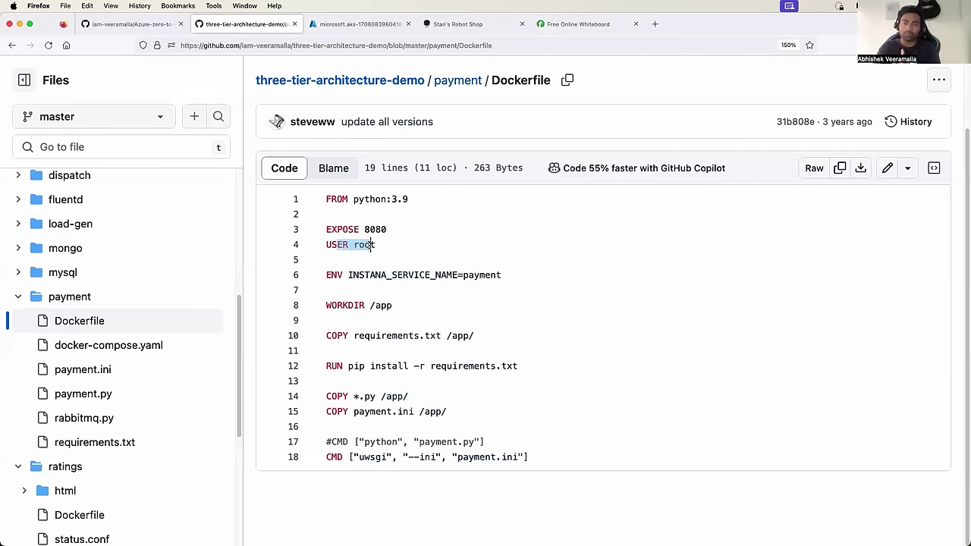
- Collapse the payment and cart folders, then open the catalogue service's Dockerfile and review its full contents
click(21, 299)
scroll(21, 299, up, 5)
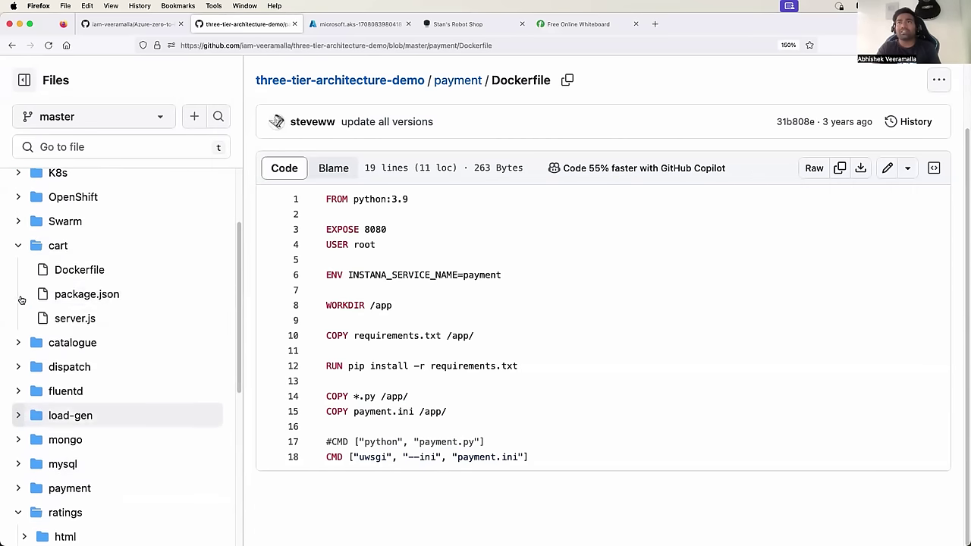
click(19, 245)
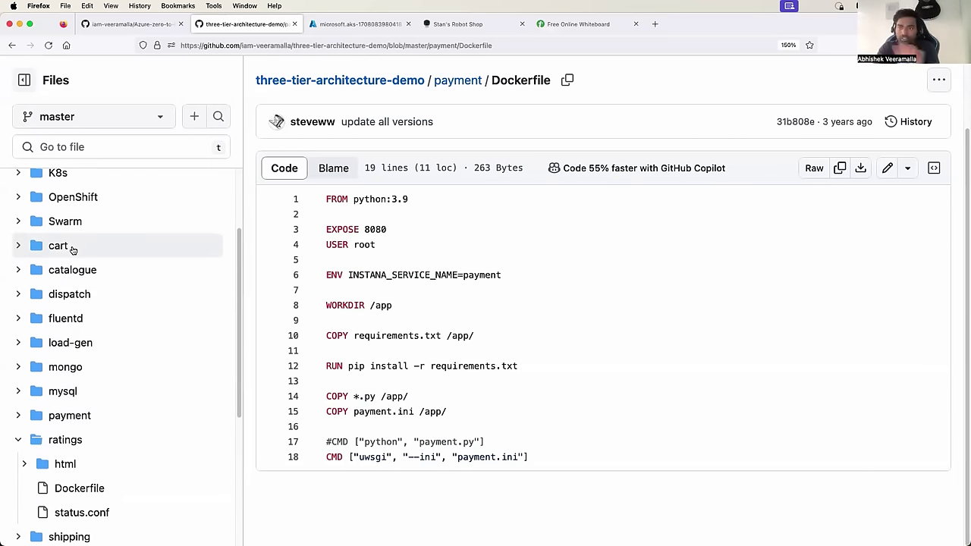
click(73, 270)
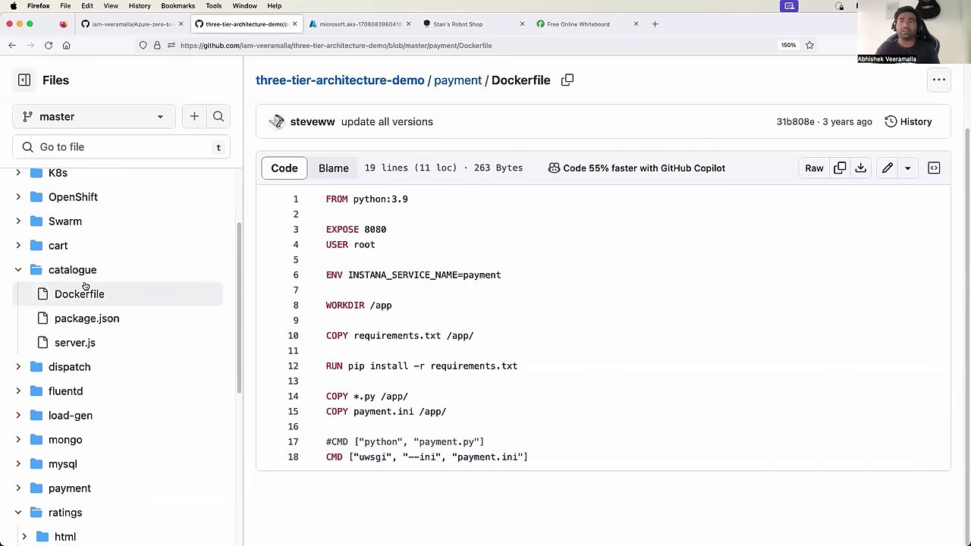
click(70, 298)
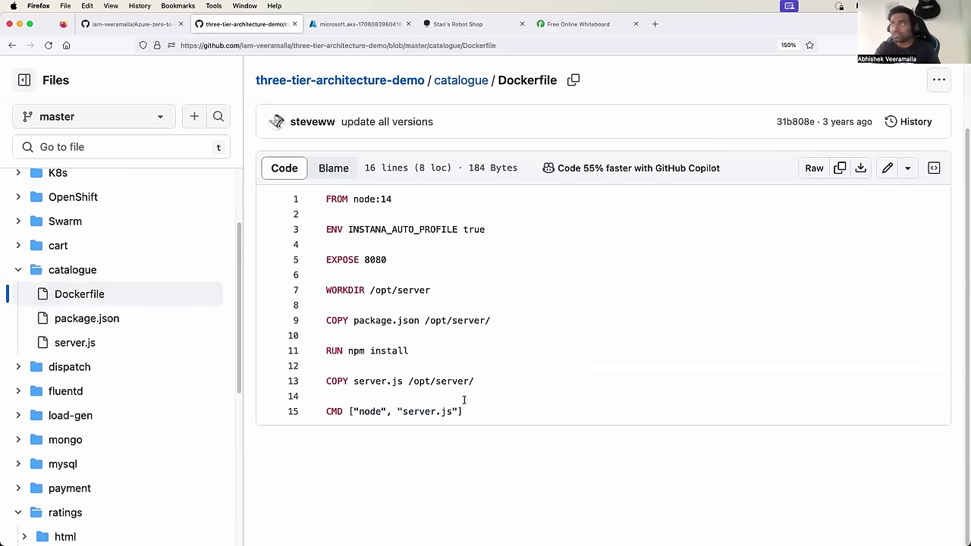
drag(476, 416, 349, 199)
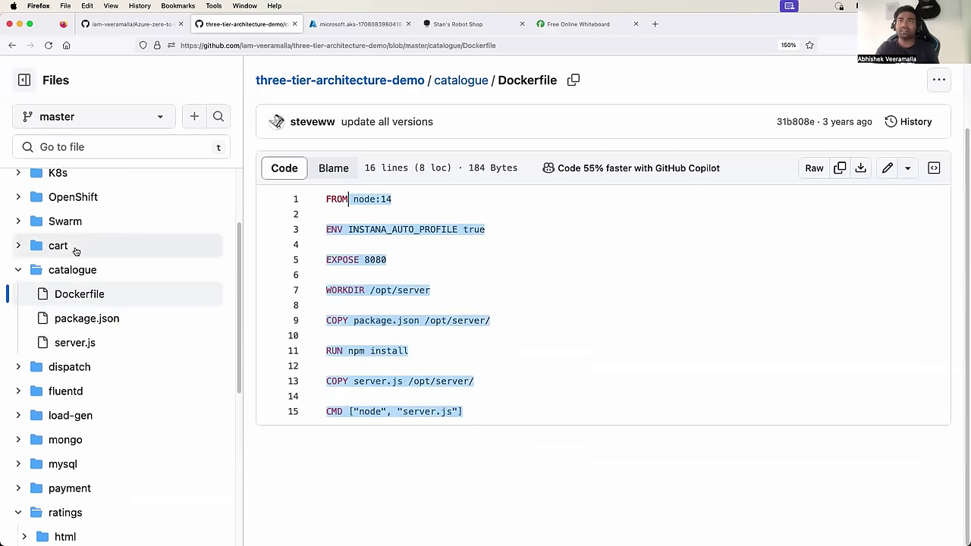
- Expand the cart folder, view its server.js and Dockerfile, and return to the catalogue Dockerfile to compare the two services
click(21, 250)
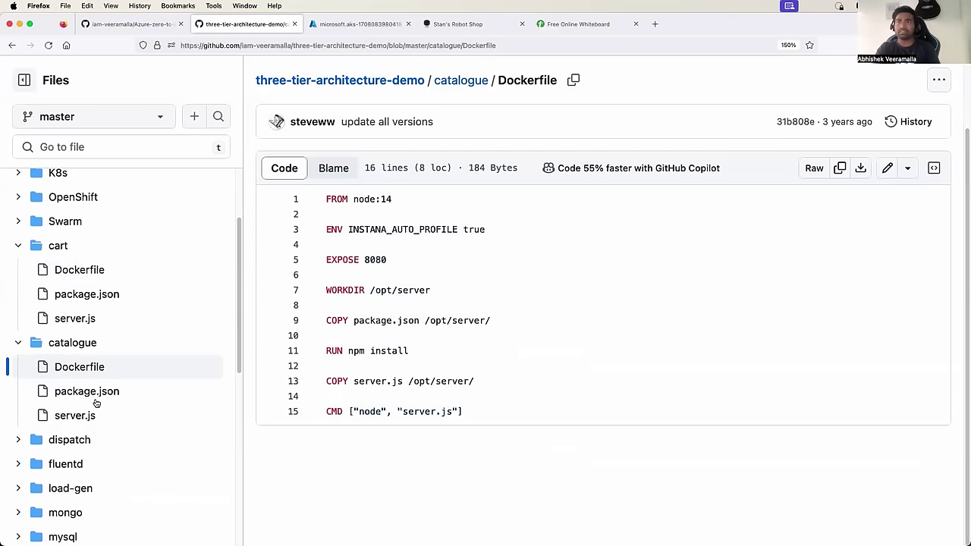
click(91, 321)
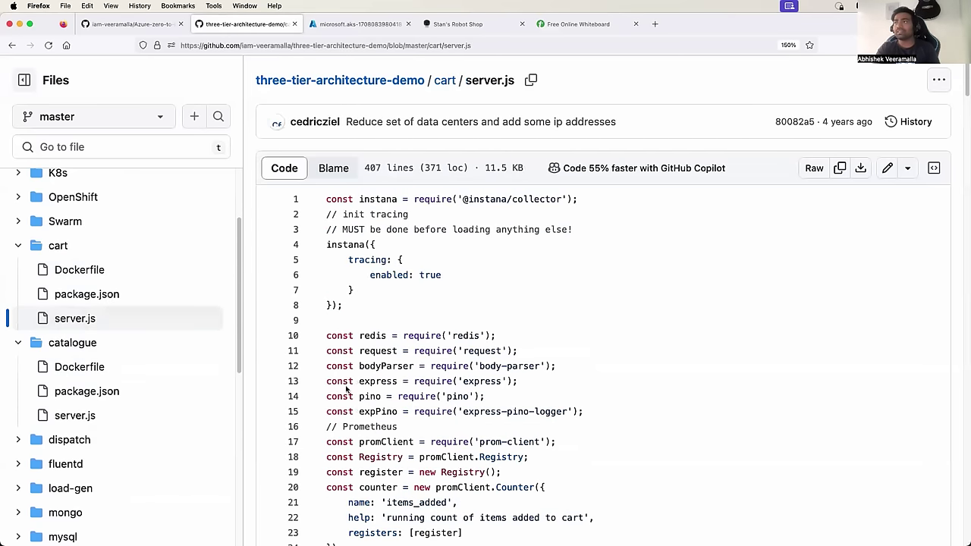
click(79, 297)
click(79, 270)
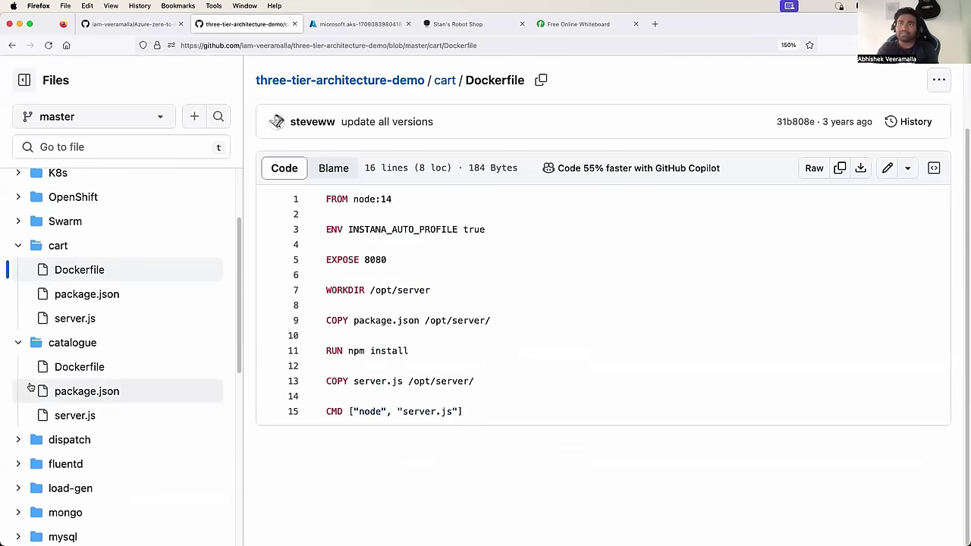
click(79, 367)
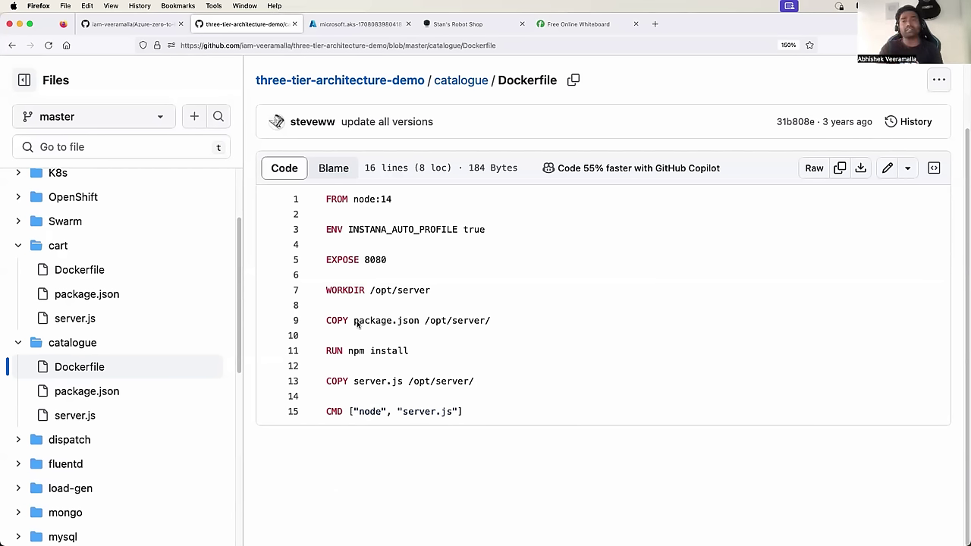
scroll(149, 352, down, 2)
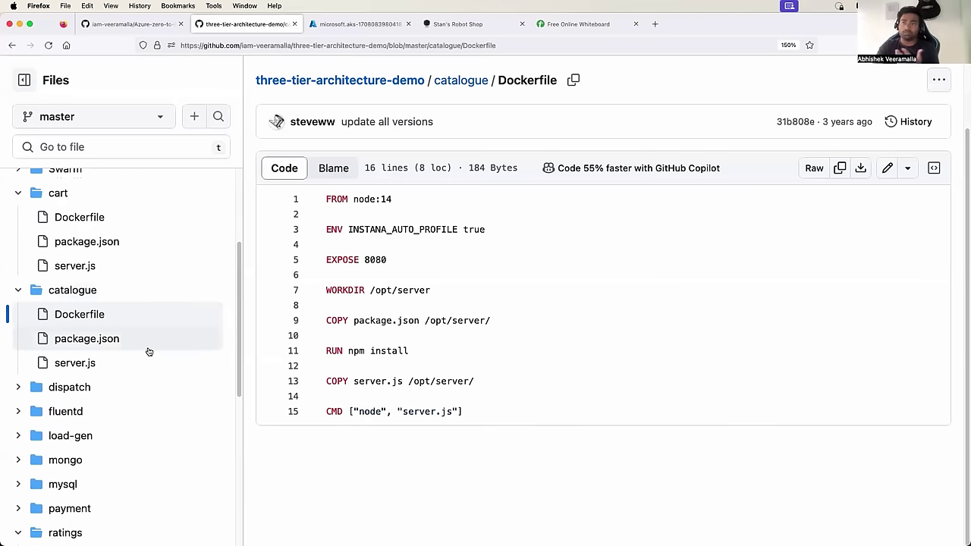
scroll(91, 372, down, 1)
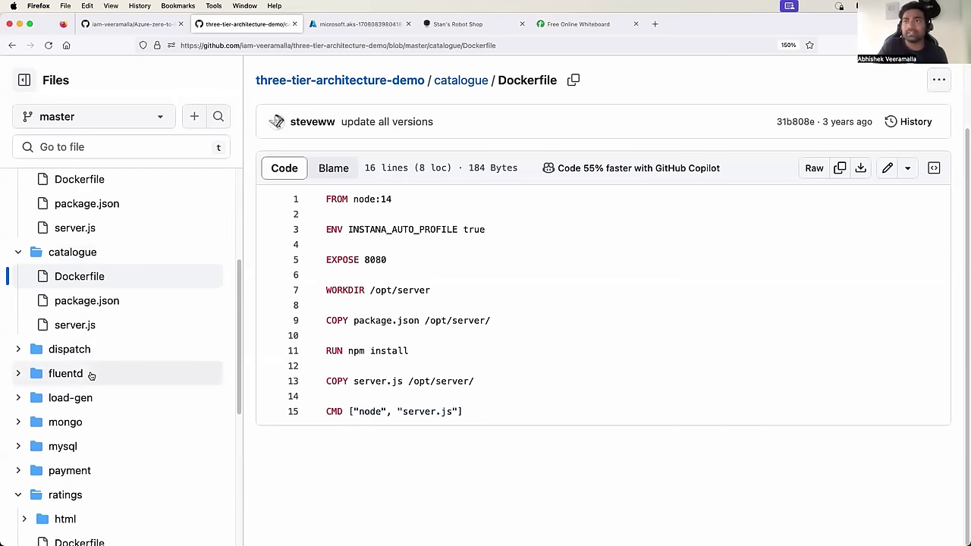
- Expand the dispatch folder, open its Dockerfile and examine the line that copies the Go files
click(18, 349)
scroll(80, 341, down, 1)
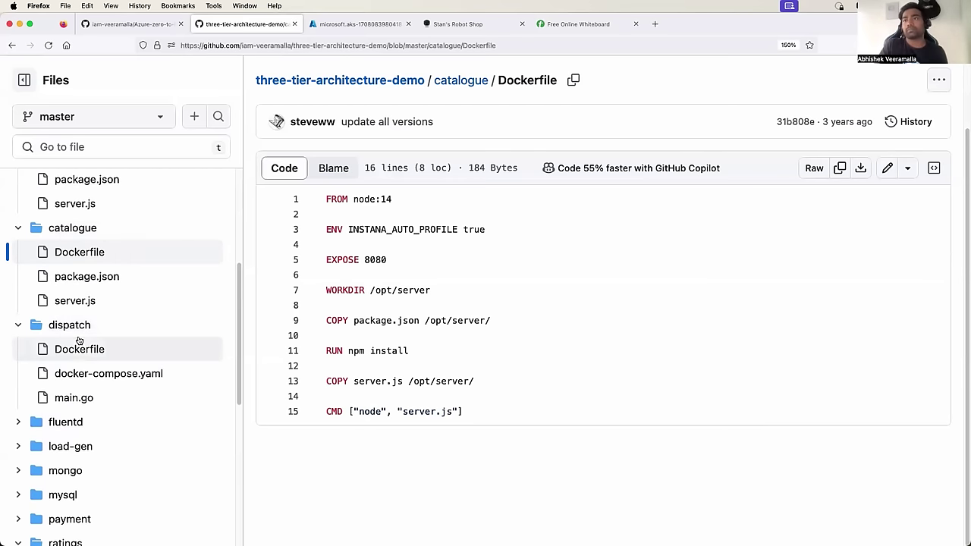
click(87, 351)
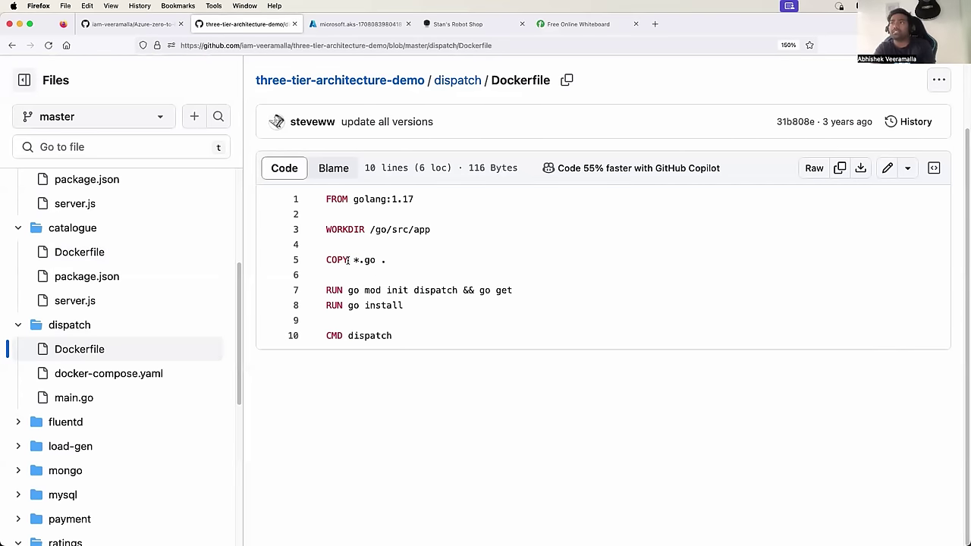
drag(328, 259, 397, 259)
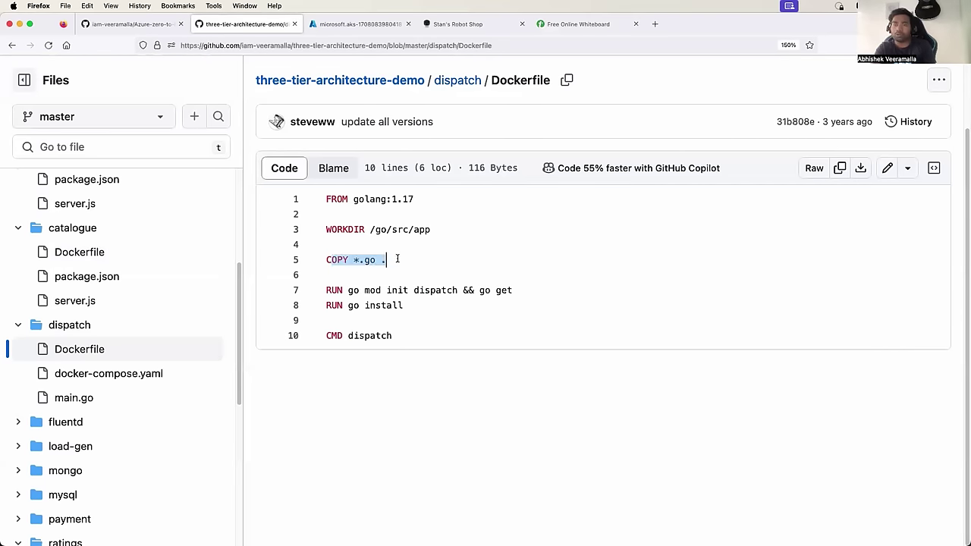
click(356, 260)
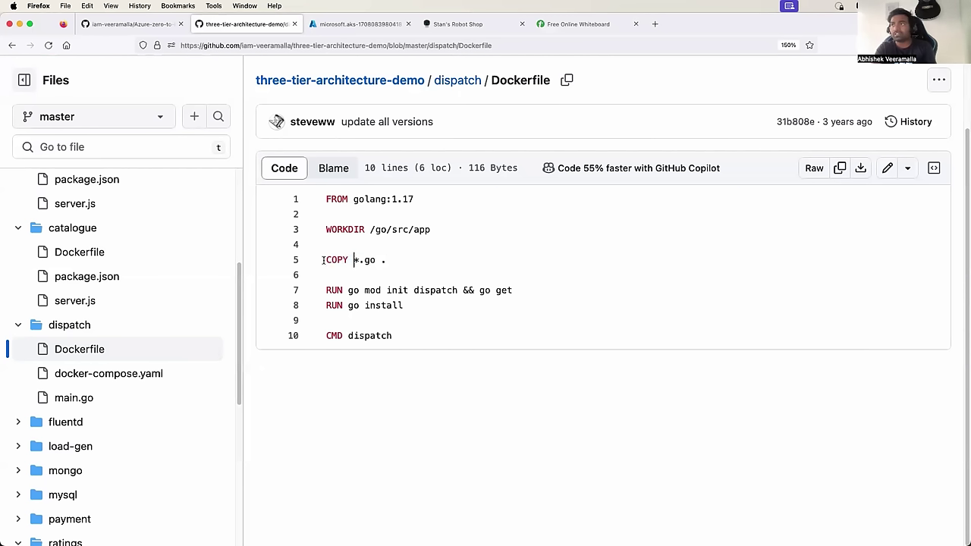
drag(335, 260, 389, 260)
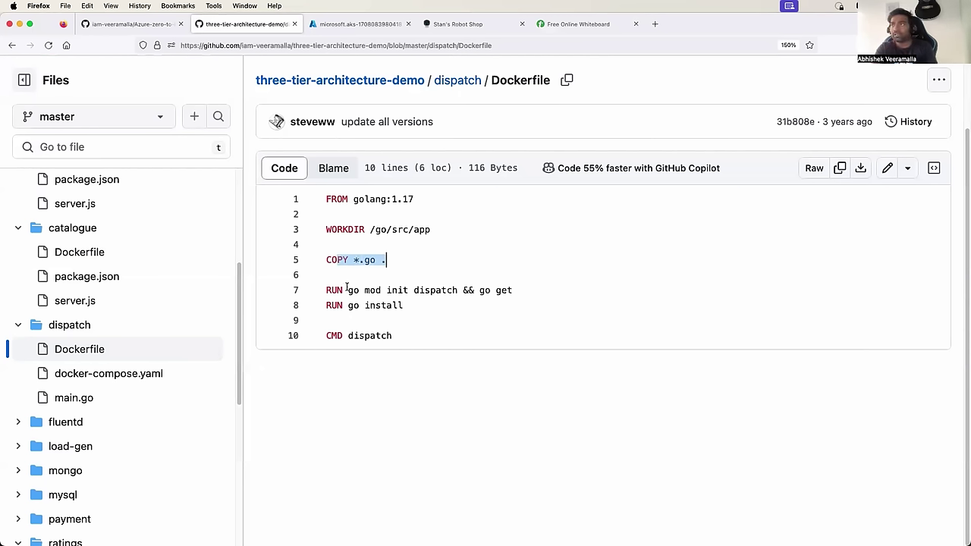
- Read the dispatch Dockerfile's go mod init and go install instructions together with its final CMD line
drag(348, 290, 383, 290)
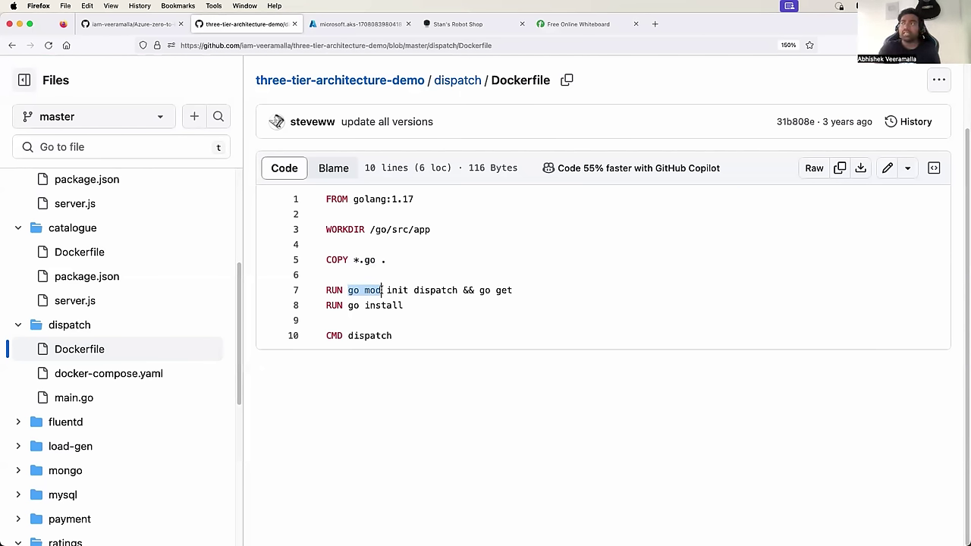
drag(338, 306, 402, 306)
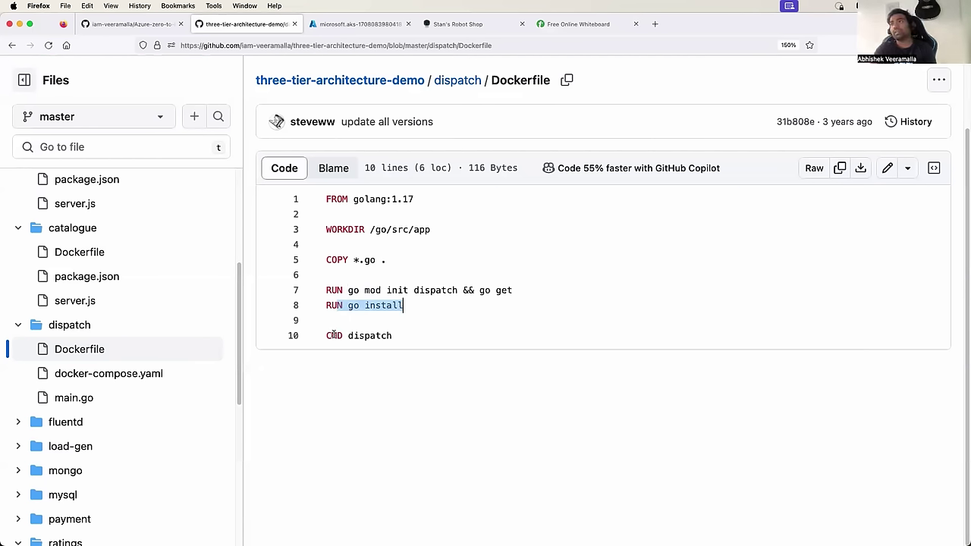
drag(330, 335, 382, 335)
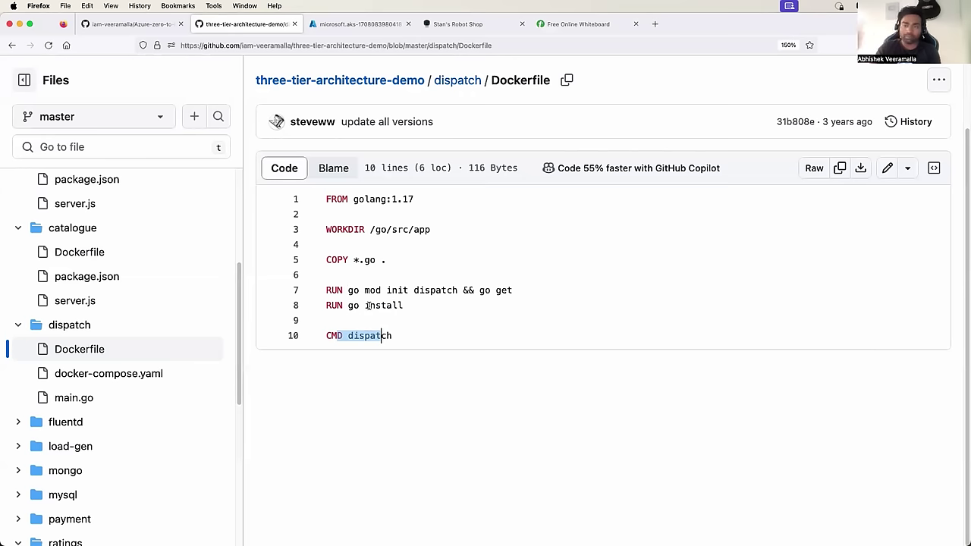
drag(366, 305, 404, 305)
click(403, 306)
drag(334, 336, 392, 336)
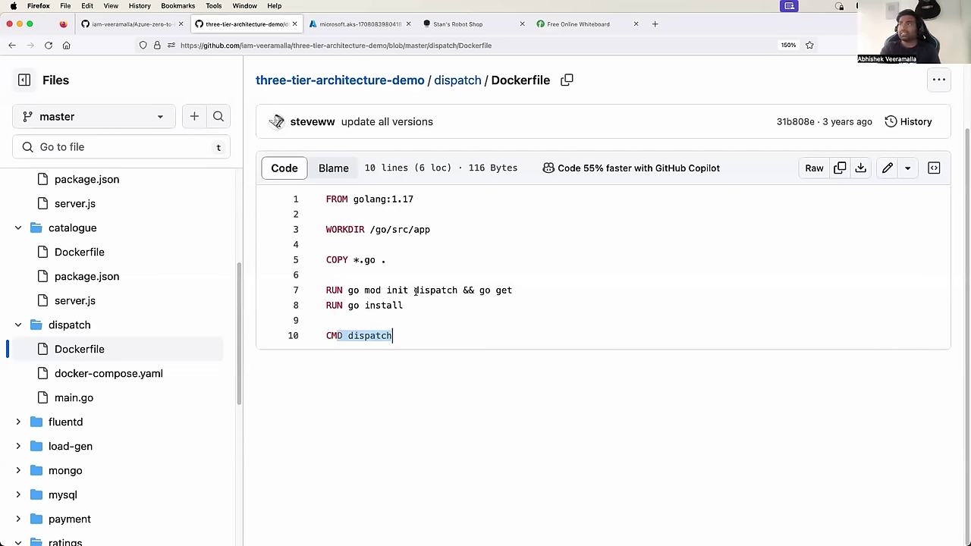
- Compare the dispatch module name in the go mod init line with the name run by the CMD instruction
click(393, 335)
double_click(433, 290)
drag(336, 334, 359, 334)
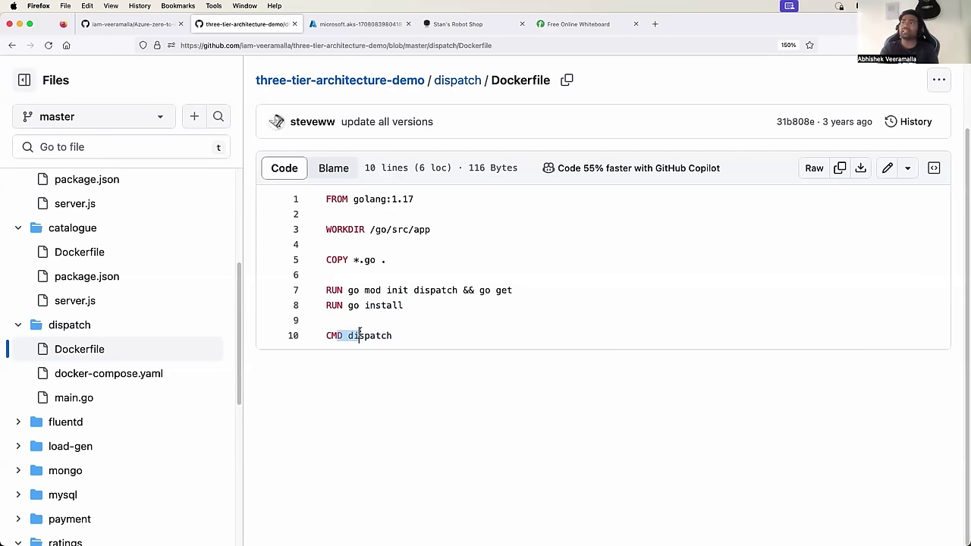
click(358, 336)
double_click(376, 335)
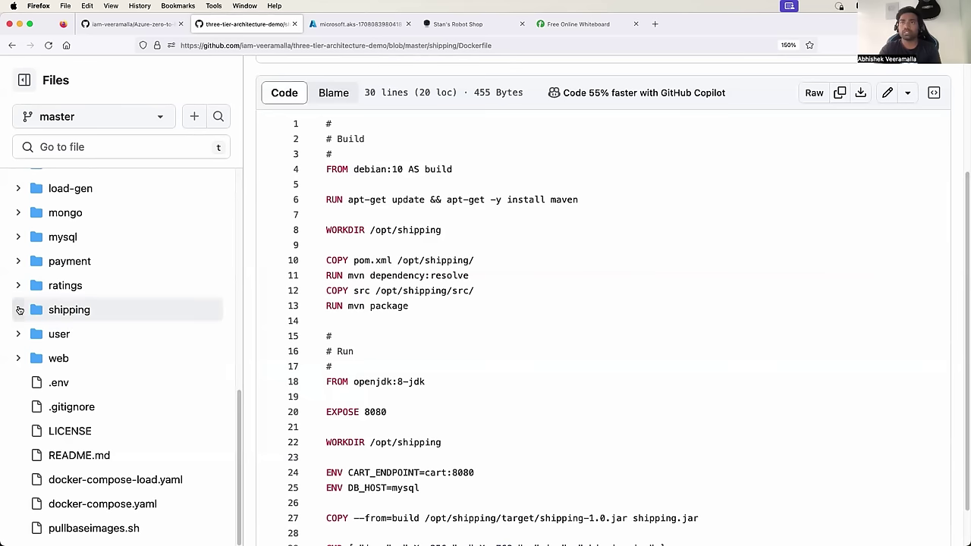
- Expand the shipping folder, view its pom.xml, and return to the shipping Dockerfile to review its build and run sections
click(20, 309)
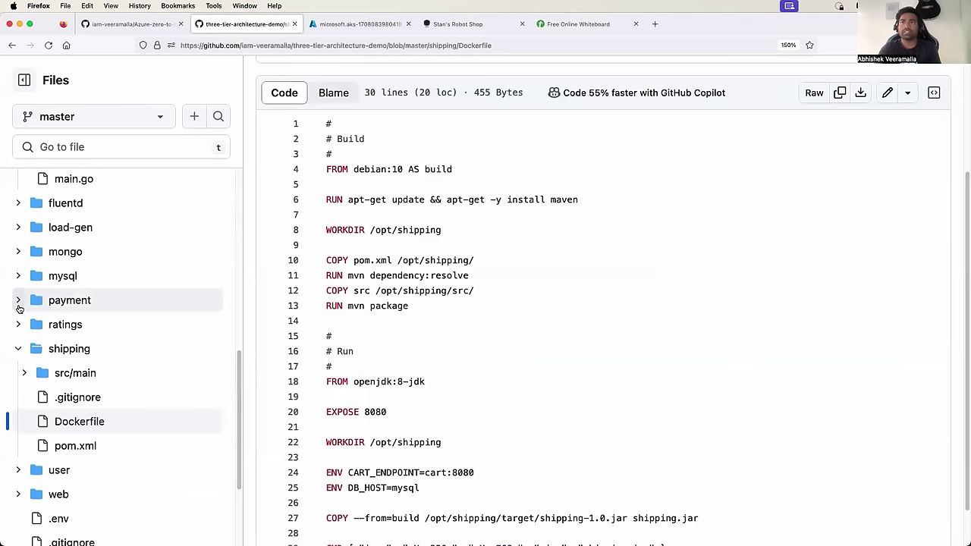
click(75, 447)
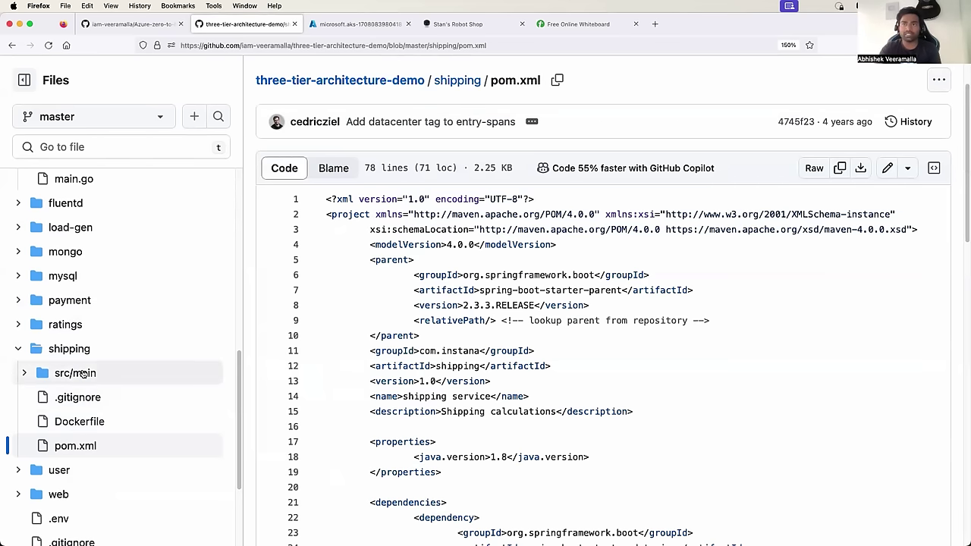
click(97, 421)
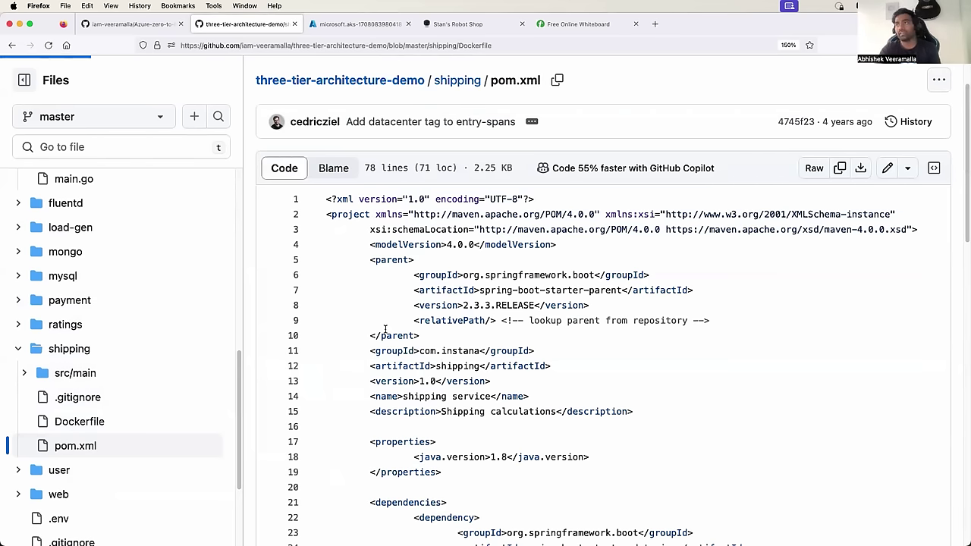
scroll(385, 332, down, 3)
scroll(385, 332, up, 1)
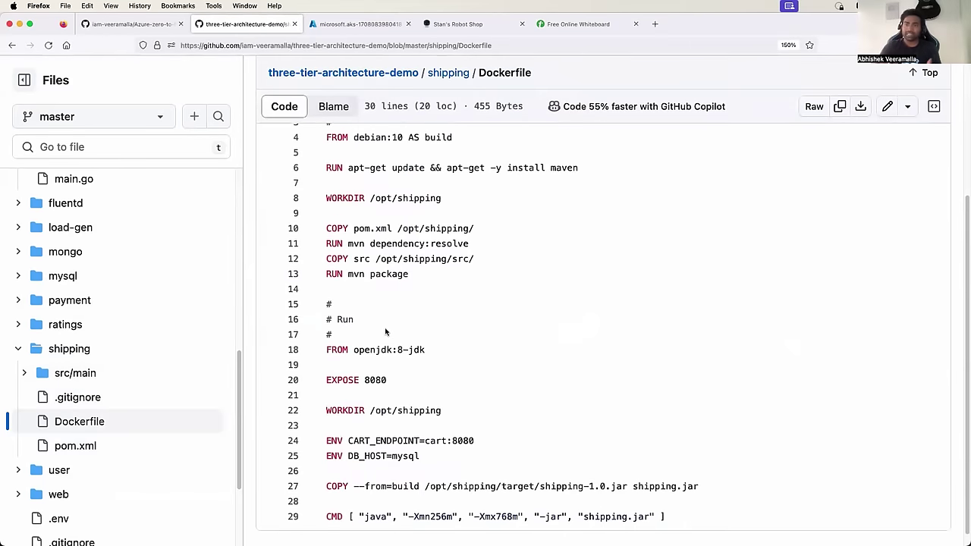
scroll(366, 237, up, 2)
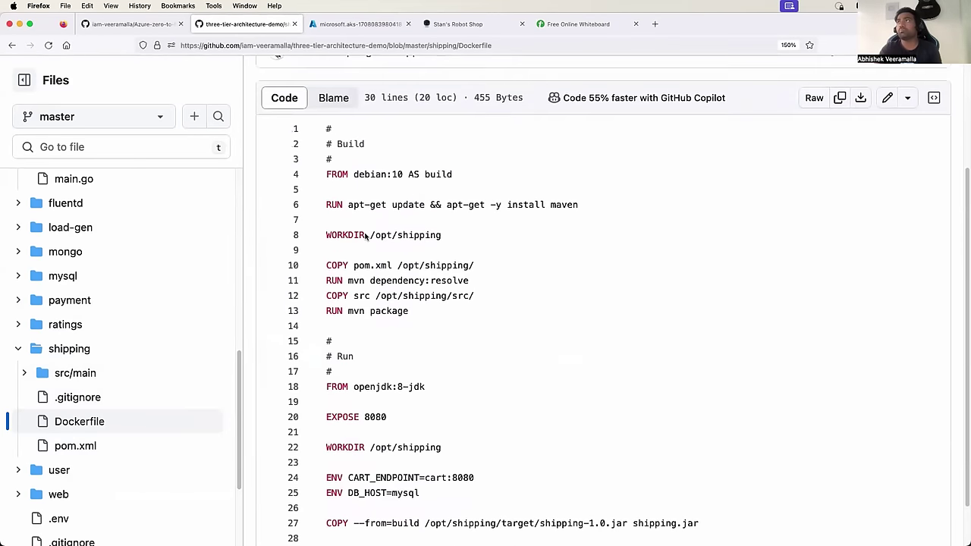
scroll(366, 237, down, 1)
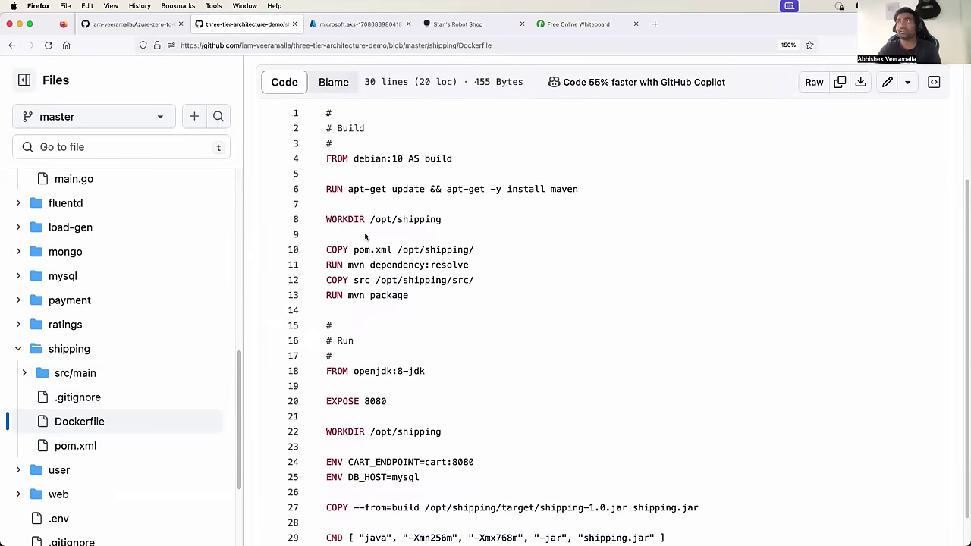
- Examine the shipping Dockerfile's build stage and match its build alias with the COPY --from=build instruction in the run stage
drag(324, 157, 408, 296)
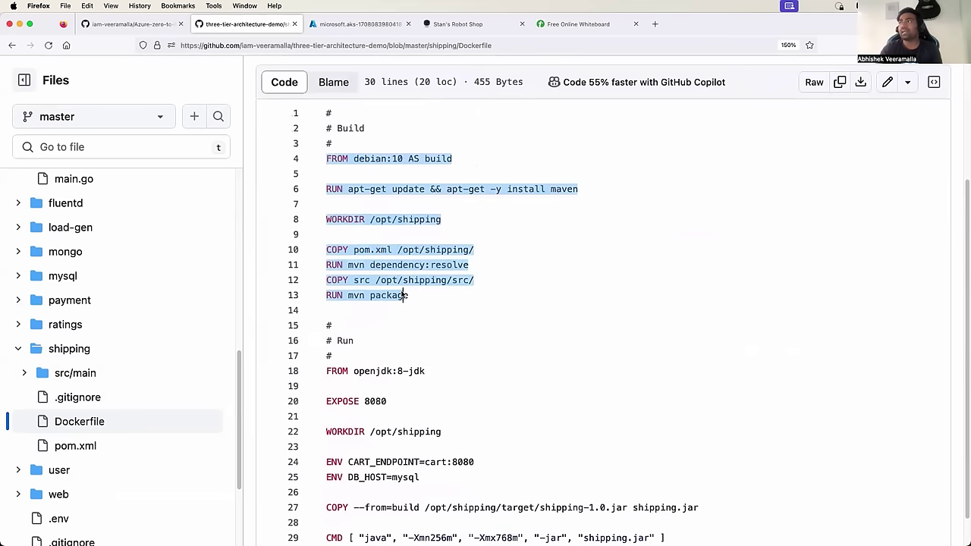
scroll(402, 294, down, 1)
scroll(451, 318, down, 1)
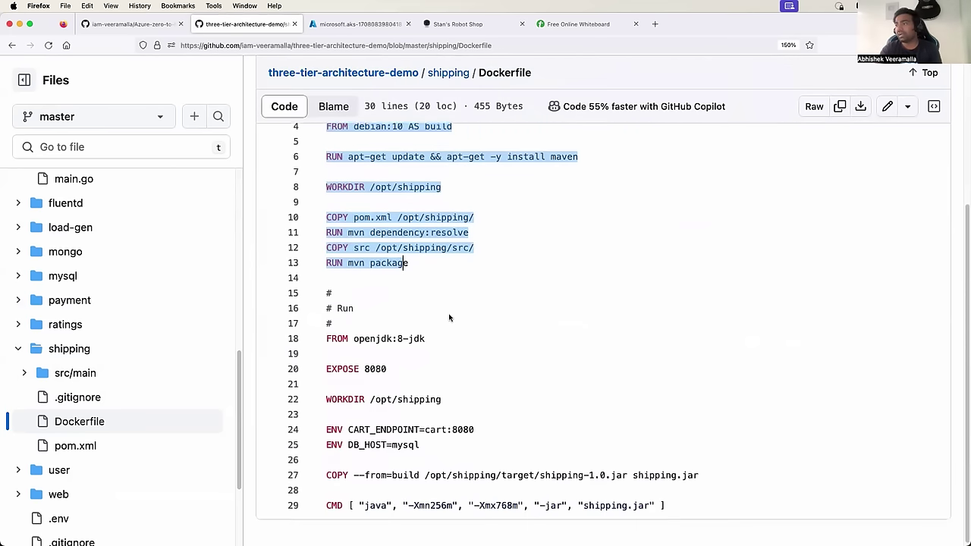
drag(328, 472, 416, 471)
scroll(416, 472, up, 1)
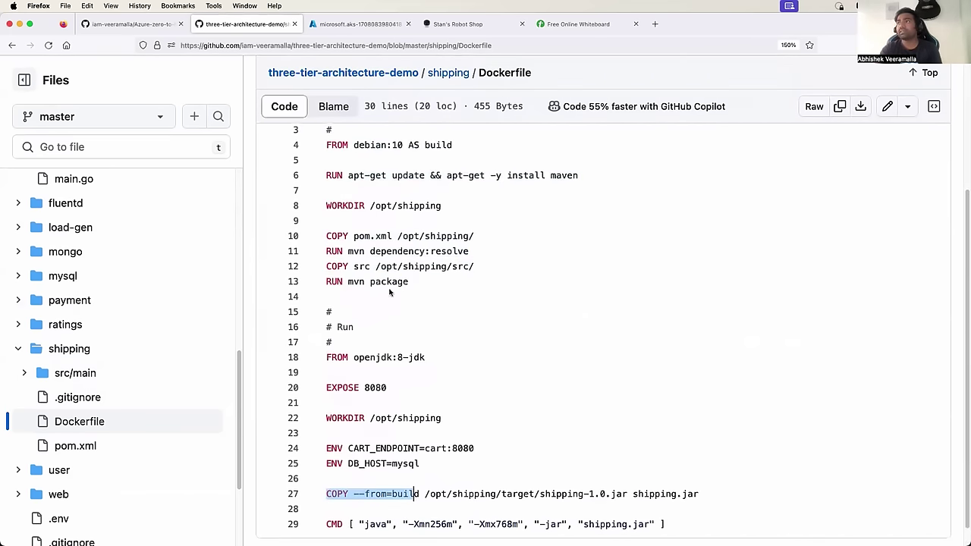
scroll(415, 414, down, 1)
scroll(415, 414, up, 5)
double_click(438, 286)
scroll(438, 288, down, 3)
scroll(439, 289, down, 2)
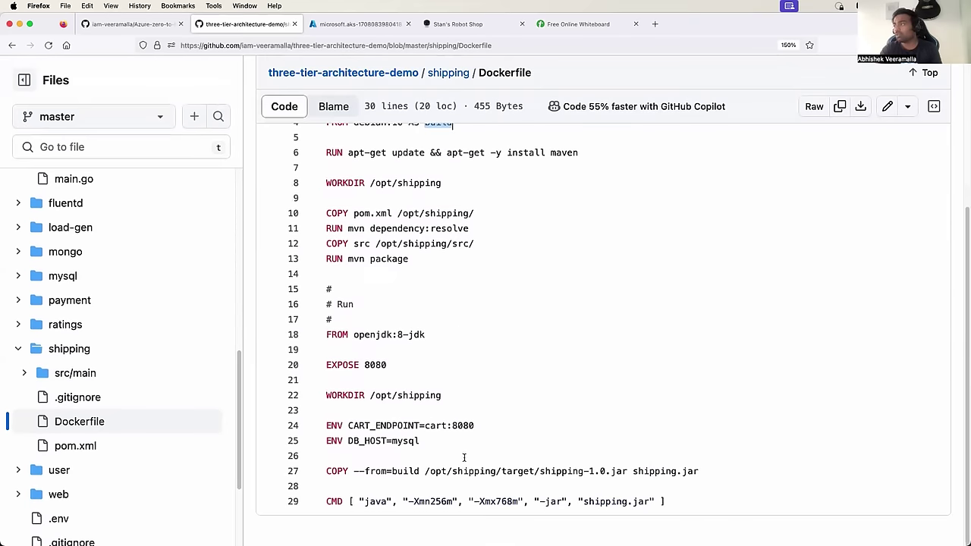
- Trace how shipping-1.0.jar is copied as shipping.jar into the run stage's /opt/shipping directory and started by the java CMD
drag(425, 471, 624, 473)
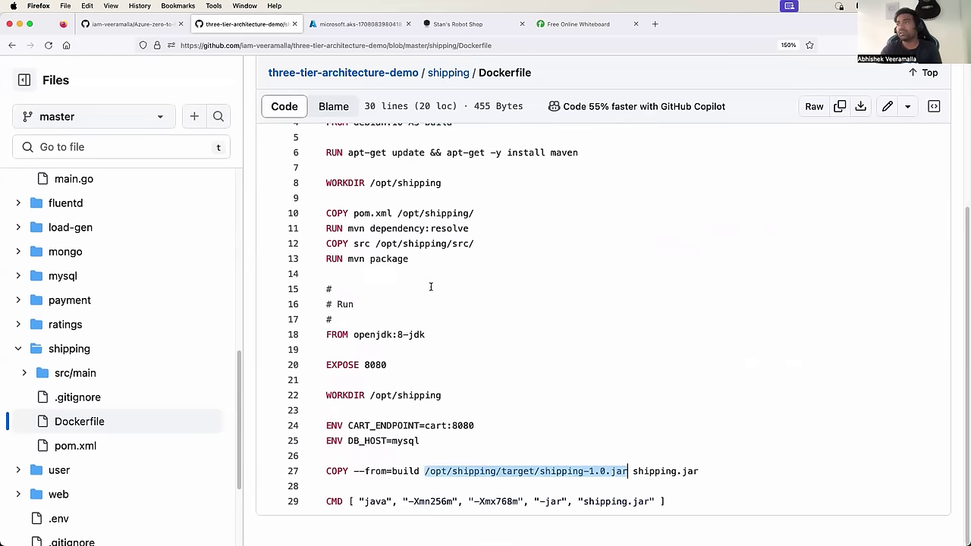
scroll(429, 290, up, 1)
drag(632, 490, 732, 488)
scroll(370, 415, down, 1)
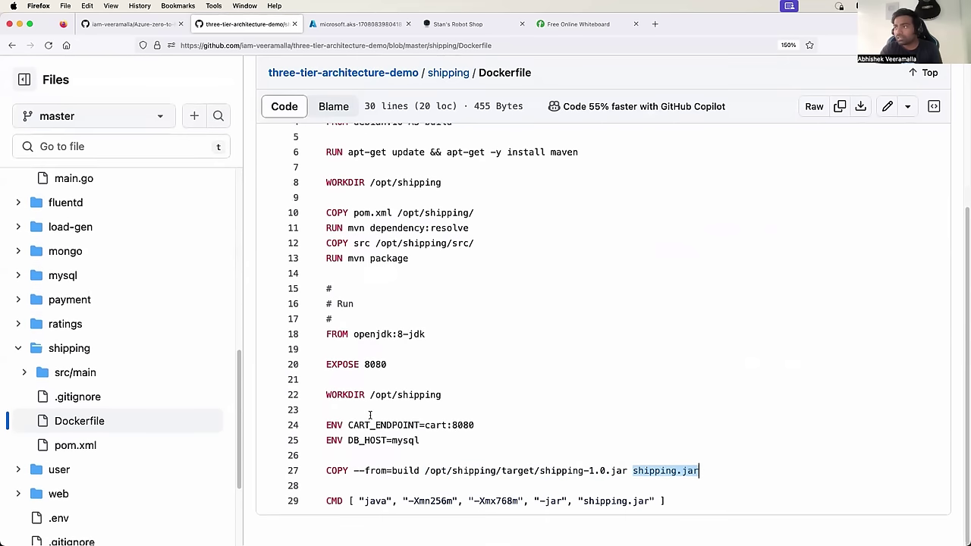
drag(375, 395, 453, 395)
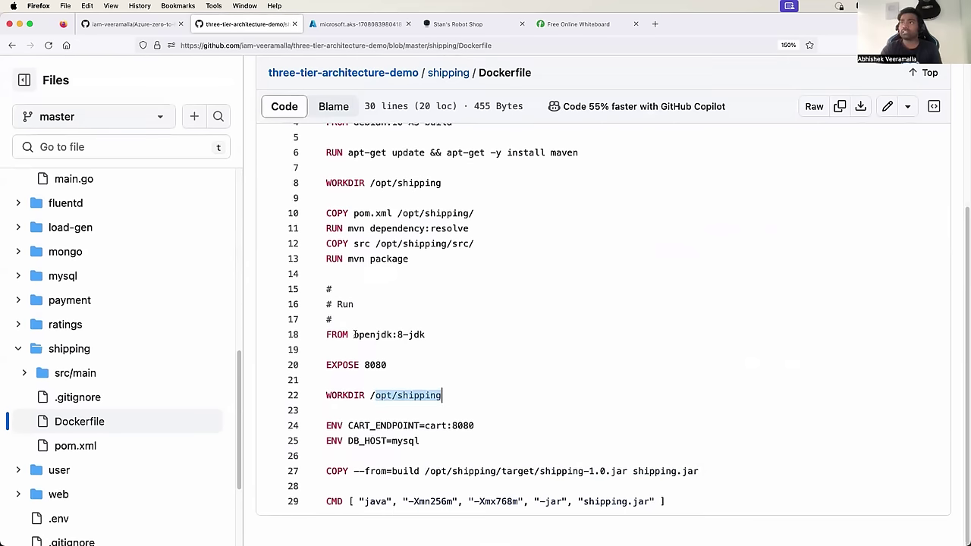
drag(334, 502, 691, 504)
click(667, 502)
drag(636, 471, 726, 471)
scroll(464, 309, up, 1)
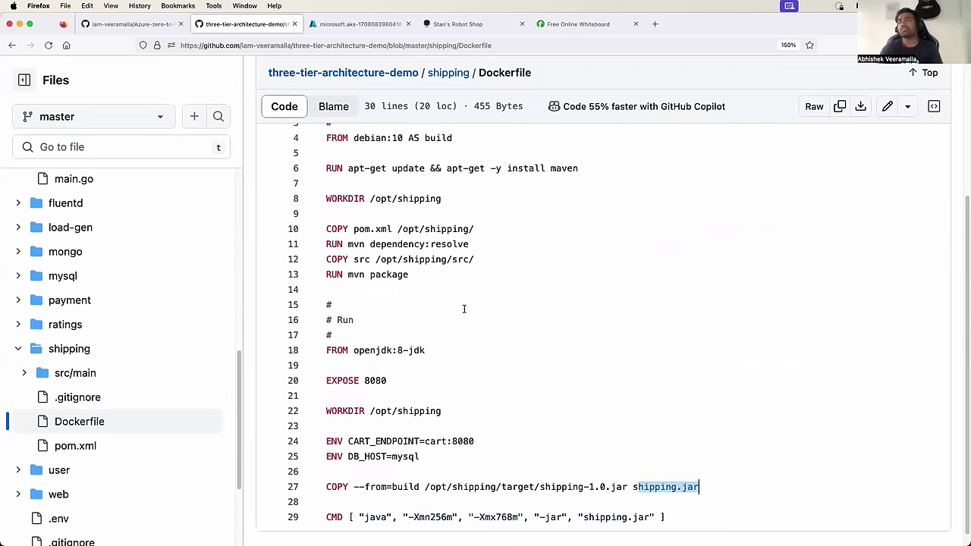
- Review the shipping build stage from FROM debian:10 to RUN mvn package, then look over the run stage
scroll(465, 309, up, 1)
drag(413, 313, 328, 173)
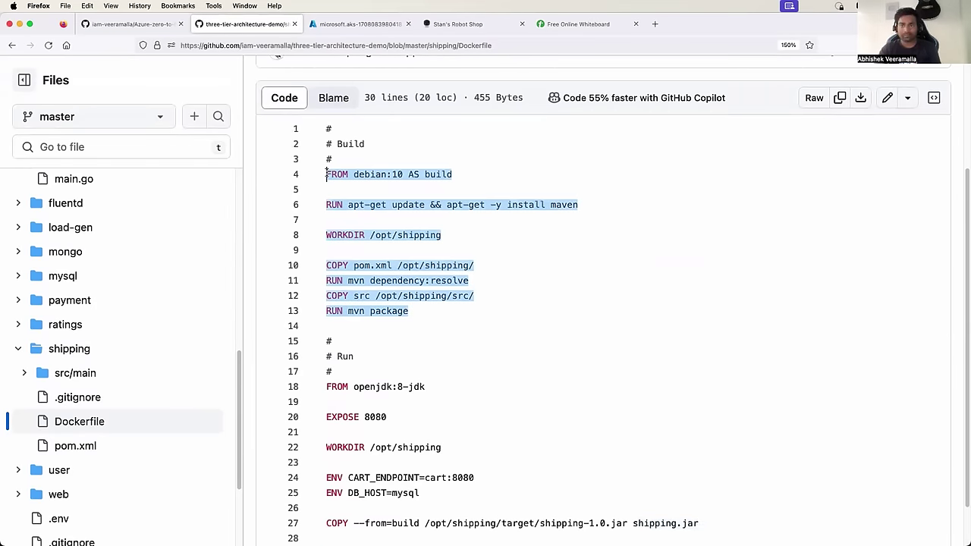
scroll(408, 254, down, 1)
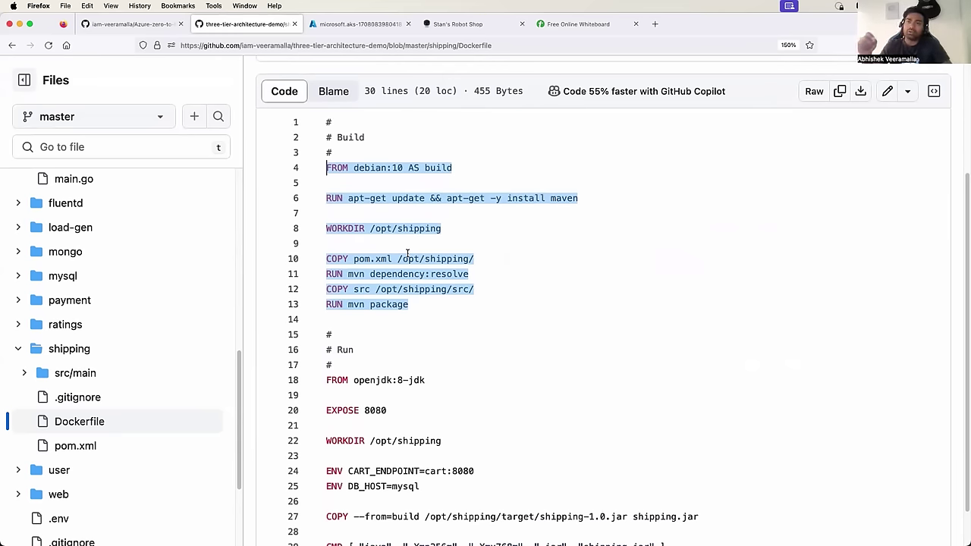
scroll(408, 228, up, 2)
click(388, 189)
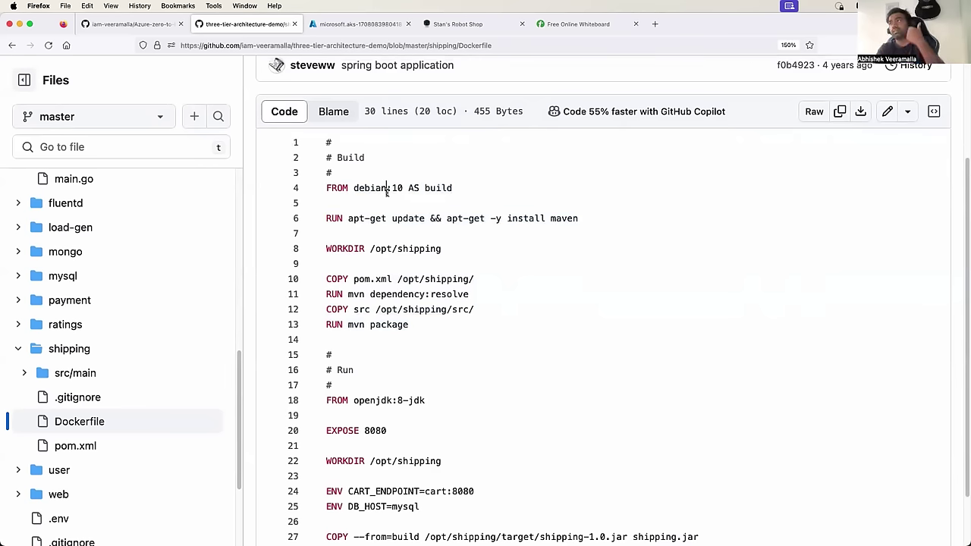
scroll(449, 236, down, 1)
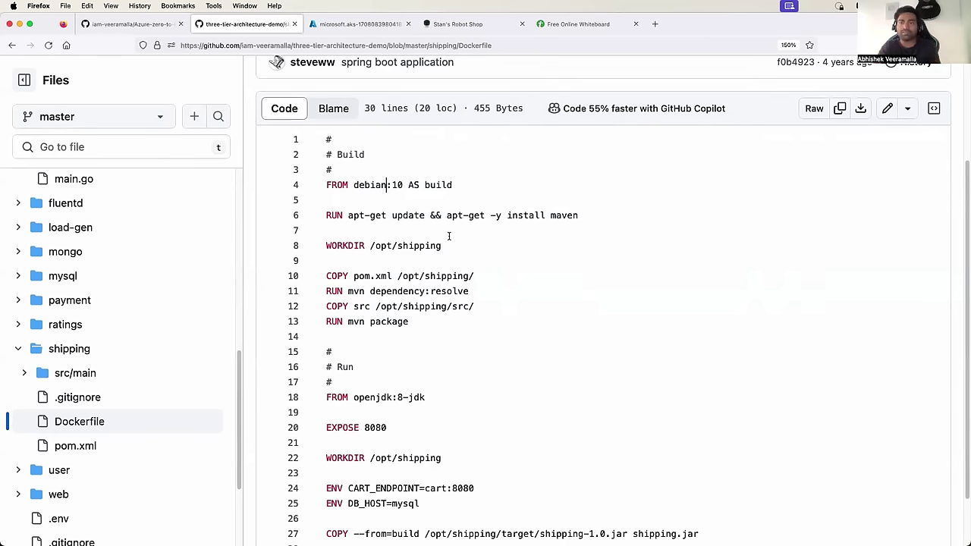
scroll(449, 236, down, 3)
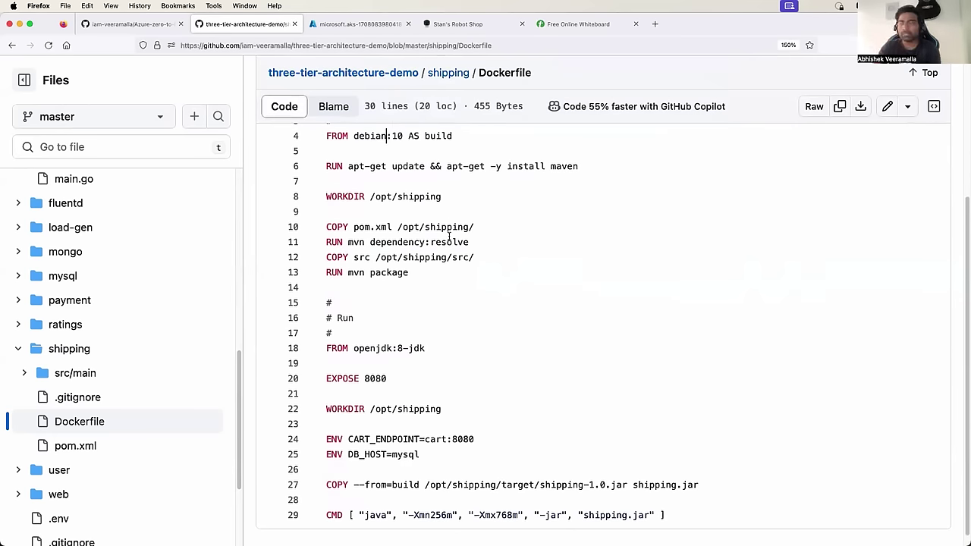
- Read the shipping build stage's instructions in detail: the maven installation, the working directory, the COPY lines and mvn package
drag(326, 136, 447, 271)
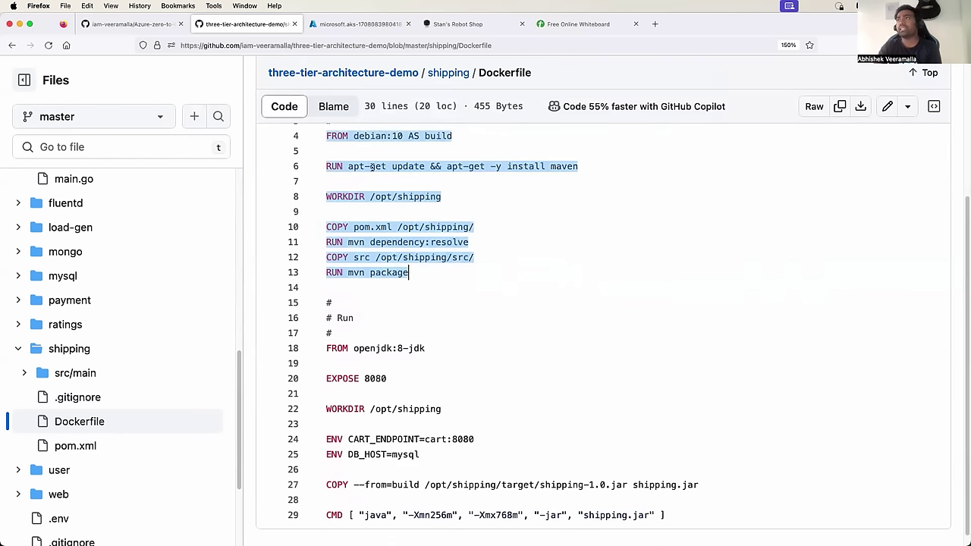
click(358, 165)
double_click(566, 166)
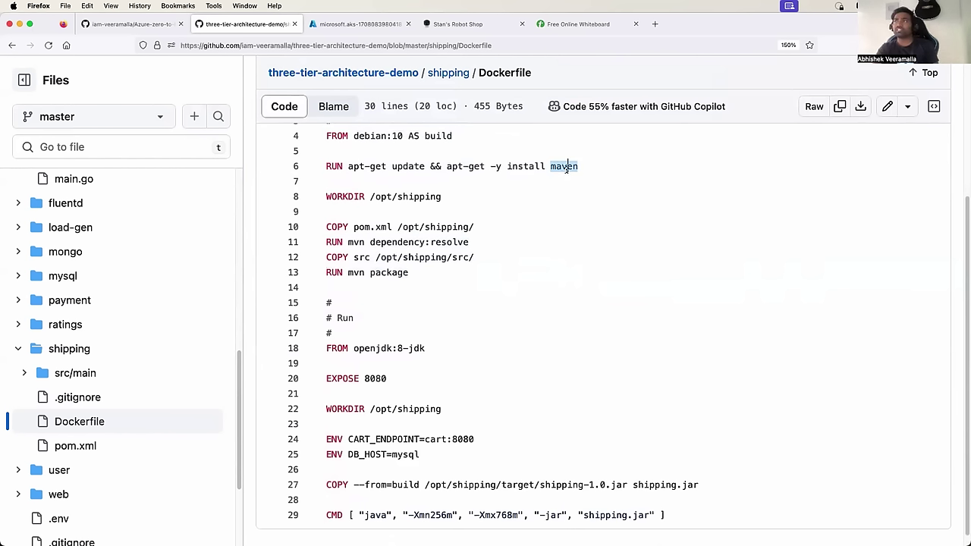
drag(347, 197, 468, 293)
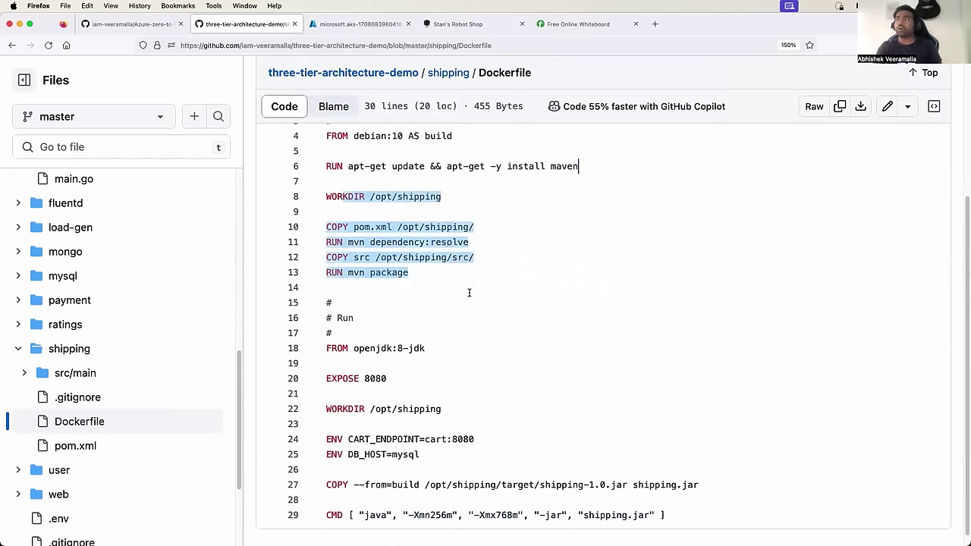
double_click(356, 273)
drag(417, 277, 328, 135)
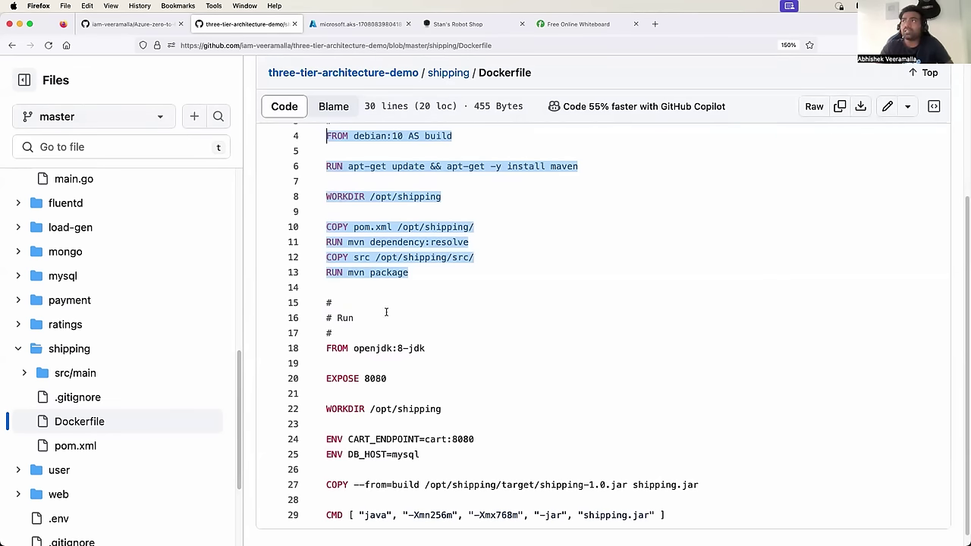
scroll(421, 272, down, 1)
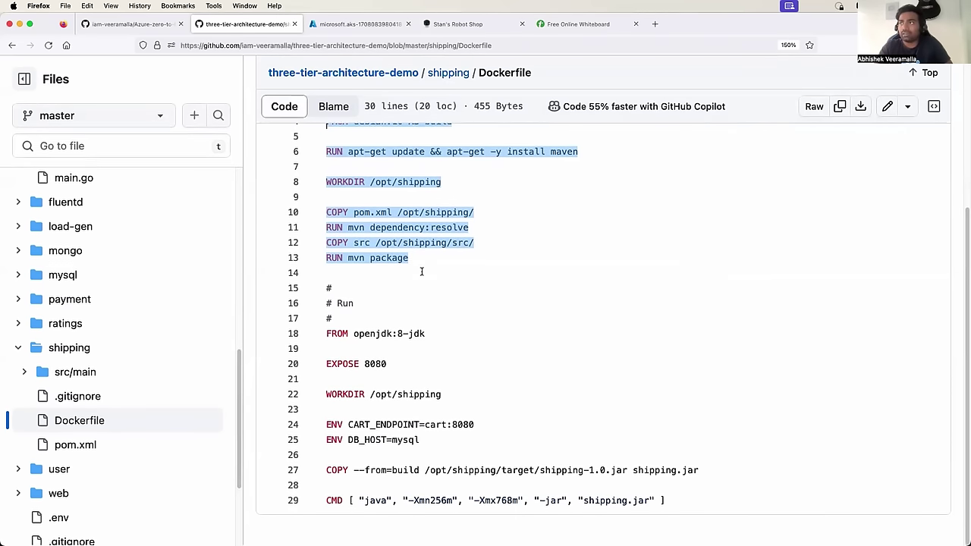
- Compare shipping's run stage, from the openjdk:8-jdk base image to the java CMD, with the Dockerfile's Debian build stage
drag(371, 335, 446, 336)
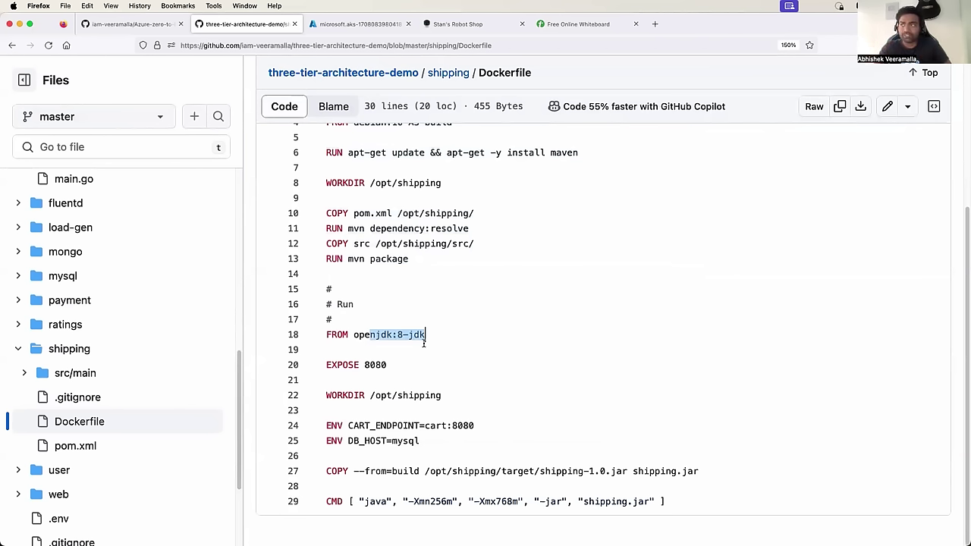
drag(353, 501, 631, 498)
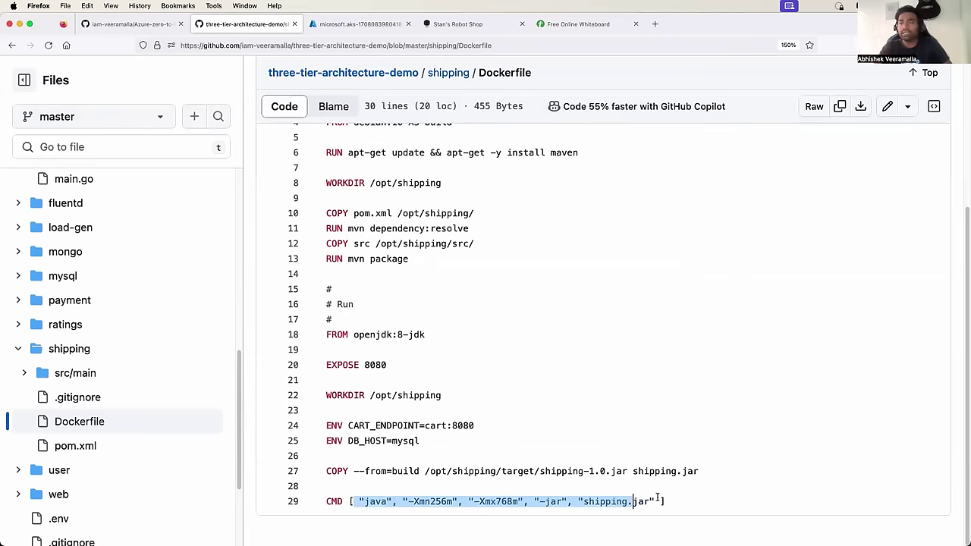
scroll(572, 456, up, 2)
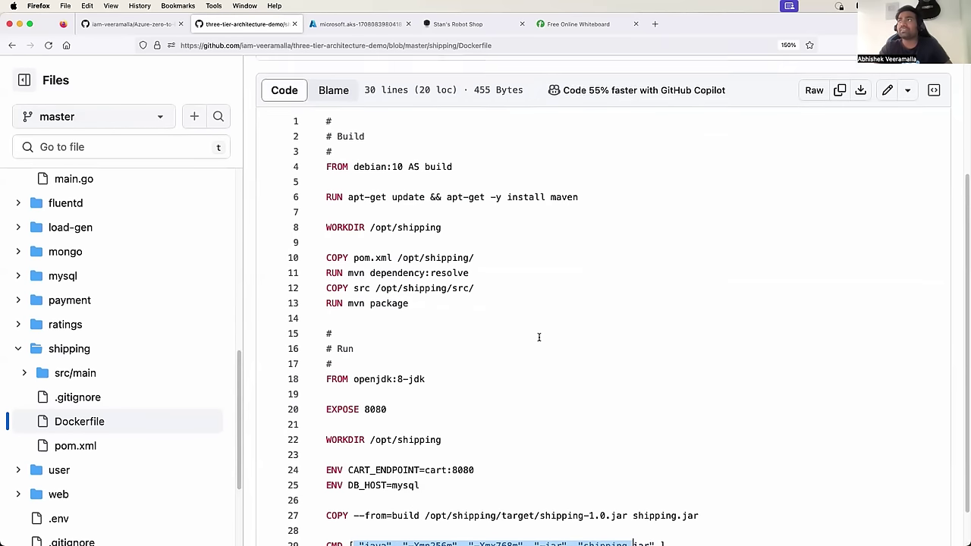
drag(326, 133, 405, 300)
scroll(405, 300, down, 1)
drag(343, 335, 452, 471)
scroll(355, 250, up, 2)
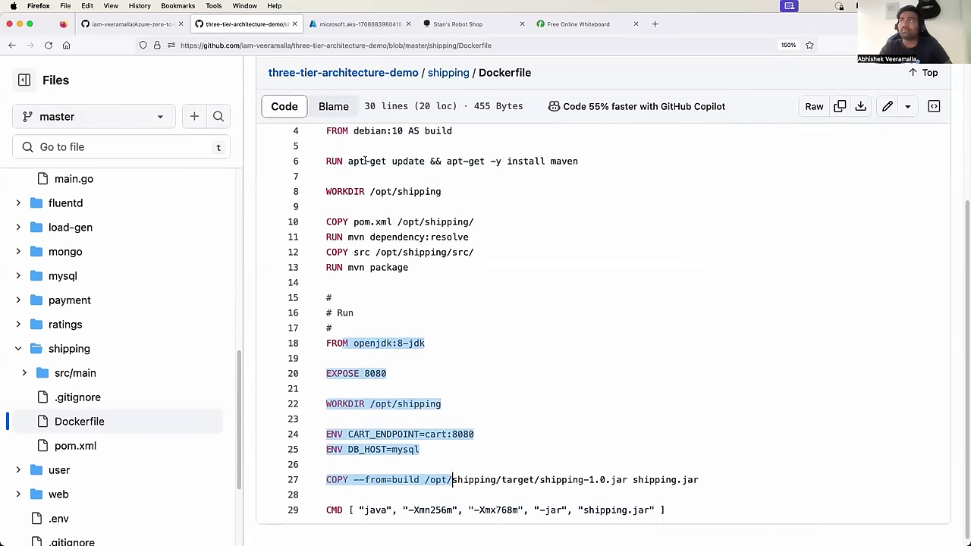
scroll(451, 261, down, 3)
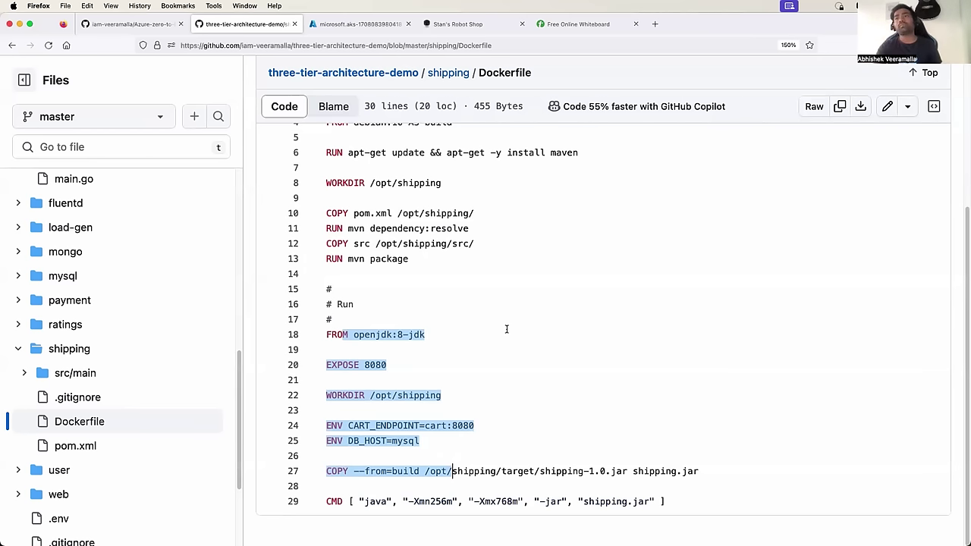
- Look over the repository's service folders, switch to the Azure portal and open the AKS cluster resource from the completed deployment
scroll(46, 369, down, 3)
scroll(46, 370, down, 1)
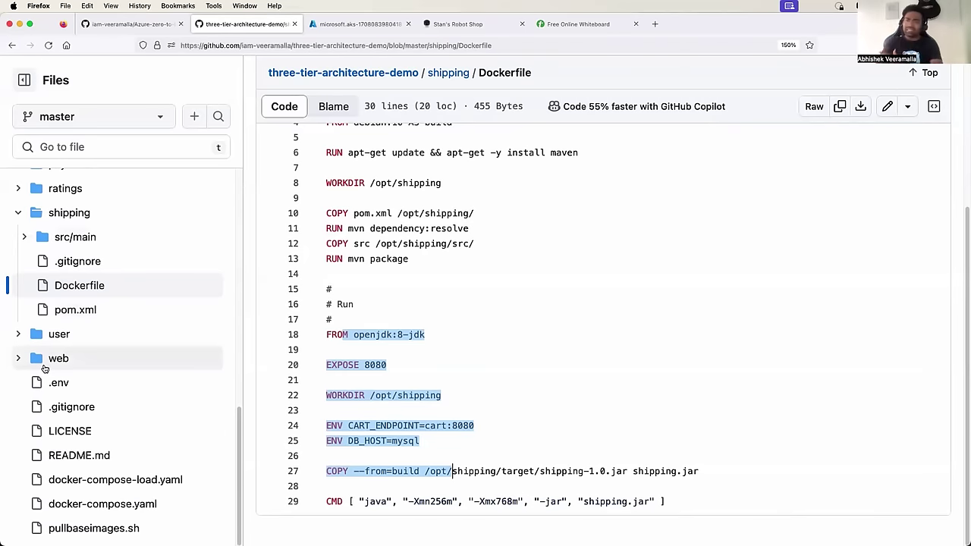
scroll(44, 368, up, 4)
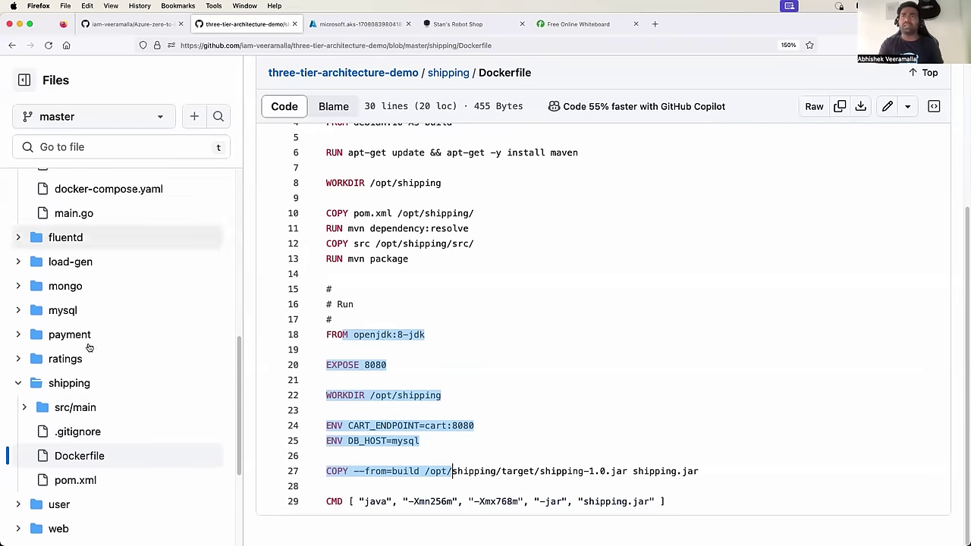
scroll(82, 286, up, 5)
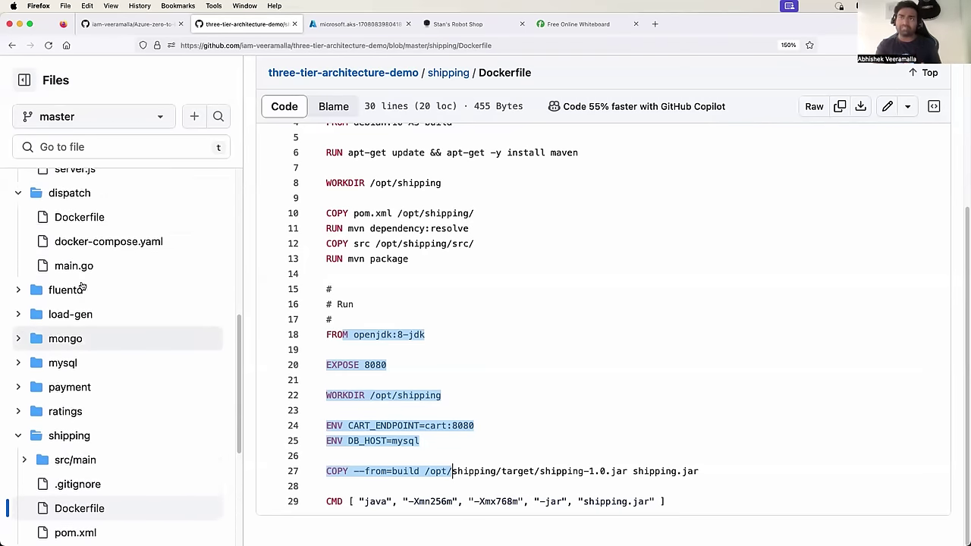
scroll(64, 219, up, 4)
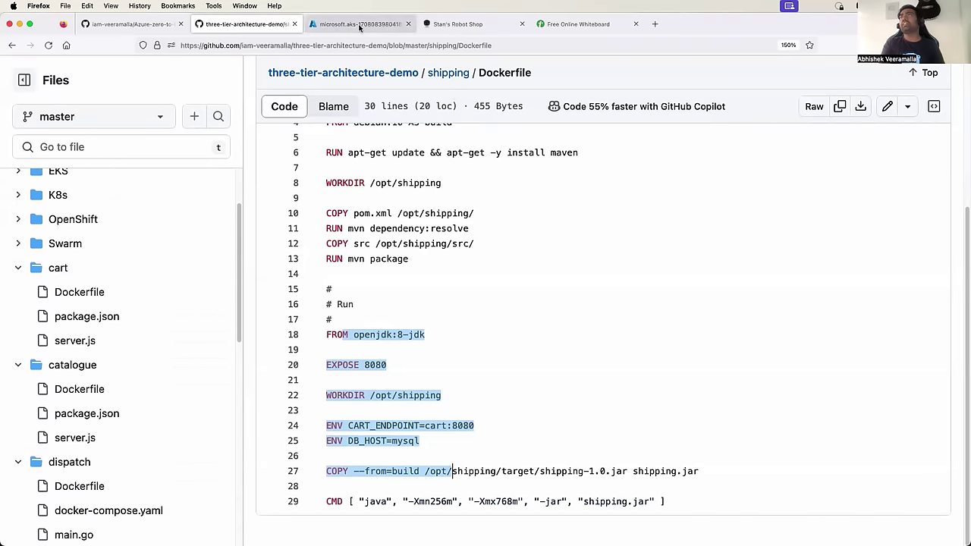
click(362, 23)
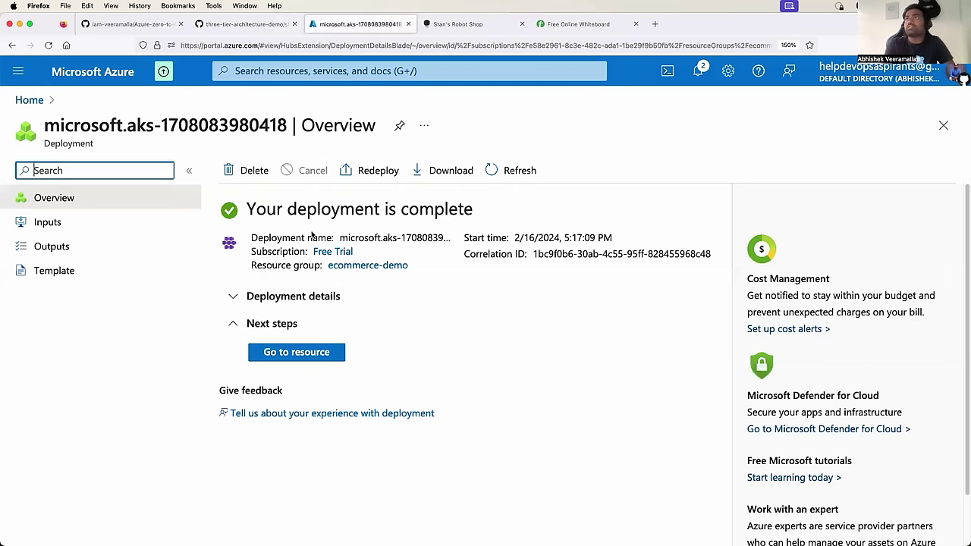
click(331, 354)
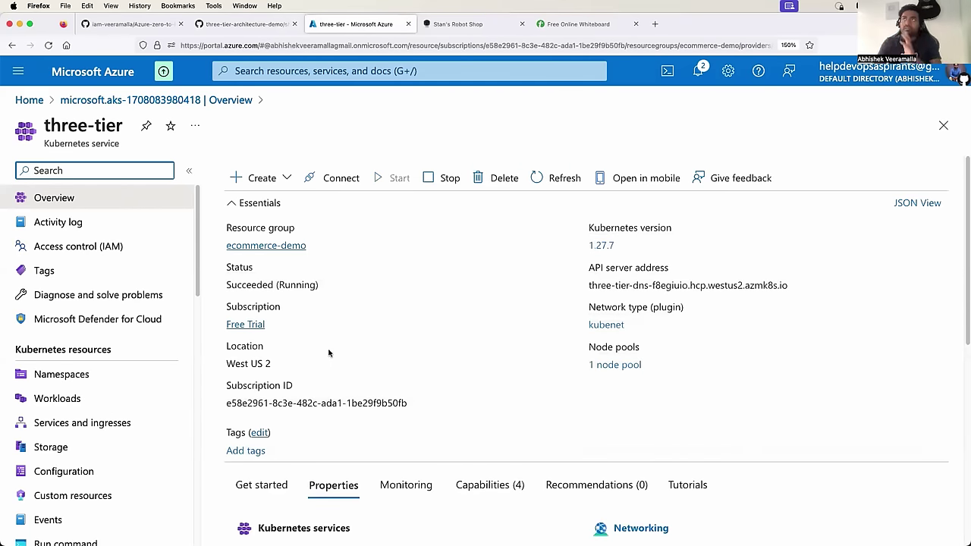
- Return to the GitHub repository and collapse the cart, catalogue and dispatch folders in the file tree
click(244, 24)
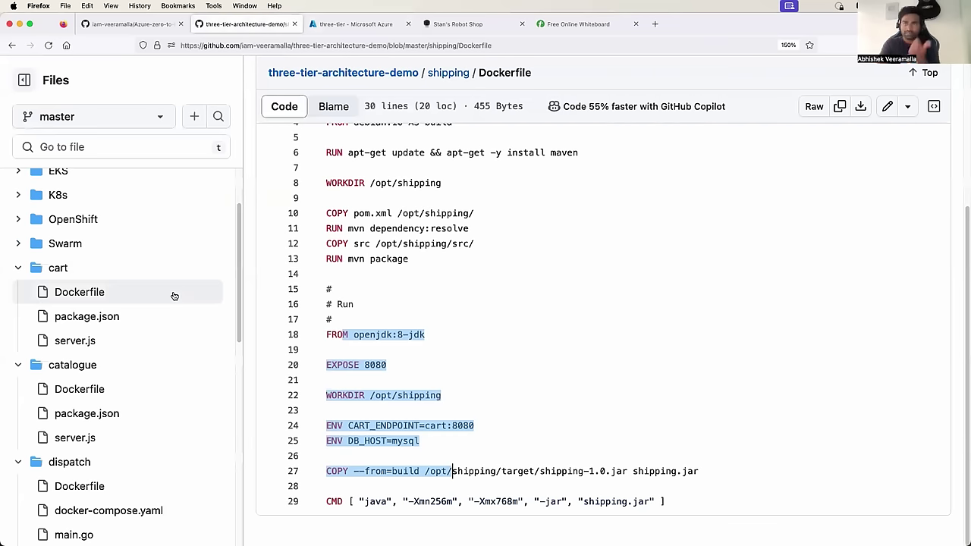
scroll(174, 296, up, 3)
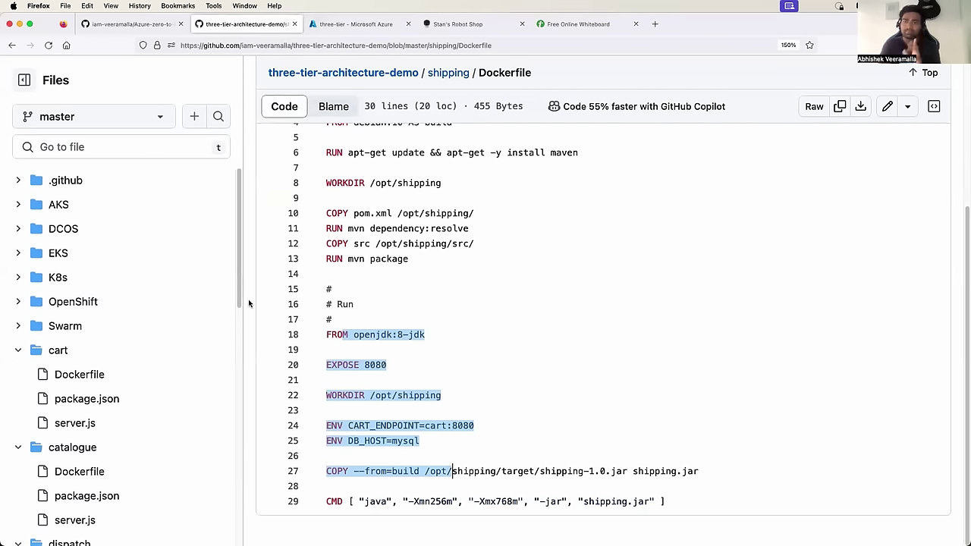
scroll(45, 318, up, 2)
click(19, 351)
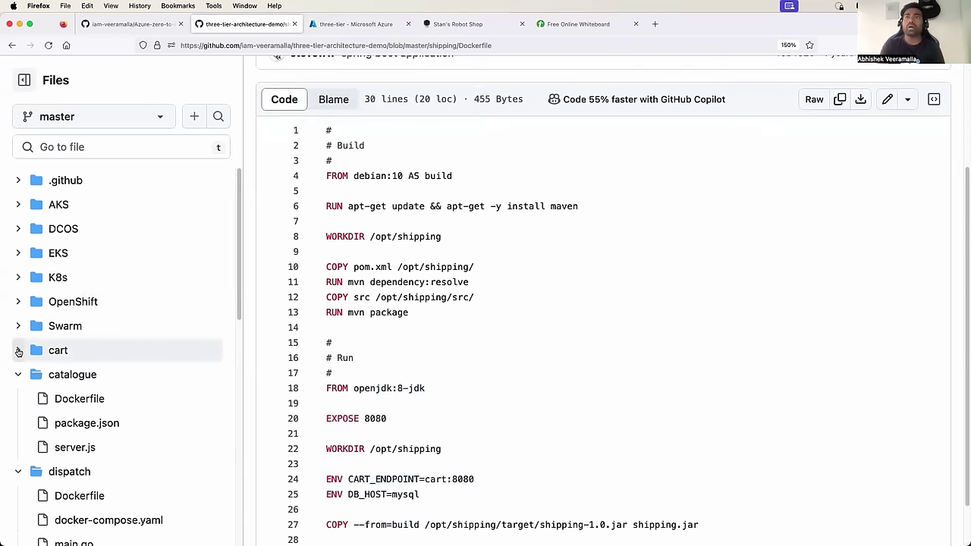
scroll(19, 351, down, 2)
click(18, 293)
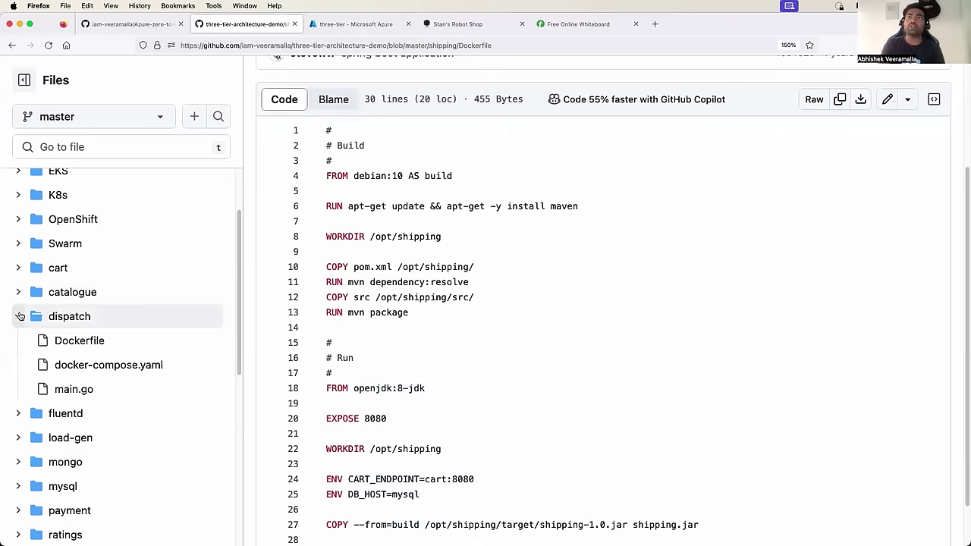
click(20, 317)
scroll(86, 341, up, 3)
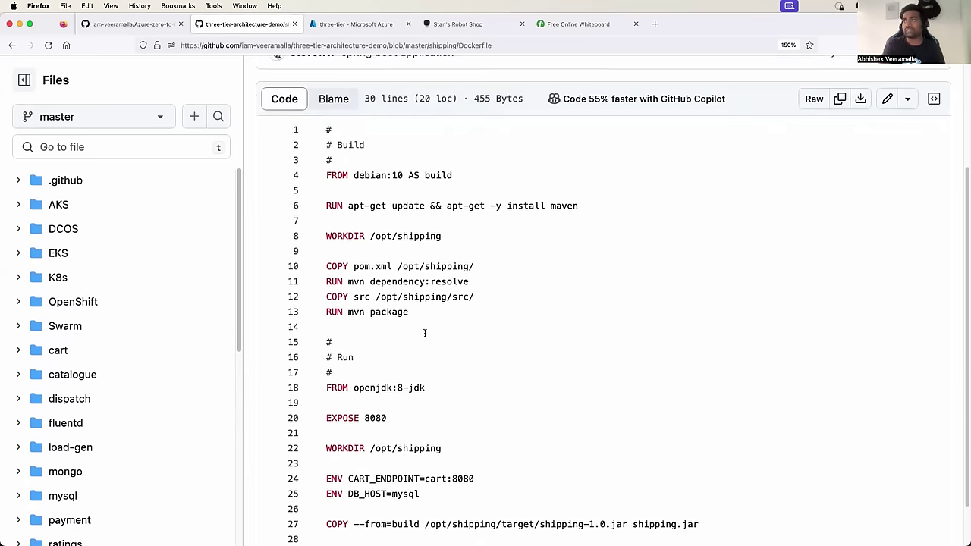
- Open the repository's main page and read the README's docker-compose commands for building, pushing and running the images
scroll(424, 333, down, 2)
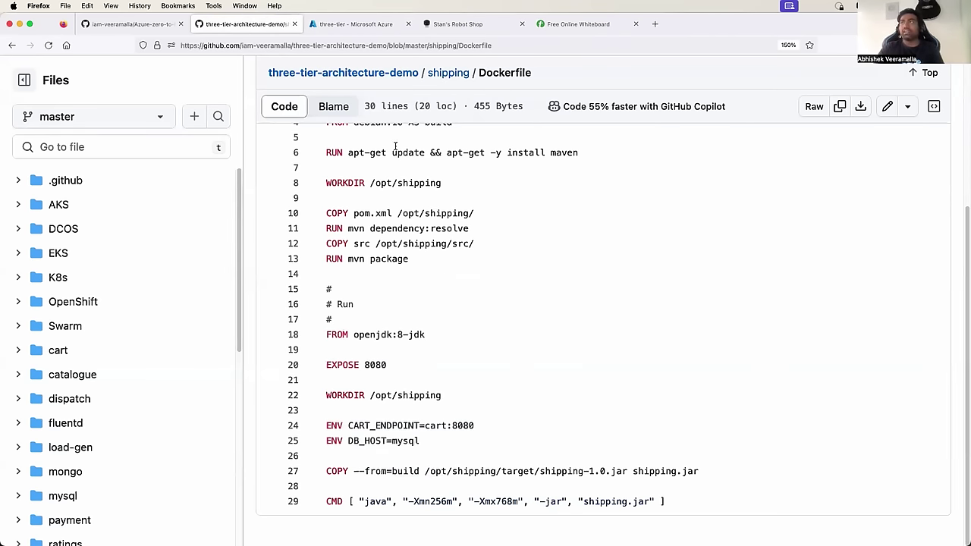
scroll(67, 217, up, 1)
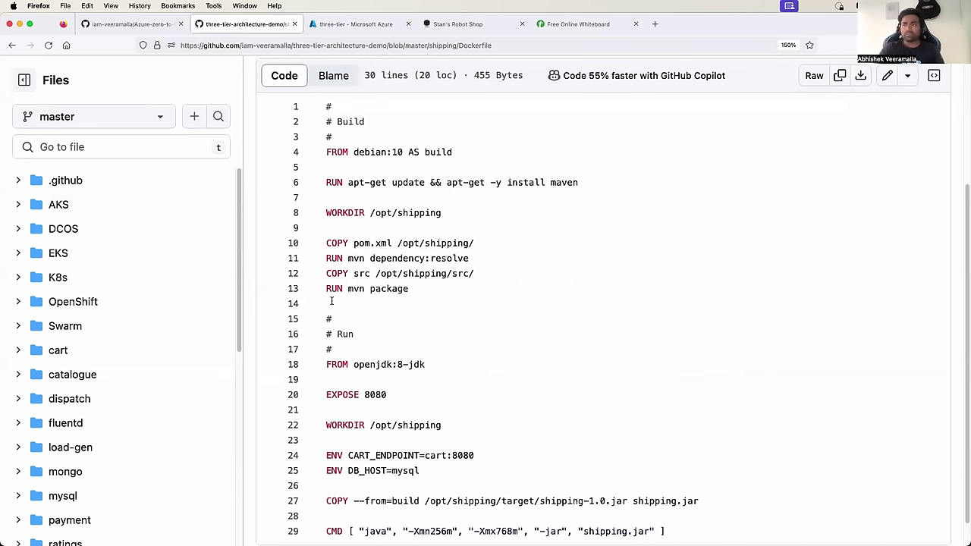
scroll(140, 168, up, 2)
scroll(139, 168, up, 2)
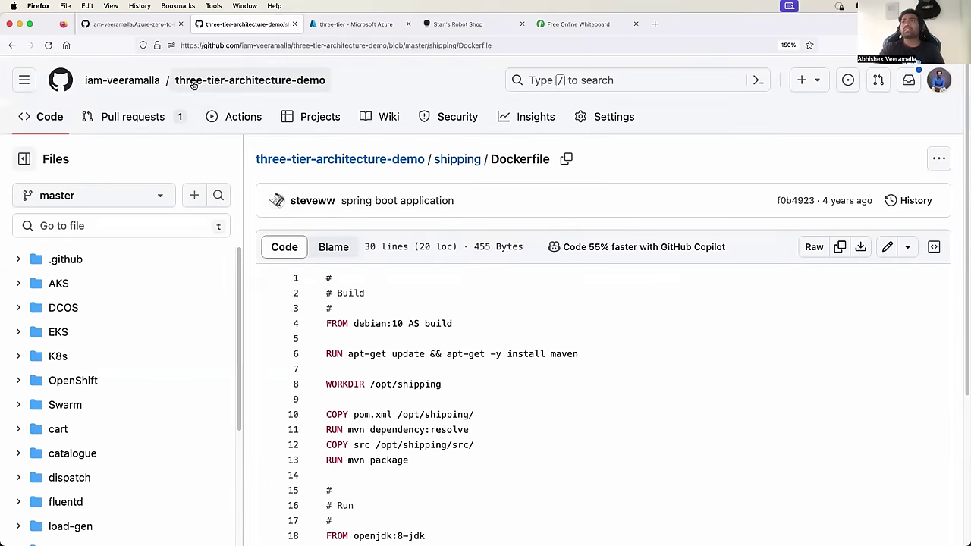
click(194, 85)
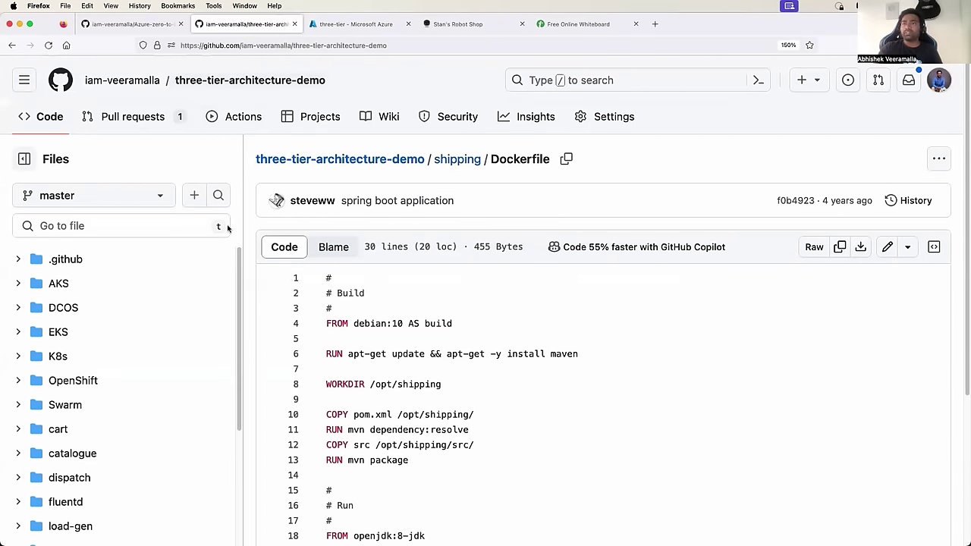
scroll(261, 428, down, 15)
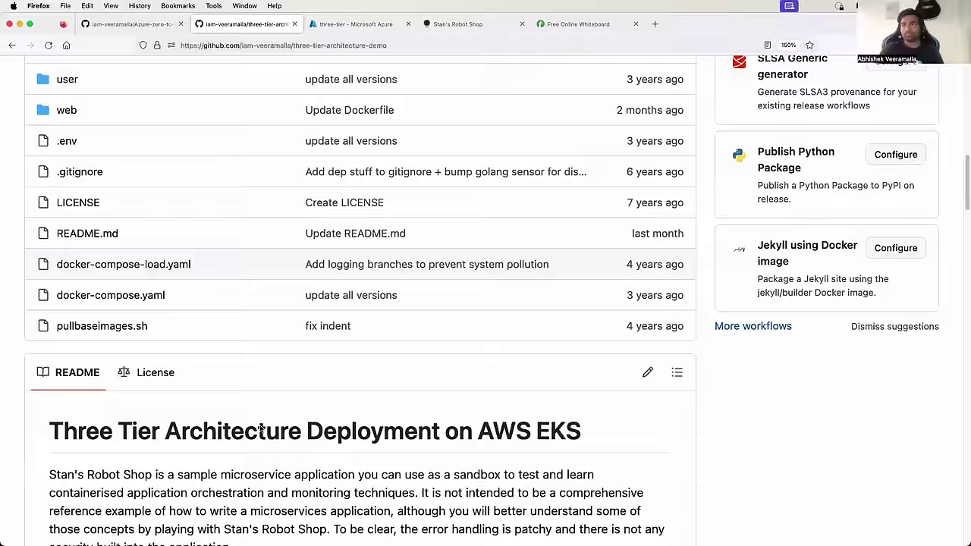
scroll(260, 426, down, 10)
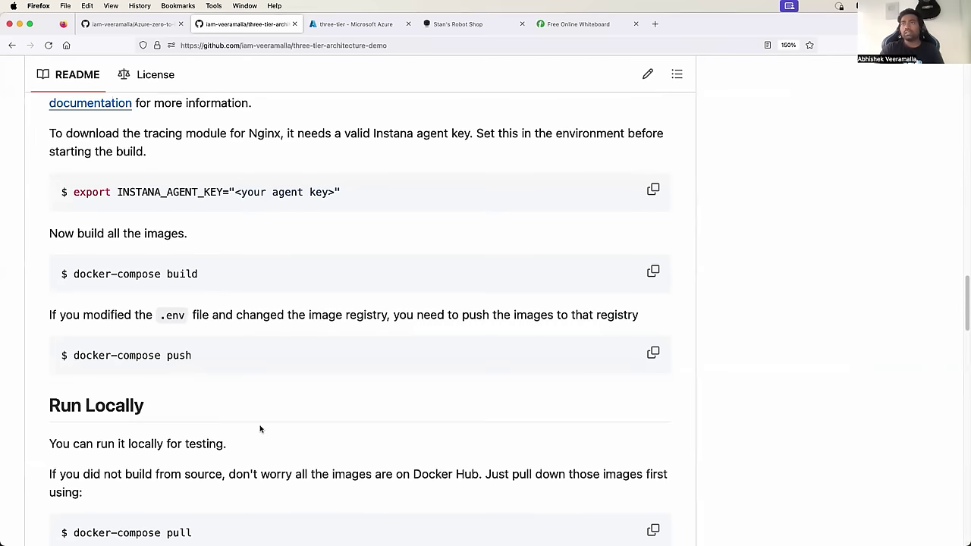
drag(79, 273, 216, 278)
drag(92, 355, 201, 356)
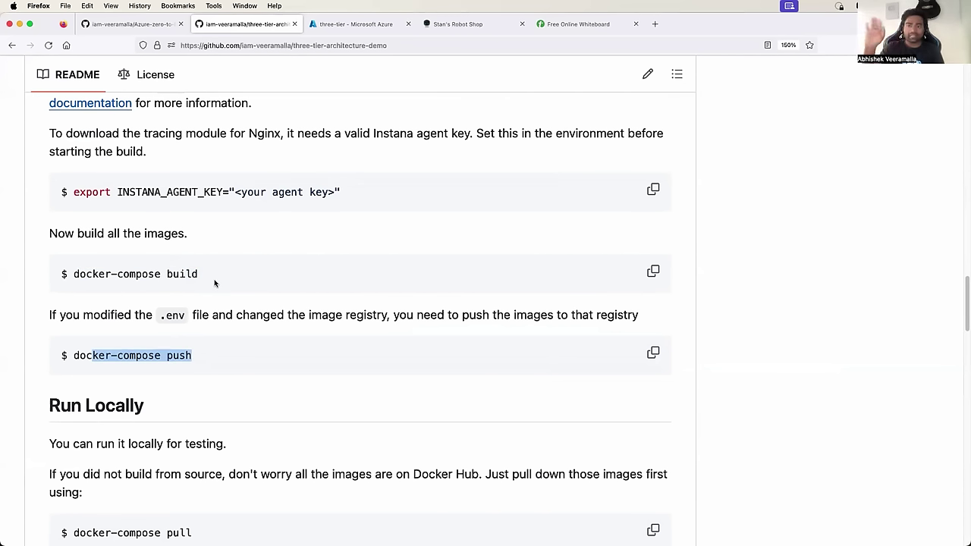
scroll(215, 282, down, 1)
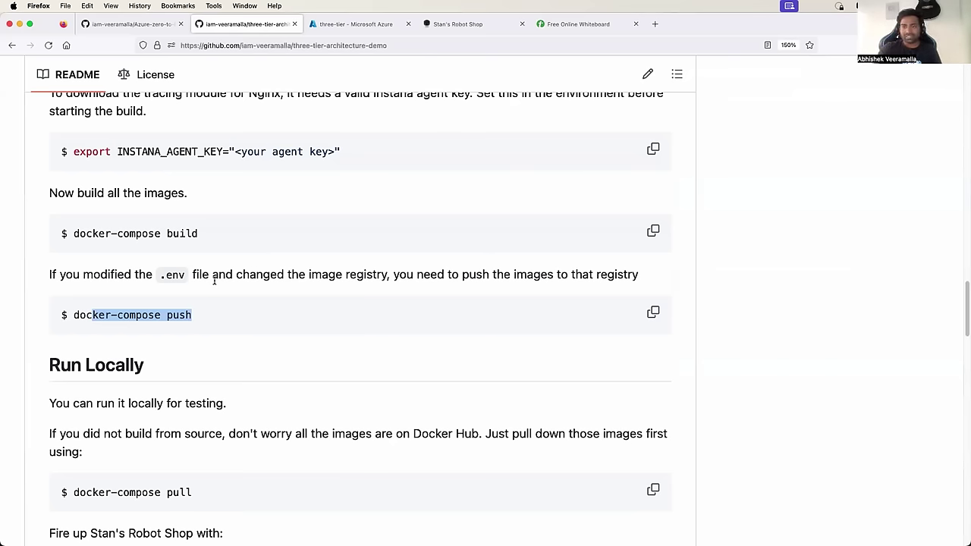
scroll(214, 281, down, 7)
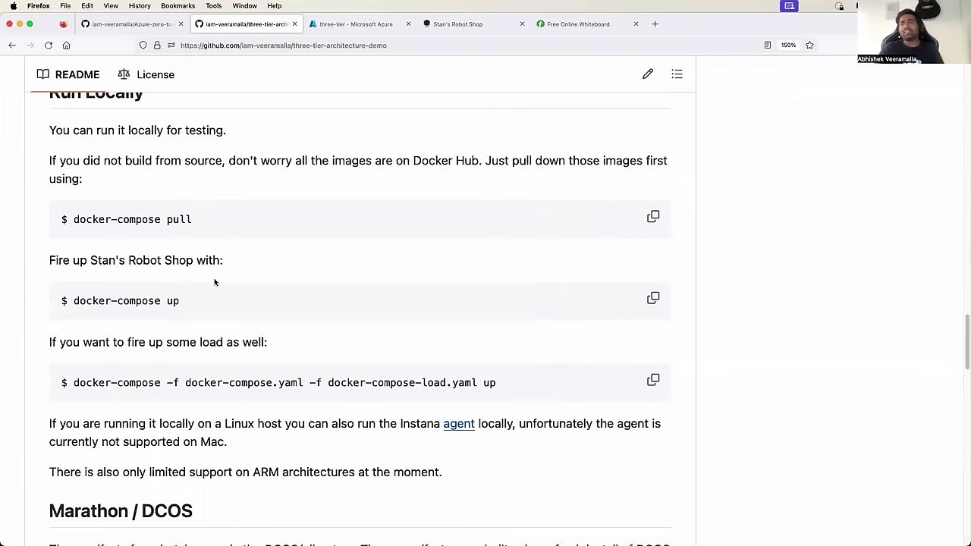
- Open the repository's K8s folder, collapse it in the file tree and open its helm directory
scroll(214, 282, up, 20)
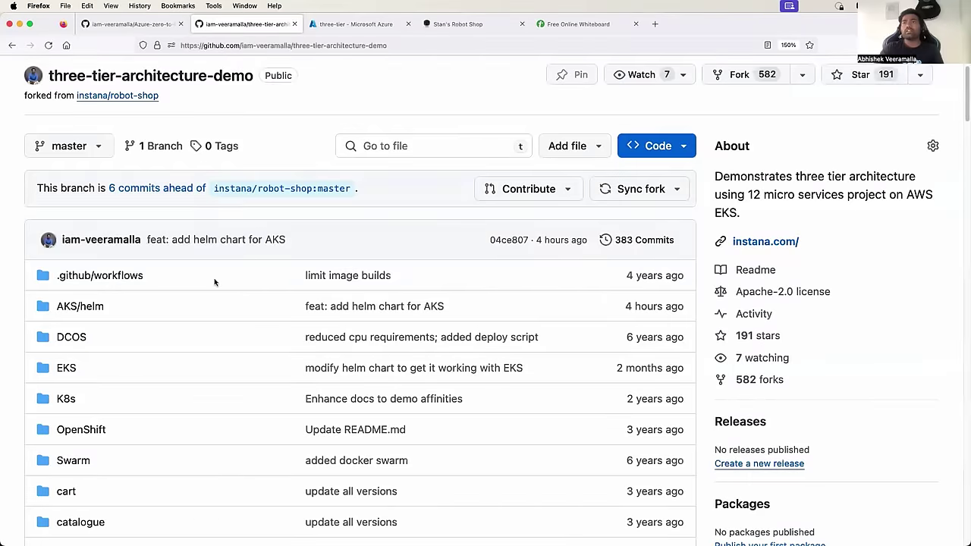
scroll(214, 282, down, 2)
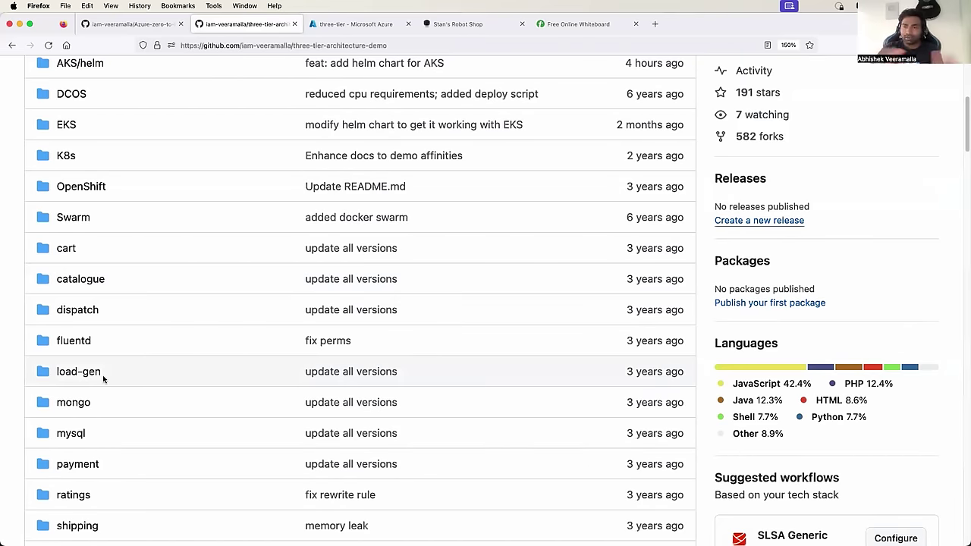
scroll(83, 227, up, 1)
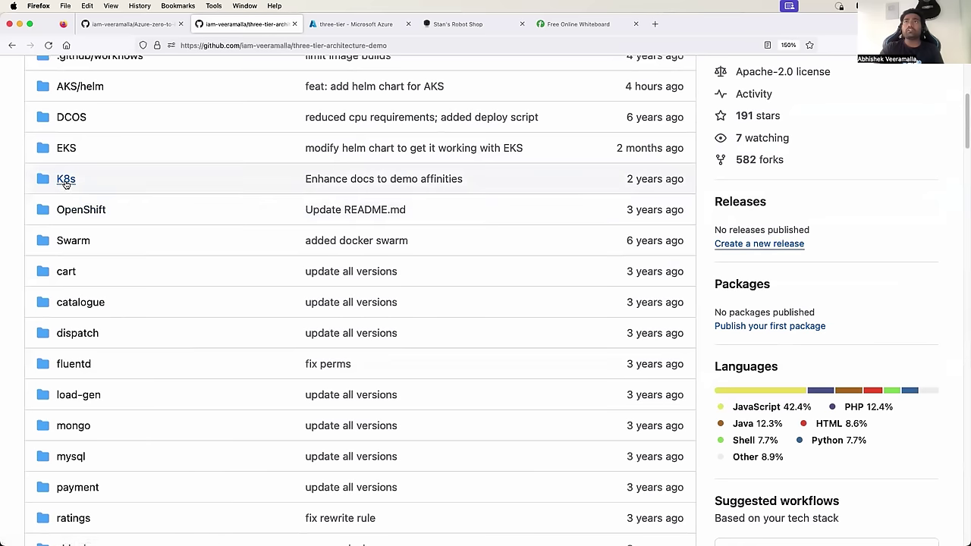
click(66, 182)
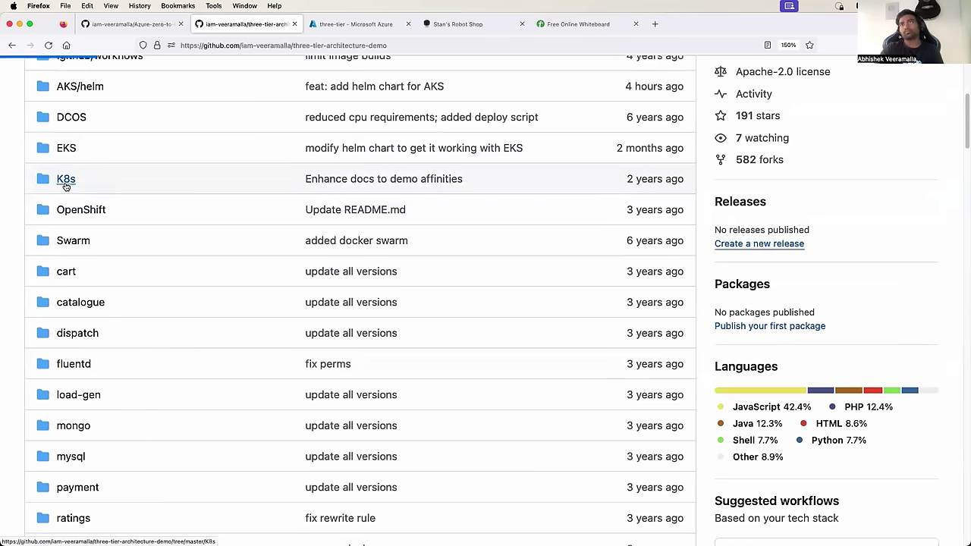
scroll(93, 294, down, 1)
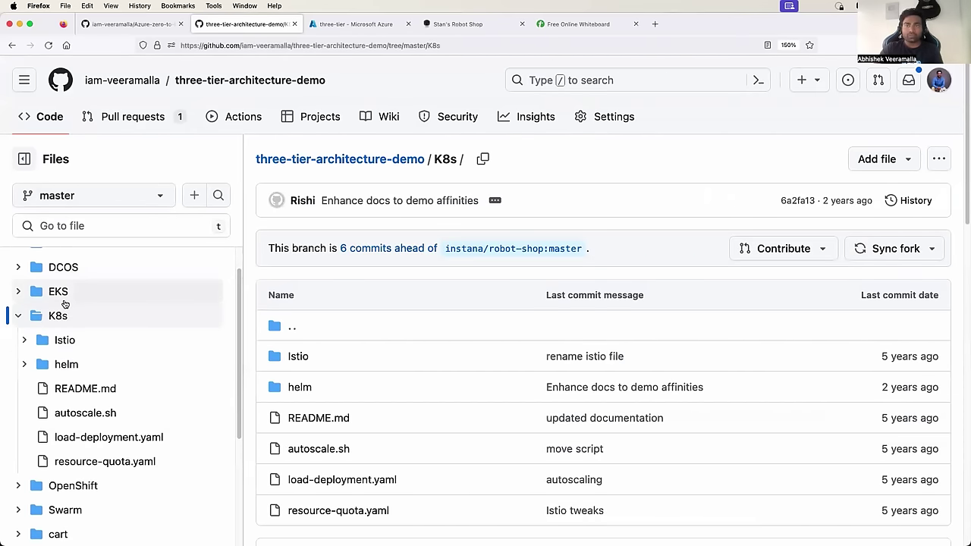
click(20, 316)
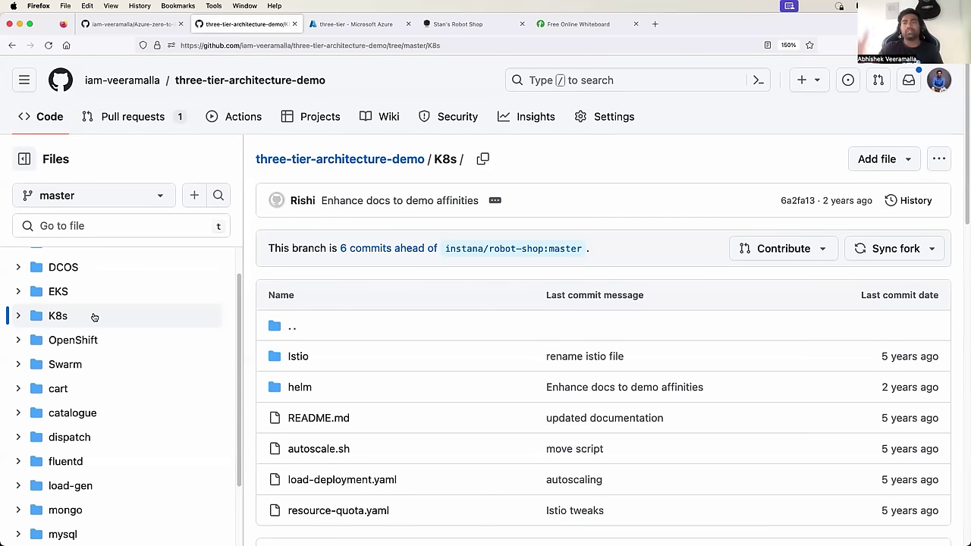
scroll(362, 416, down, 1)
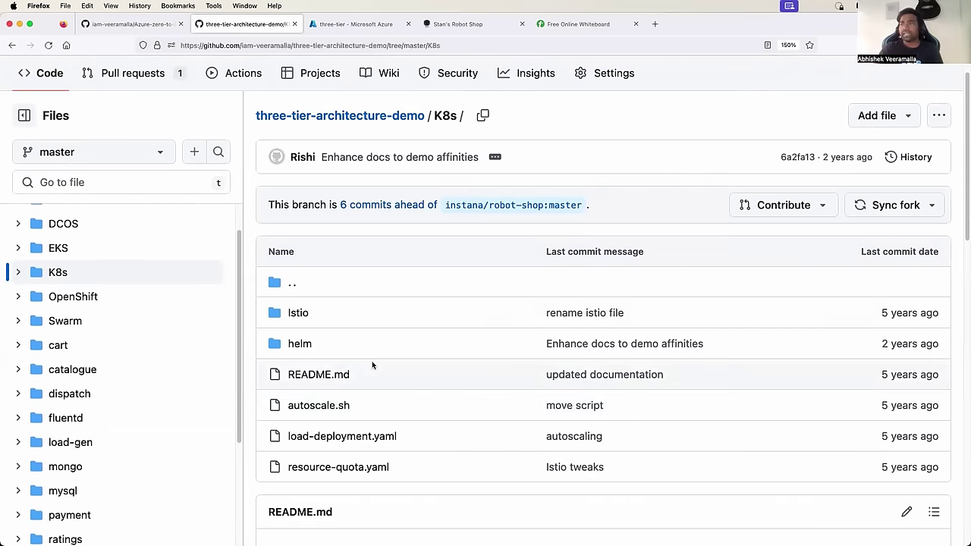
scroll(372, 366, down, 1)
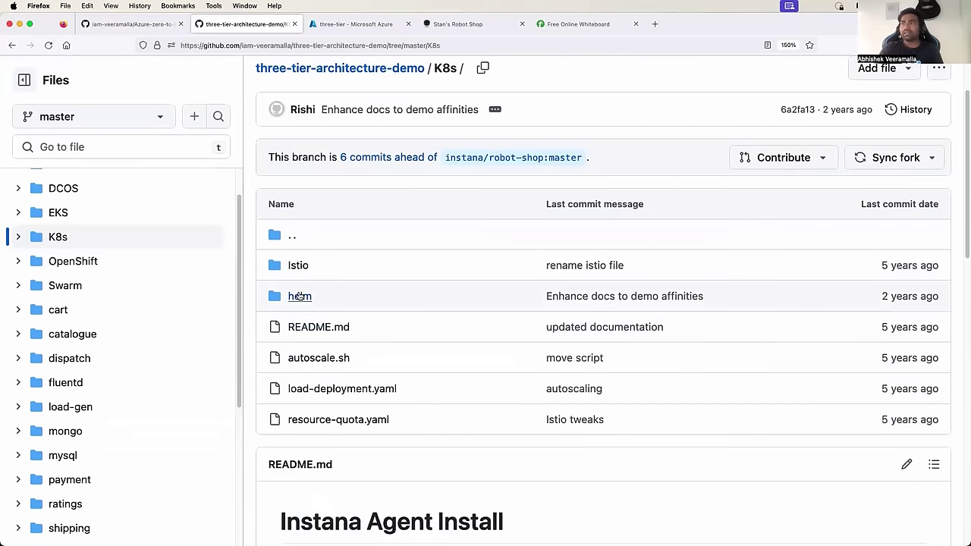
click(301, 298)
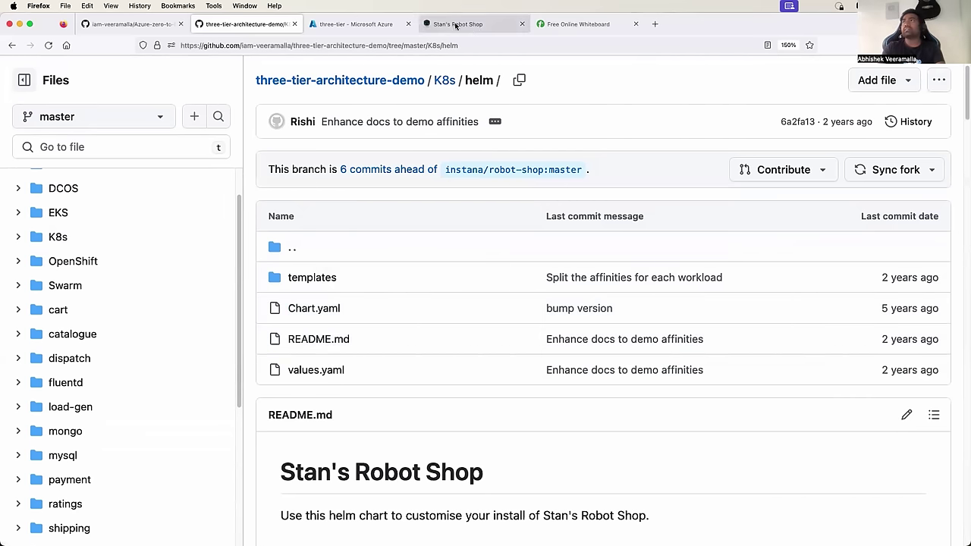
- Switch to the online whiteboard and handwrite an arrow pointing to a list reading chart.yml, template.yaml and values.yaml below the flow
click(578, 24)
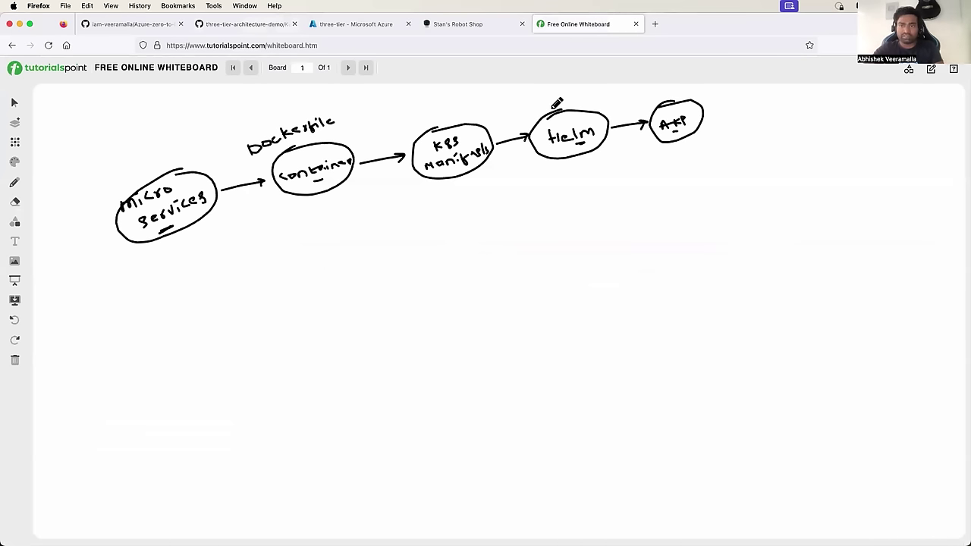
mouse_move(186, 306)
mouse_down()
mouse_move(290, 269)
mouse_move(313, 278)
mouse_move(339, 261)
mouse_up()
drag(244, 310, 387, 262)
click(338, 283)
mouse_move(254, 334)
mouse_down()
mouse_move(261, 343)
mouse_move(384, 295)
mouse_move(385, 305)
mouse_up()
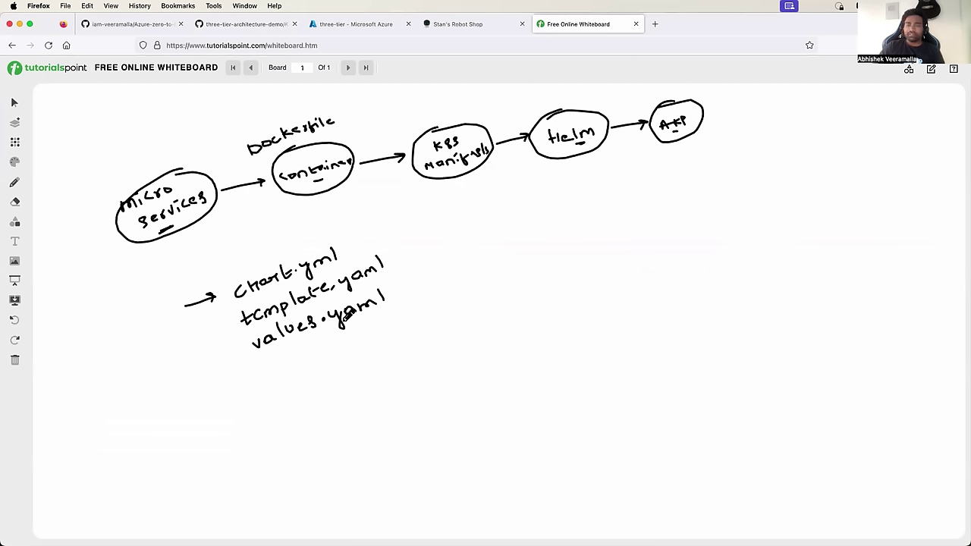
- Below the Helm bubble, write "K8s → deploym, service" with bracketed counts 16, 4 and 24, and brace the manifests with the label kubectl
mouse_move(460, 234)
mouse_down()
mouse_move(488, 215)
mouse_move(497, 220)
mouse_move(488, 234)
mouse_move(603, 174)
mouse_up()
mouse_move(563, 200)
mouse_down()
mouse_move(554, 213)
mouse_move(612, 186)
mouse_move(608, 169)
mouse_move(615, 175)
mouse_up()
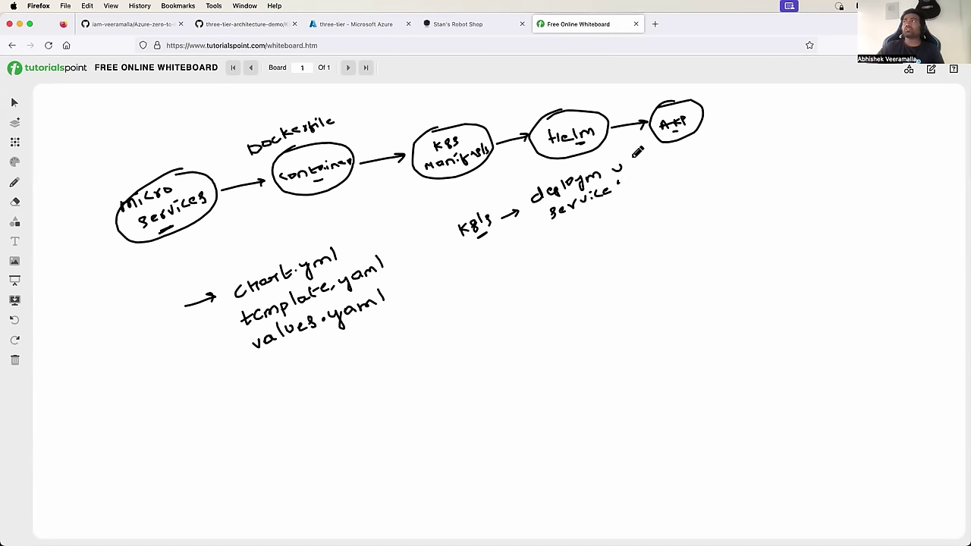
drag(639, 160, 642, 183)
drag(652, 161, 675, 199)
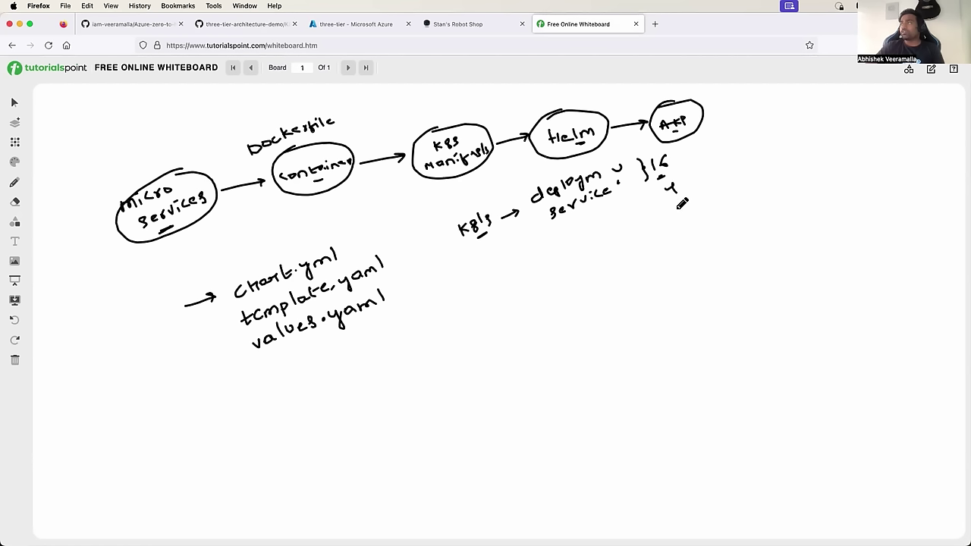
mouse_move(683, 159)
mouse_down()
mouse_move(686, 186)
mouse_move(720, 166)
mouse_up()
drag(704, 179, 712, 177)
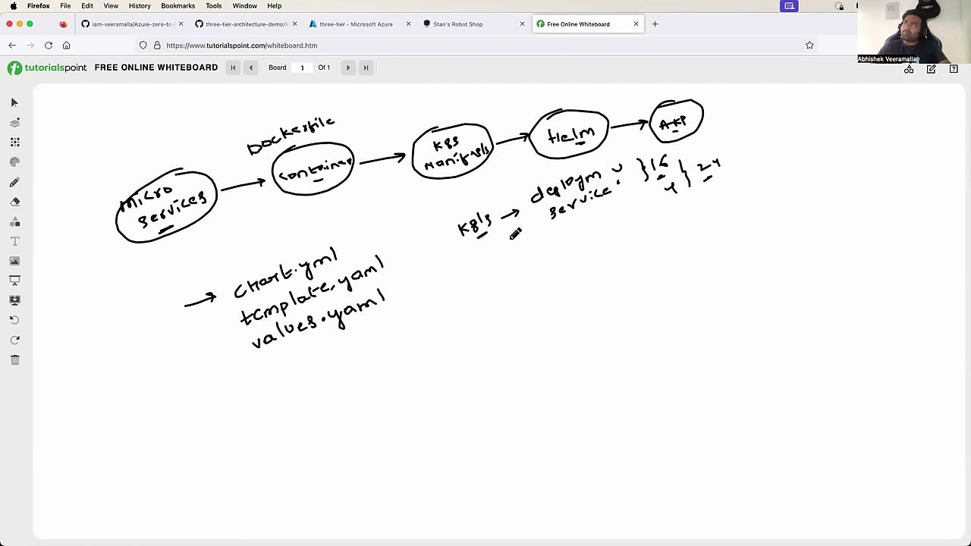
mouse_move(531, 231)
mouse_down()
mouse_move(595, 236)
mouse_move(641, 203)
mouse_up()
drag(613, 249, 676, 232)
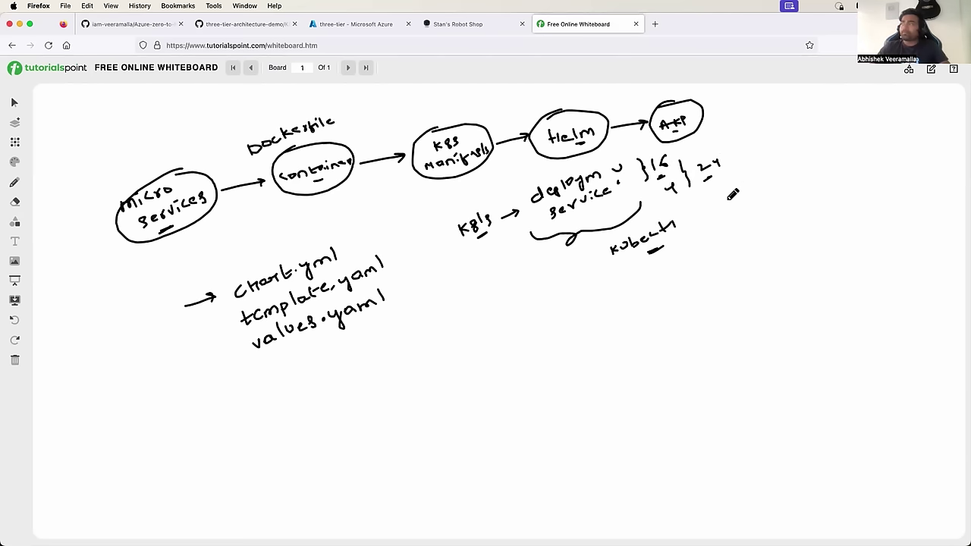
- Add a brace beside the 24 and write the environments dev, stg and prod next to it, closed with another brace
mouse_move(724, 140)
mouse_down()
mouse_move(743, 167)
mouse_move(744, 208)
mouse_up()
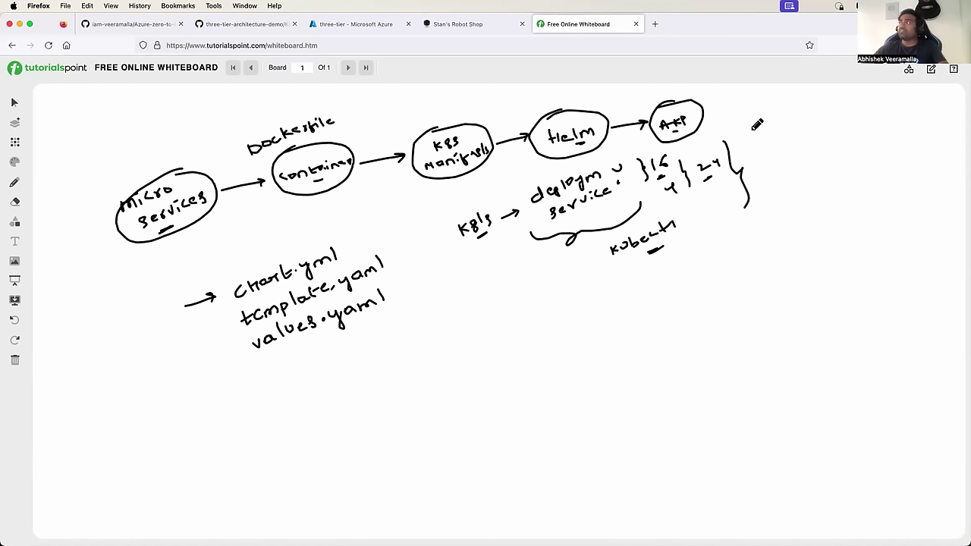
mouse_move(751, 126)
mouse_down()
mouse_move(773, 118)
mouse_move(757, 151)
mouse_move(773, 137)
mouse_move(781, 148)
mouse_move(771, 171)
mouse_move(803, 144)
mouse_up()
drag(787, 179, 796, 175)
mouse_move(788, 114)
mouse_down()
mouse_move(808, 130)
mouse_move(800, 155)
mouse_up()
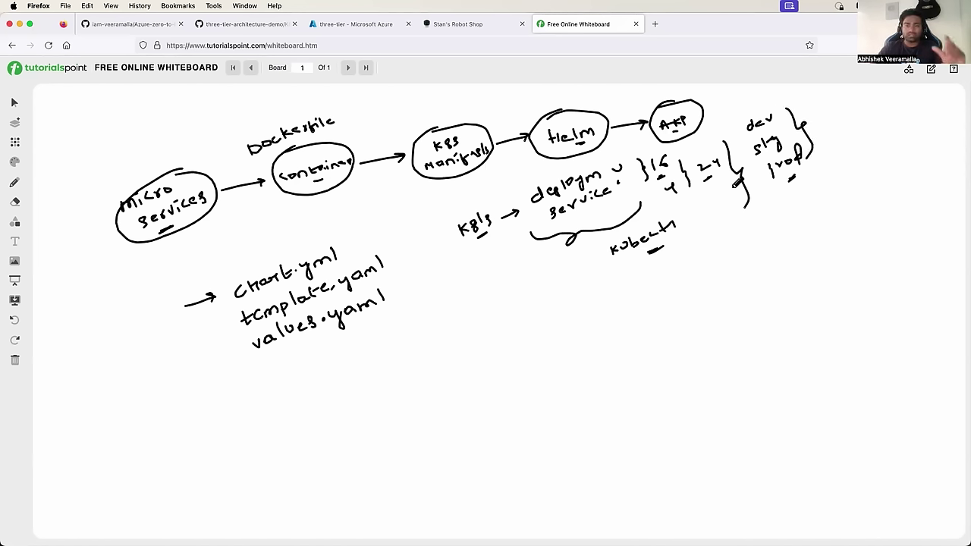
- Write the resource notes "dev → 512mb & cpu" and "prod → 1GB 2cpu" below the environments, with a brace after the prod values
mouse_move(732, 224)
mouse_down()
mouse_move(728, 235)
mouse_move(755, 224)
mouse_move(750, 248)
mouse_move(786, 226)
mouse_up()
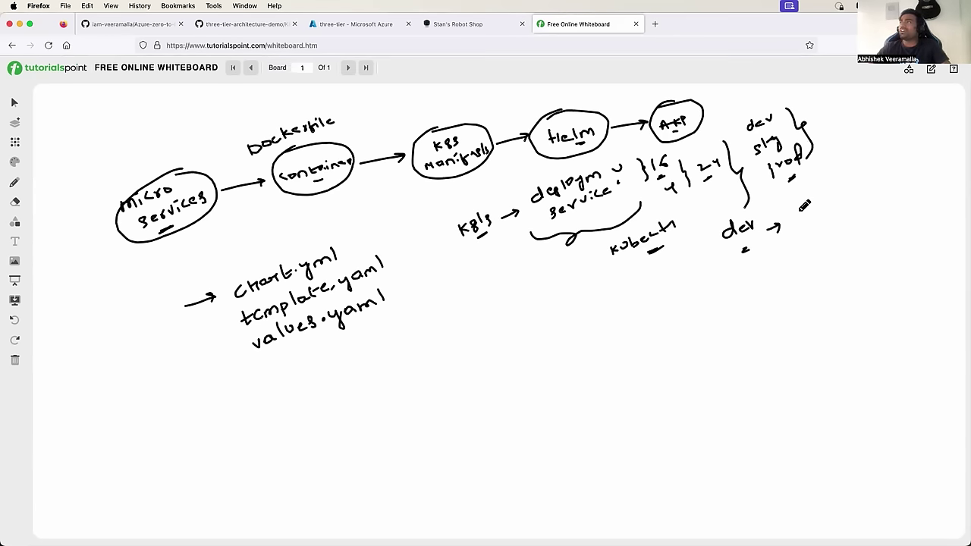
drag(804, 203, 847, 196)
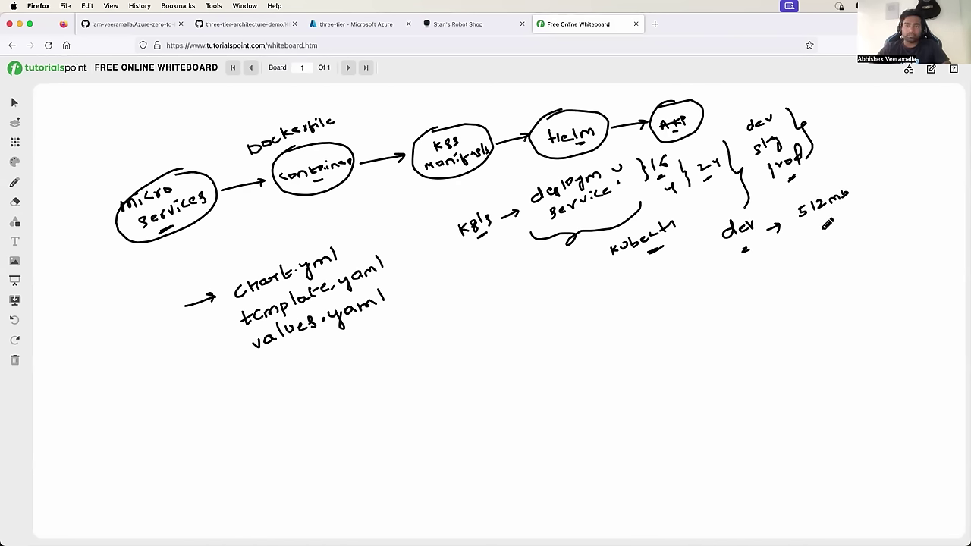
mouse_move(815, 220)
mouse_down()
mouse_move(824, 217)
mouse_move(825, 227)
mouse_move(853, 217)
mouse_move(838, 234)
mouse_move(845, 237)
mouse_up()
mouse_move(762, 278)
mouse_down()
mouse_move(765, 293)
mouse_move(809, 279)
mouse_up()
mouse_move(790, 293)
mouse_down()
mouse_move(862, 255)
mouse_move(876, 255)
mouse_move(862, 281)
mouse_move(888, 276)
mouse_move(880, 282)
mouse_up()
drag(896, 240, 896, 265)
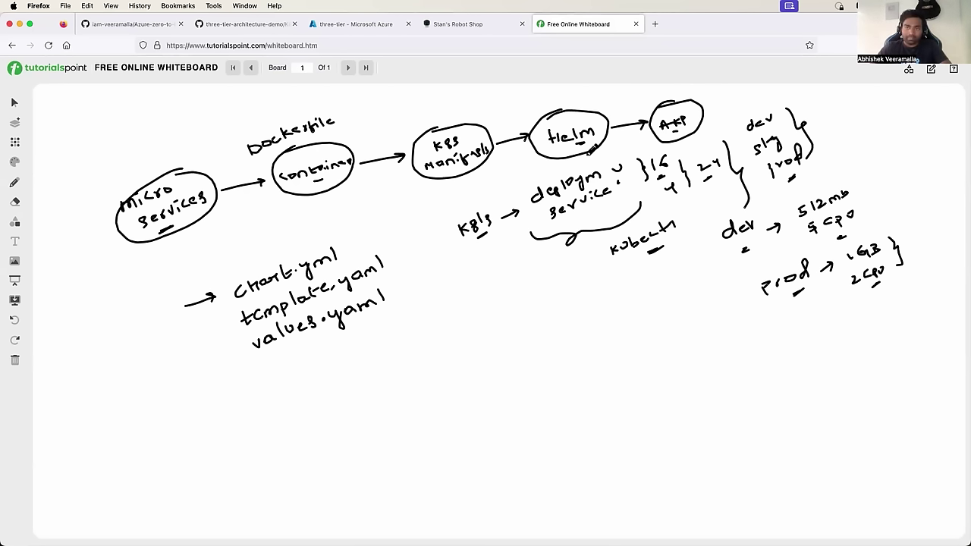
- Circle the 24, write 5 under prod, and note the calculation "24x5 → 120" beside it
mouse_move(716, 161)
mouse_down()
mouse_move(697, 172)
mouse_move(721, 152)
mouse_up()
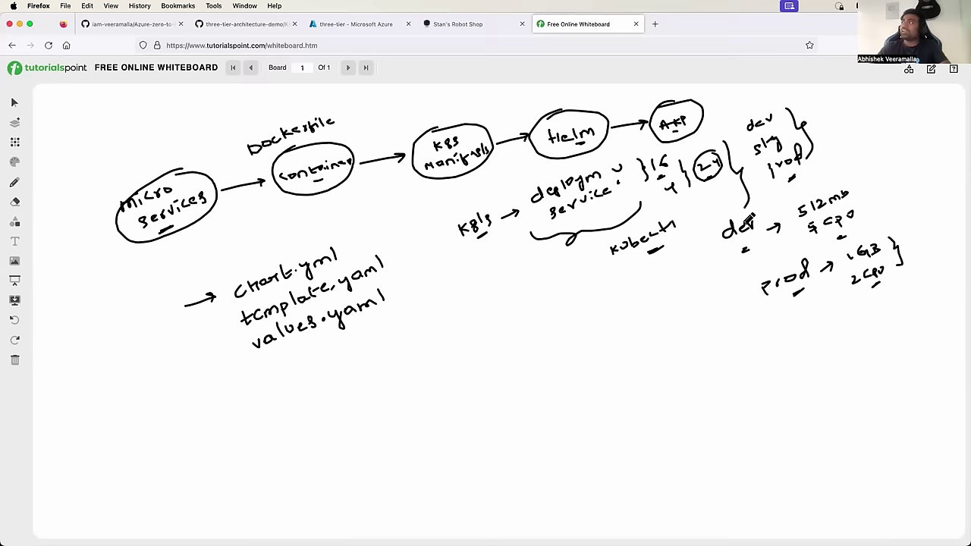
drag(807, 300, 796, 316)
mouse_move(616, 294)
mouse_down()
mouse_move(651, 274)
mouse_move(665, 280)
mouse_move(647, 308)
mouse_move(653, 319)
mouse_move(720, 296)
mouse_move(719, 306)
mouse_up()
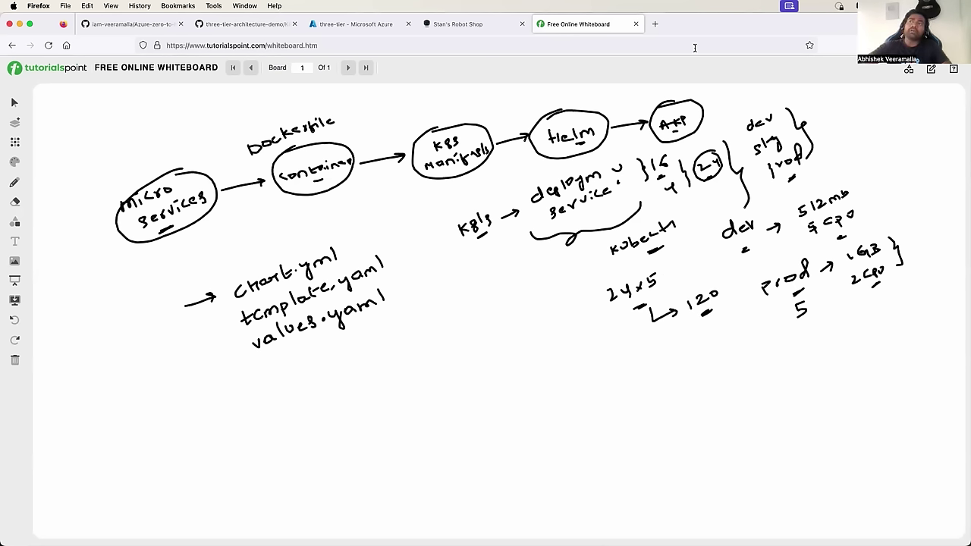
- Bracket the chart file list, strike out the extension to make the template entry "templates", and point an arrow labelled 24 at it
mouse_move(400, 228)
mouse_down()
mouse_move(405, 287)
mouse_move(407, 257)
mouse_up()
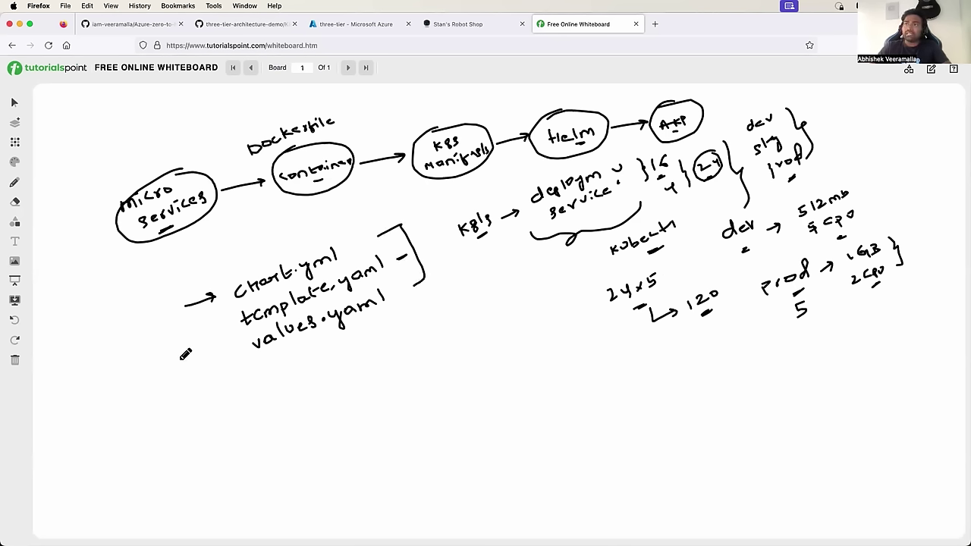
mouse_move(160, 360)
mouse_down()
mouse_move(216, 327)
mouse_move(214, 339)
mouse_up()
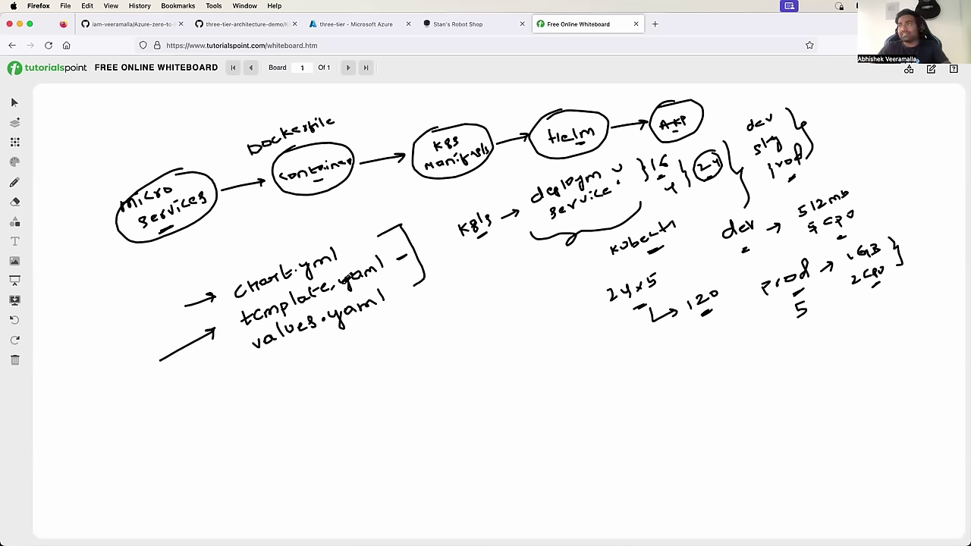
drag(305, 311, 329, 297)
mouse_move(360, 261)
mouse_down()
mouse_move(378, 255)
mouse_move(384, 266)
mouse_move(340, 286)
mouse_up()
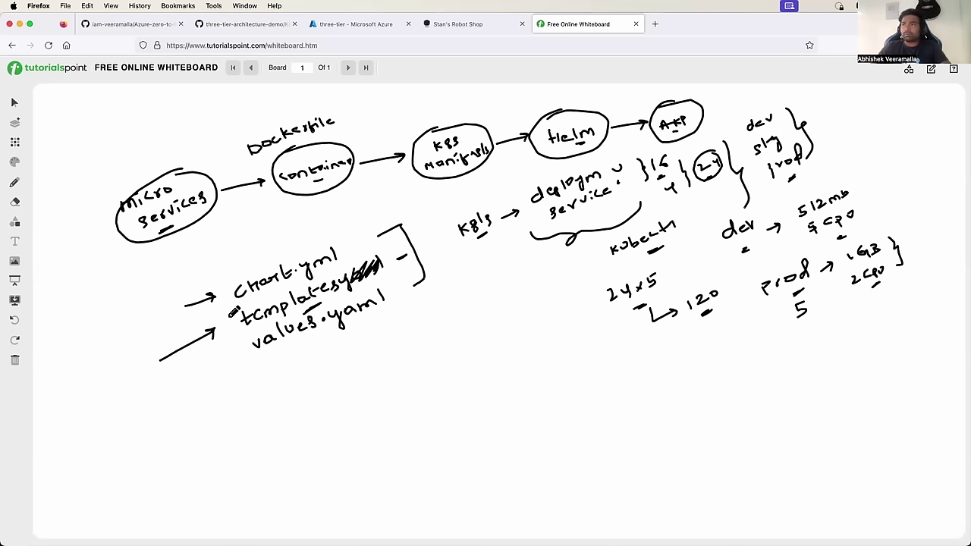
mouse_move(143, 335)
mouse_down()
mouse_move(159, 346)
mouse_move(170, 338)
mouse_move(157, 353)
mouse_up()
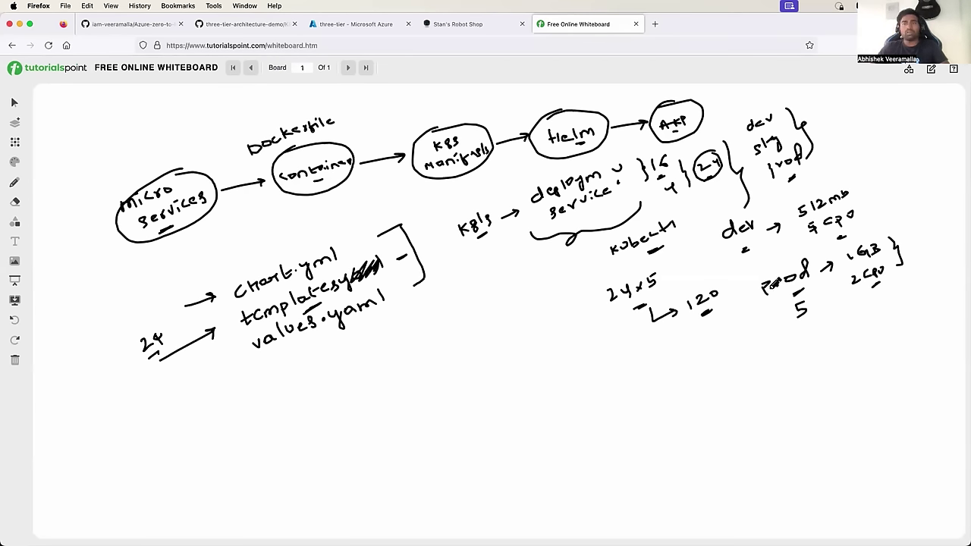
- Underbrace values.yaml, write an underlined "Helm Install" below it, link values.yaml to templates with a curve, and mark chart.yml with a V
drag(289, 350, 355, 322)
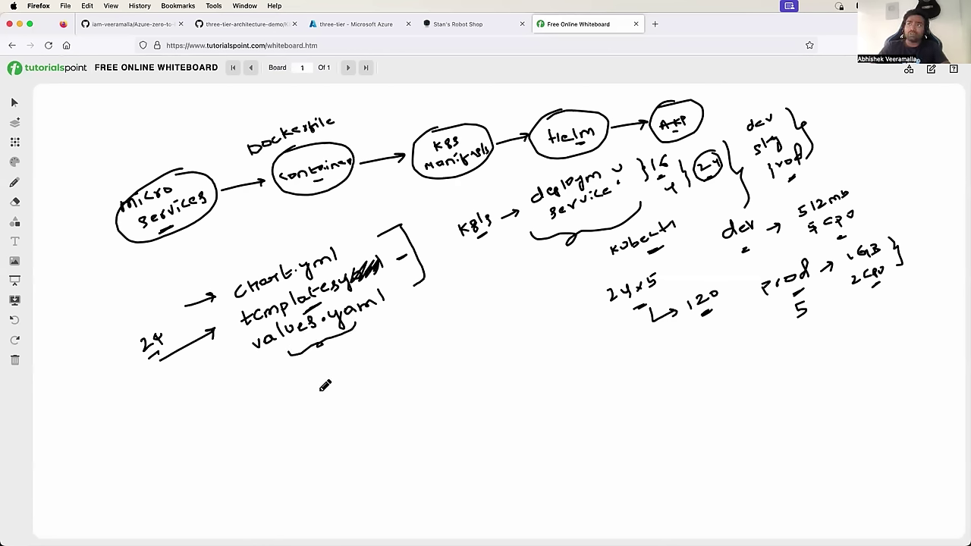
drag(643, 159, 652, 167)
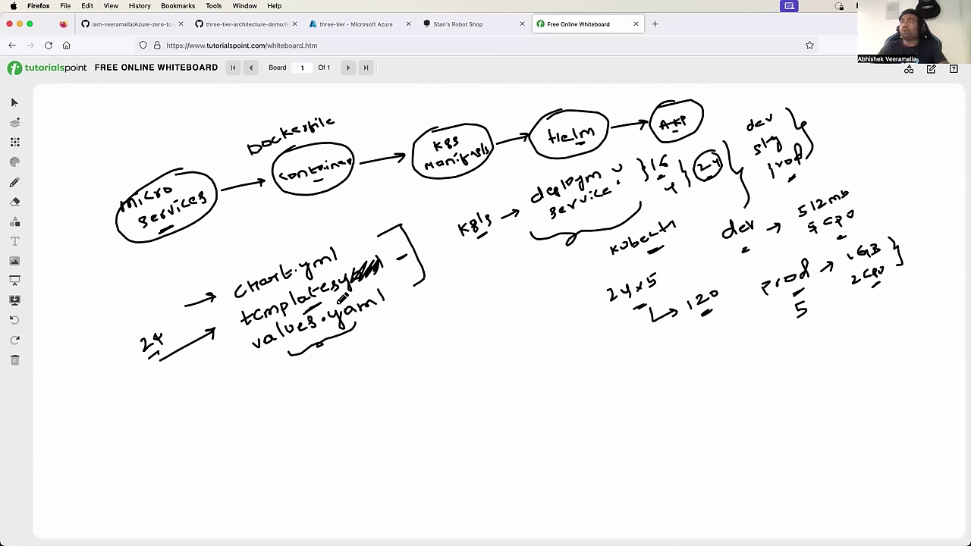
mouse_move(254, 419)
mouse_down()
mouse_move(262, 402)
mouse_move(287, 393)
mouse_move(294, 402)
mouse_move(392, 345)
mouse_up()
drag(334, 397, 347, 390)
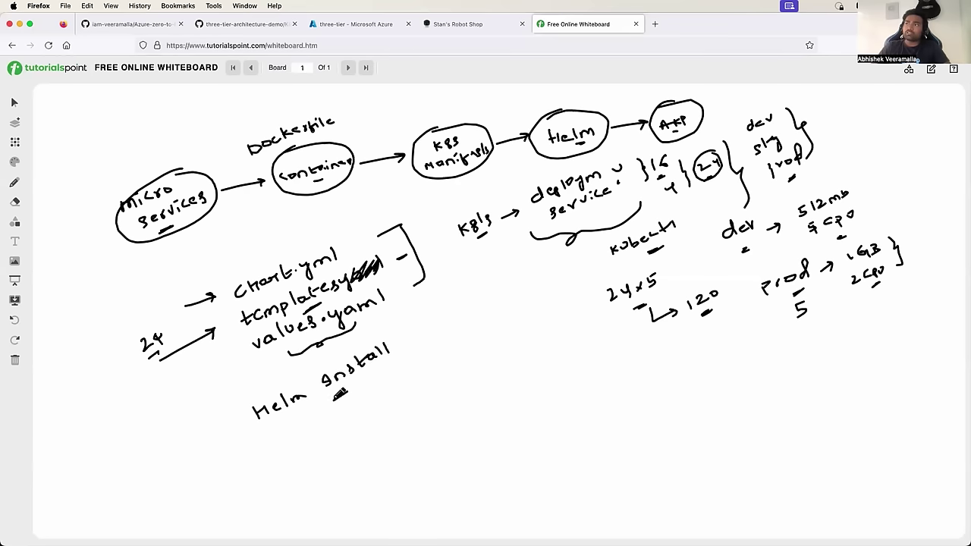
mouse_move(418, 284)
mouse_down()
mouse_move(396, 310)
mouse_move(371, 316)
mouse_move(417, 288)
mouse_move(419, 262)
mouse_move(393, 256)
mouse_move(400, 275)
mouse_up()
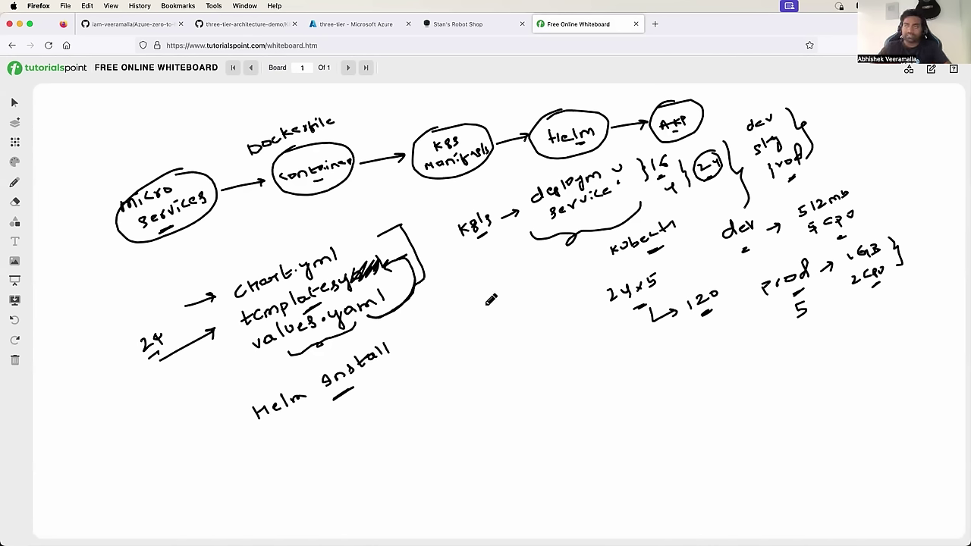
mouse_move(274, 238)
mouse_down()
mouse_move(289, 235)
mouse_move(293, 249)
mouse_up()
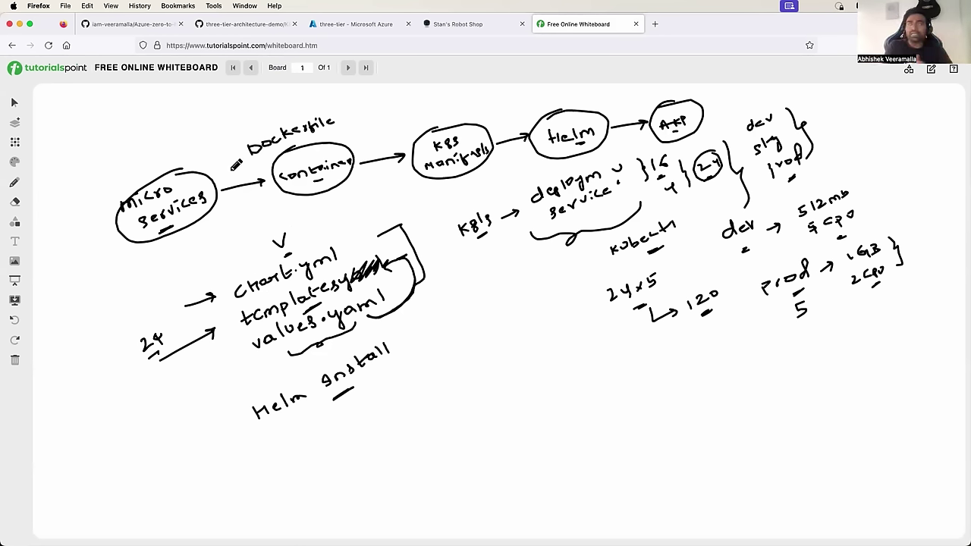
- Return to the GitHub repository, open the Helm chart's templates folder and look through its deployment and service files
click(250, 24)
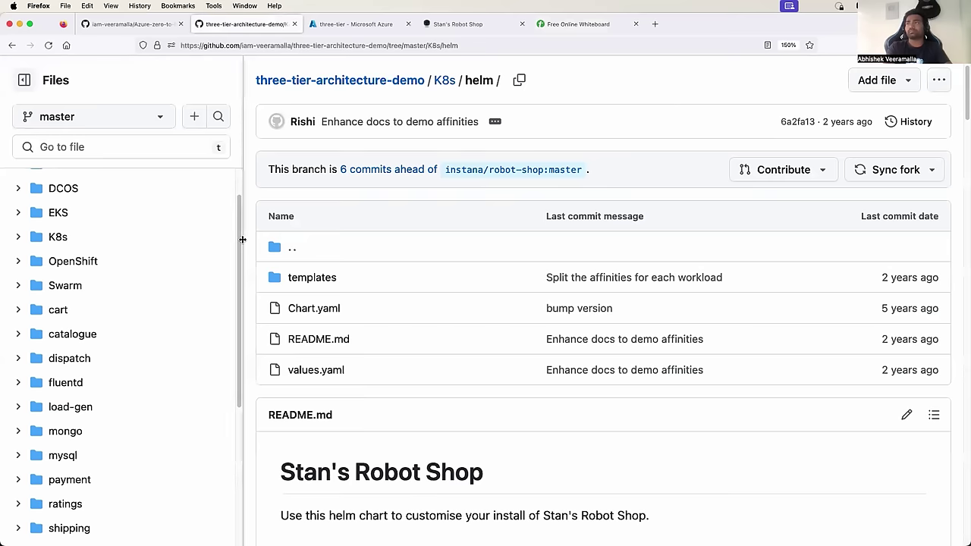
click(314, 277)
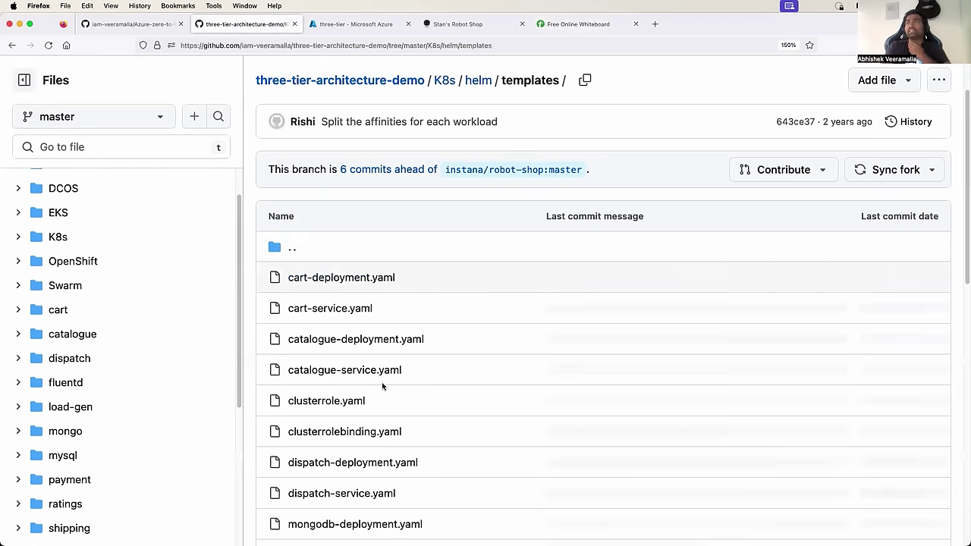
scroll(382, 386, down, 5)
scroll(383, 386, down, 10)
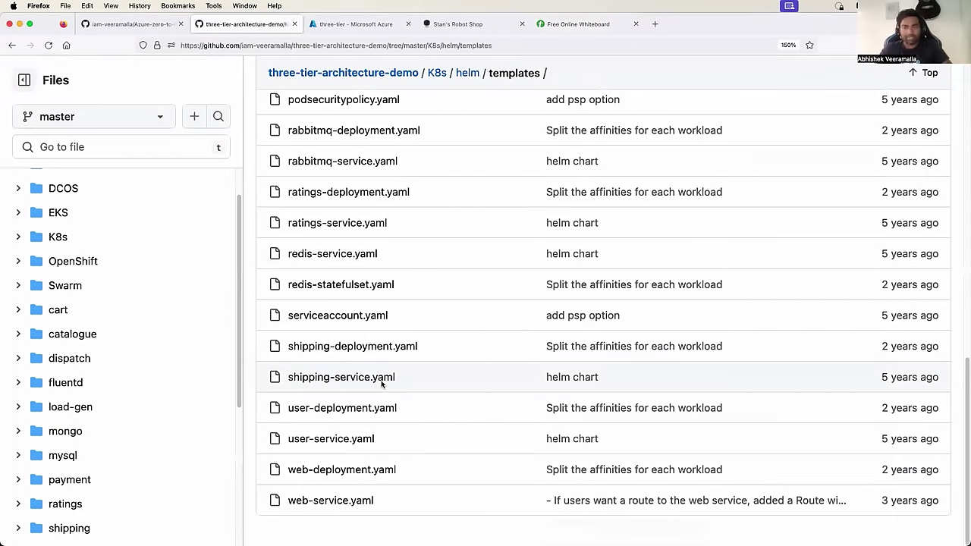
scroll(382, 384, up, 1)
scroll(382, 385, down, 1)
scroll(381, 385, up, 10)
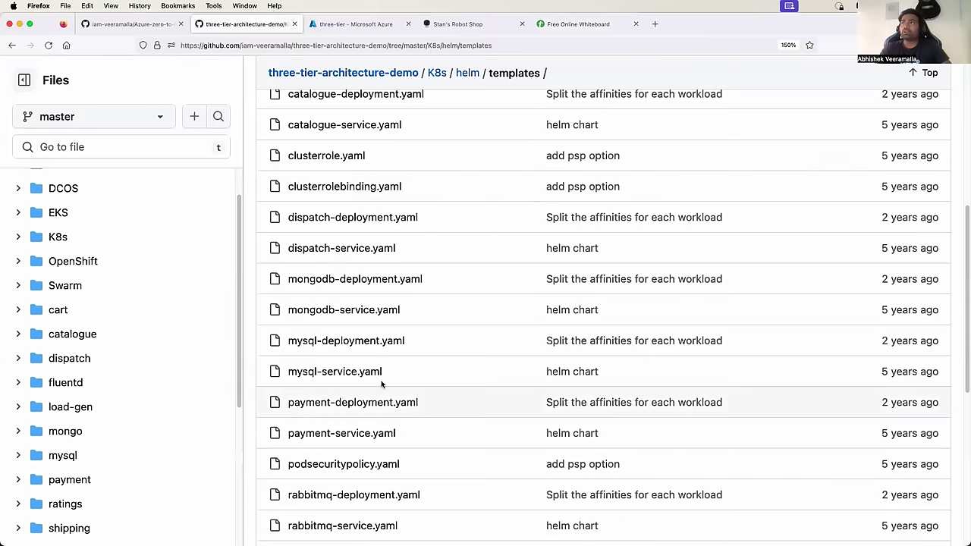
scroll(354, 262, down, 2)
- Open payment-deployment.yaml and highlight the psp.enabled condition and the .Values.image.repo placeholder in the container image
click(361, 337)
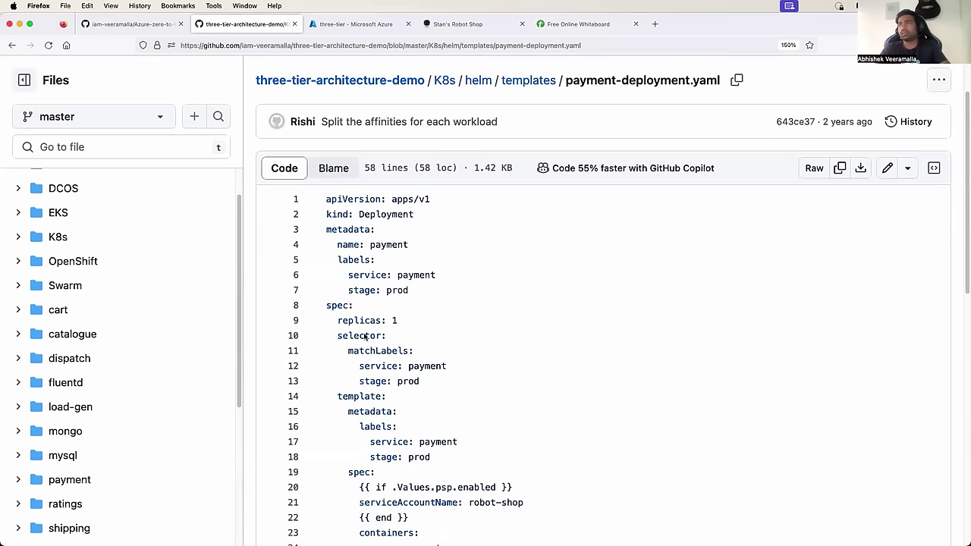
scroll(421, 381, down, 2)
drag(361, 390, 514, 391)
scroll(394, 385, down, 1)
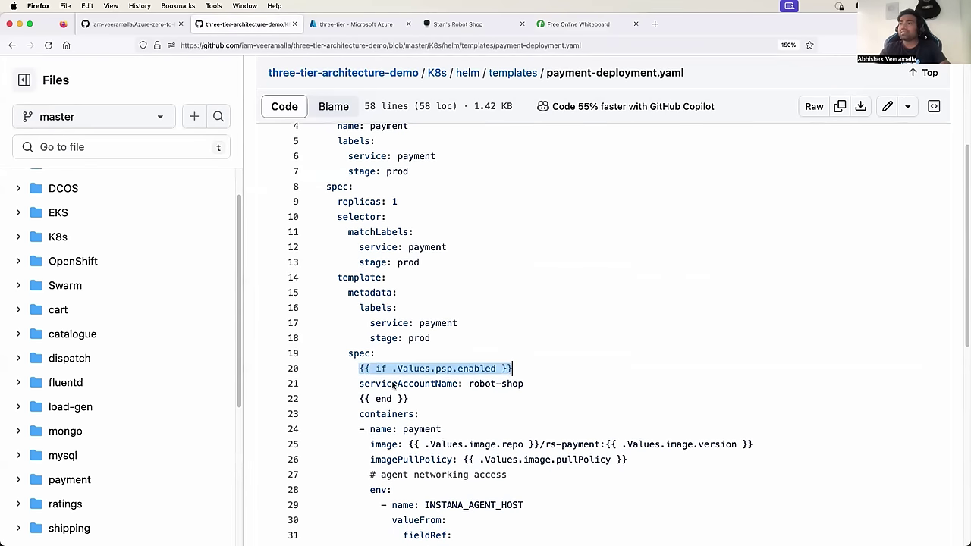
scroll(512, 372, down, 2)
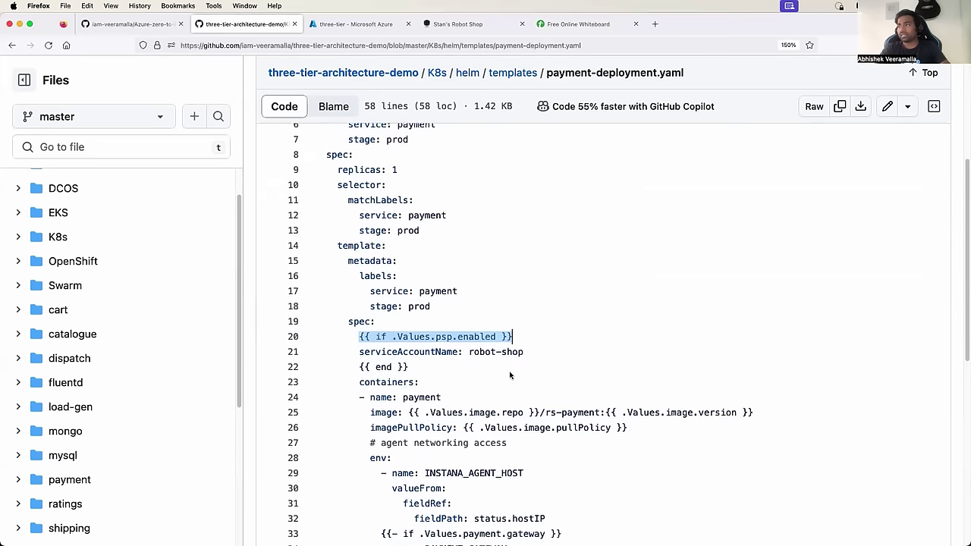
drag(370, 409, 539, 407)
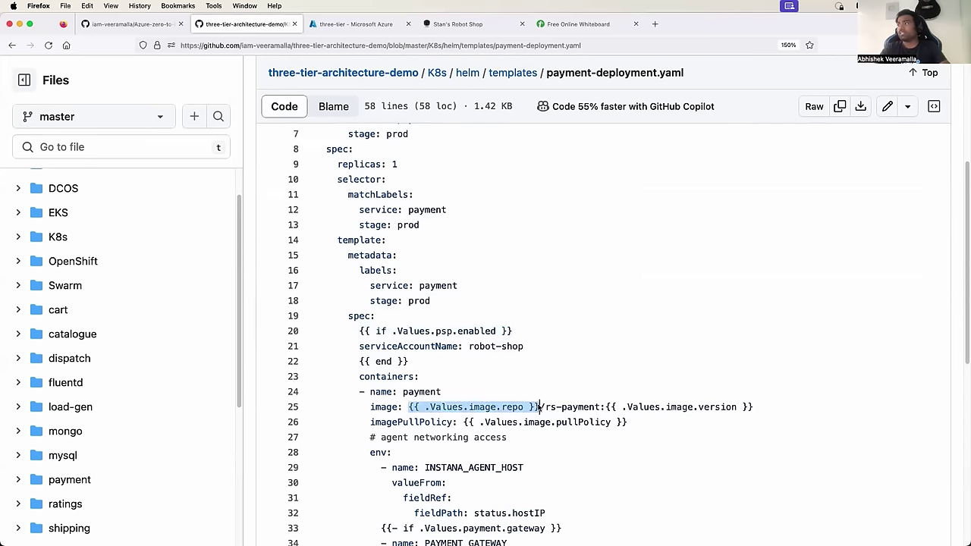
- Highlight the .Values.payment.gateway placeholder and read the resources, affinity, nodeSelector and tolerations sections of the payment deployment
scroll(538, 408, down, 2)
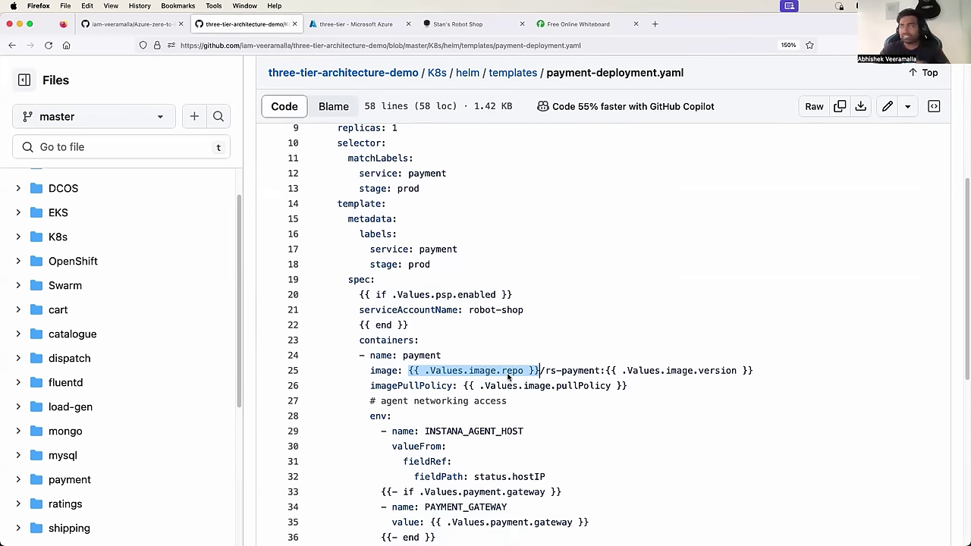
scroll(509, 377, down, 5)
scroll(508, 377, down, 3)
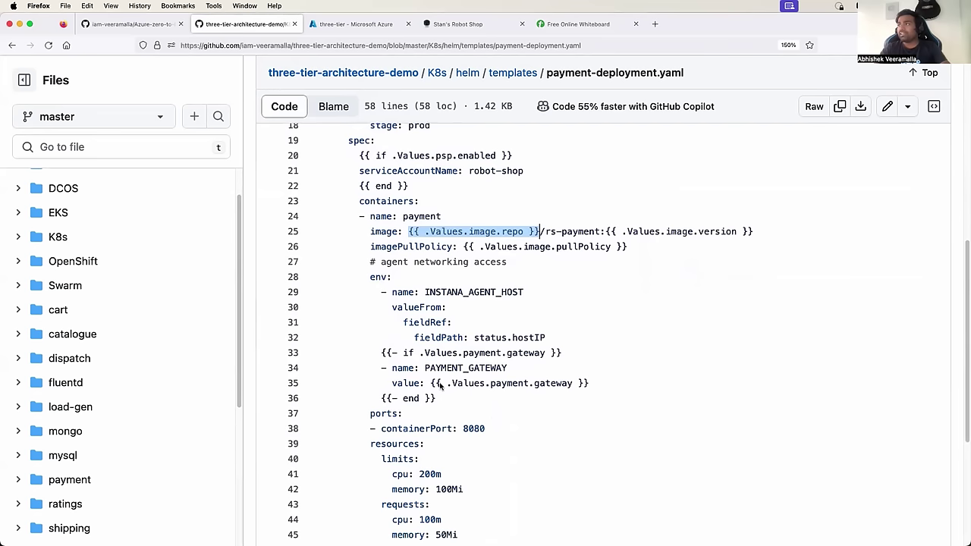
drag(431, 383, 645, 391)
scroll(506, 417, up, 1)
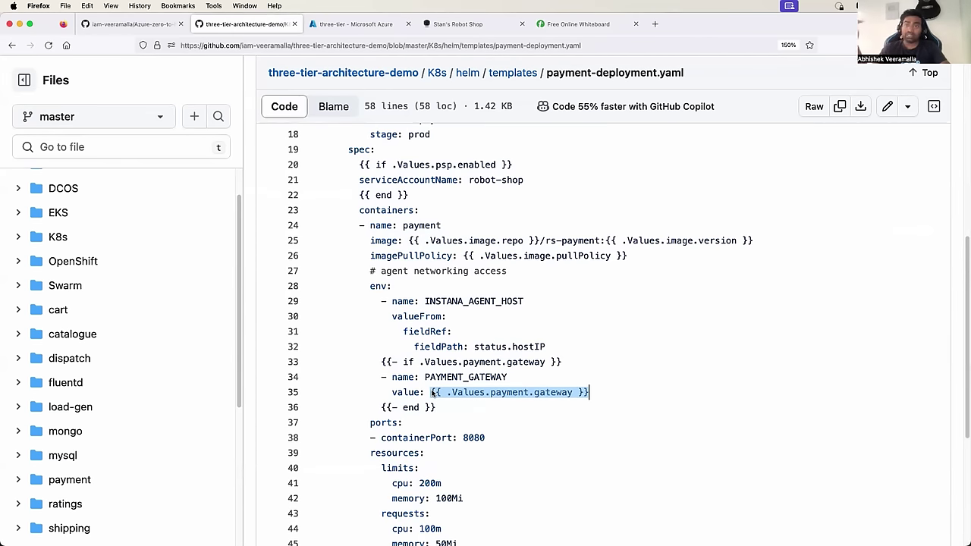
scroll(433, 392, down, 5)
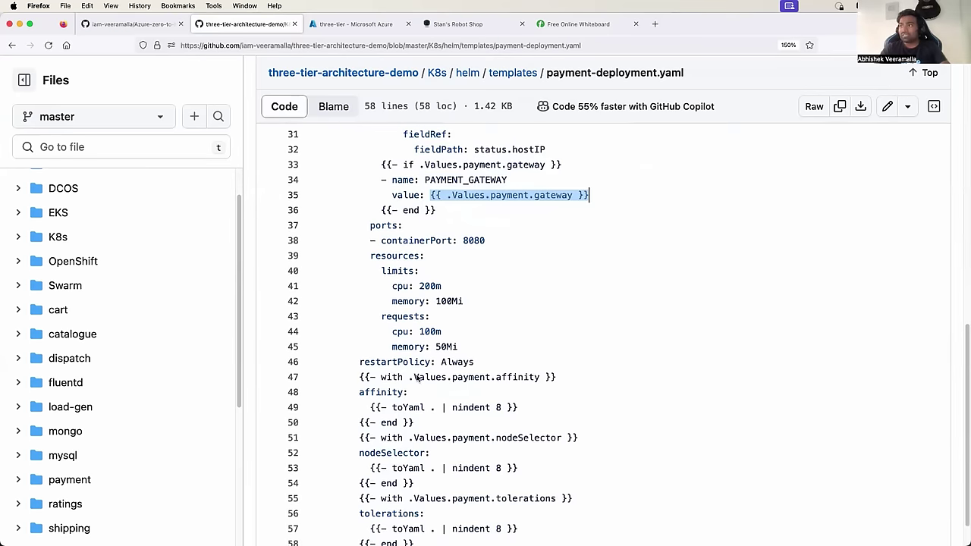
scroll(417, 377, down, 1)
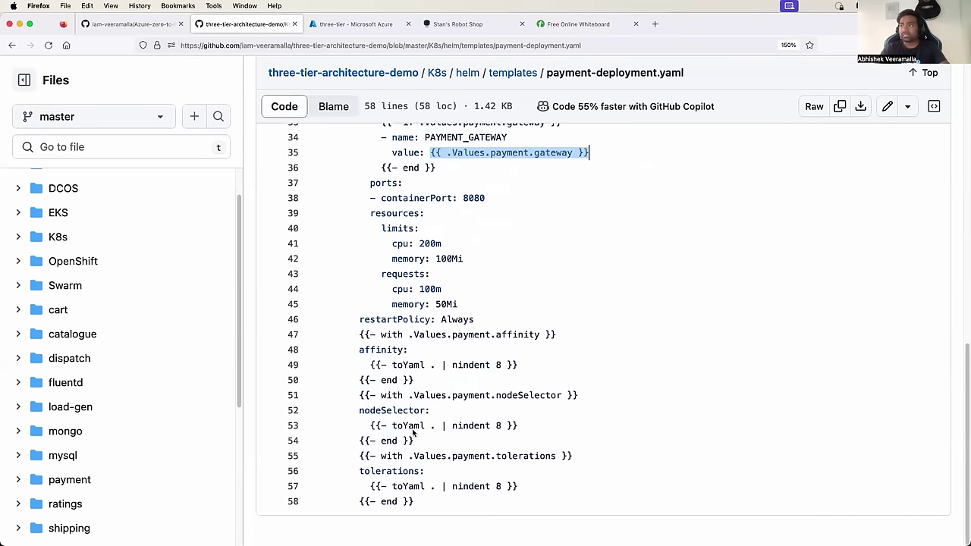
- Highlight nindent 8 in the payment deployment's nodeSelector block, return to the templates folder and look through its files
drag(452, 428, 517, 429)
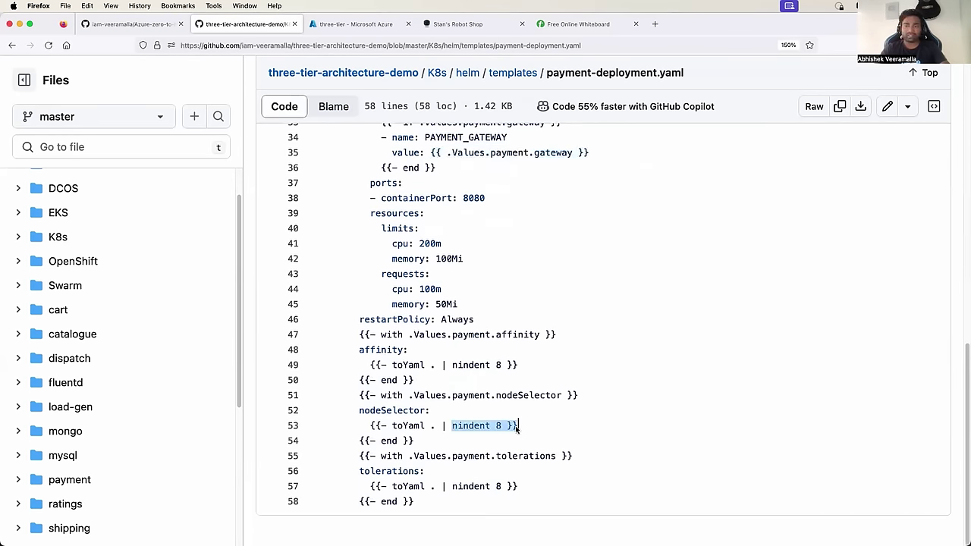
scroll(517, 428, up, 15)
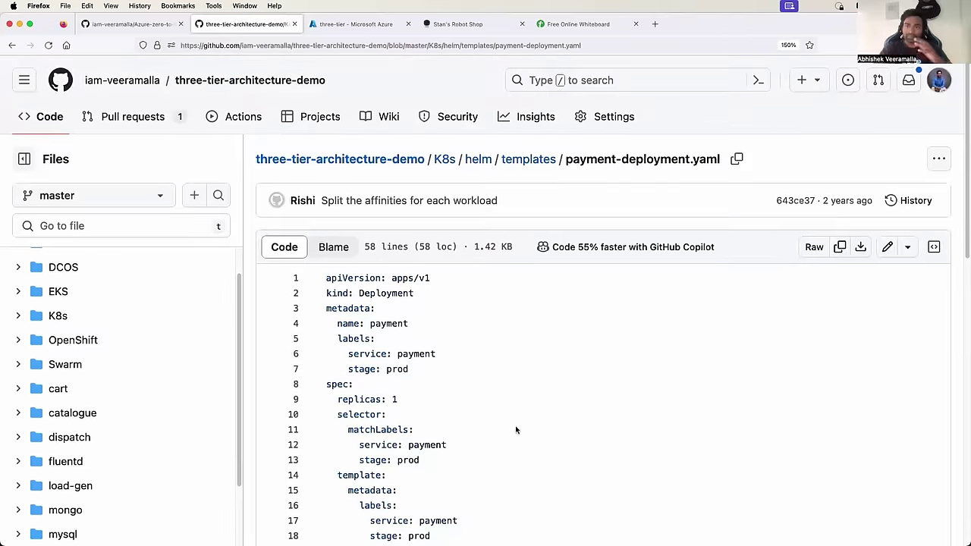
scroll(516, 430, down, 1)
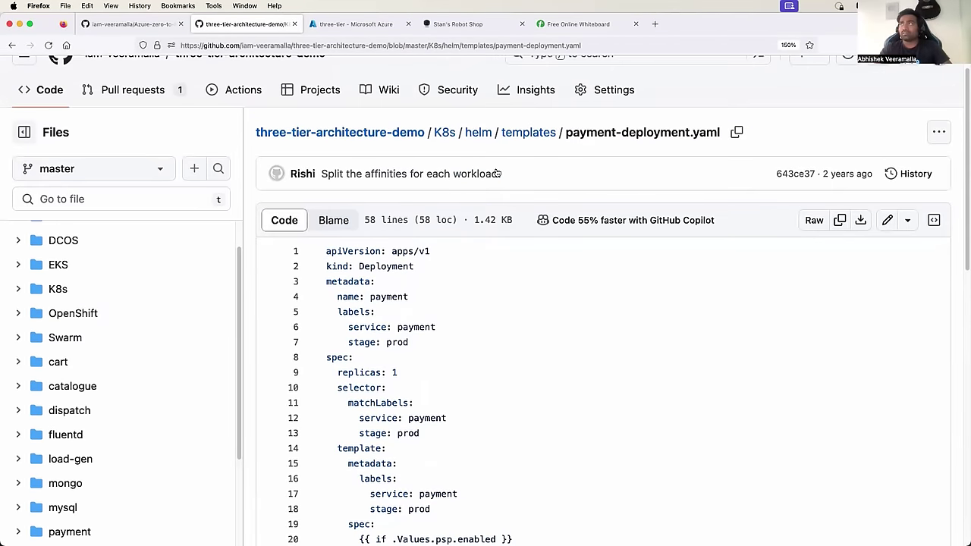
click(521, 133)
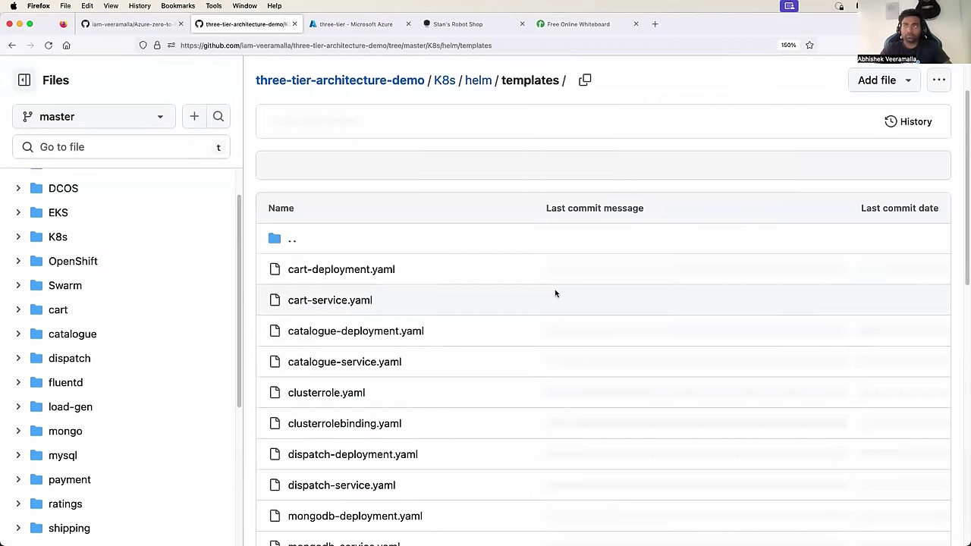
scroll(372, 350, down, 5)
scroll(372, 351, down, 5)
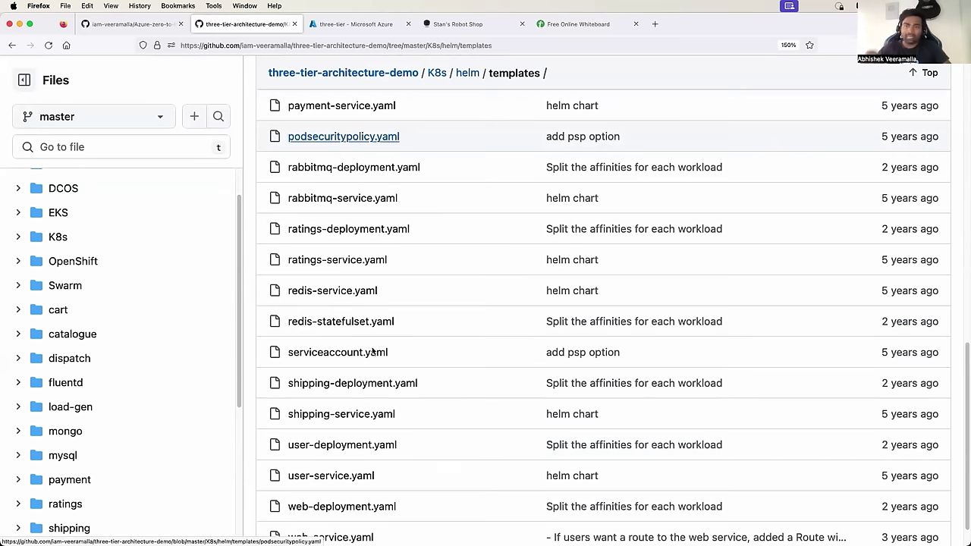
scroll(373, 351, down, 1)
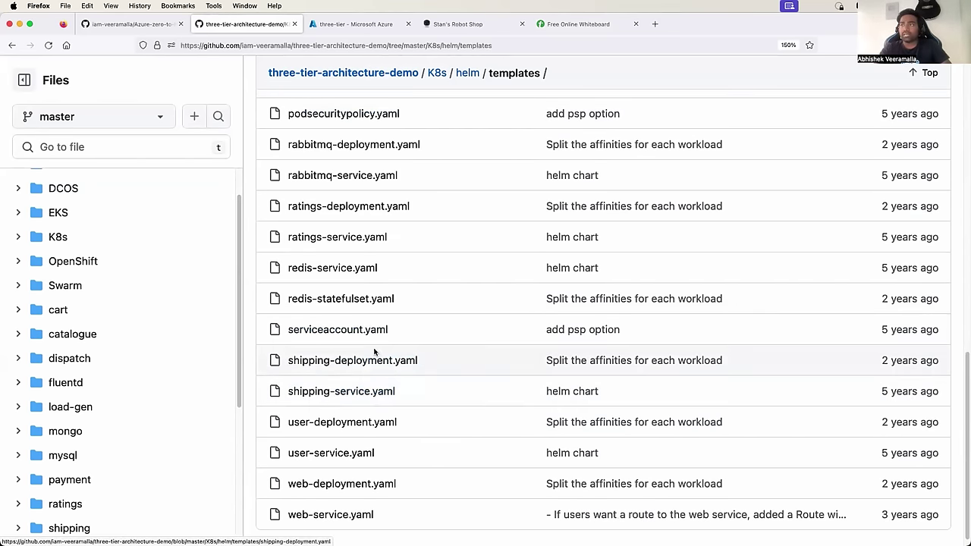
- Open shipping-deployment.yaml and highlight its {{ if .Values.psp.enabled }} condition
click(374, 362)
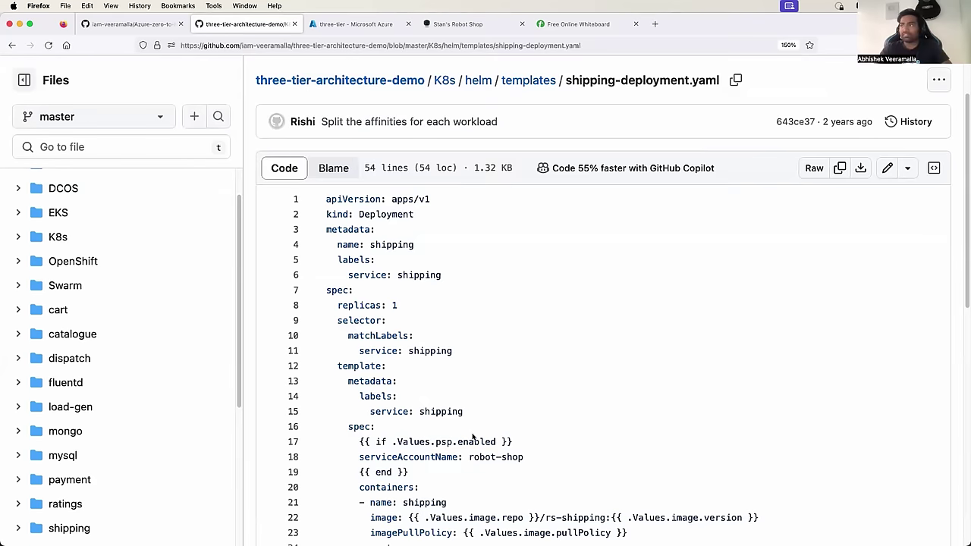
scroll(465, 444, down, 1)
drag(359, 402, 562, 406)
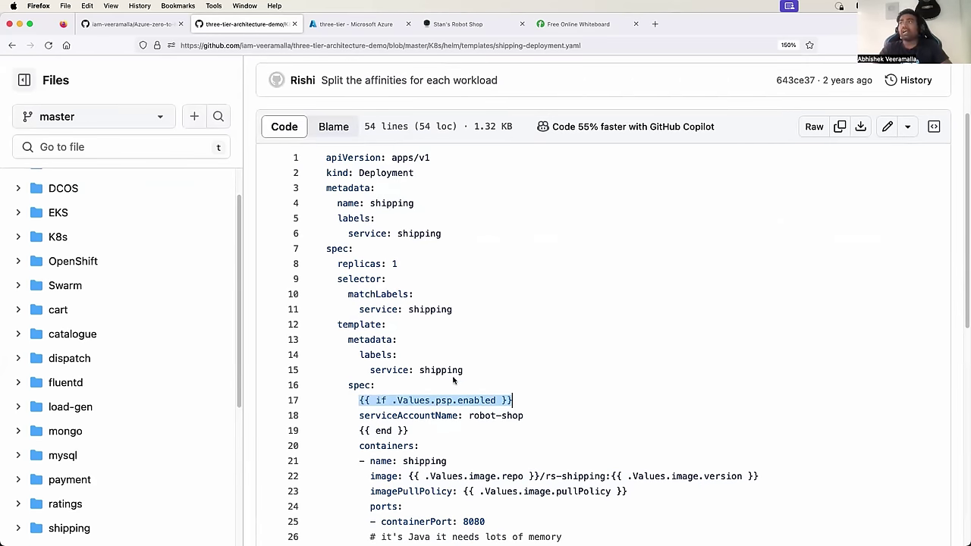
- Highlight the {{ .Values.image.repo }} placeholder in the shipping container's image line
scroll(462, 447, down, 3)
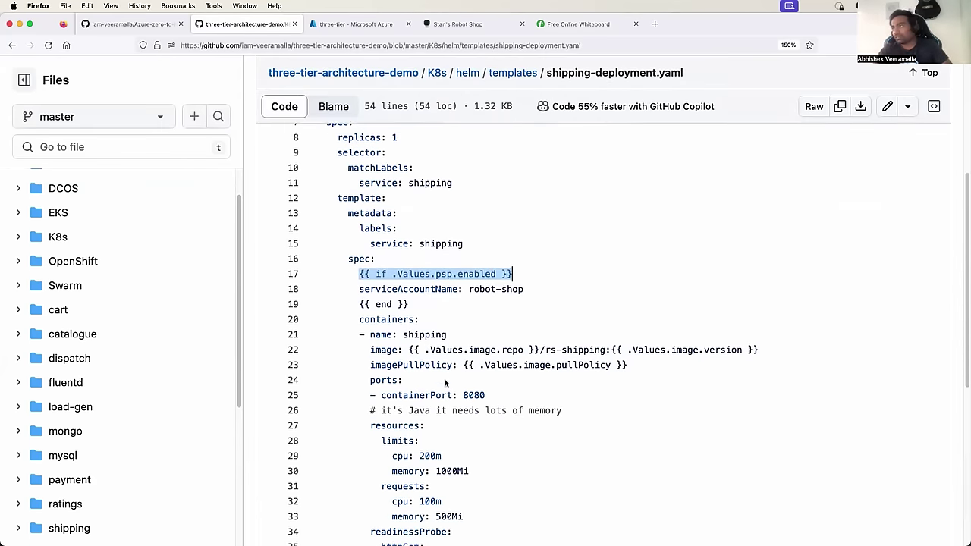
click(433, 349)
click(498, 349)
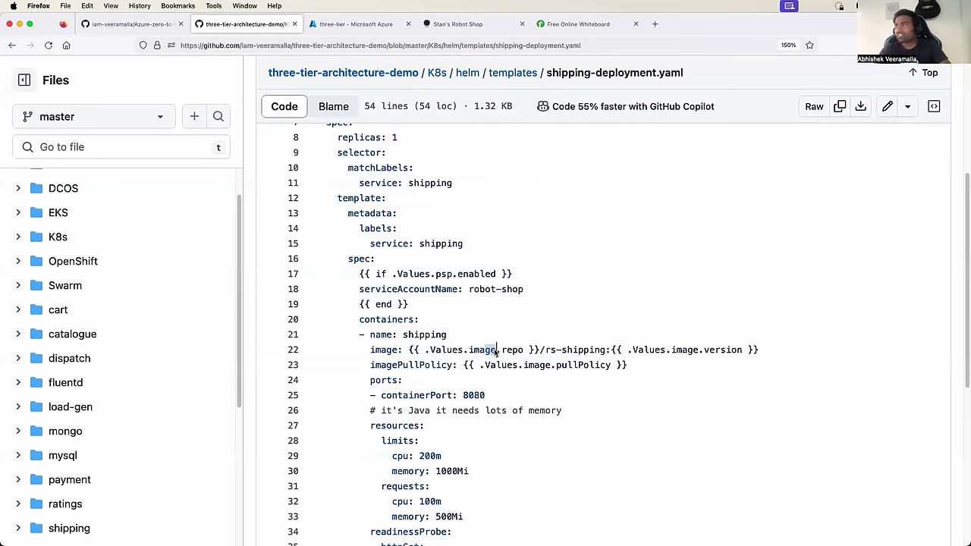
drag(504, 350, 531, 351)
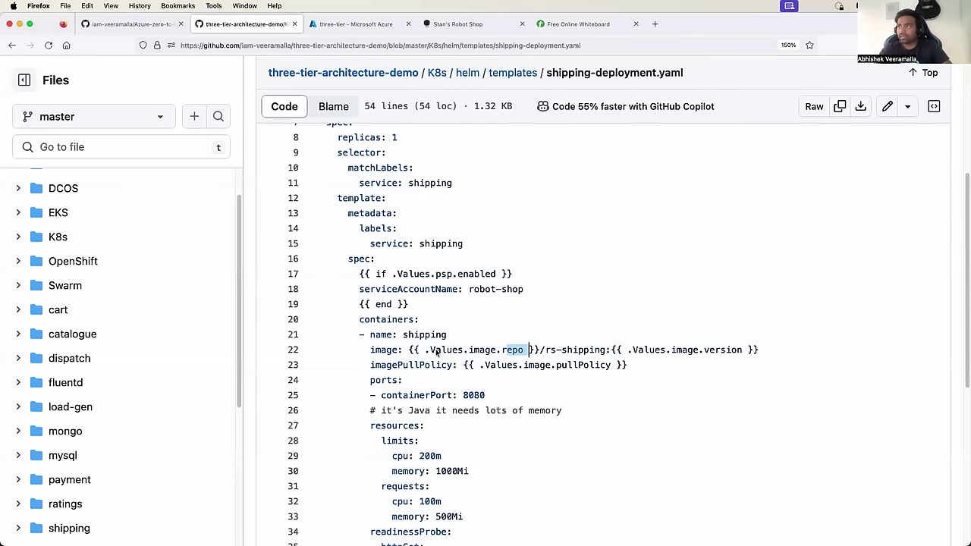
drag(410, 350, 539, 351)
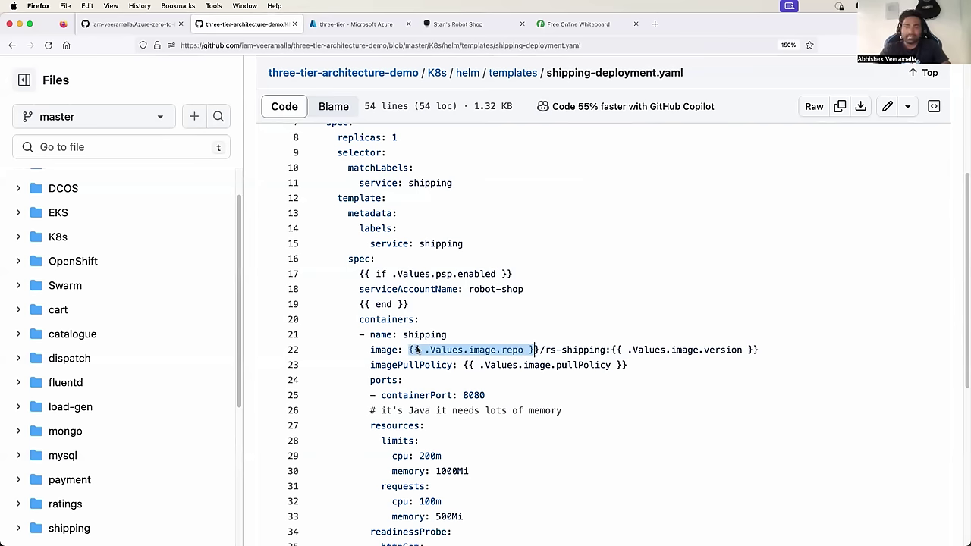
scroll(425, 353, up, 1)
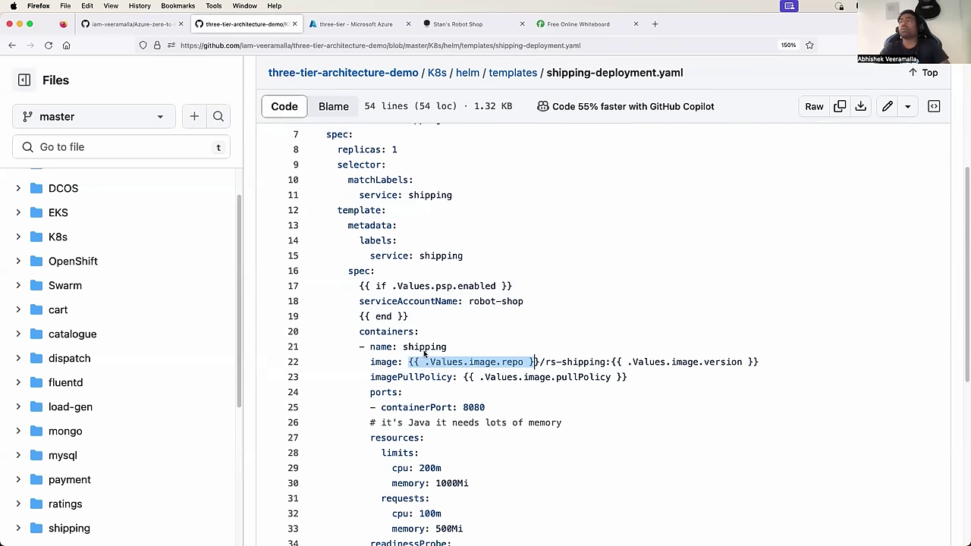
scroll(430, 385, up, 1)
- Look up the image symbol, then highlight Values, image and repo one after another within the shipping image's repository placeholder
click(390, 381)
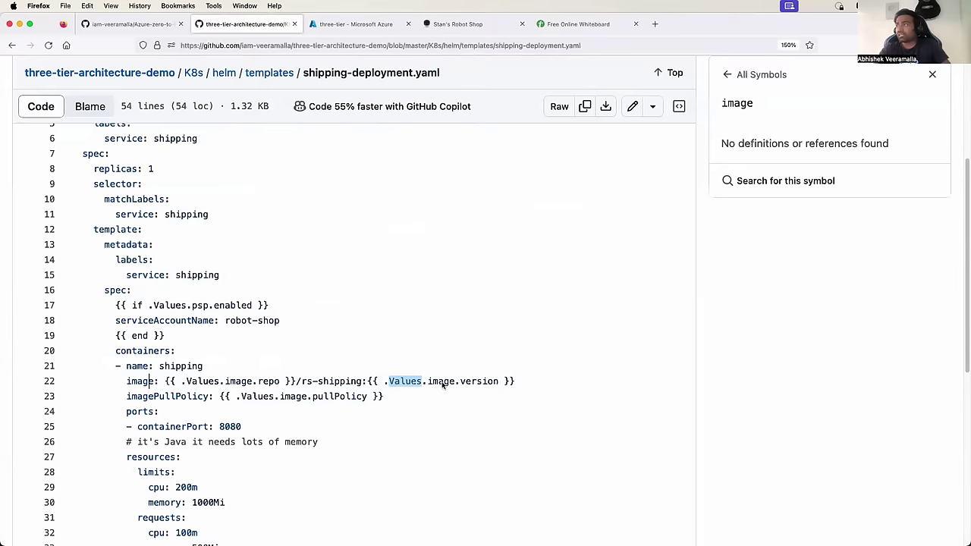
drag(166, 381, 287, 381)
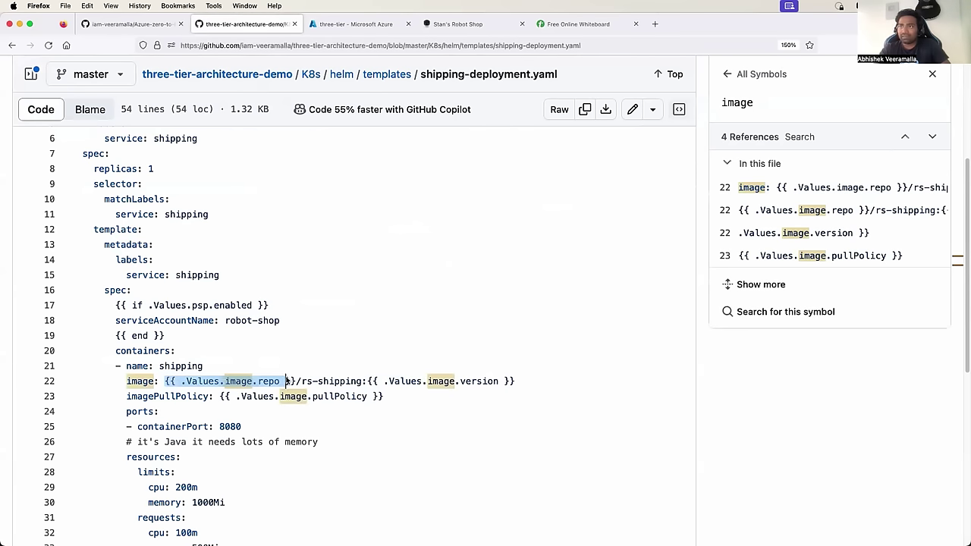
double_click(206, 382)
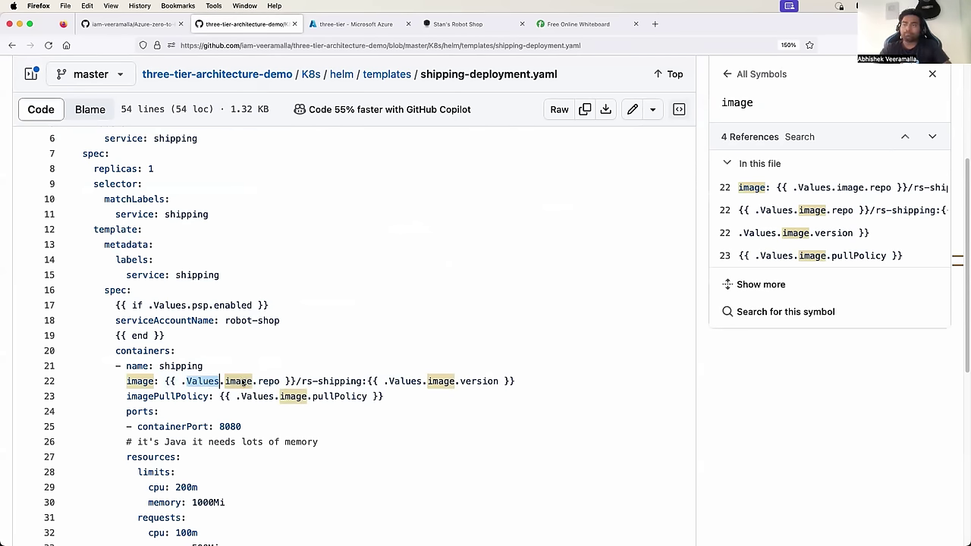
double_click(240, 382)
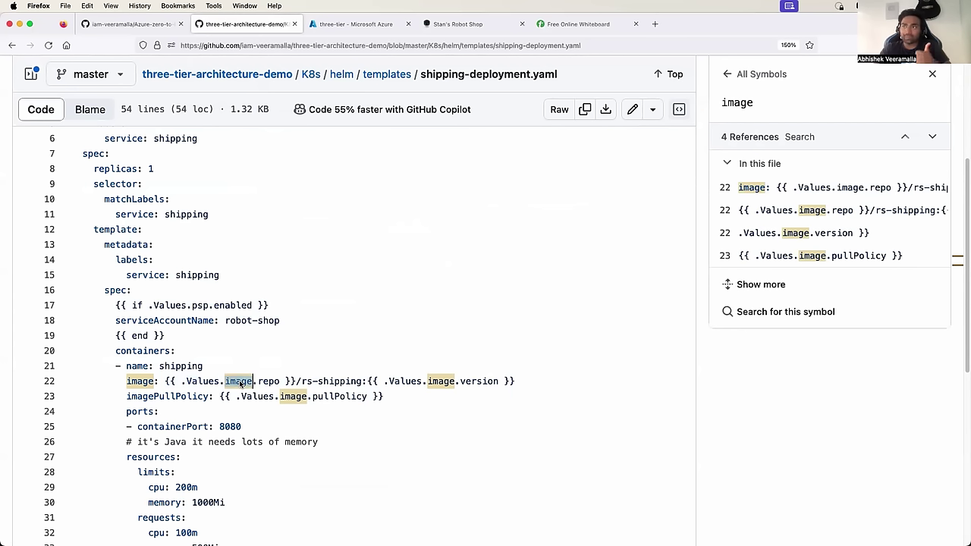
double_click(268, 382)
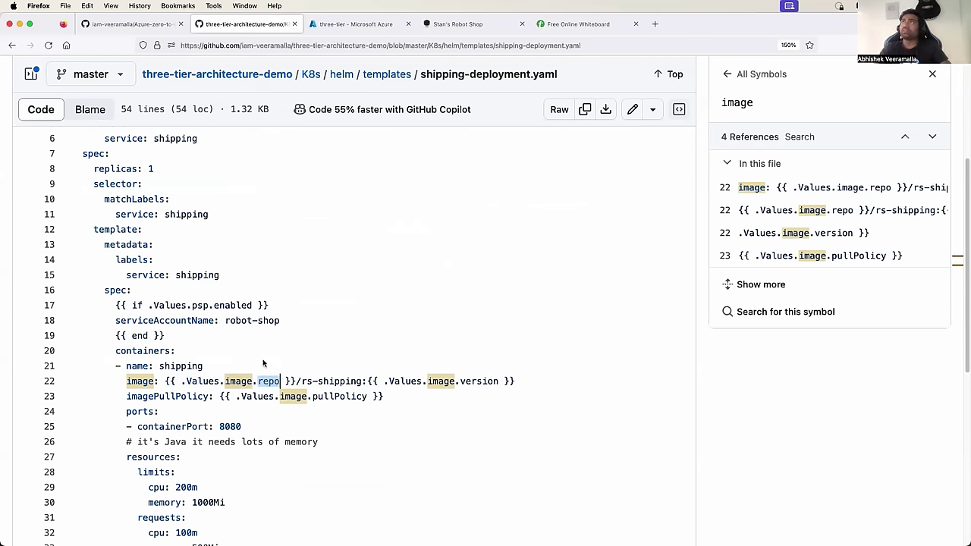
- Go back to the helm folder, open values.yaml and look through its image, eum, psp and nodeport settings
click(12, 46)
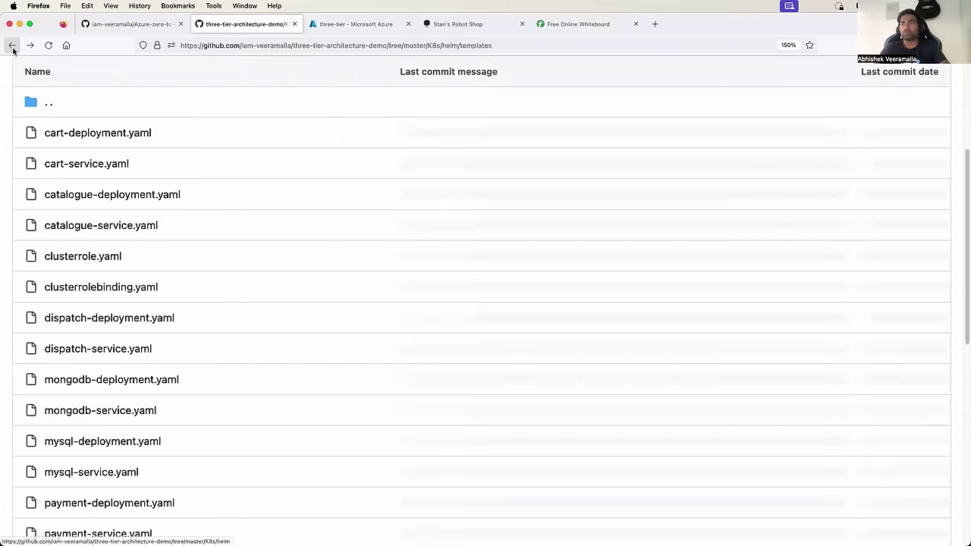
click(12, 47)
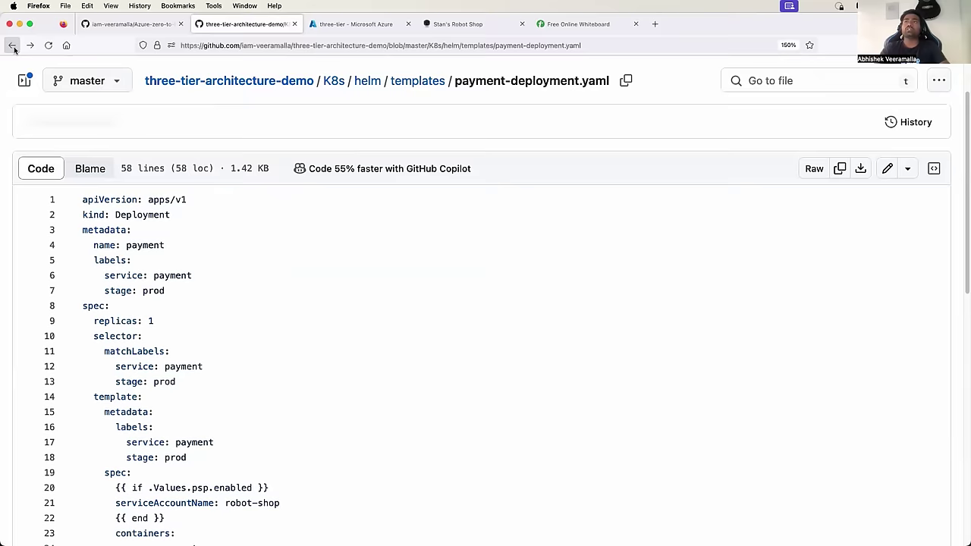
click(12, 46)
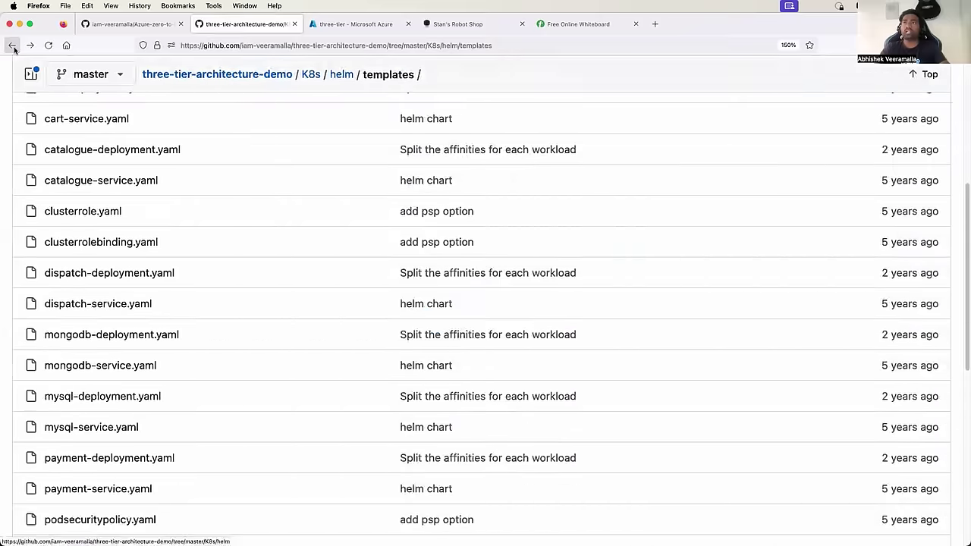
click(12, 46)
click(80, 182)
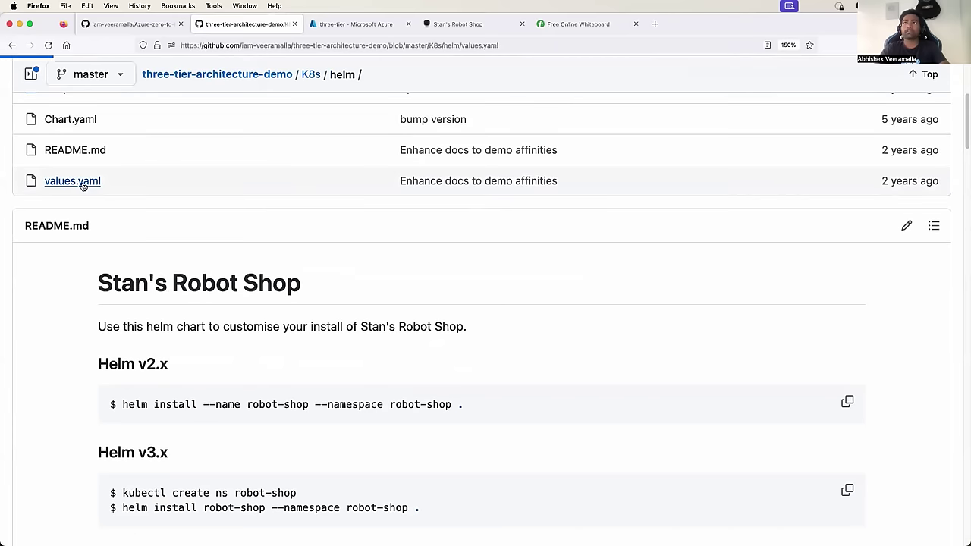
scroll(178, 335, down, 5)
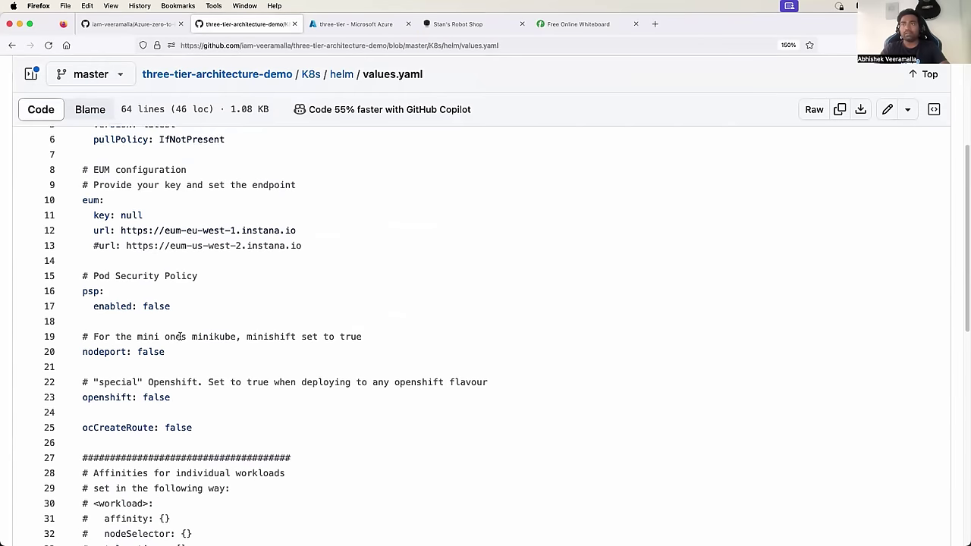
scroll(169, 342, up, 5)
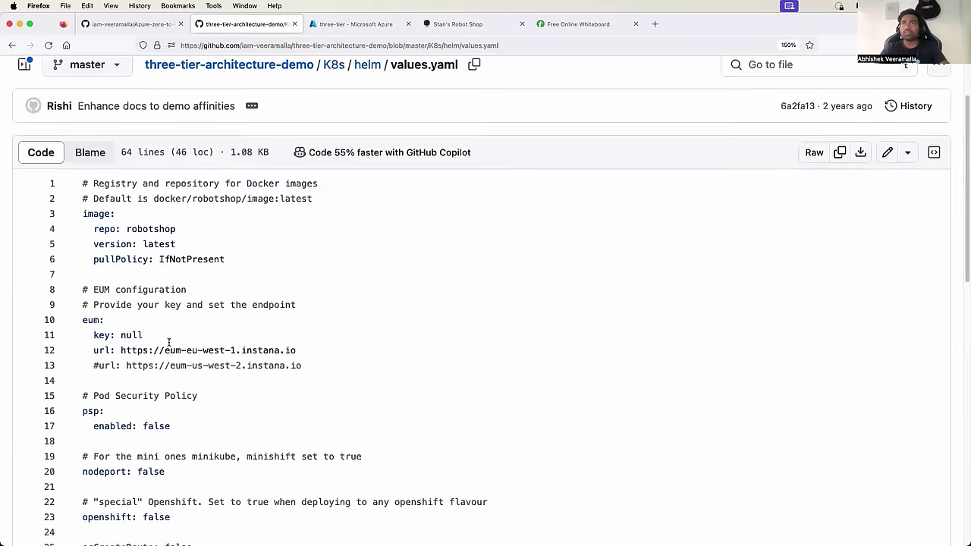
- Look up the image and repo keys in values.yaml and highlight the repo value robotshop and the version value latest
click(98, 184)
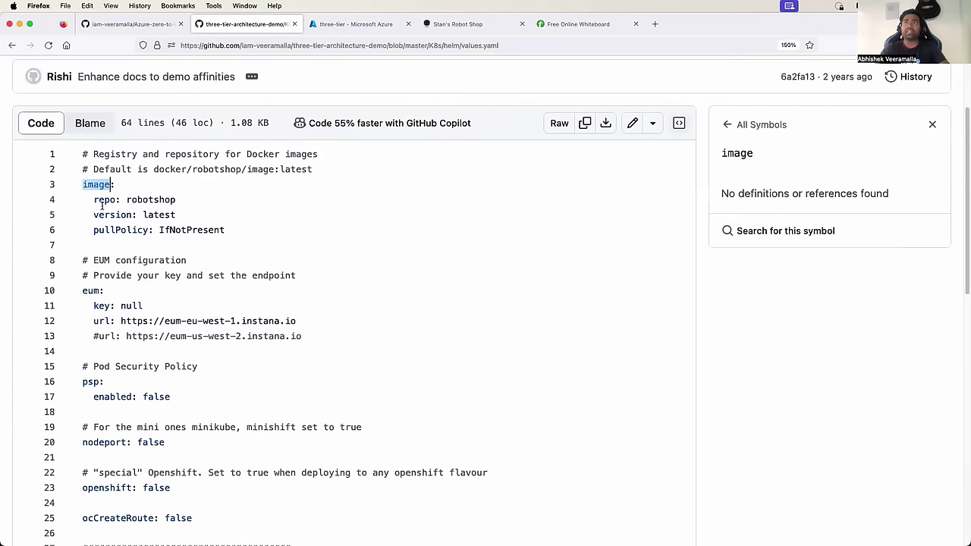
click(101, 201)
drag(128, 200, 210, 198)
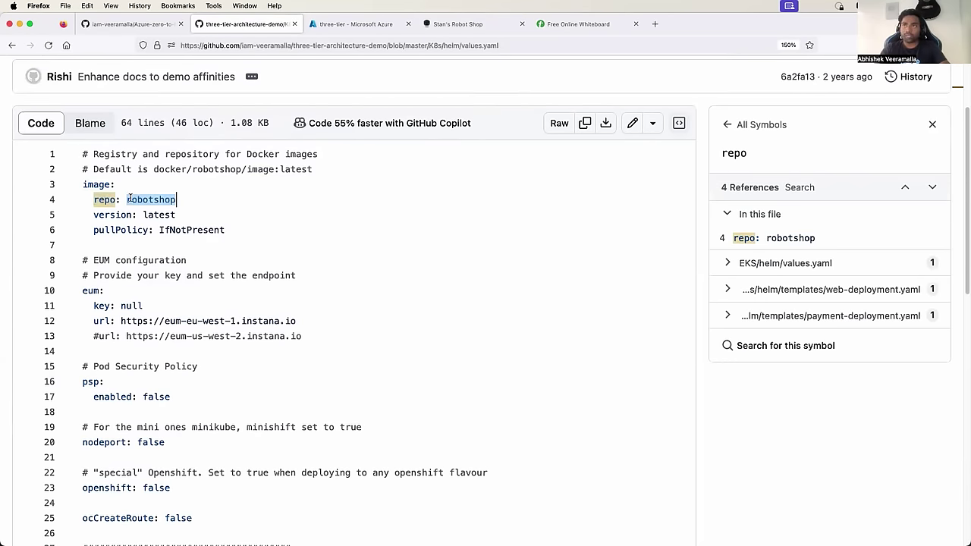
drag(144, 215, 193, 212)
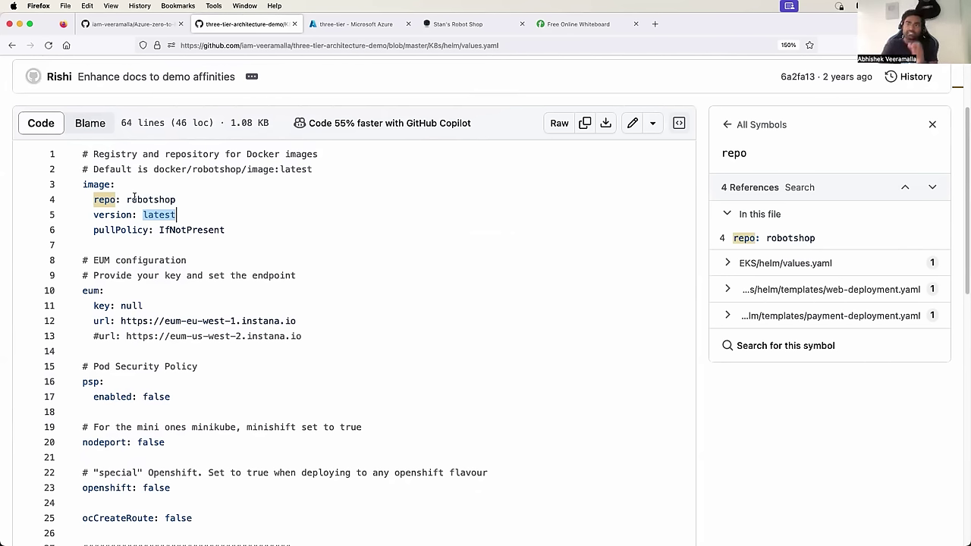
drag(126, 200, 201, 198)
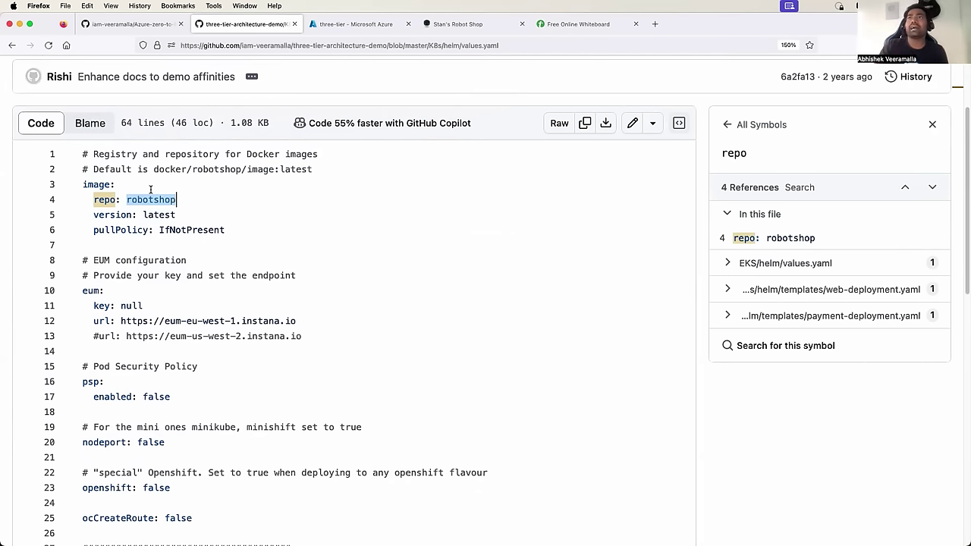
double_click(104, 200)
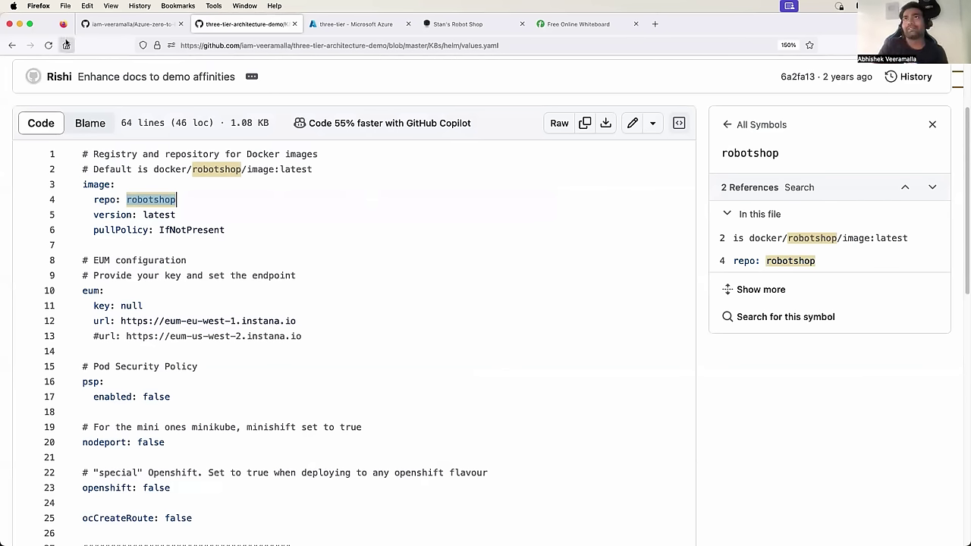
- Open the parent K8s folder, skim its README down to the Istio section, and return to the helm folder
click(12, 45)
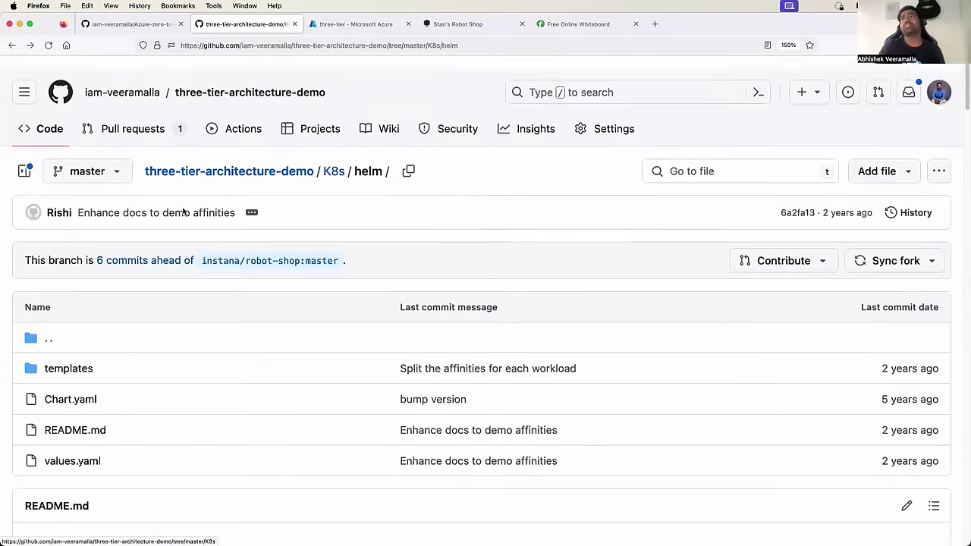
scroll(183, 213, down, 1)
click(333, 161)
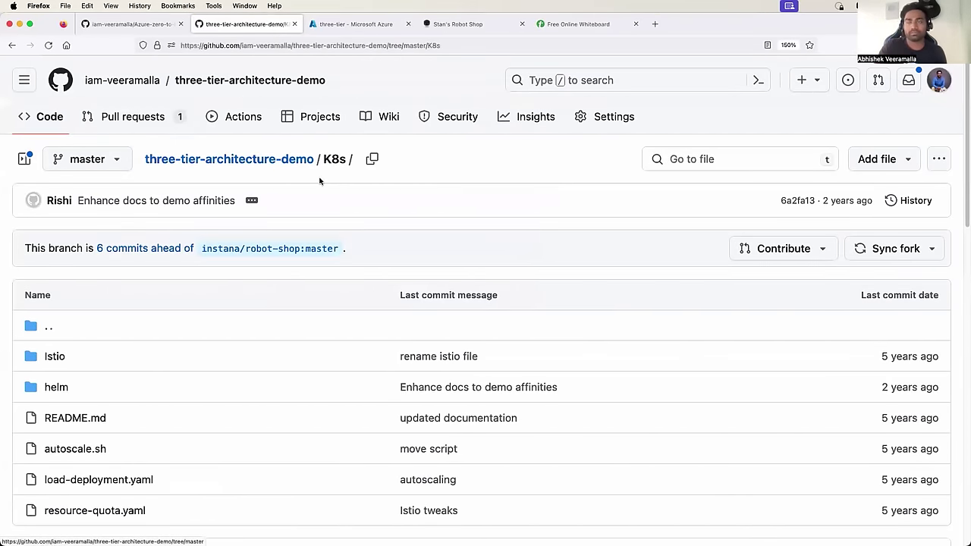
scroll(102, 332, down, 15)
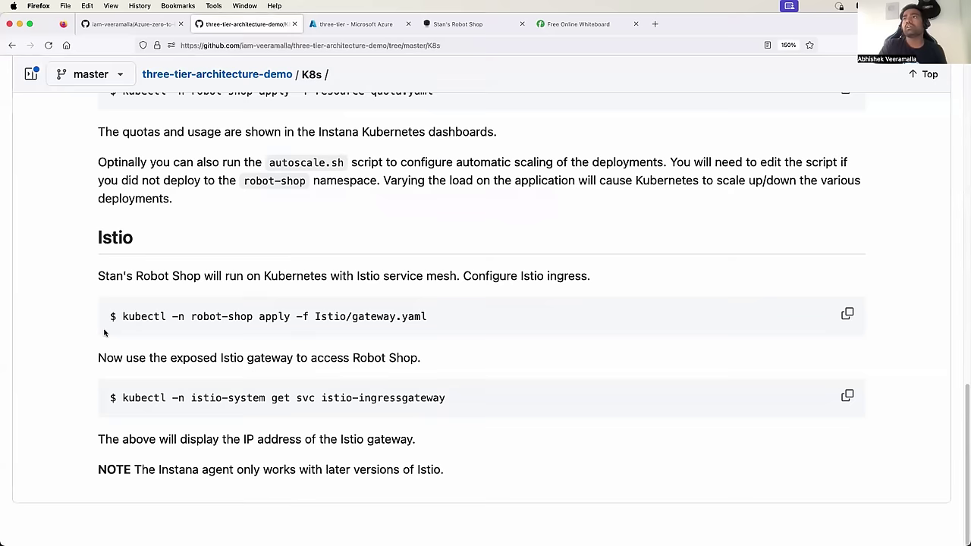
scroll(105, 332, up, 15)
click(12, 45)
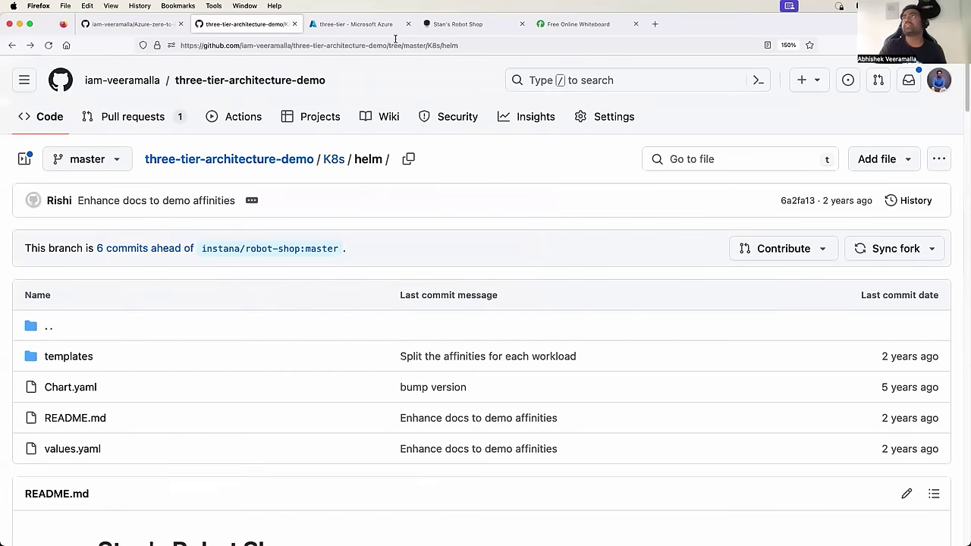
- Switch to the Azure portal and highlight the three-tier cluster name on the Kubernetes service overview
click(379, 26)
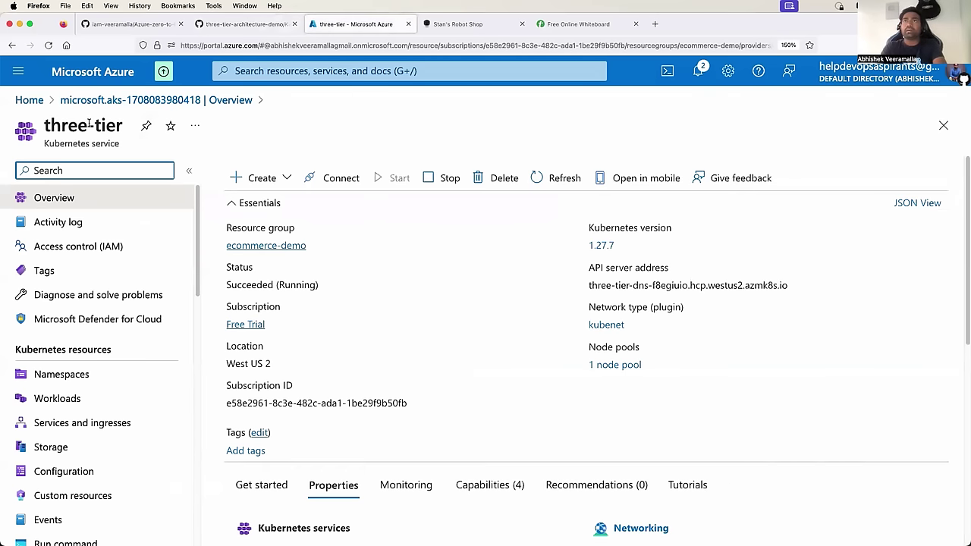
drag(42, 126, 122, 127)
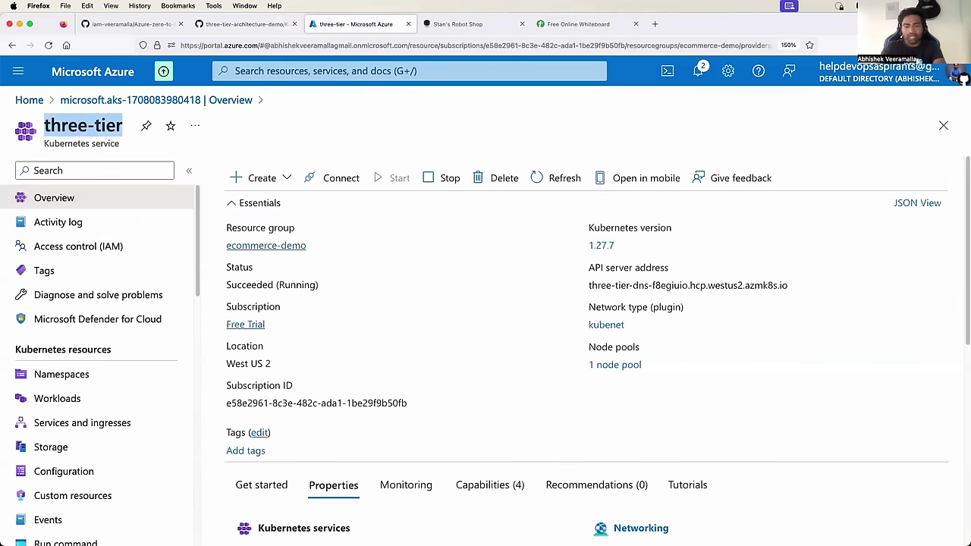
- Switch to the terminal and clear its output in the robot-shop folder
key(super+Tab)
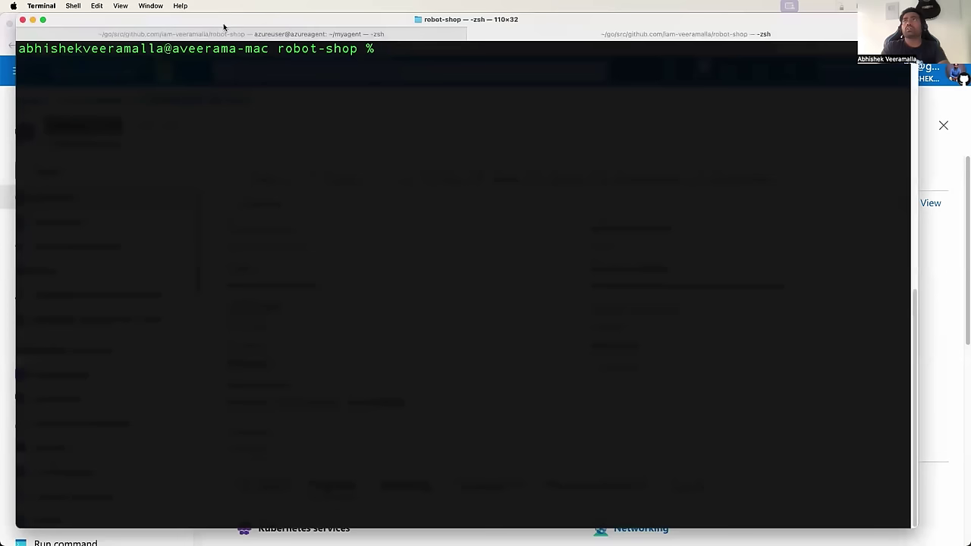
text(clear)
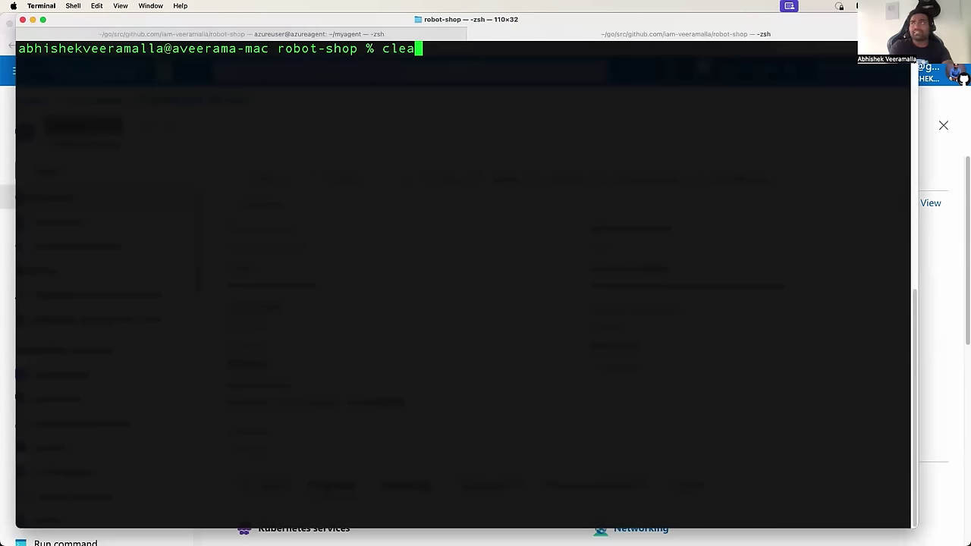
key(Return)
- Return to the browser, open the root page of the three-tier-architecture-demo repository and copy its URL
key(super+Tab)
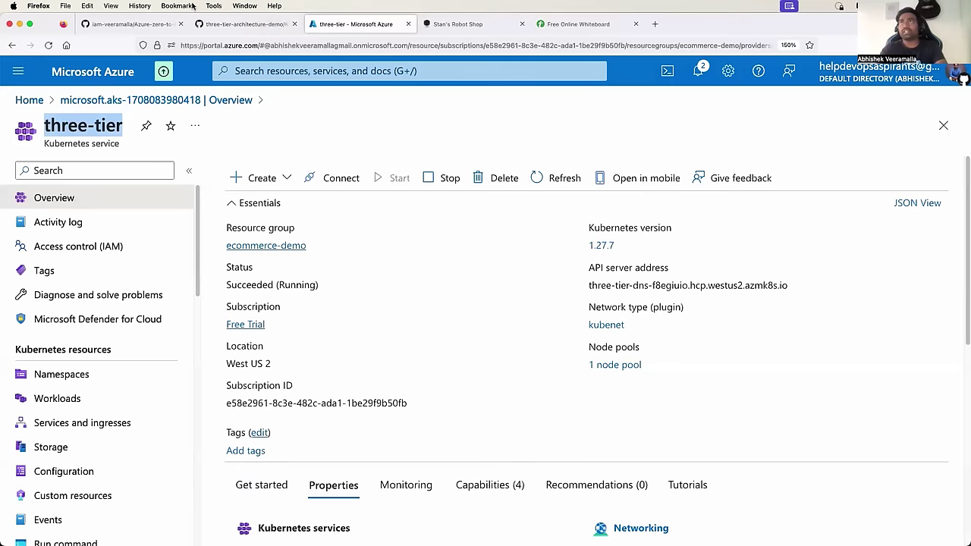
click(129, 23)
click(219, 23)
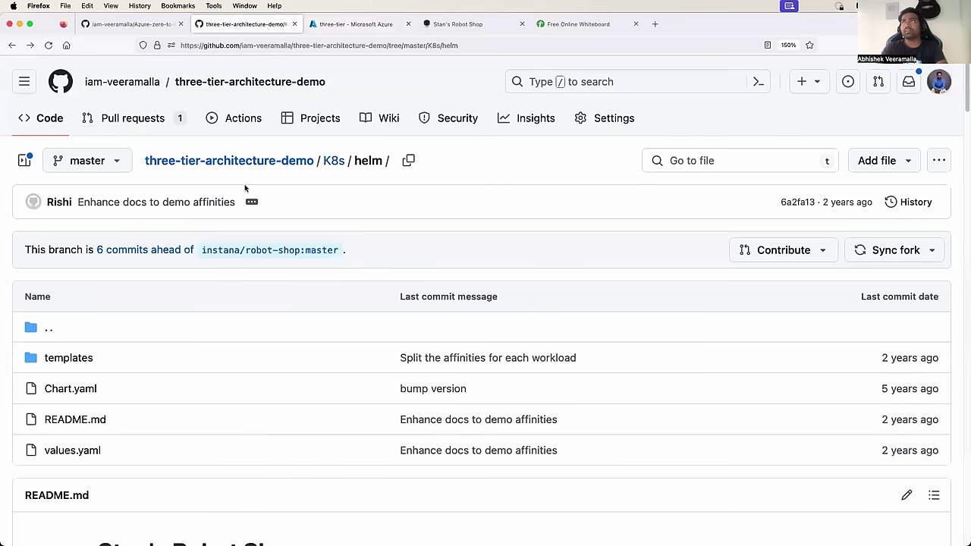
click(258, 81)
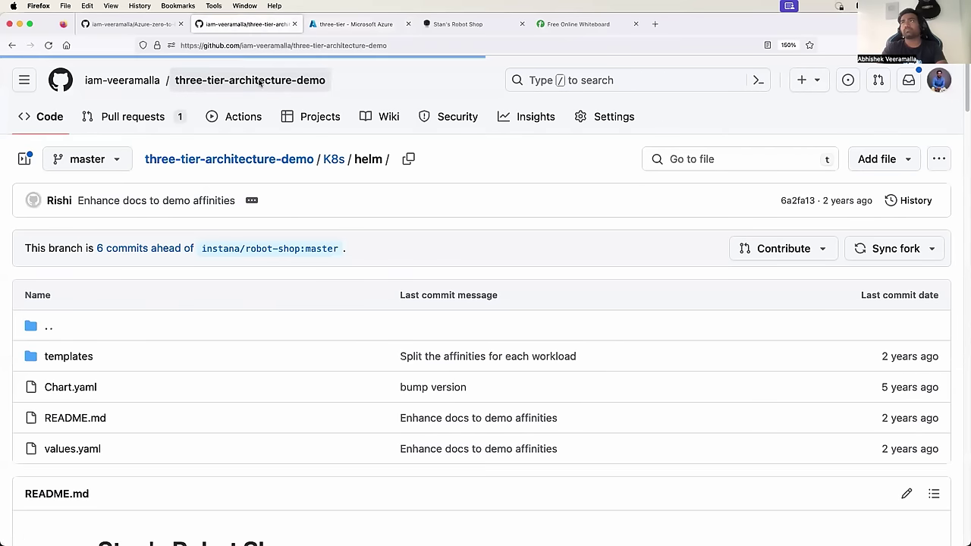
click(402, 45)
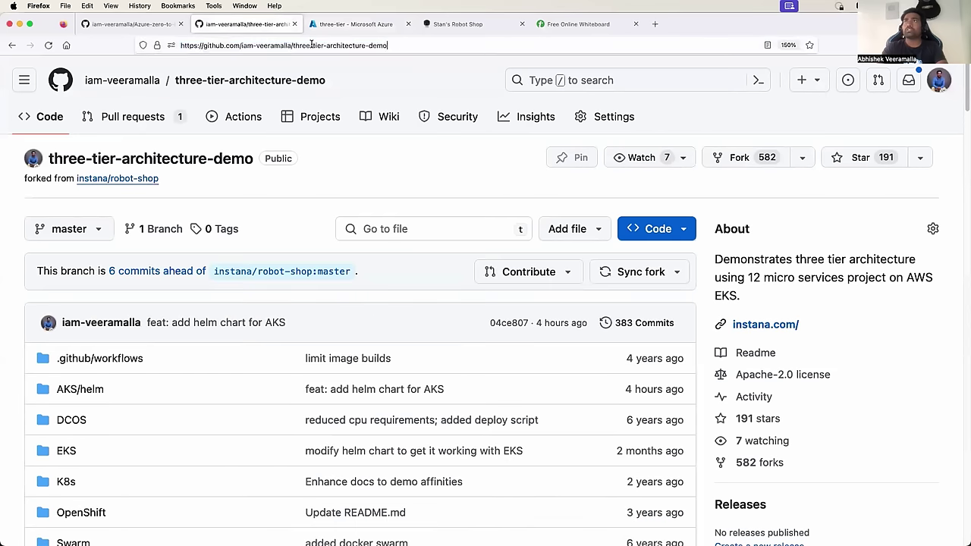
click(11, 160)
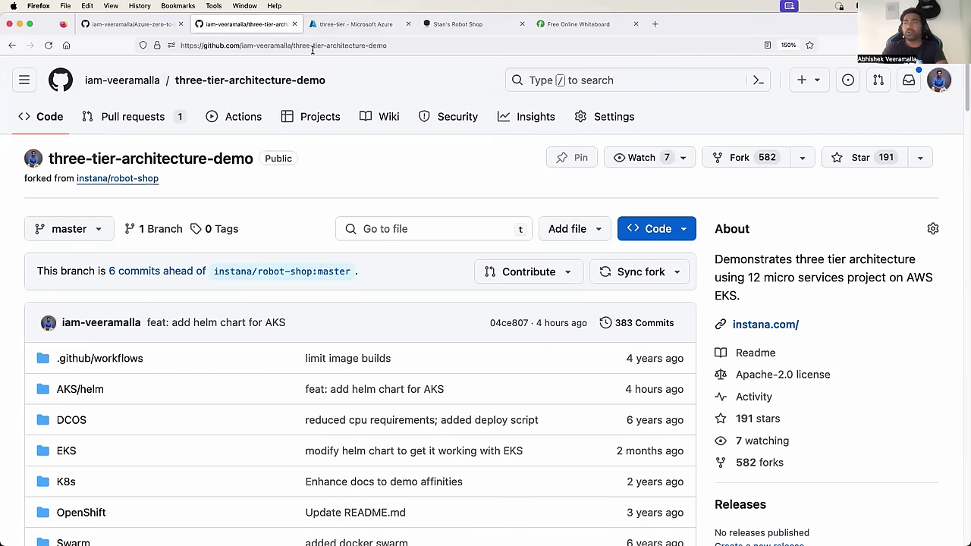
- Switch to the terminal, discard the started git command and move up to the parent folder of robot-shop
key(super+Tab)
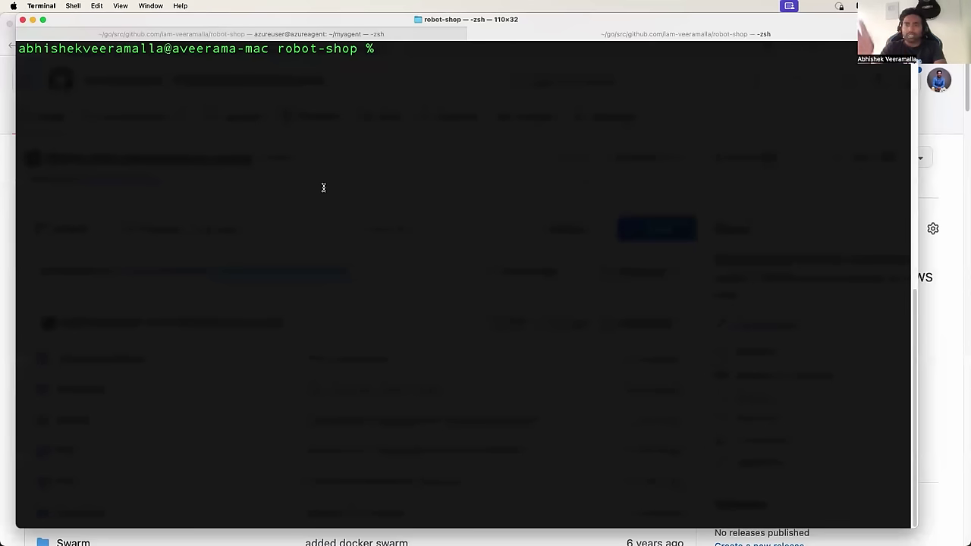
text(gi)
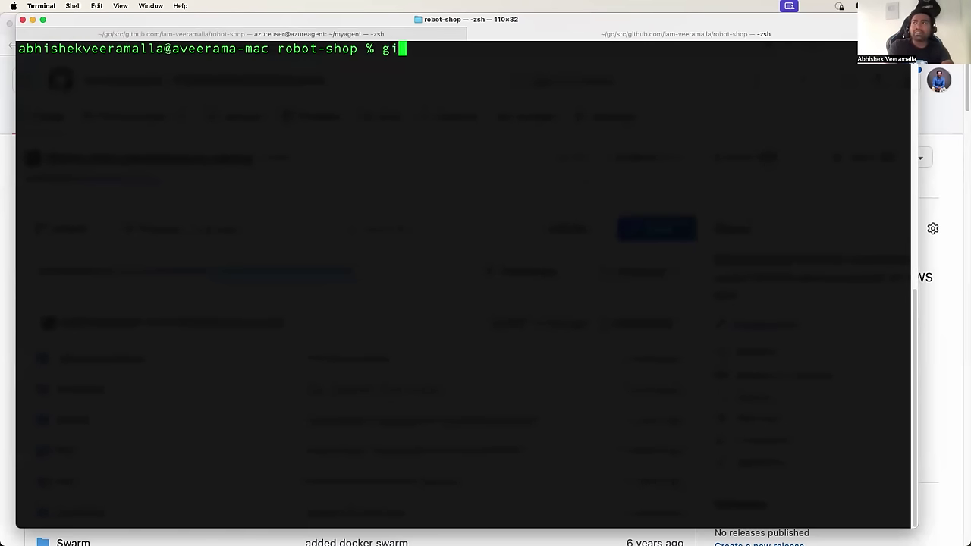
text(t c)
key(BackSpace)
key(ctrl+c)
text(cd ..)
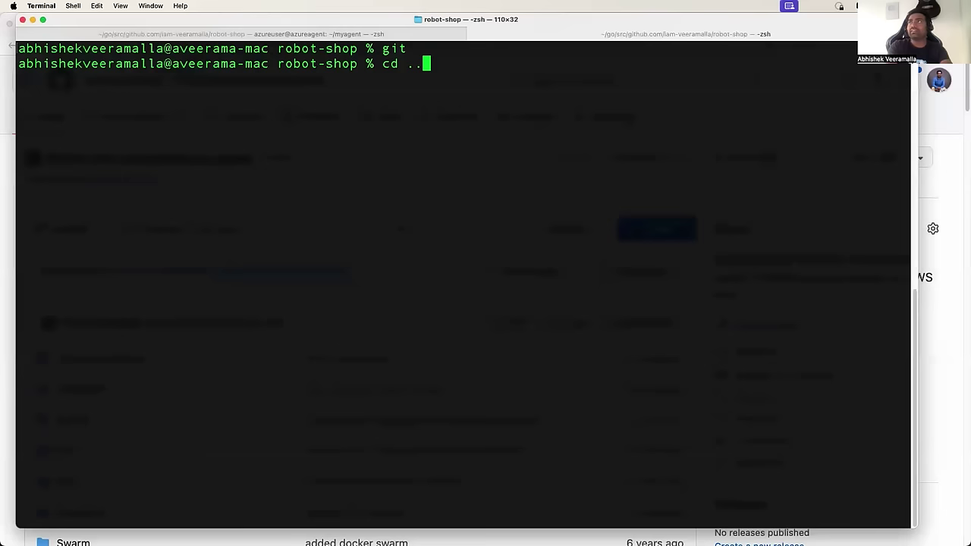
key(Return)
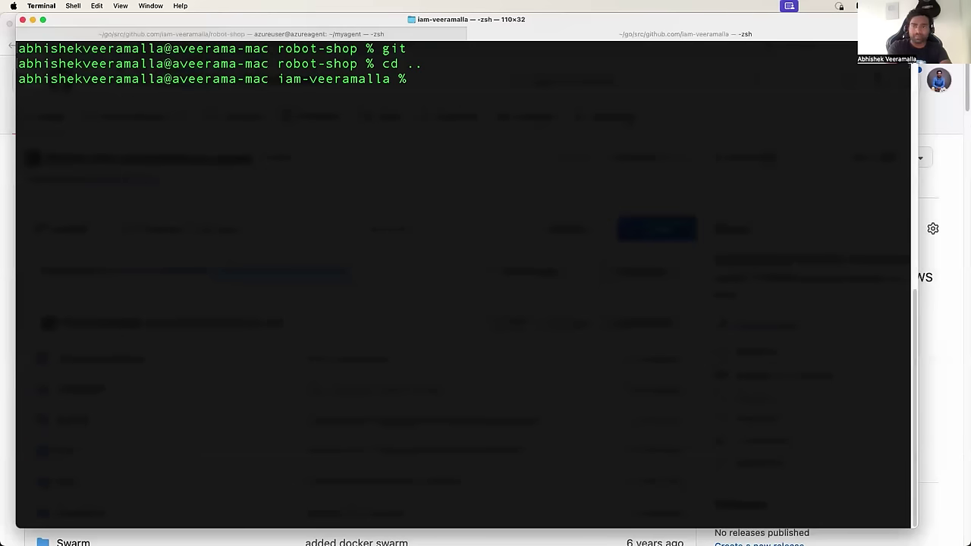
- Enter a git clone command with the copied three-tier-architecture-demo repository URL, followed by the start of a cd command, cd three
text(git clone)
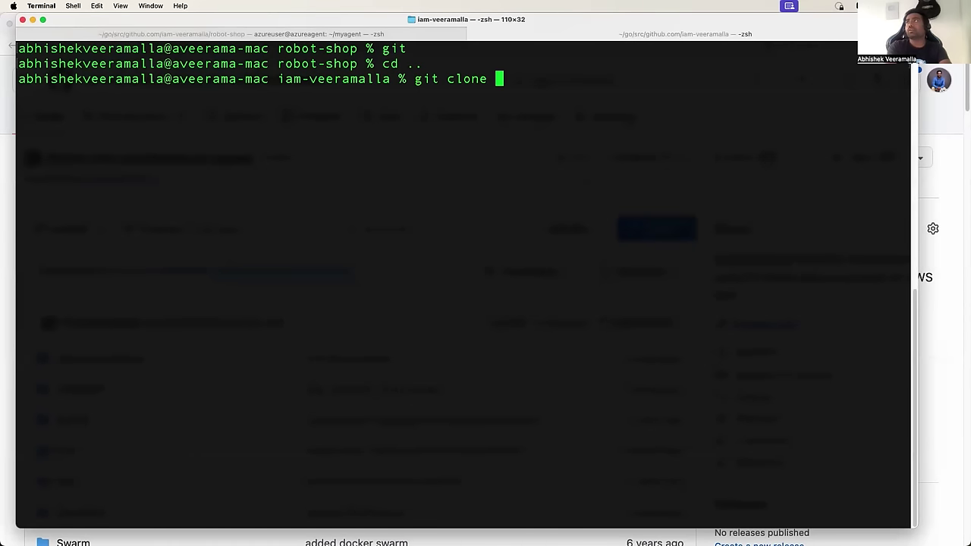
key(super+v)
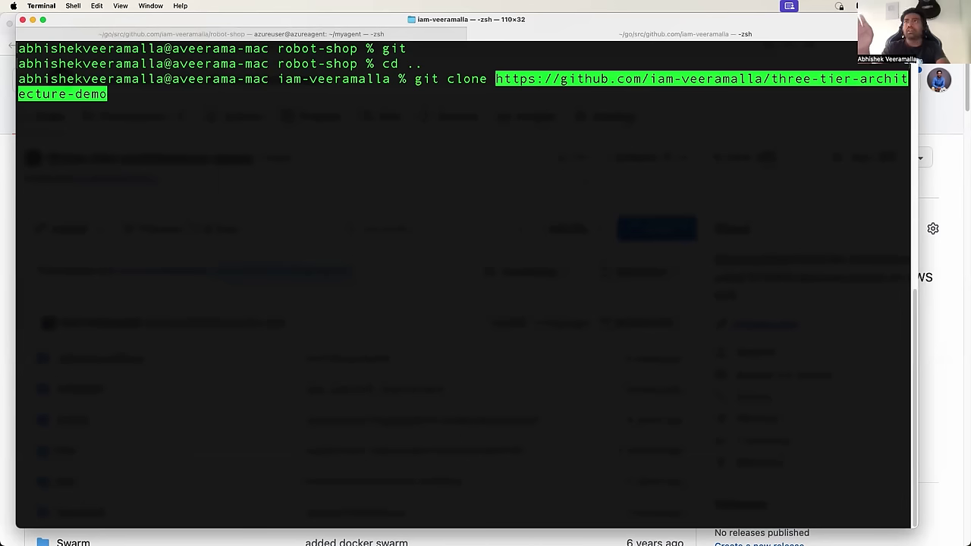
key(Return)
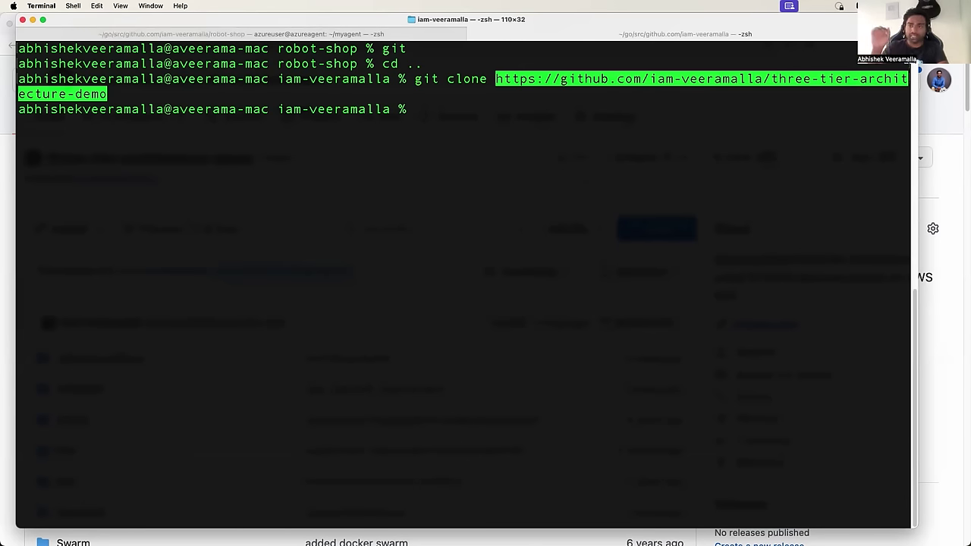
text(cd three)
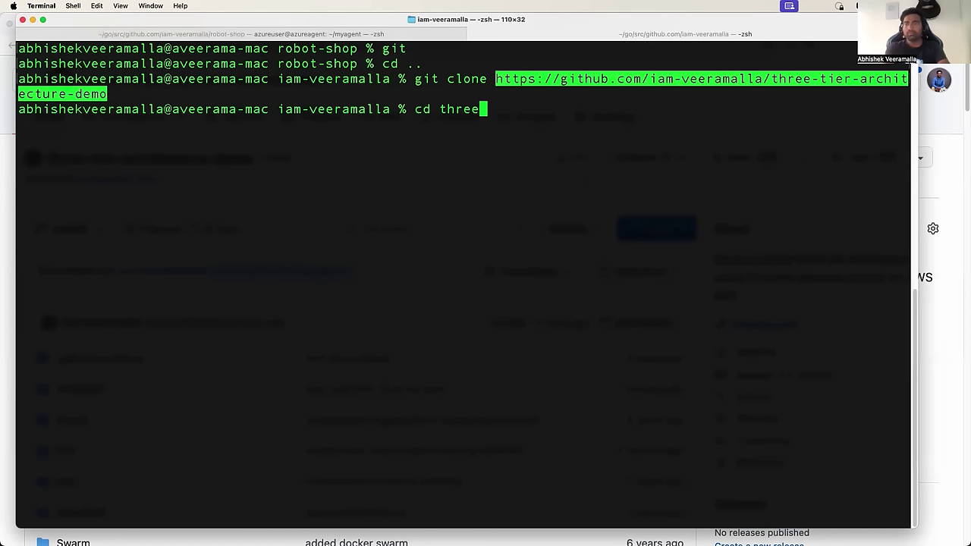
key(Return)
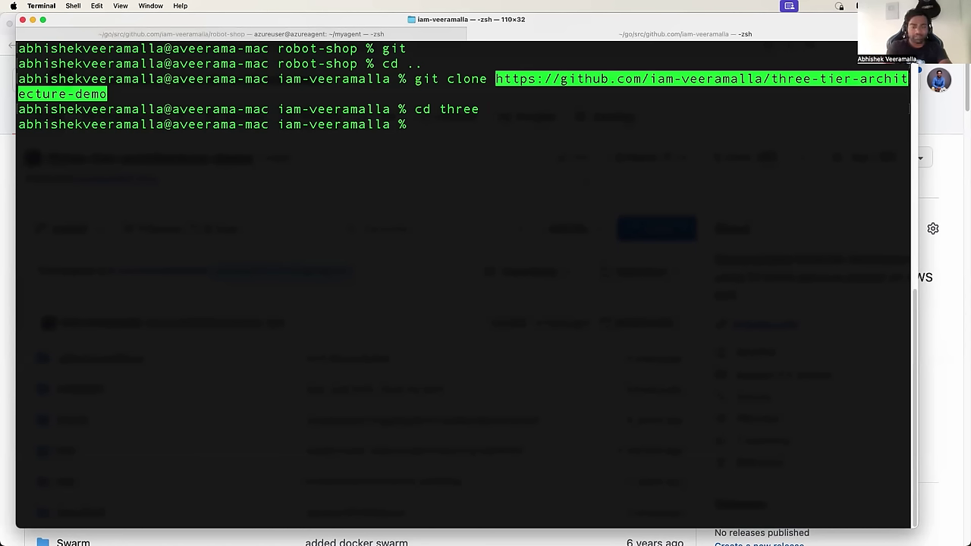
- Change into the robot-shop folder and clear the terminal output
text(cd robot)
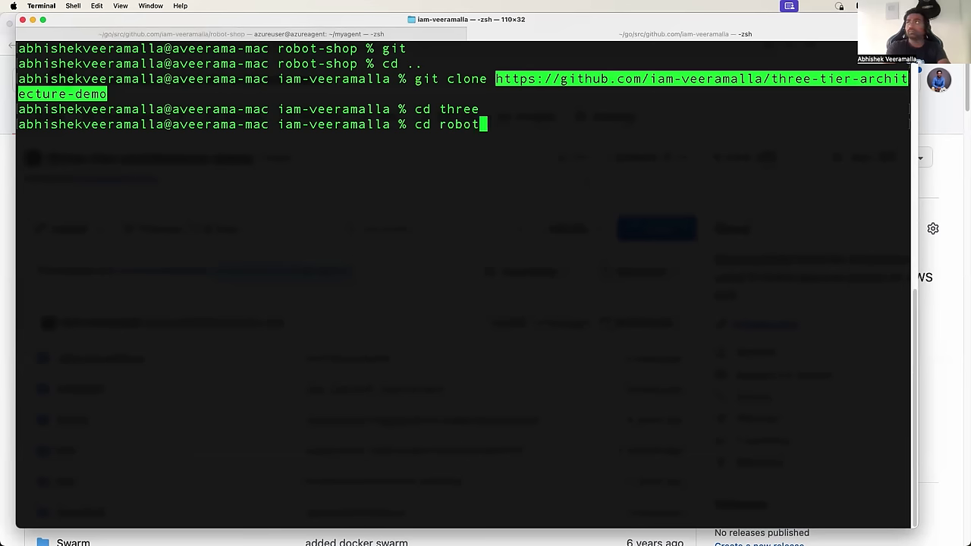
key(Tab)
key(Return)
text(clear)
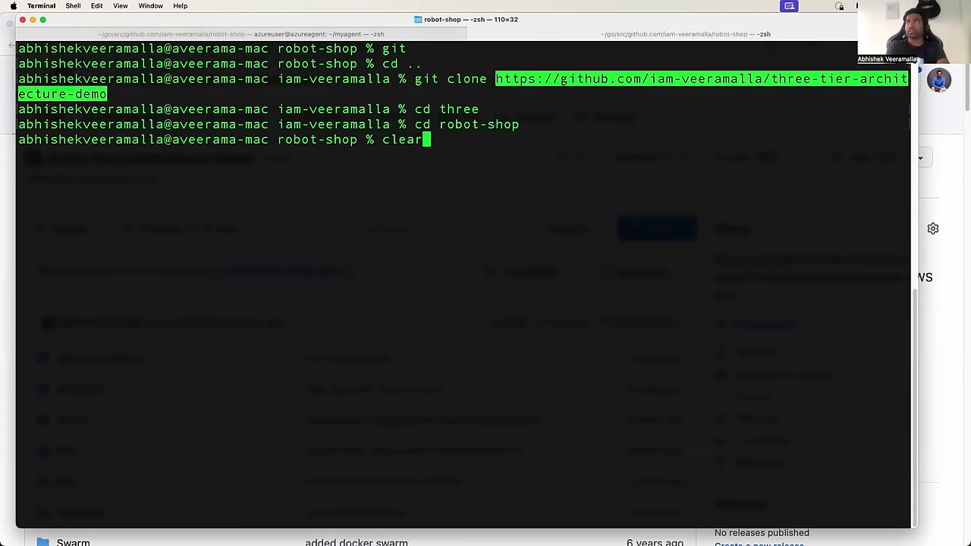
key(Return)
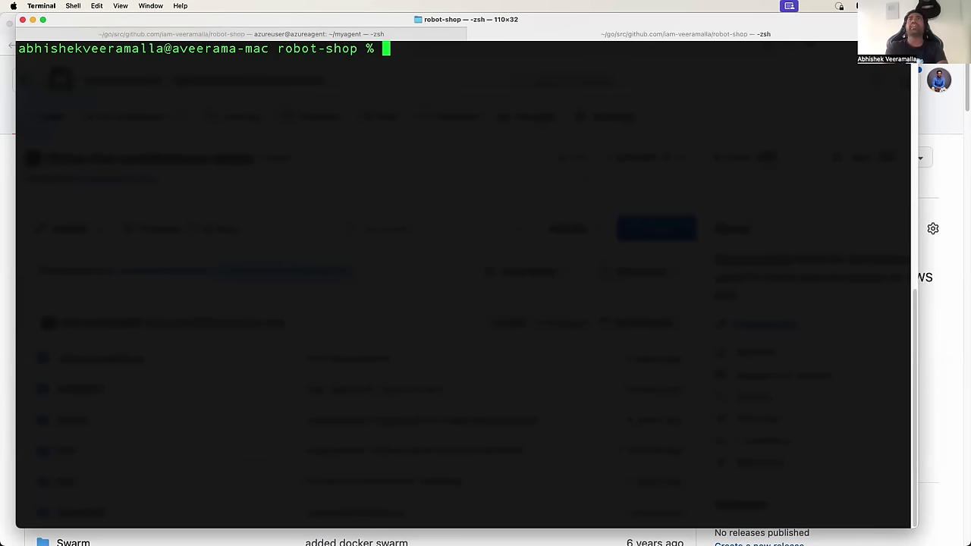
- Switch to the browser and look over the repository's folder list, followed by the three-tier cluster's overview in the Azure portal
key(super+Tab)
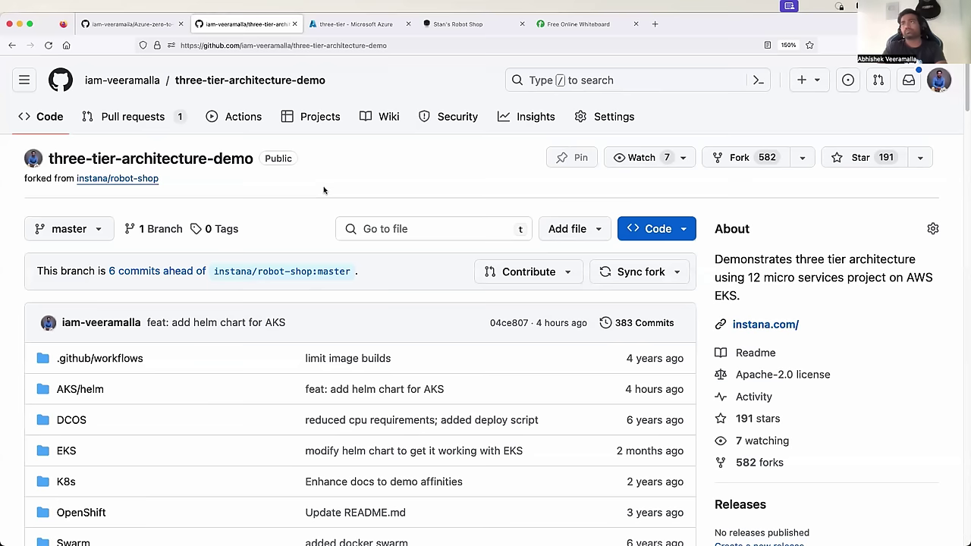
scroll(257, 225, down, 3)
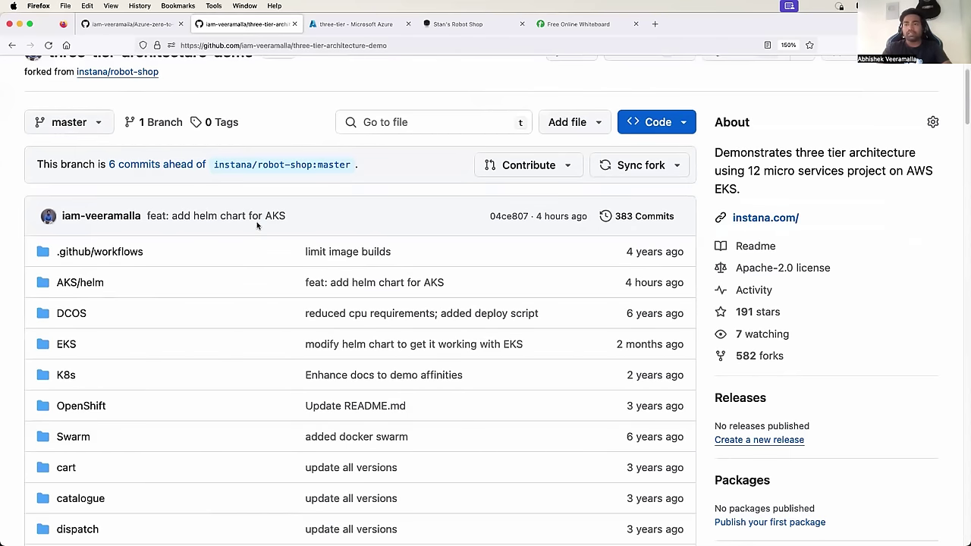
click(373, 25)
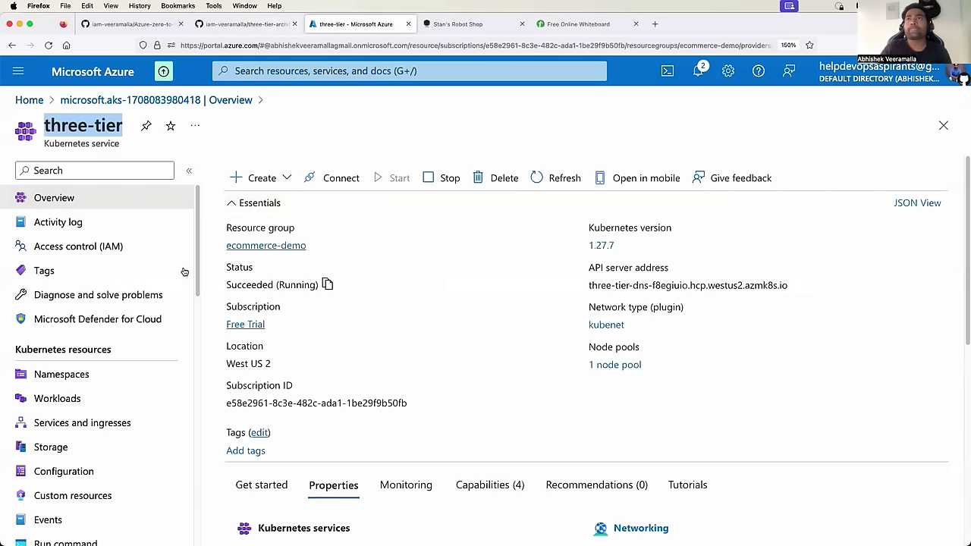
scroll(177, 269, down, 3)
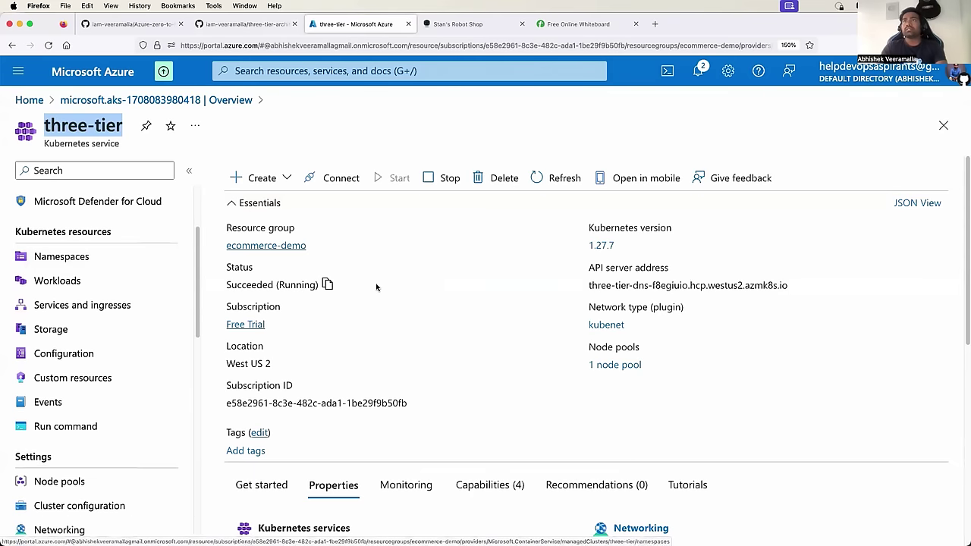
- In the terminal's azureagent session, search the command history for aks and recall the az aks get-credentials command
key(super+Tab)
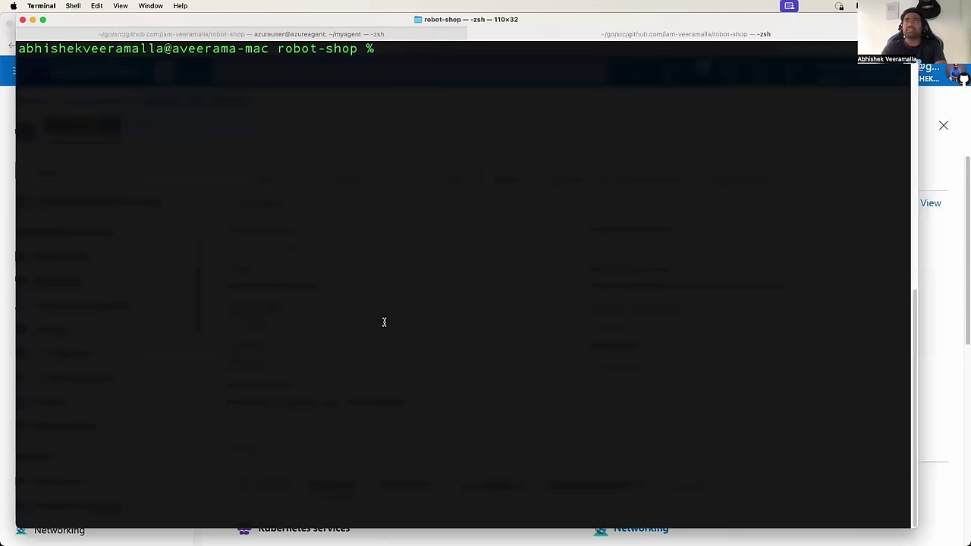
key(ctrl+r)
text(ak)
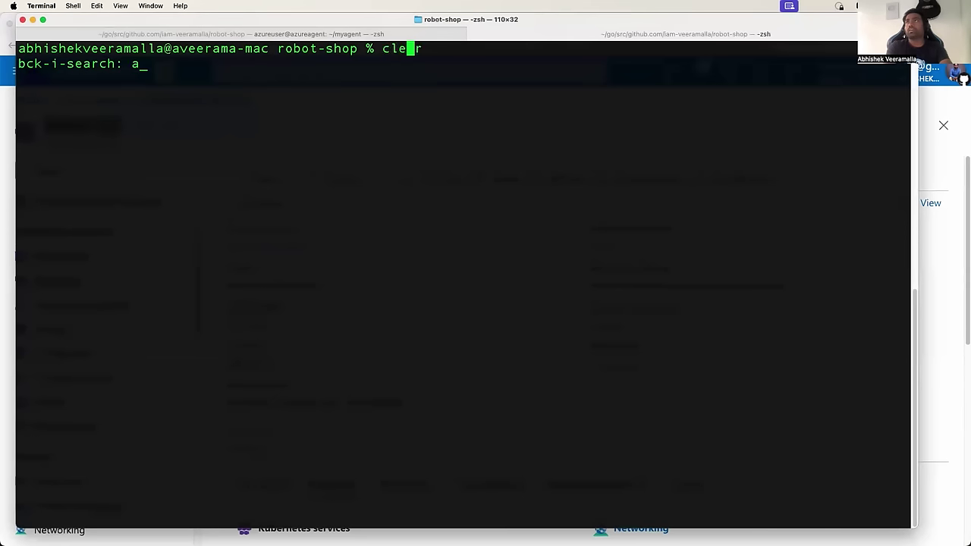
key(ctrl+g)
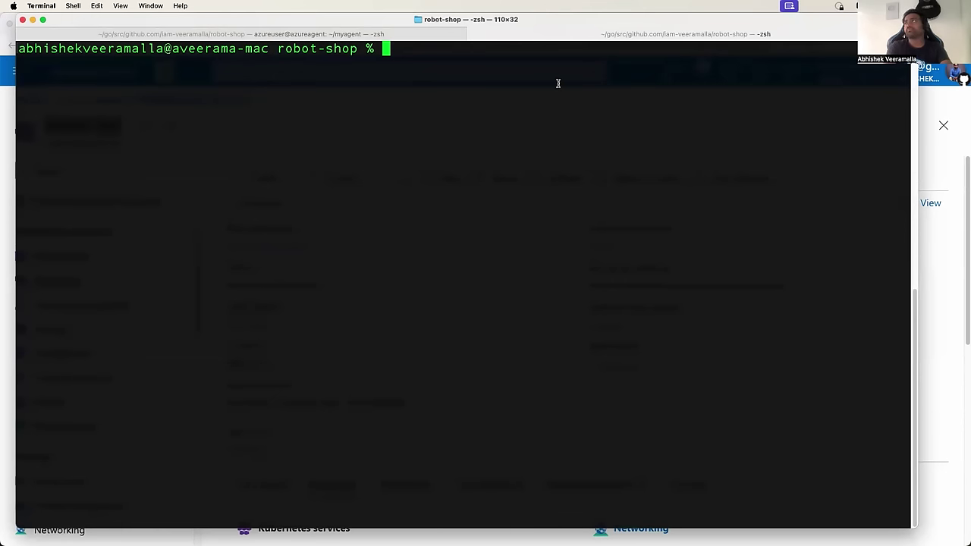
click(381, 33)
key(ctrl+r)
text(aks)
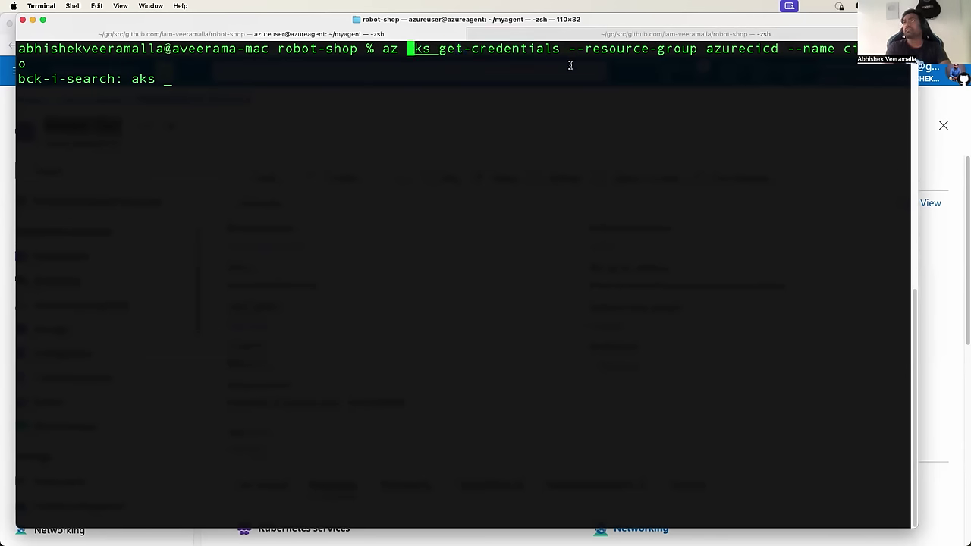
key(Right)
key(Right)
key(Right)
key(Right)
key(Right)
- Highlight the az, aks and get-credentials --resource-group parts of the recalled command
double_click(389, 49)
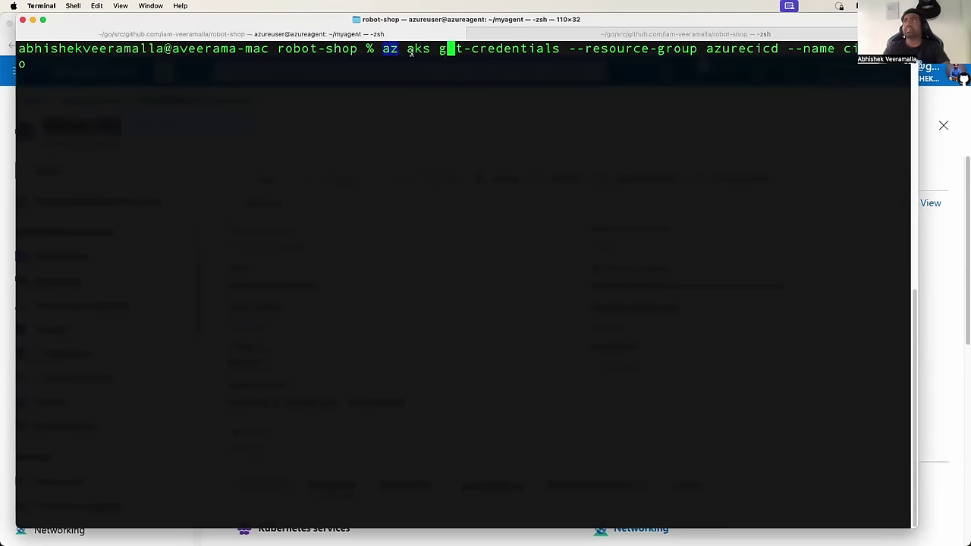
double_click(417, 48)
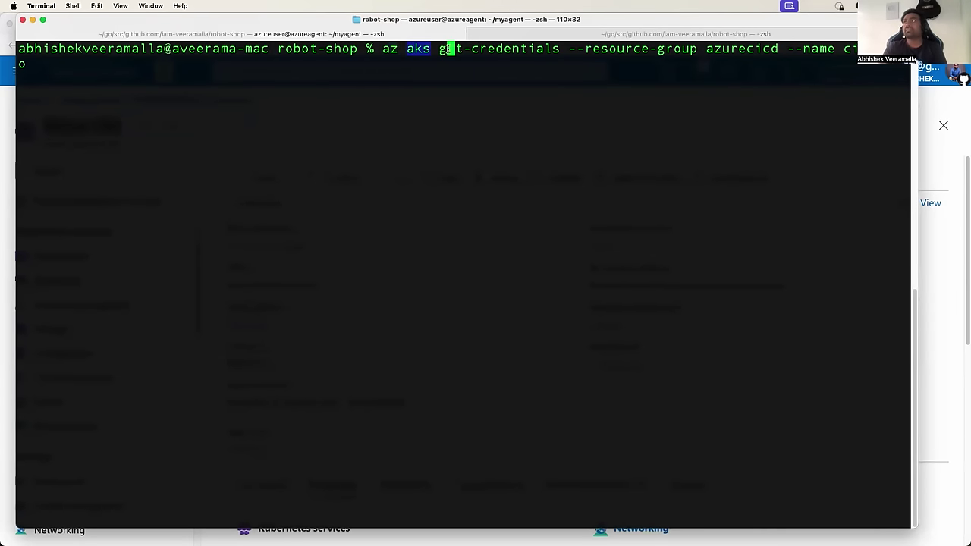
drag(440, 49, 708, 49)
click(753, 52)
- Set the --resource-group value of the az aks get-credentials command to ecommerce-demo
key(Right)
key(Right)
key(Right)
key(Right)
key(Right)
key(Right)
key(Right)
key(Right)
key(Right)
key(Right)
key(Right)
key(Right)
key(Right)
key(Right)
key(Right)
key(Right)
key(Right)
key(Right)
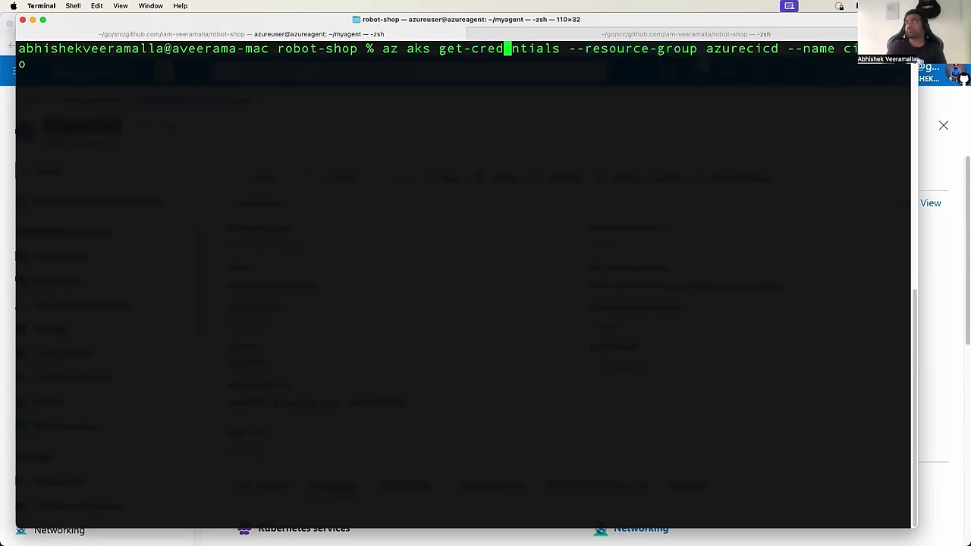
key(Right)
key(Right)
key(Right)
key(Right)
key(Right)
key(Right)
key(Right)
key(Right)
key(Right)
key(Right)
key(Right)
key(Right)
key(Right)
key(Right)
key(Right)
key(Right)
key(Right)
key(Right)
key(Right)
key(Right)
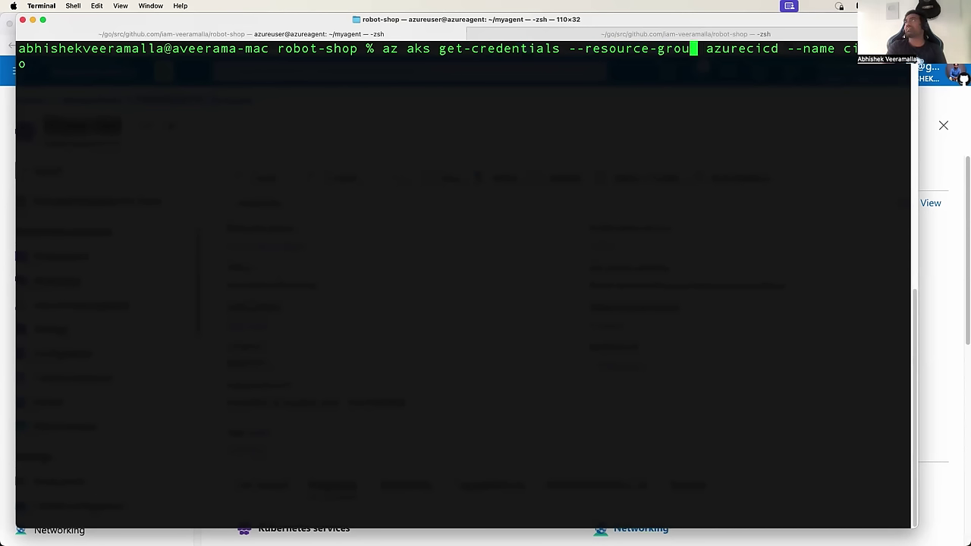
key(Right)
key(BackSpace)
key(BackSpace)
key(BackSpace)
key(BackSpace)
key(BackSpace)
key(BackSpace)
key(BackSpace)
key(BackSpace)
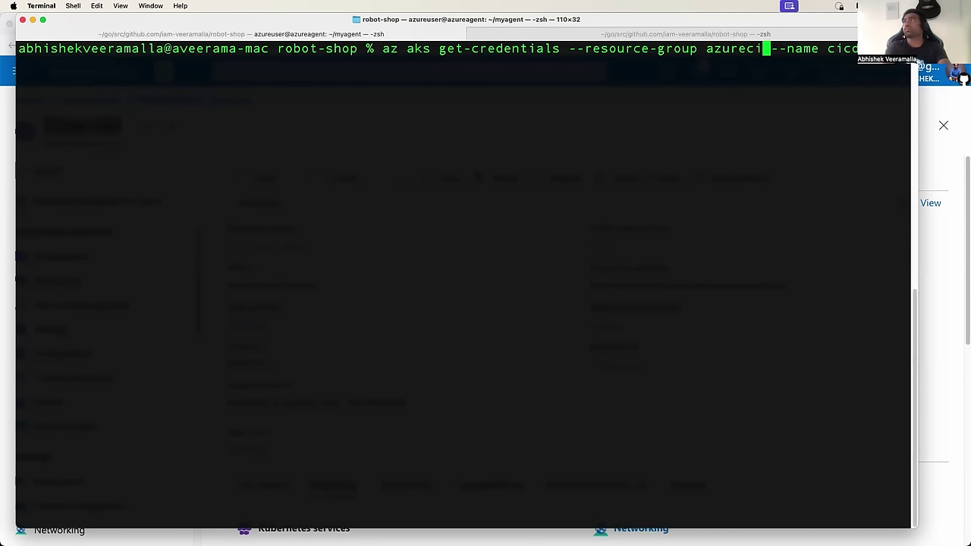
key(BackSpace)
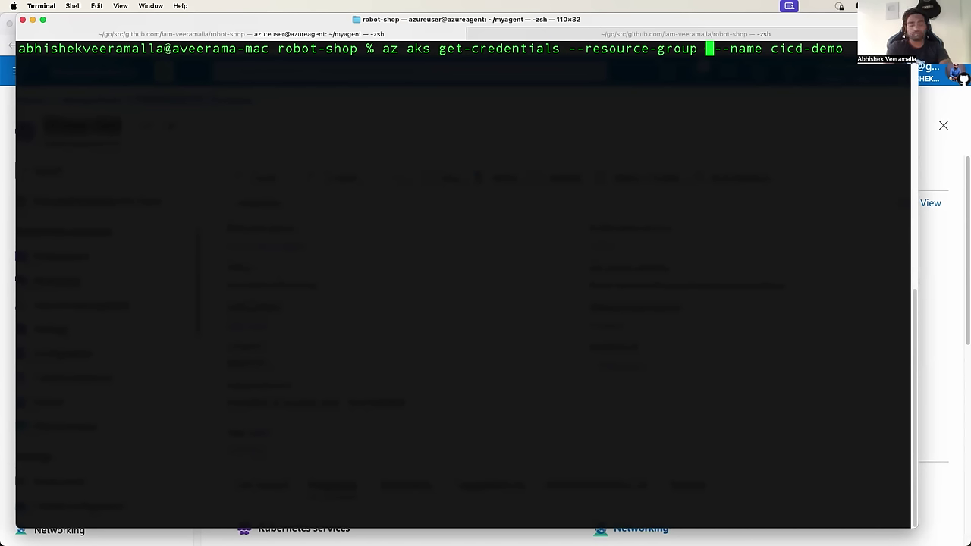
text(e)
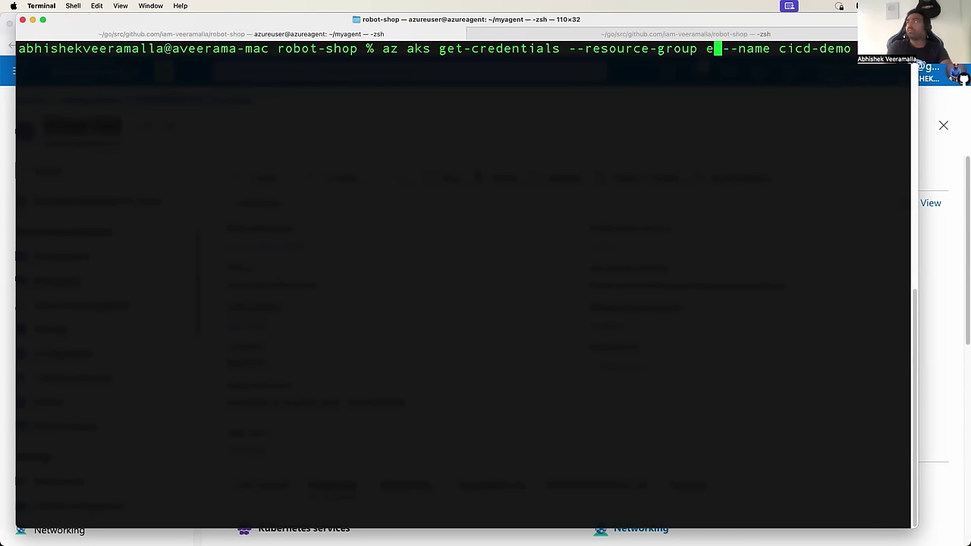
text(commerce-demo)
- Change the --name value of the az aks get-credentials command to three-tier and run it
key(Right)
key(Right)
key(Right)
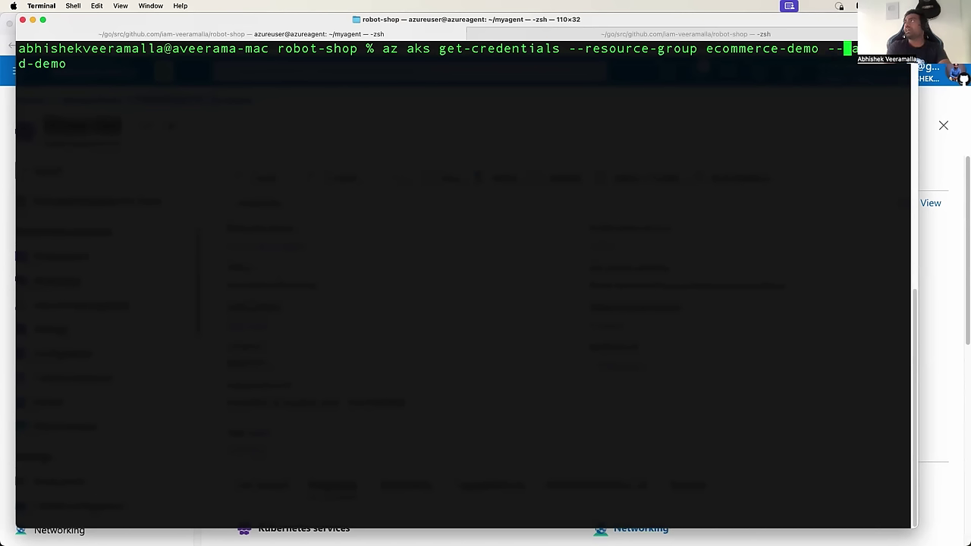
key(Right)
key(Right)
key(Right)
key(Right)
key(Right)
key(Right)
key(BackSpace)
key(BackSpace)
key(BackSpace)
key(BackSpace)
key(BackSpace)
key(BackSpace)
key(BackSpace)
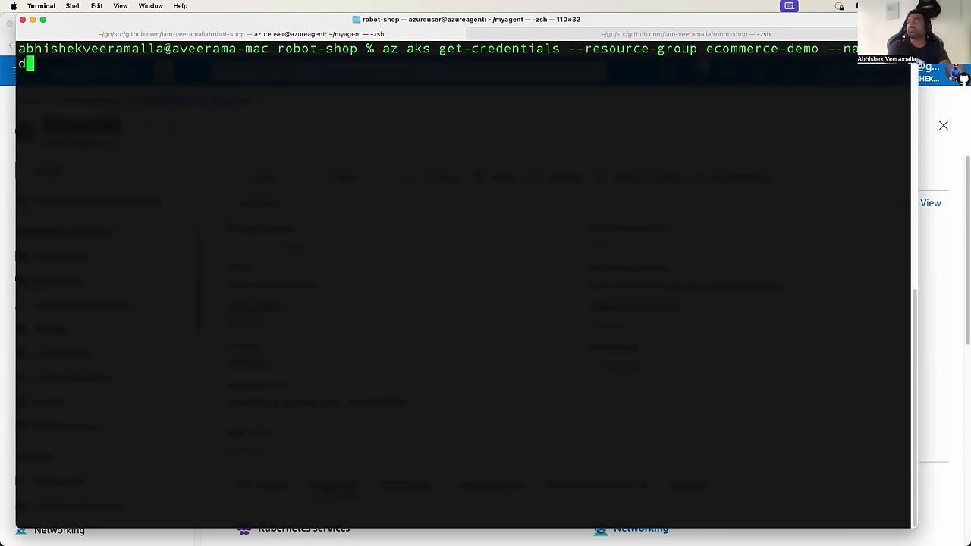
text(e)
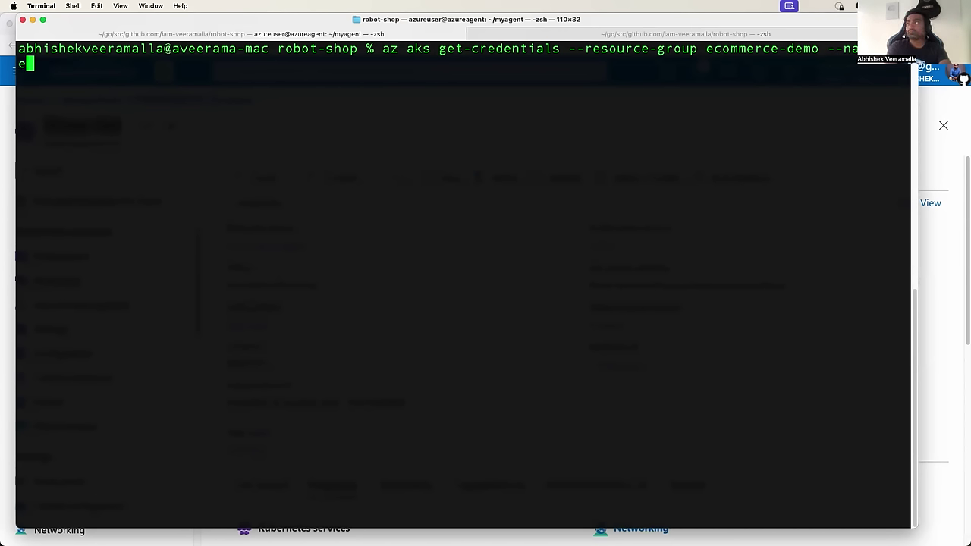
text(e-tier)
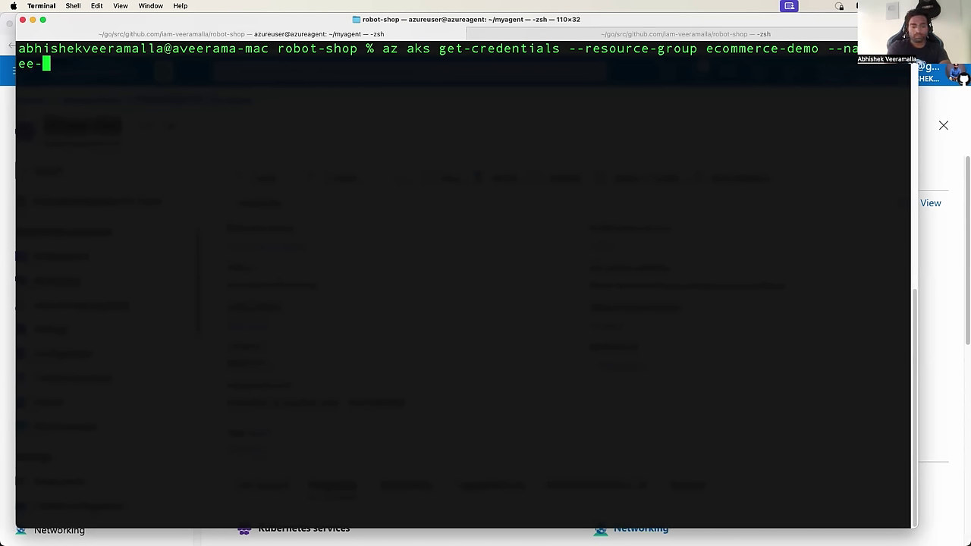
key(Return)
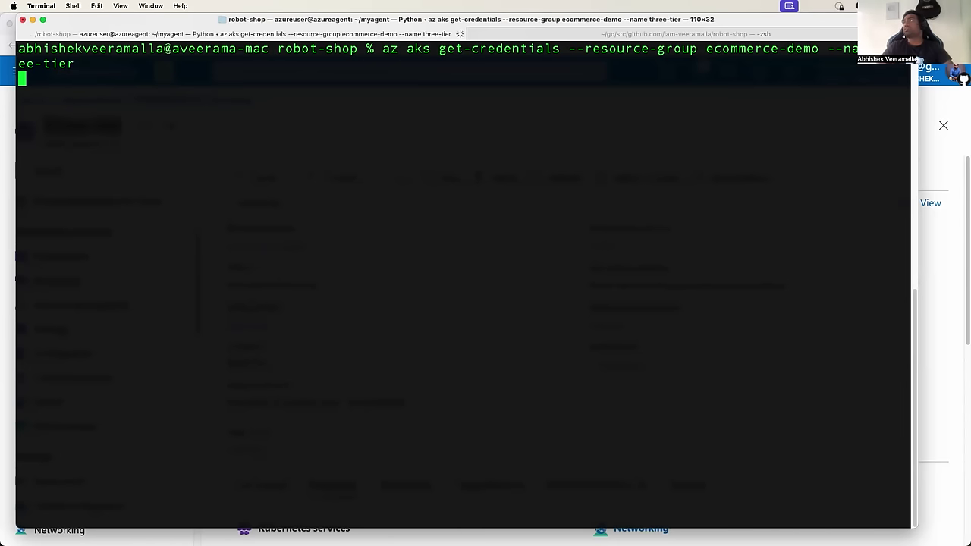
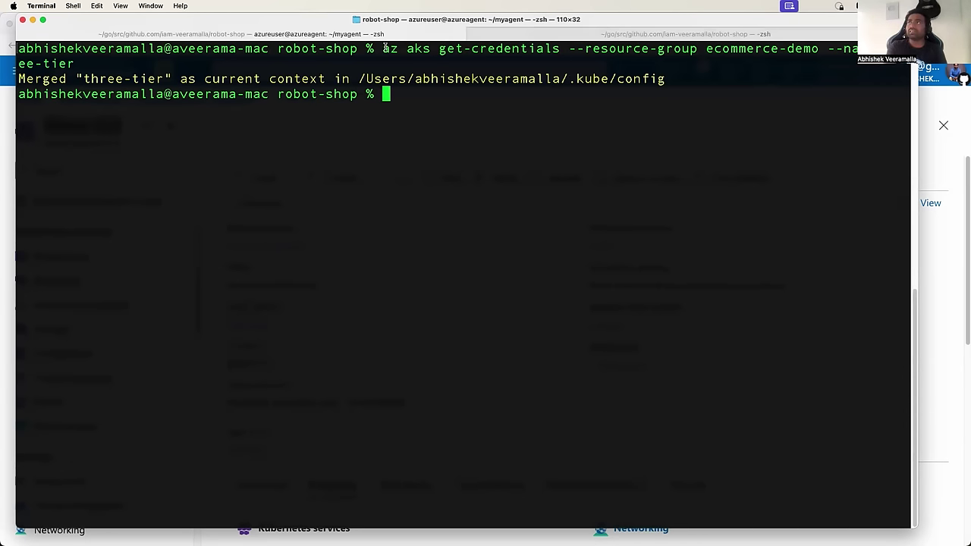
- Highlight the executed az aks get-credentials command and clear the terminal screen
triple_click(425, 60)
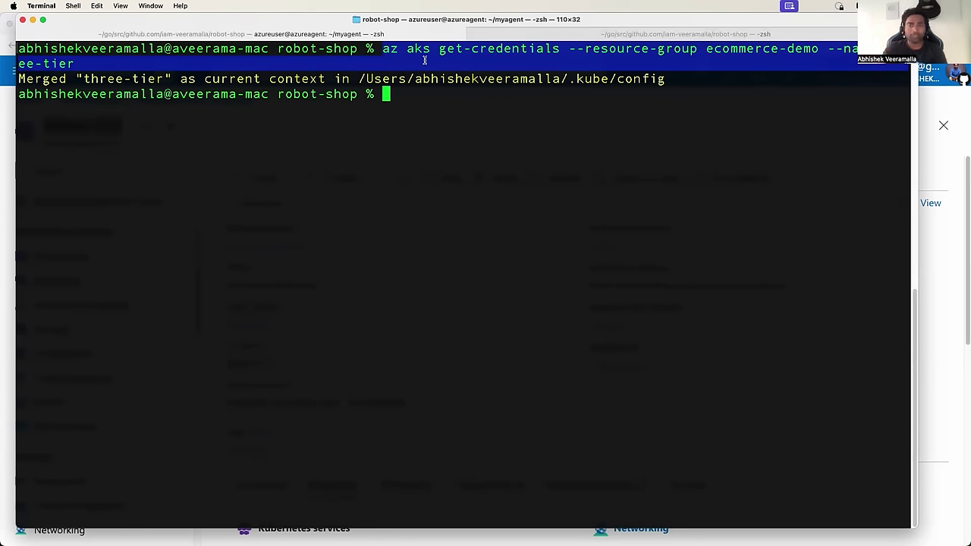
click(419, 143)
text(clear)
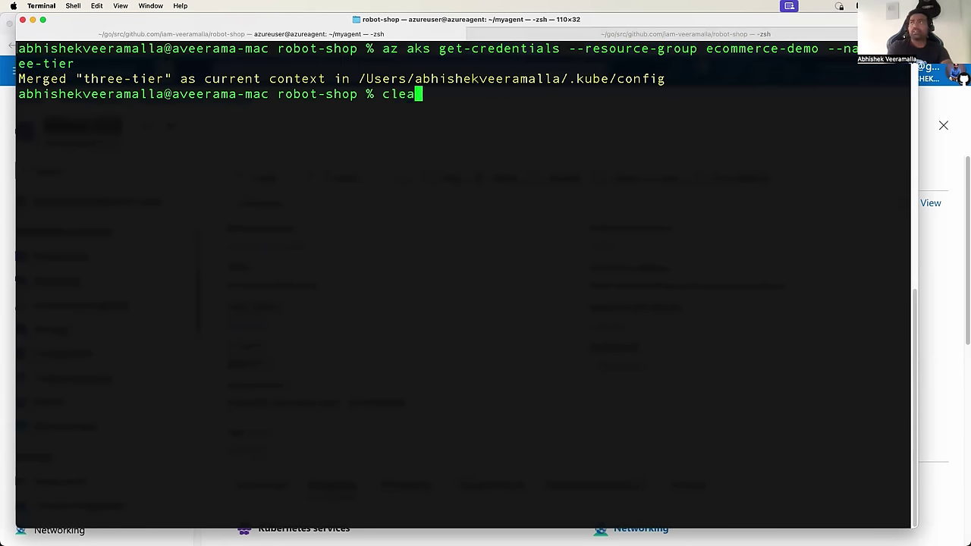
key(Return)
text(lsclear)
key(Return)
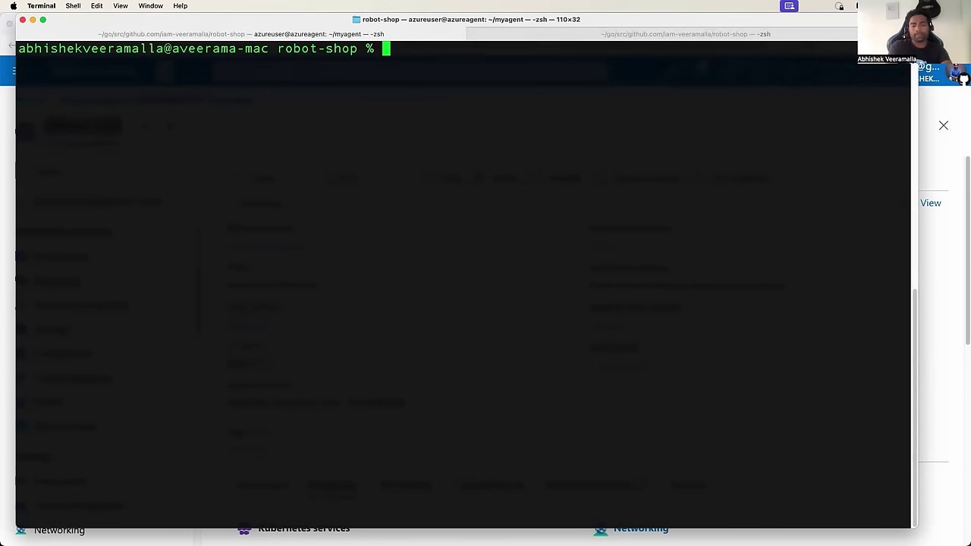
- List the pods in the cluster's default namespace with kubectl get pods
text(kubectl g)
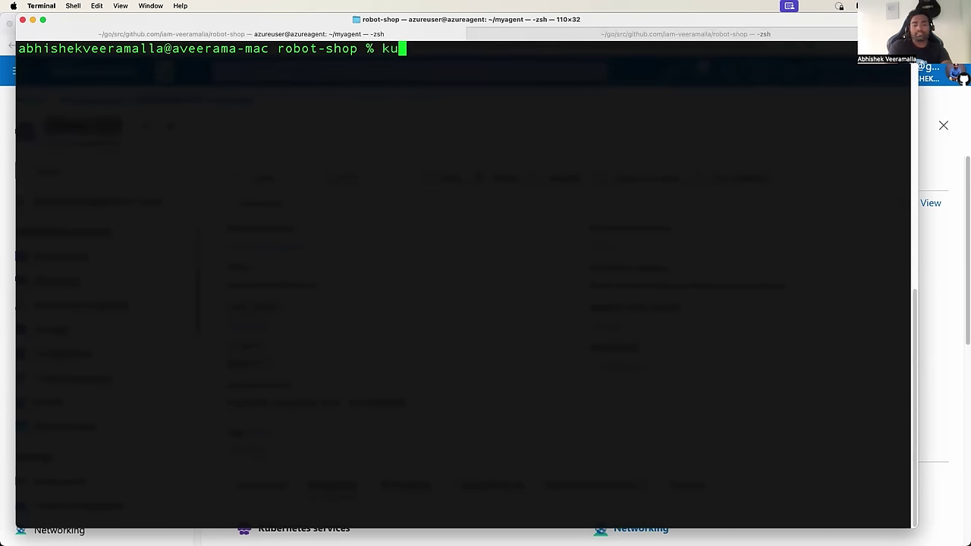
text(et )
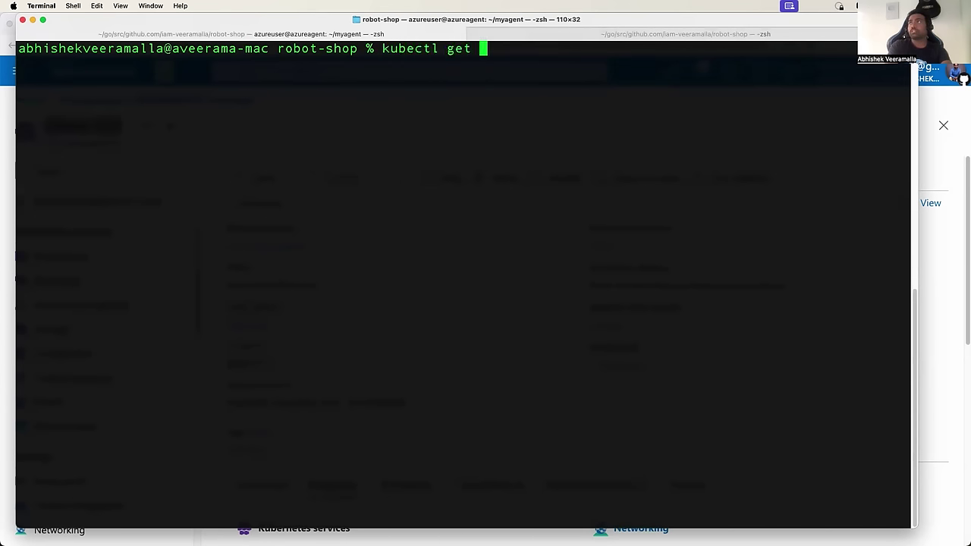
text(pods)
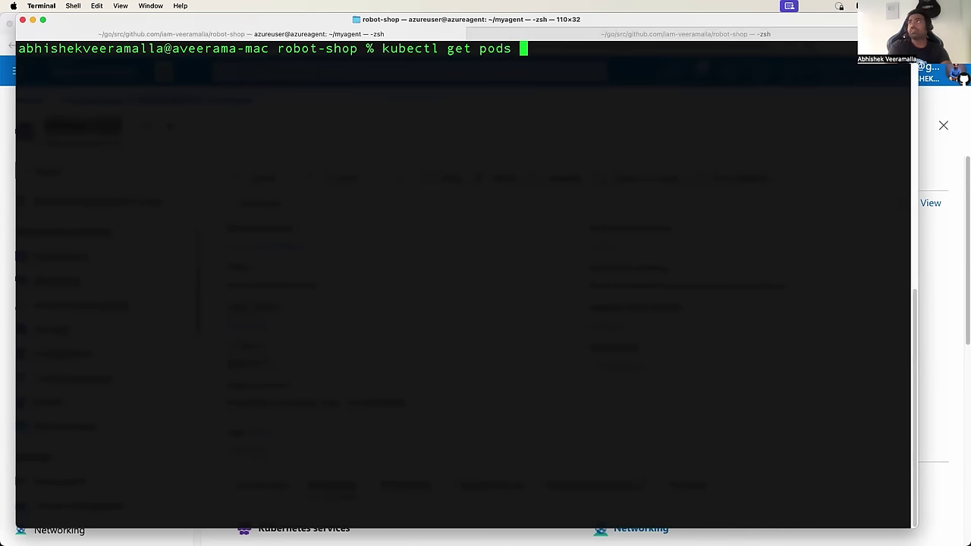
key(Return)
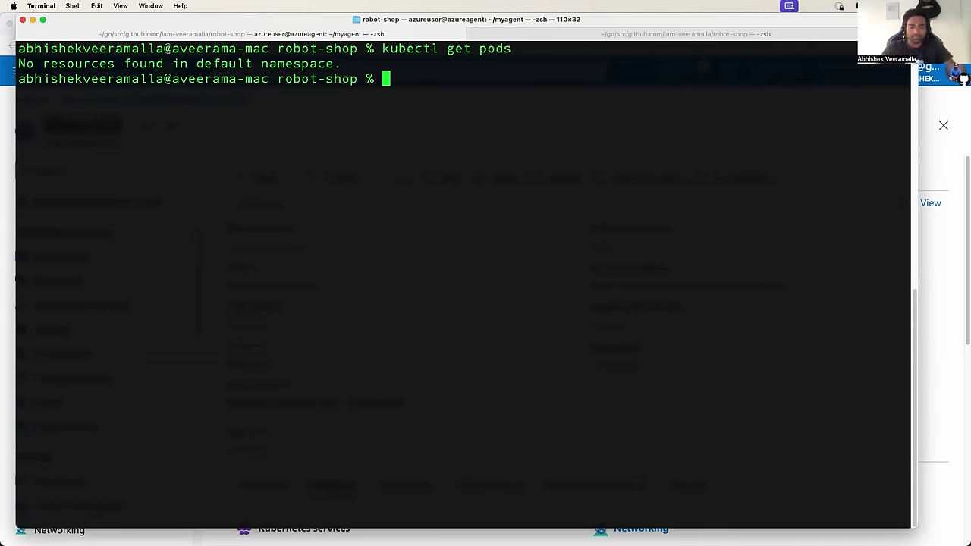
- Clear the screen, check the active cluster with kubectl config current-context, and highlight that command
key(ctrl+l)
text(kube)
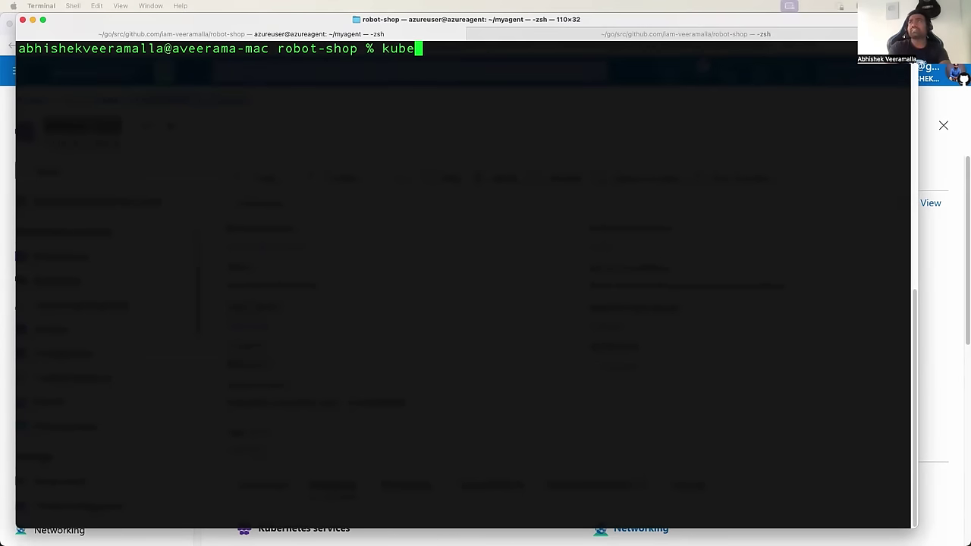
text(ctl )
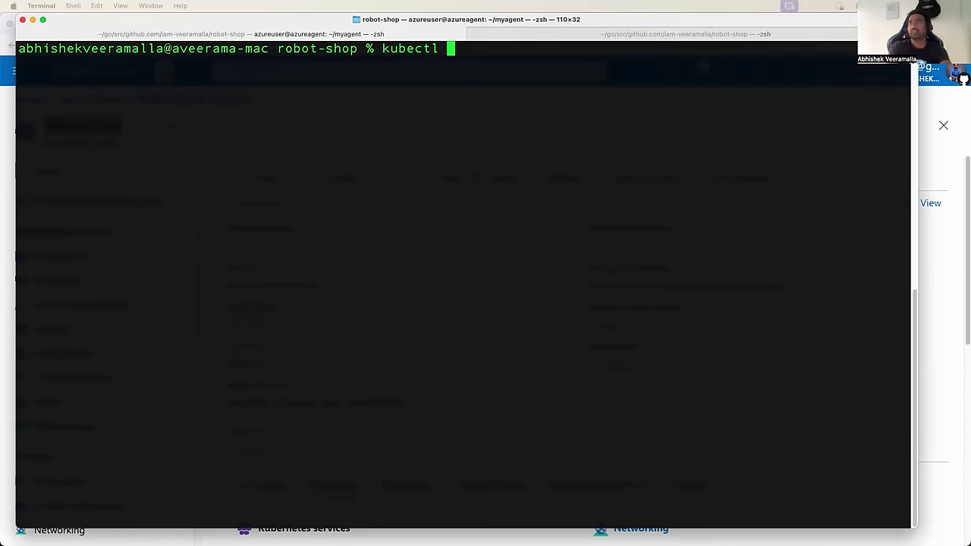
text(config cu)
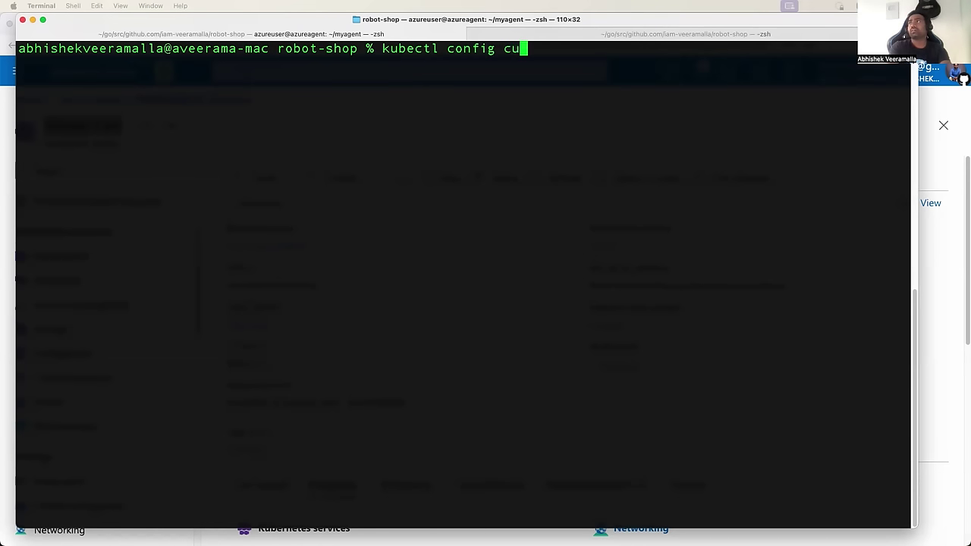
text(rrent-context)
key(Return)
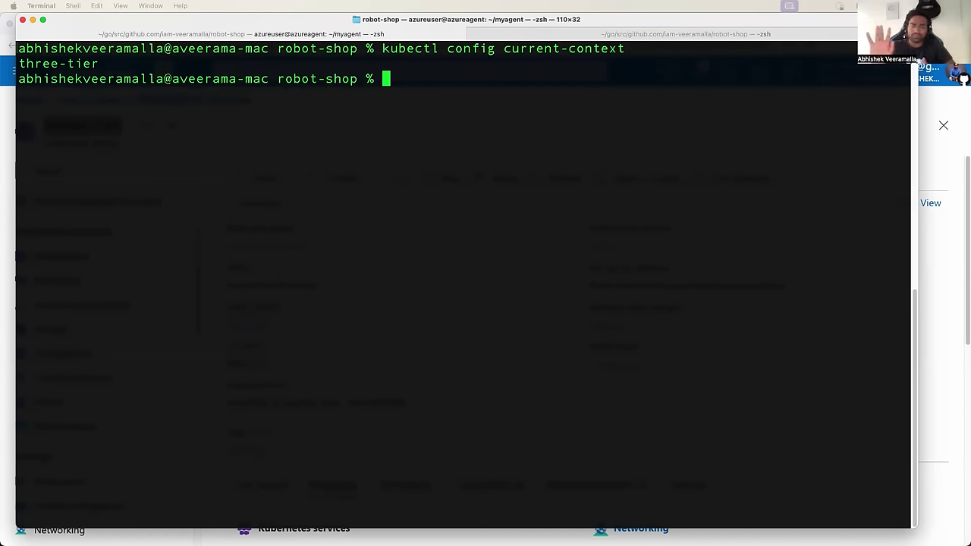
drag(410, 51, 596, 48)
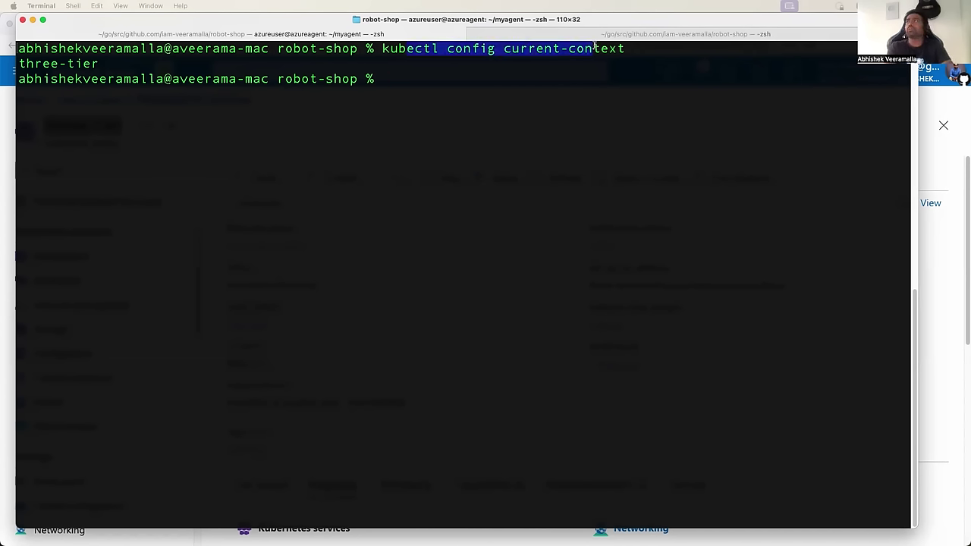
click(533, 114)
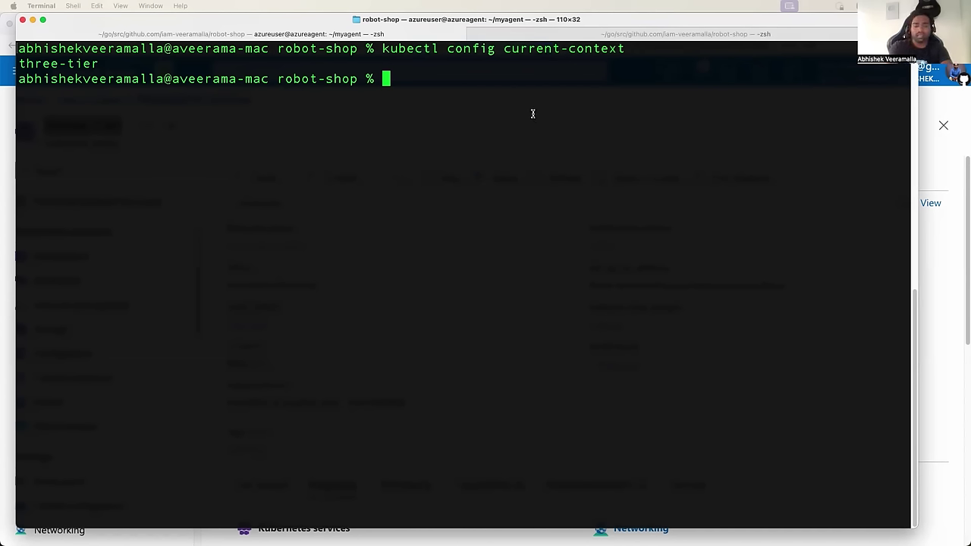
- Change into the AKS directory and its helm subdirectory, listing the contents of each and highlighting templates
text(cd AKS/)
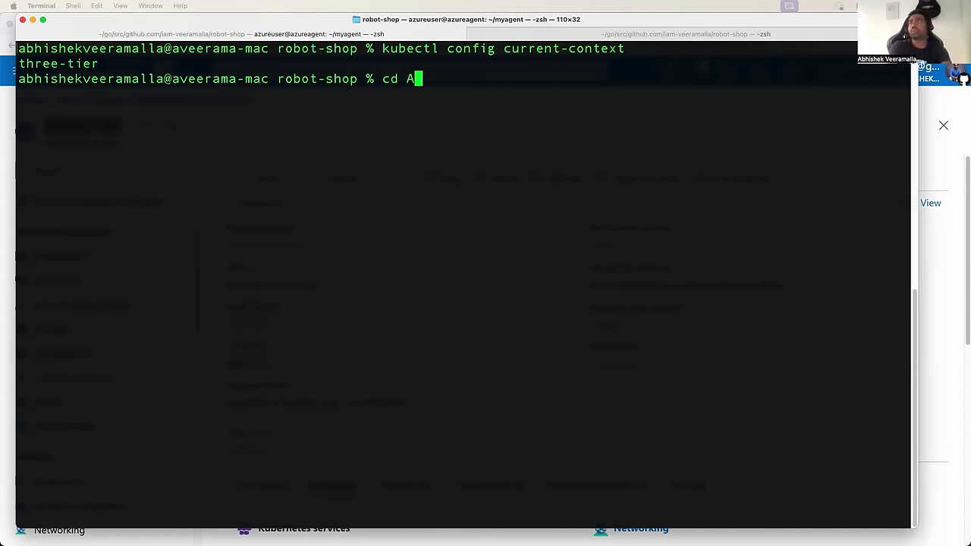
key(Return)
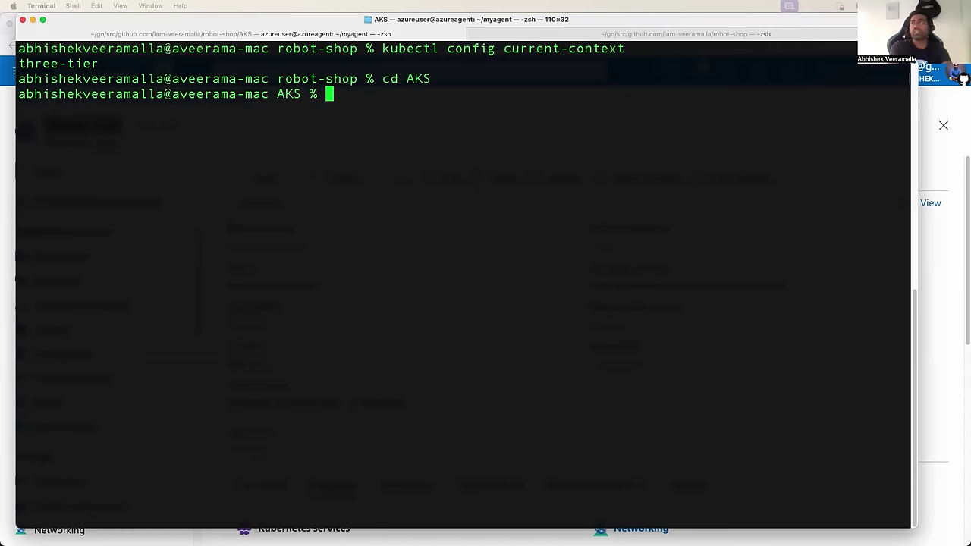
text(ls)
key(Return)
text(cd helm)
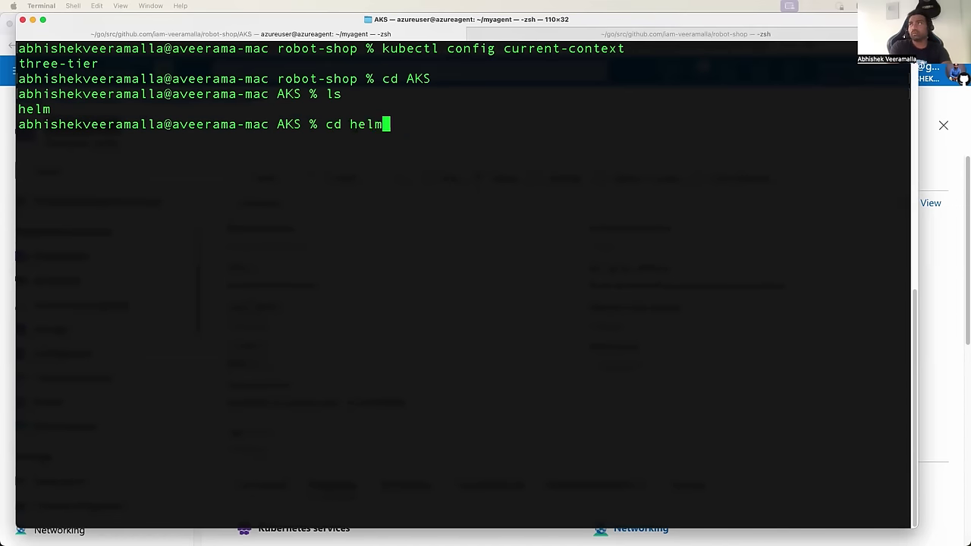
key(Return)
text(ls)
key(Return)
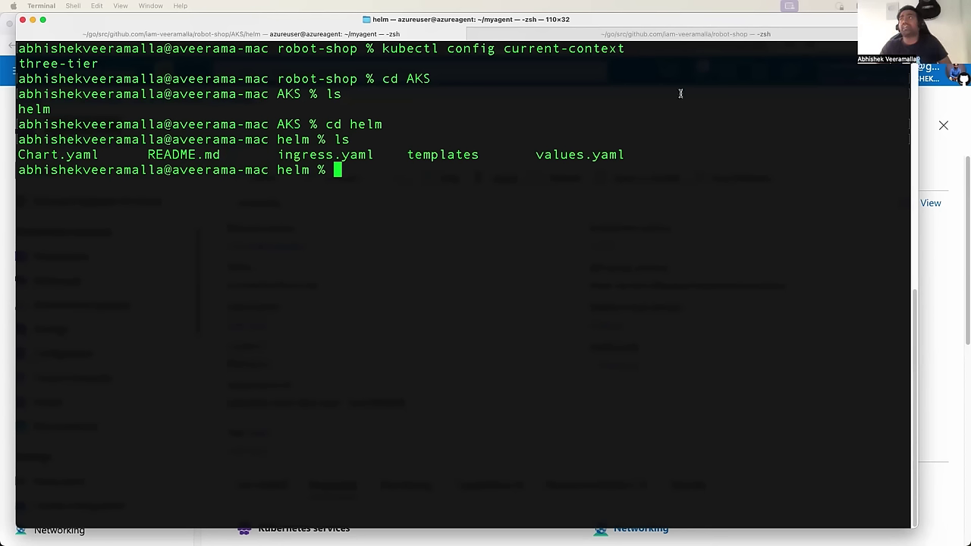
double_click(453, 156)
click(472, 207)
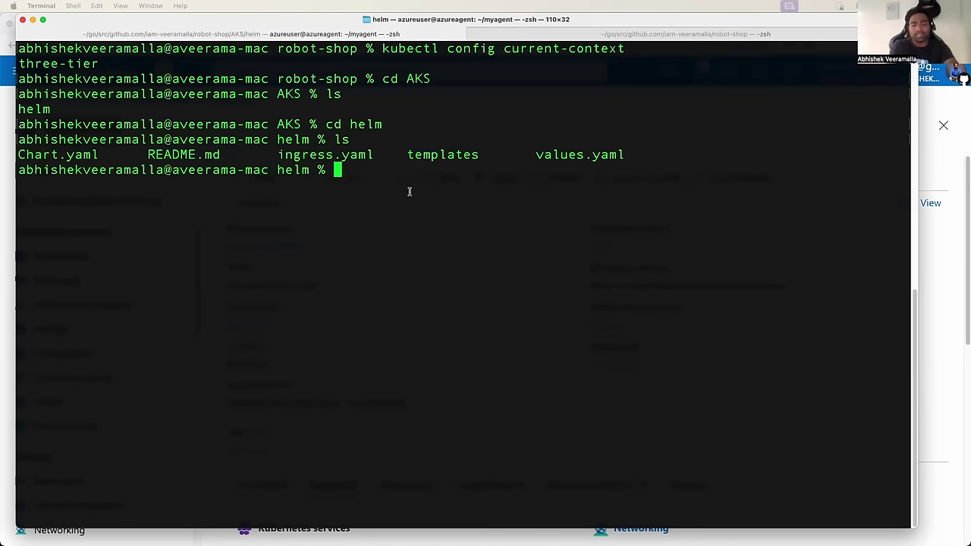
- Switch to the browser and open the AKS/helm folder of the three-tier-architecture-demo repository on GitHub
key(super+Tab)
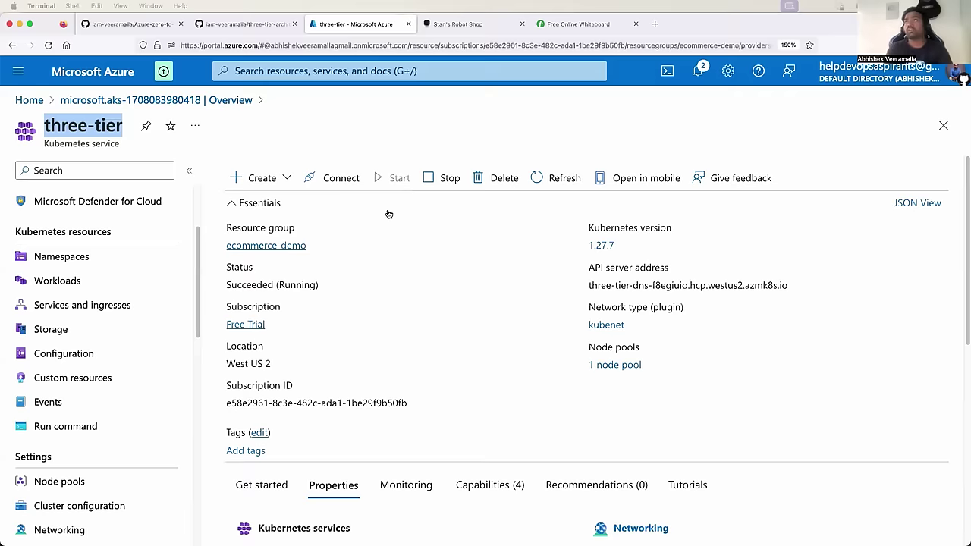
click(257, 24)
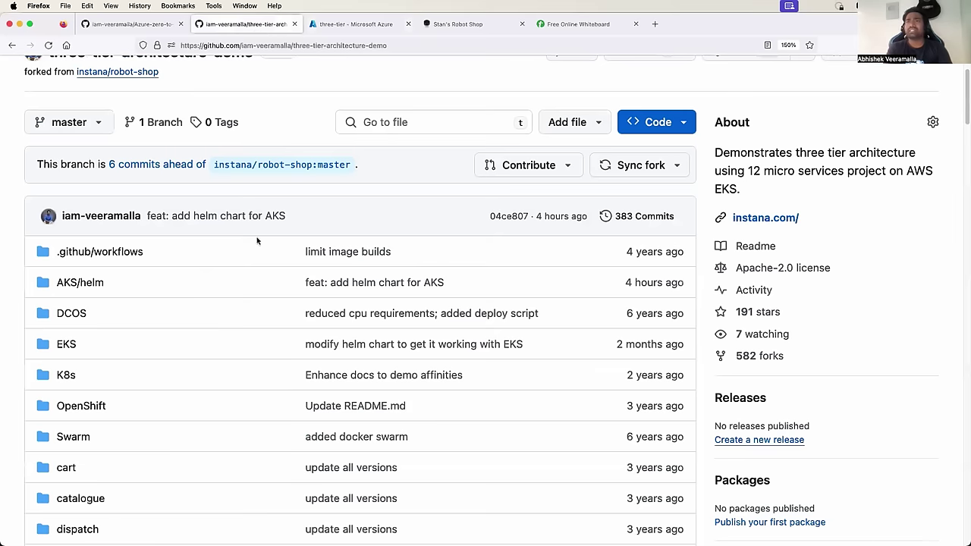
scroll(142, 317, down, 1)
scroll(76, 357, down, 2)
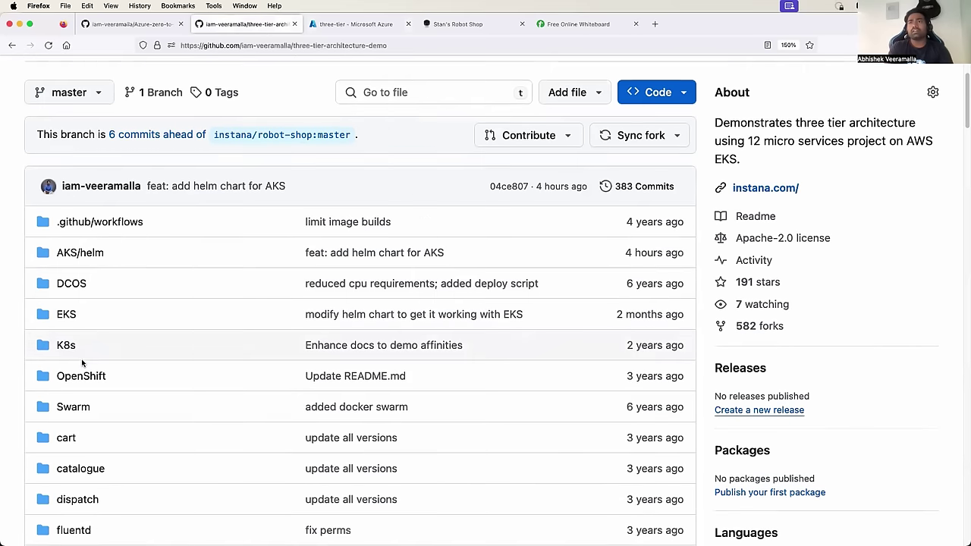
scroll(68, 304, down, 10)
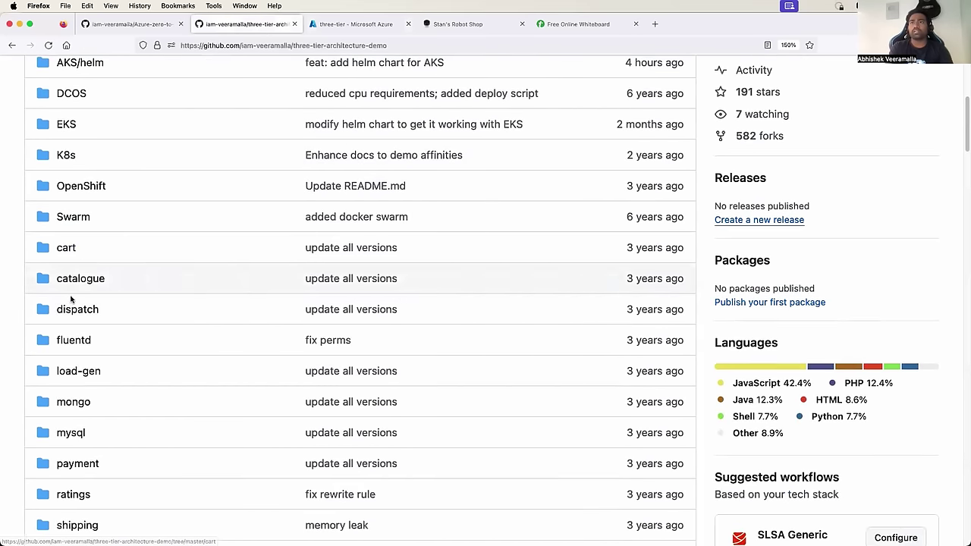
scroll(83, 92, up, 7)
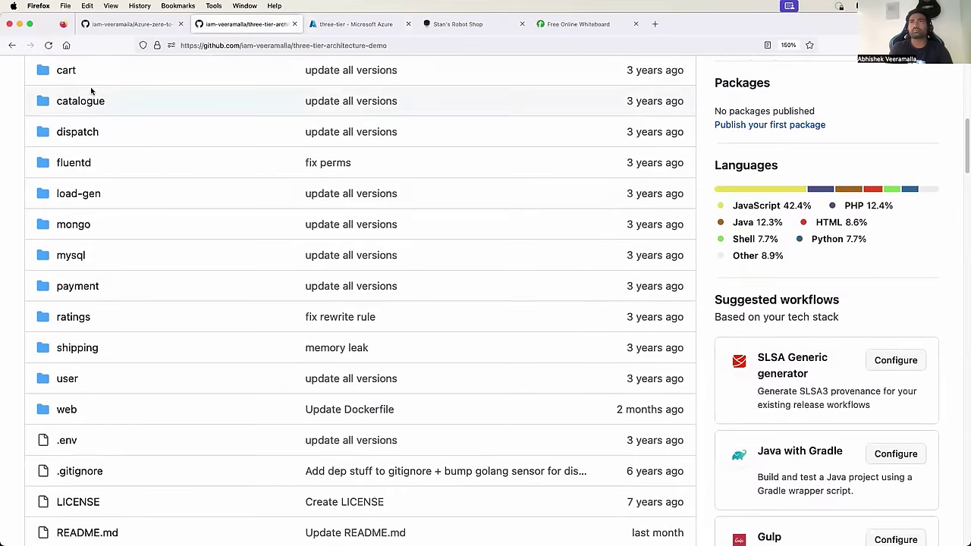
click(76, 85)
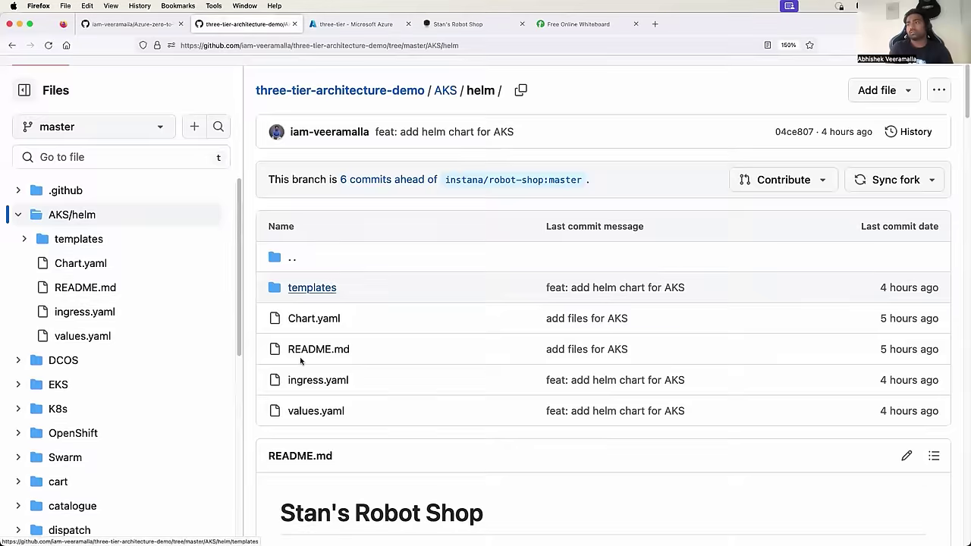
- Copy the kubectl create ns robot-shop command from the Helm v3.x section of the folder's README
scroll(299, 363, down, 10)
scroll(300, 368, down, 1)
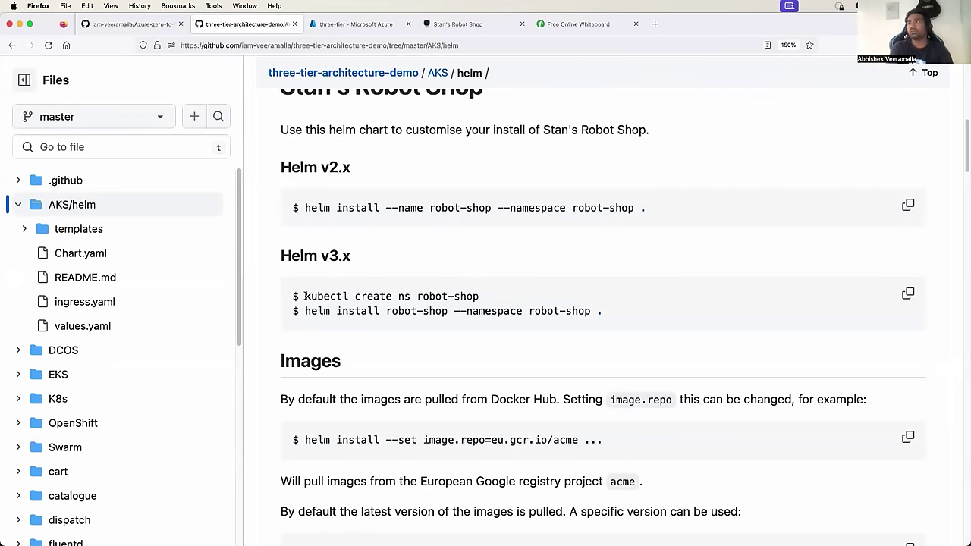
drag(304, 296, 522, 294)
key(super+c)
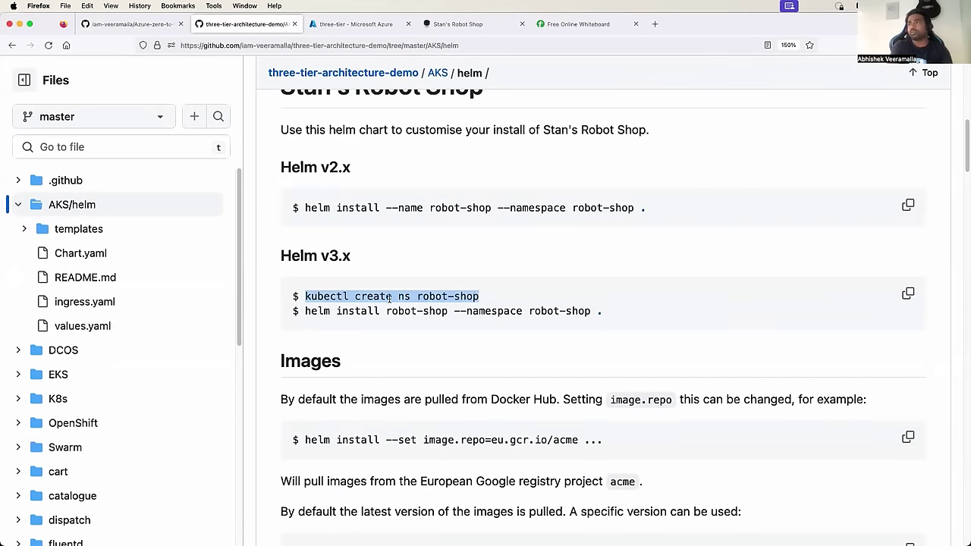
- Switch to the terminal, try to create the robot-shop namespace with the copied command, and enlarge the terminal window
key(super+Tab)
key(super+v)
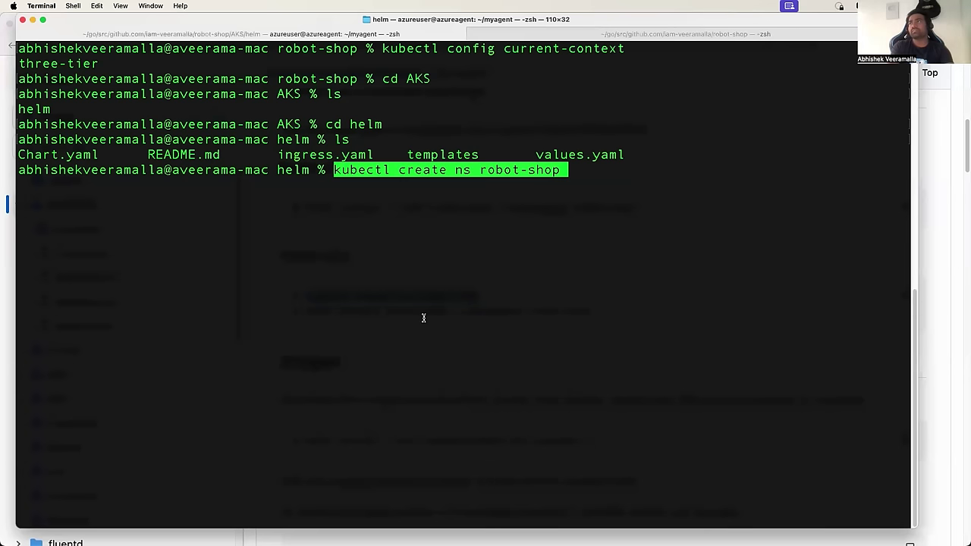
key(Return)
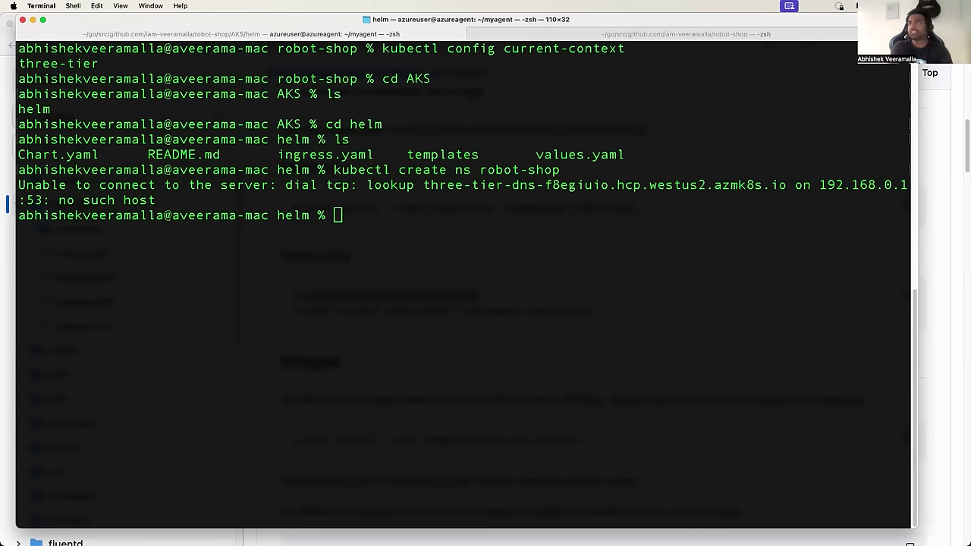
key(ctrl+alt+Return)
click(661, 302)
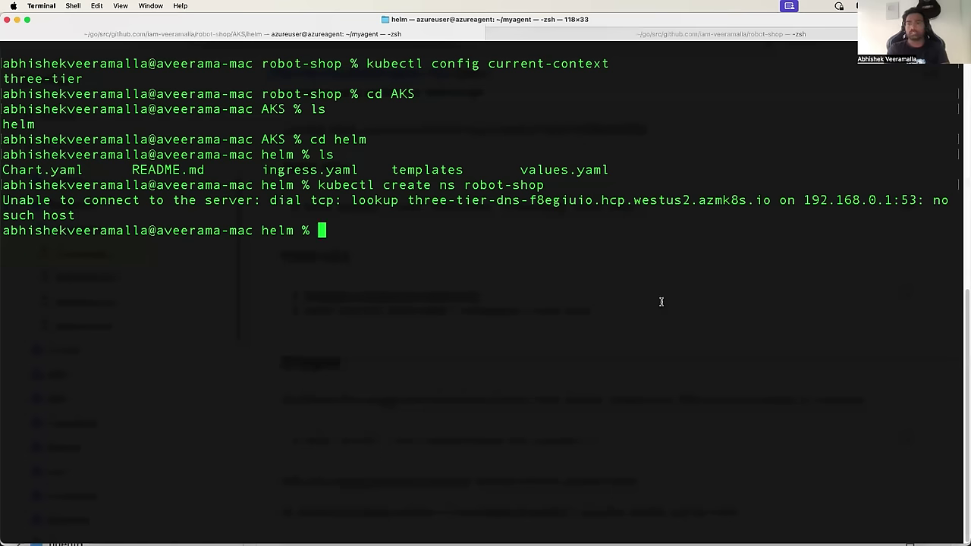
- Rerun kubectl create ns robot-shop, and copy the helm install robot-shop command from the README's Helm v3.x section in the browser
key(Up)
key(Return)
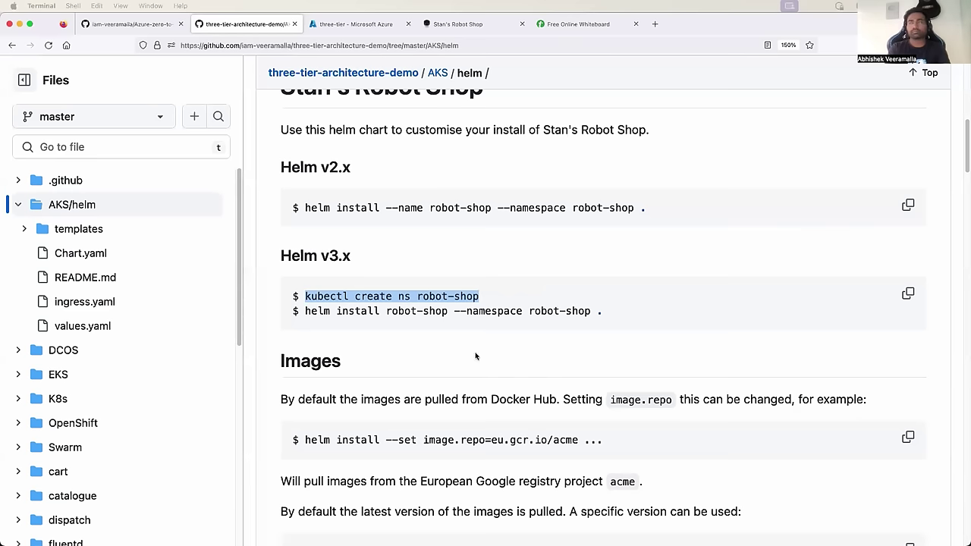
click(304, 310)
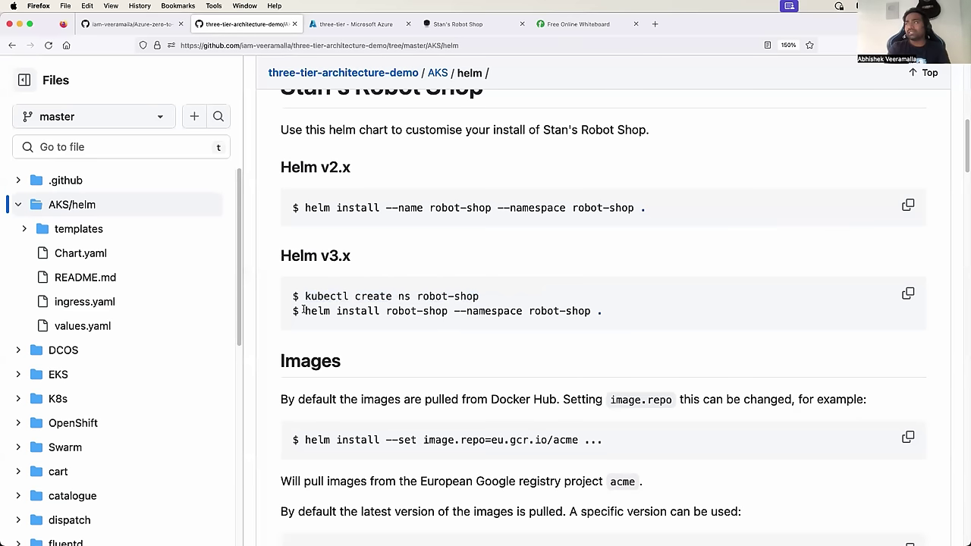
shift+click(609, 311)
key(super+c)
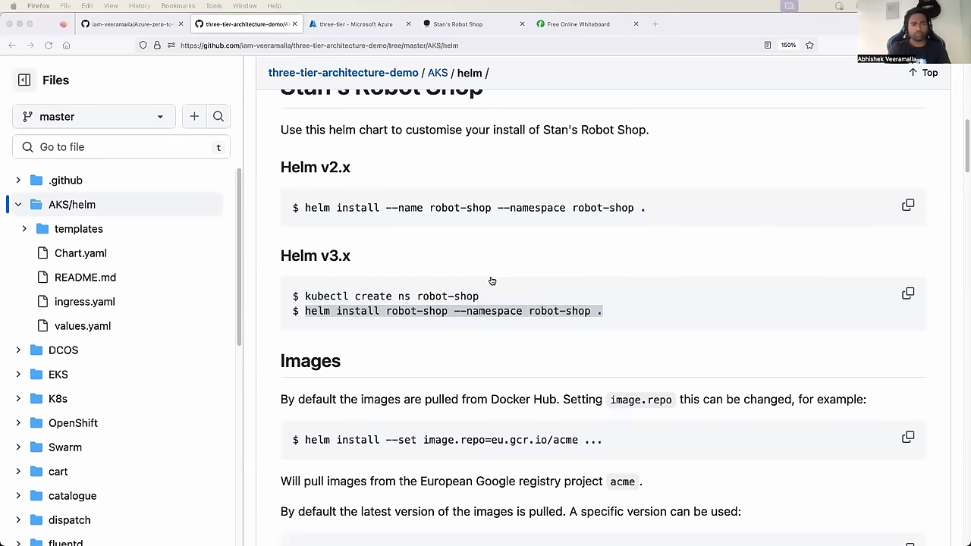
- Switch to the terminal and run helm install robot-shop --namespace robot-shop . from the helm directory
key(super+Tab)
key(super+v)
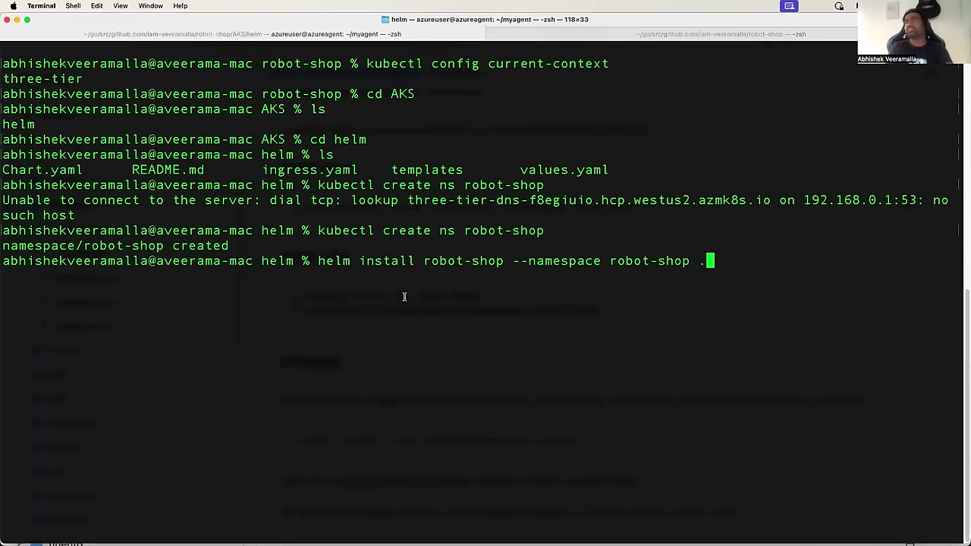
drag(339, 255, 588, 261)
key(Return)
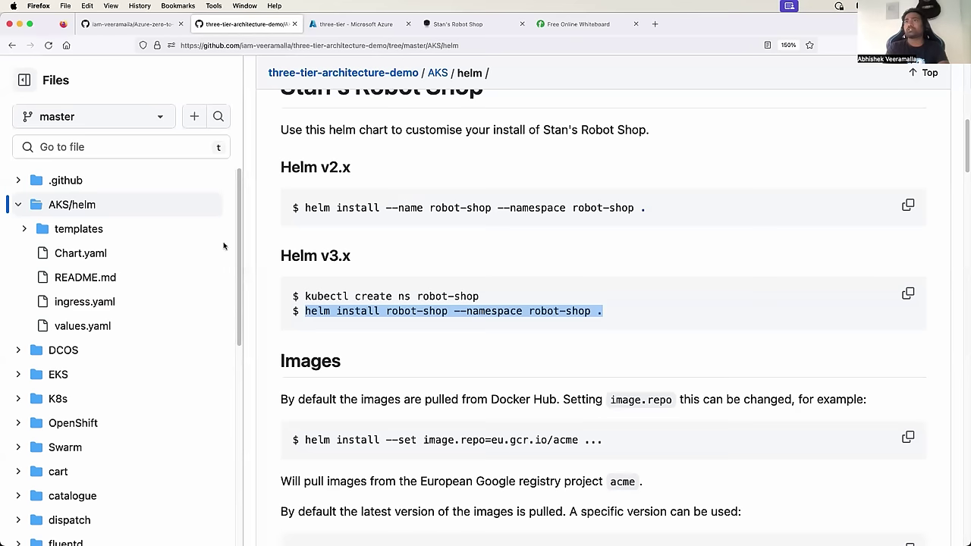
- In the browser, open redis-statefulset.yaml from the AKS/helm templates folder on GitHub
click(88, 231)
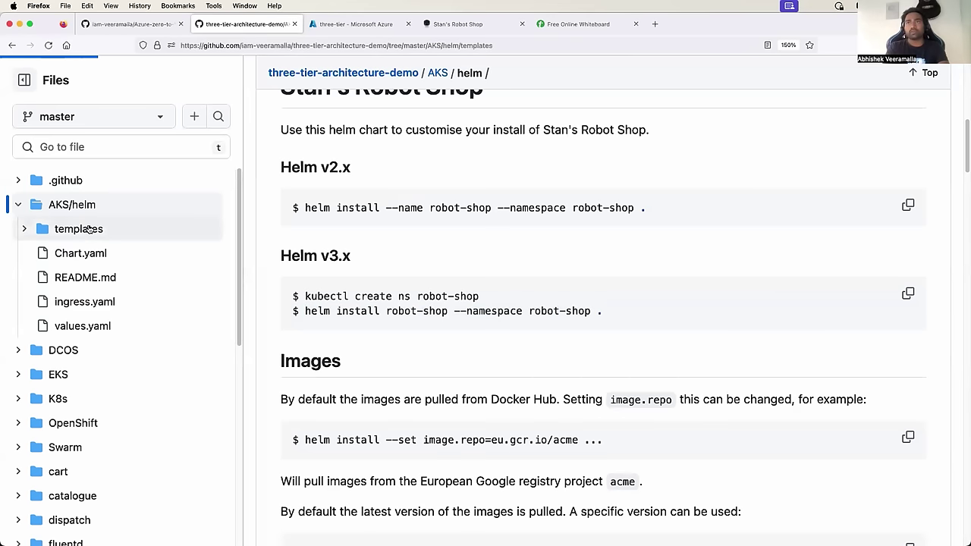
scroll(327, 402, down, 5)
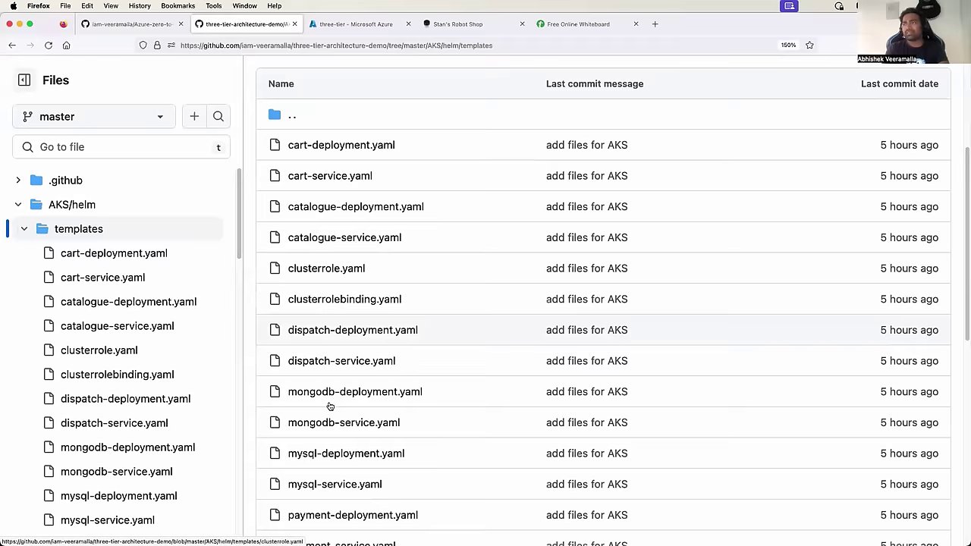
scroll(329, 406, down, 7)
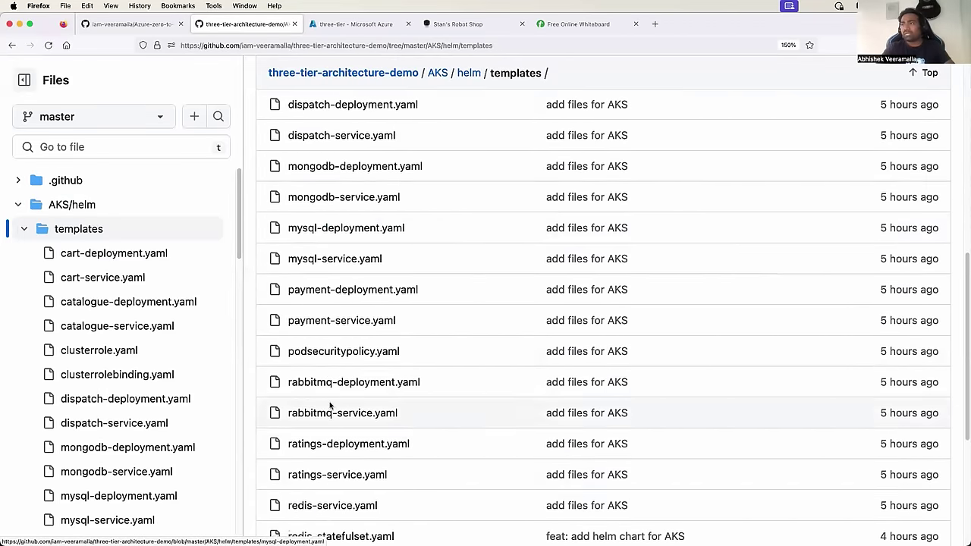
scroll(330, 406, down, 1)
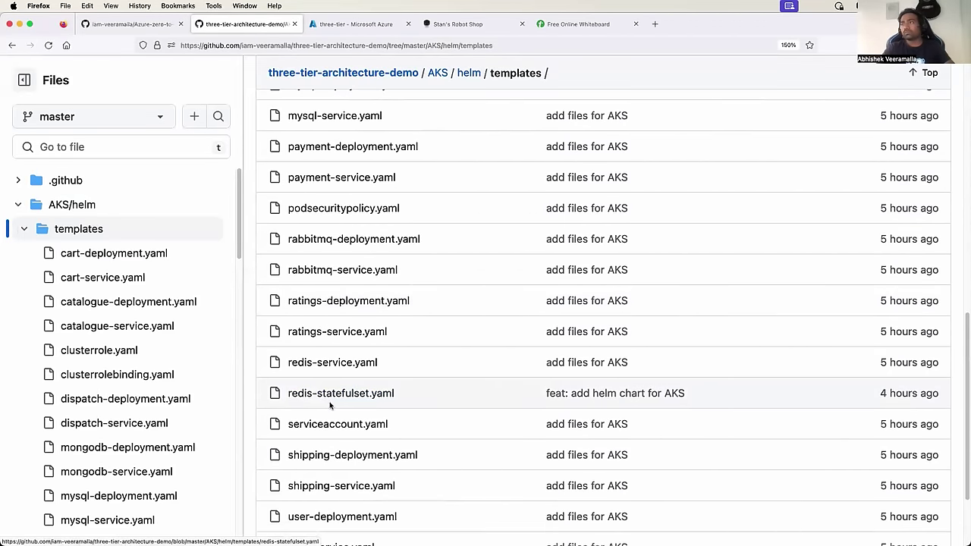
click(332, 395)
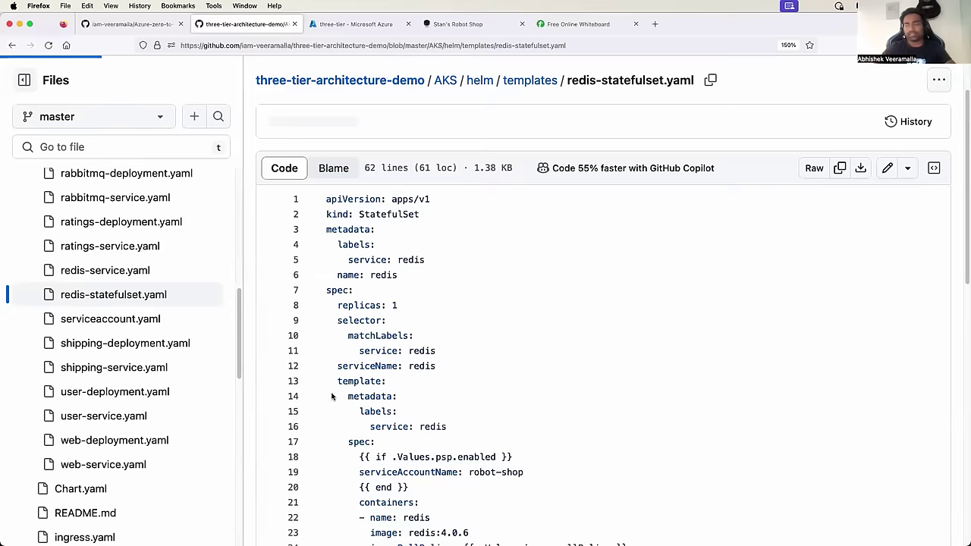
- Look through the Redis StatefulSet manifest and highlight its volumeClaimTemplates section
scroll(448, 431, down, 5)
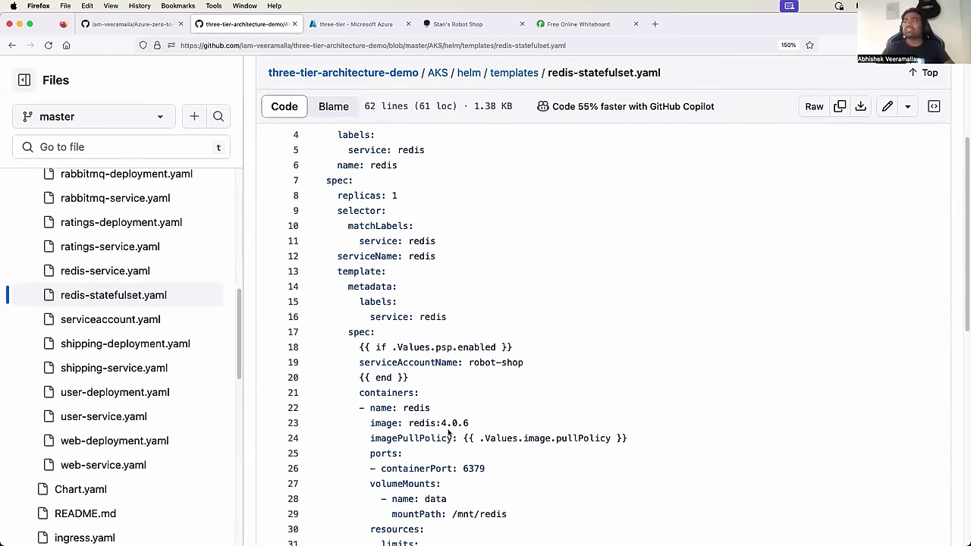
scroll(448, 431, down, 4)
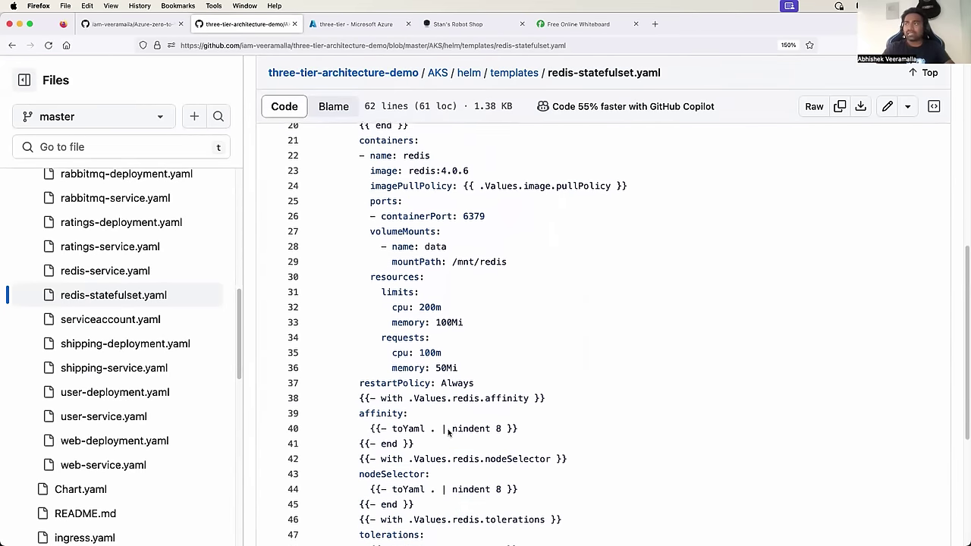
scroll(448, 431, down, 6)
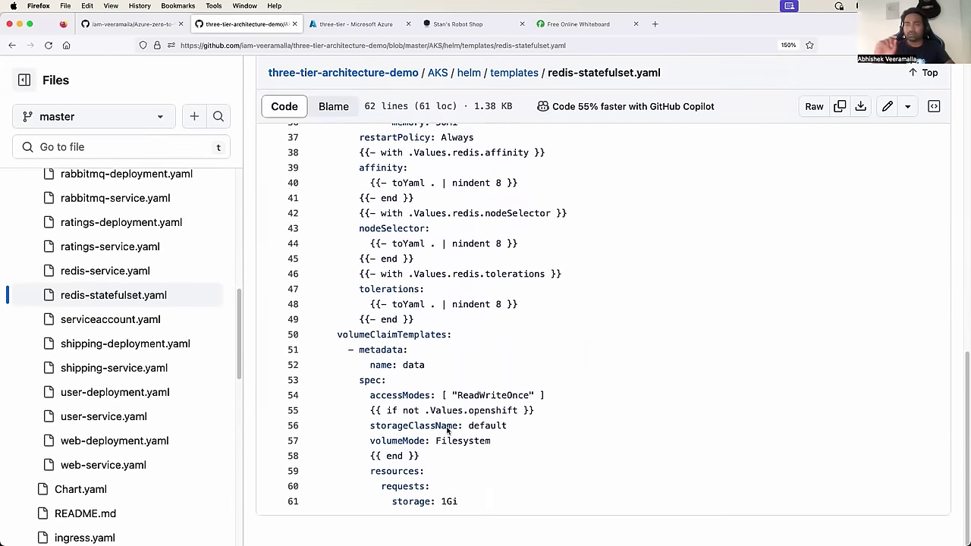
scroll(393, 357, up, 1)
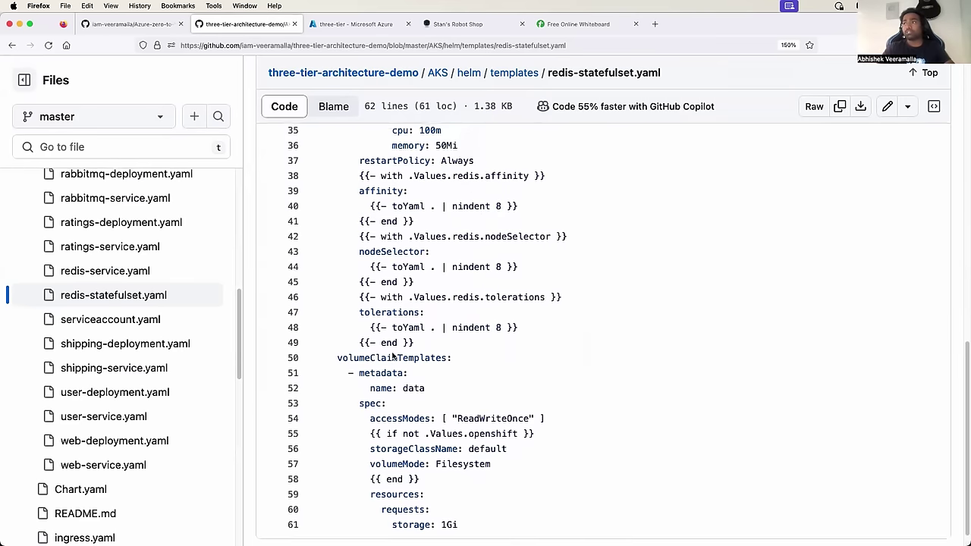
scroll(393, 357, up, 3)
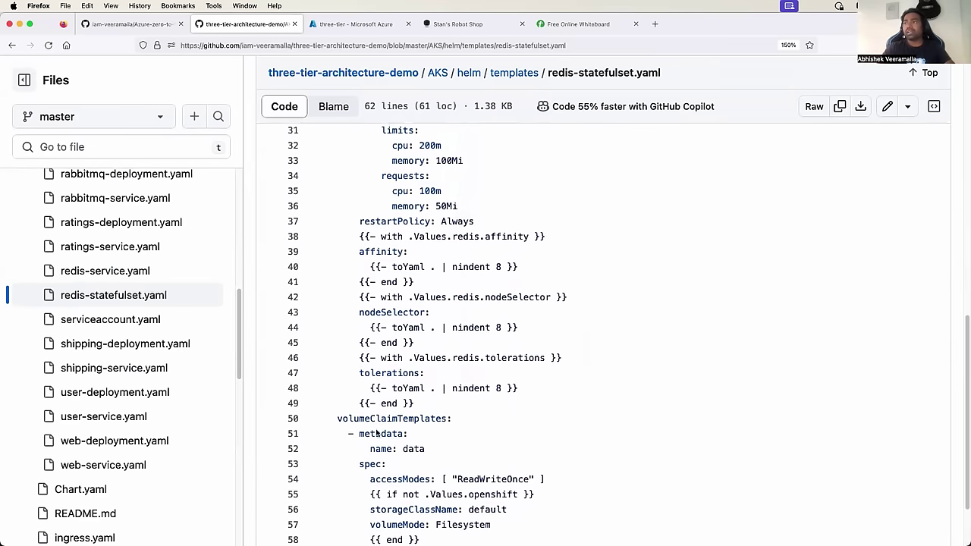
drag(346, 421, 426, 420)
scroll(394, 379, down, 3)
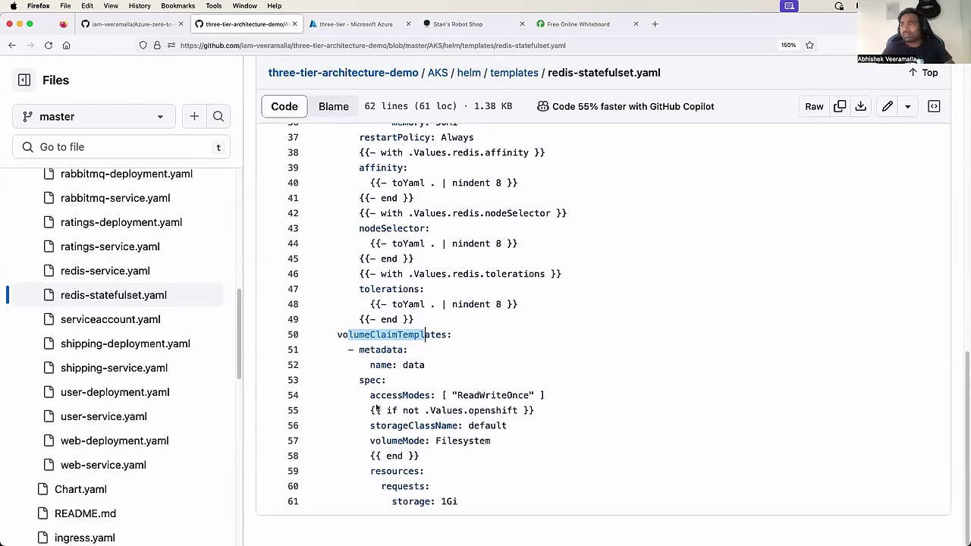
- Highlight the accessModes, storageClassName and volumeMode lines of the volume claim, finishing on storageClassName: default
drag(370, 395, 446, 397)
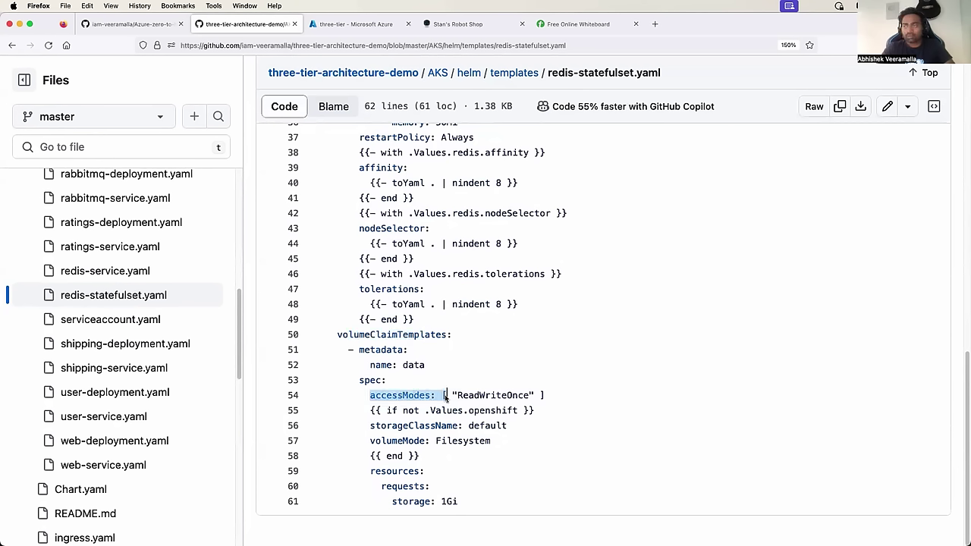
drag(372, 429, 469, 429)
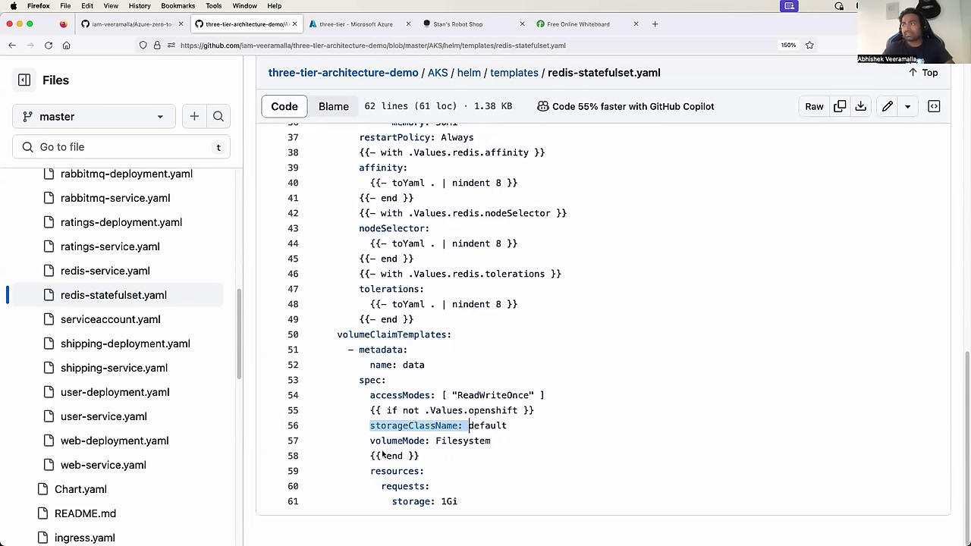
drag(382, 444, 480, 445)
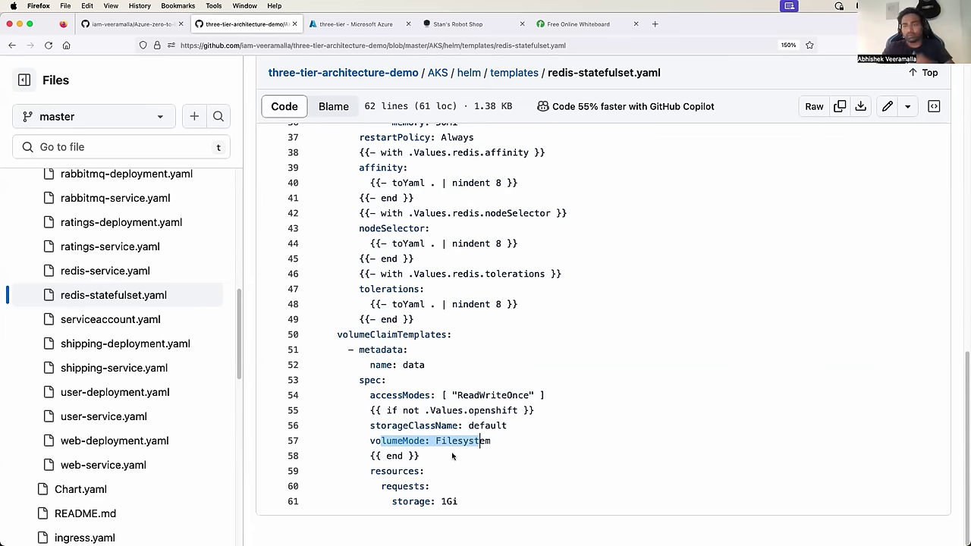
click(464, 427)
drag(370, 429, 521, 425)
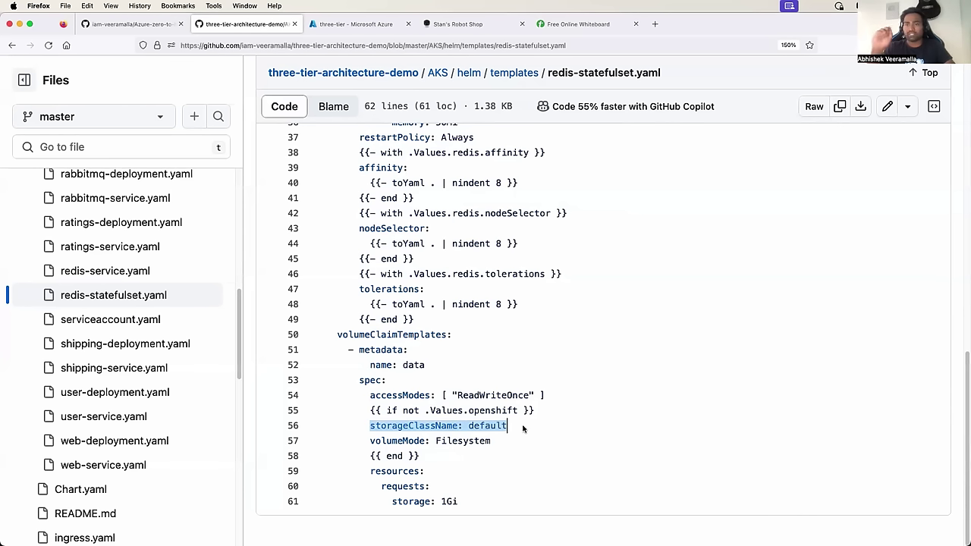
- Switch to the Free Online Whiteboard and clear the whole board
click(581, 24)
click(15, 360)
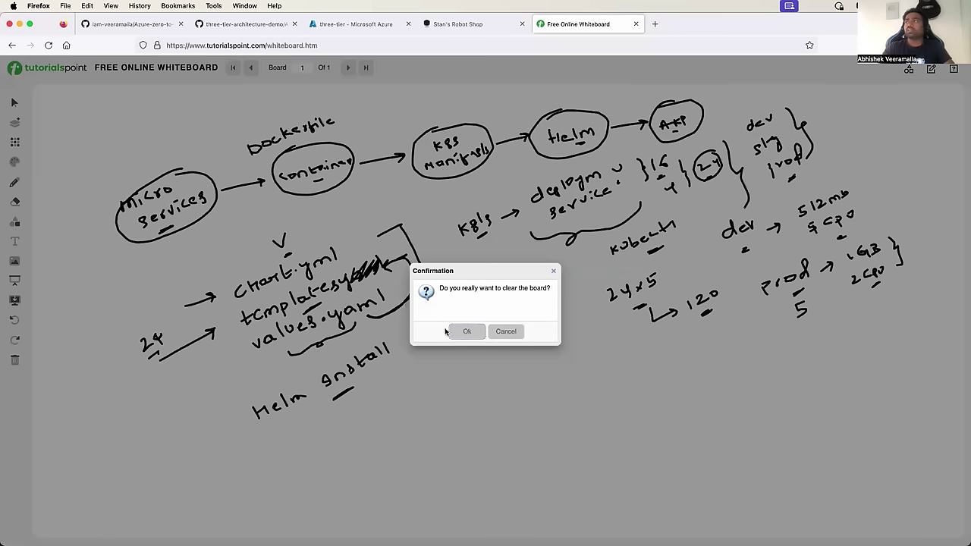
click(467, 330)
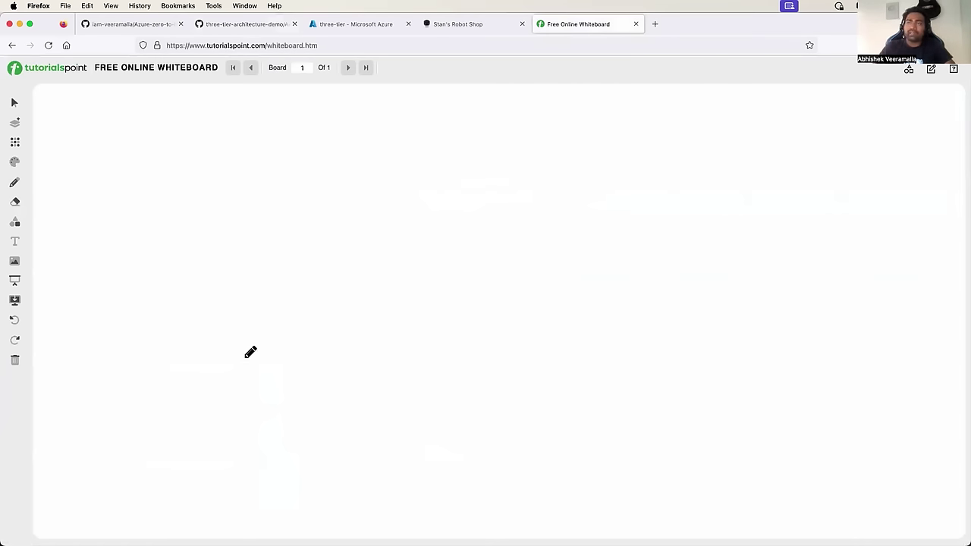
- Handwrite the heading Azure near the board's upper-left corner with an arrow leading to Azure Files and Azure Disks (EBS)
mouse_move(107, 149)
mouse_down()
mouse_move(159, 130)
mouse_move(153, 149)
mouse_move(178, 182)
mouse_up()
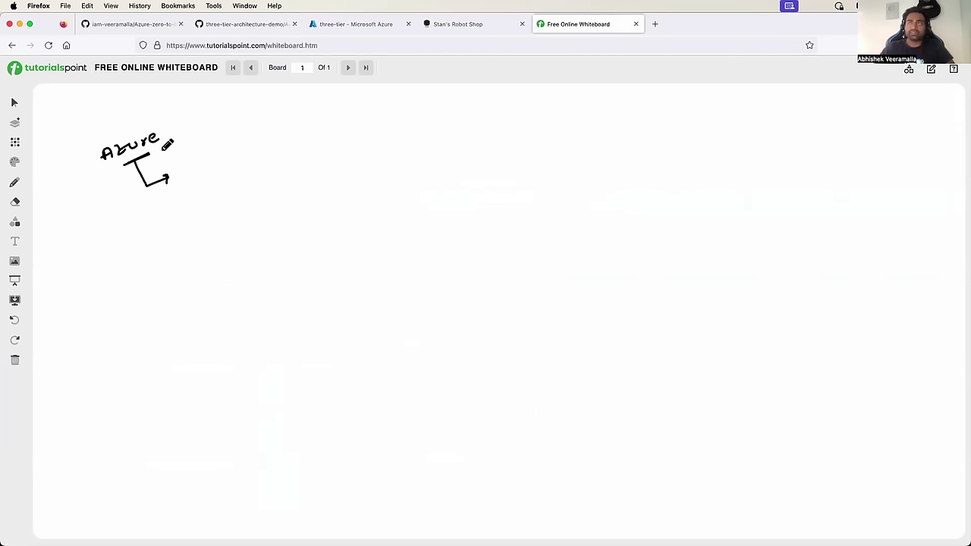
mouse_move(183, 159)
mouse_down()
mouse_move(273, 104)
mouse_move(265, 123)
mouse_up()
mouse_move(192, 182)
mouse_down()
mouse_move(284, 126)
mouse_move(294, 134)
mouse_move(335, 103)
mouse_move(344, 110)
mouse_up()
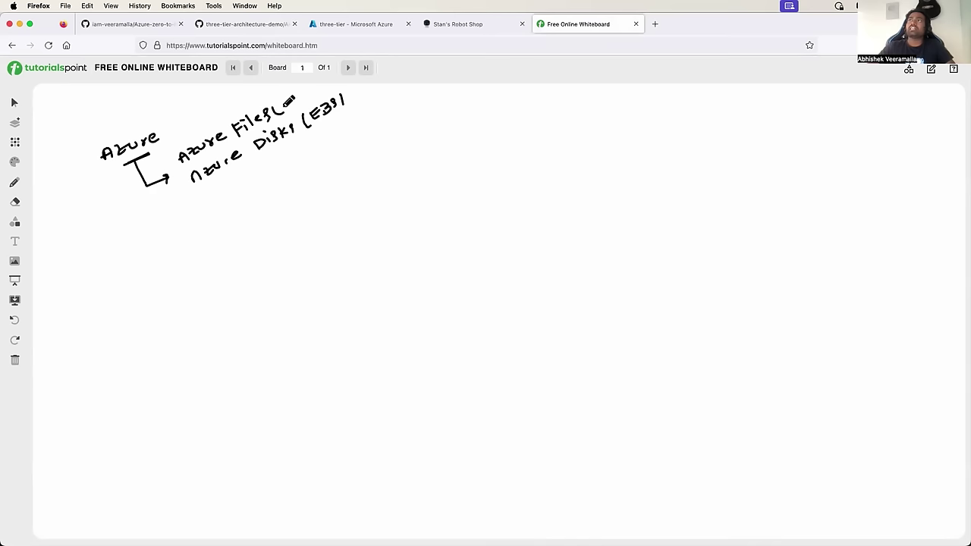